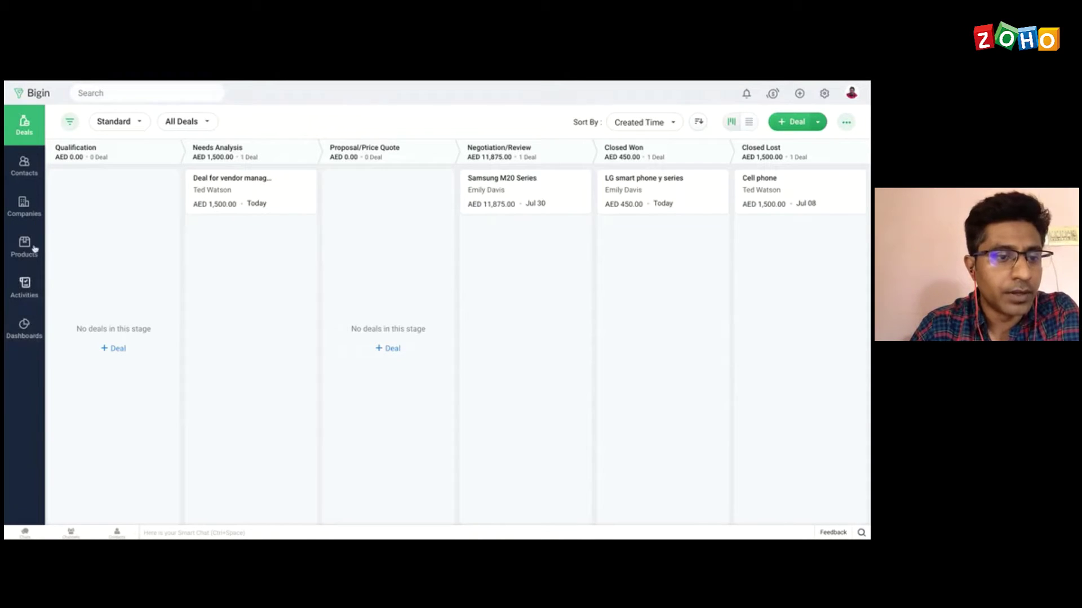
Step: Go from the Deals pipeline board to the All Contacts list
{"action": "left_click", "coordinate": [31, 171]}
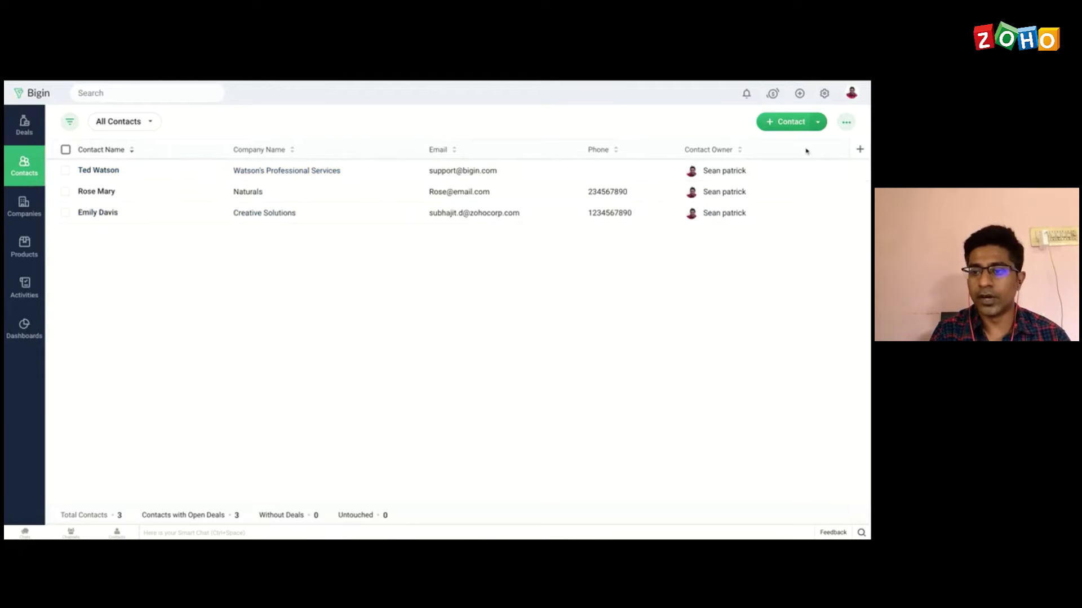
Step: Start a new contact with the last name Test
{"action": "left_click", "coordinate": [780, 124]}
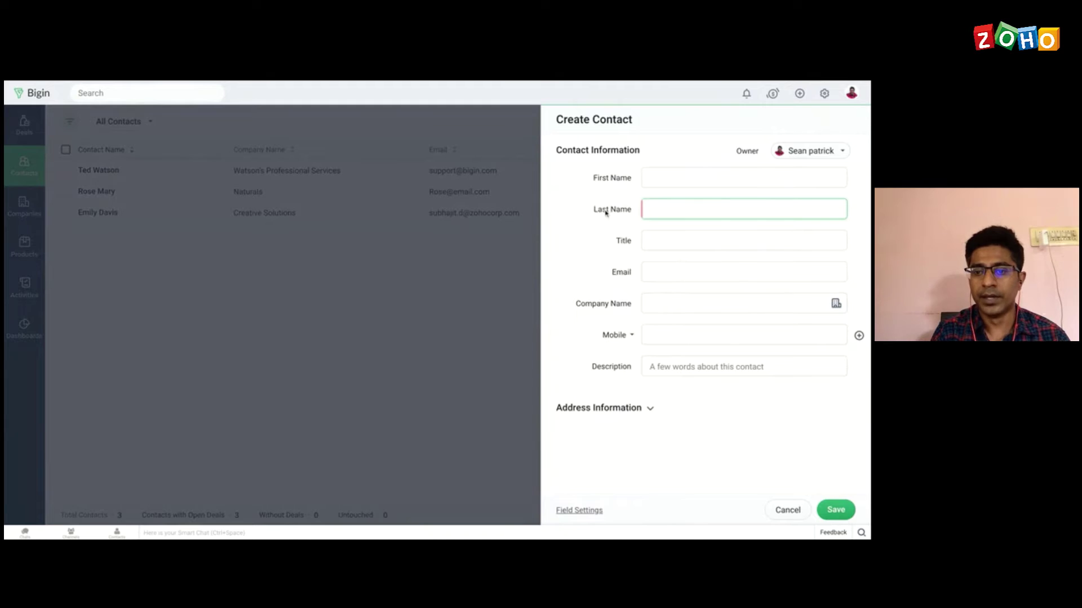
{"action": "type", "text": "TEst"}
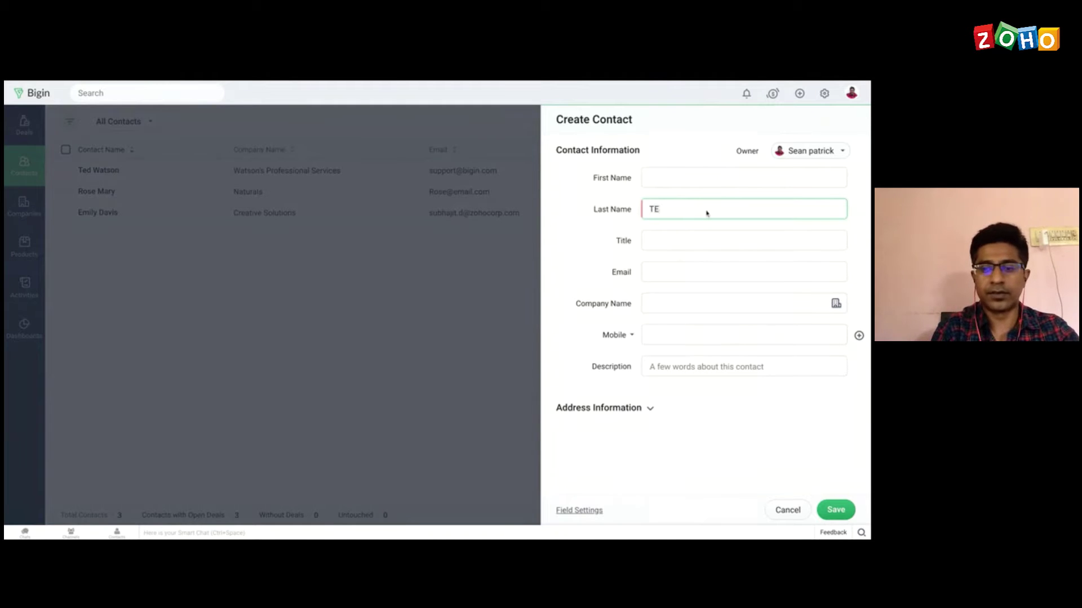
{"action": "key", "text": "BackSpace"}
{"action": "key", "text": "BackSpace"}
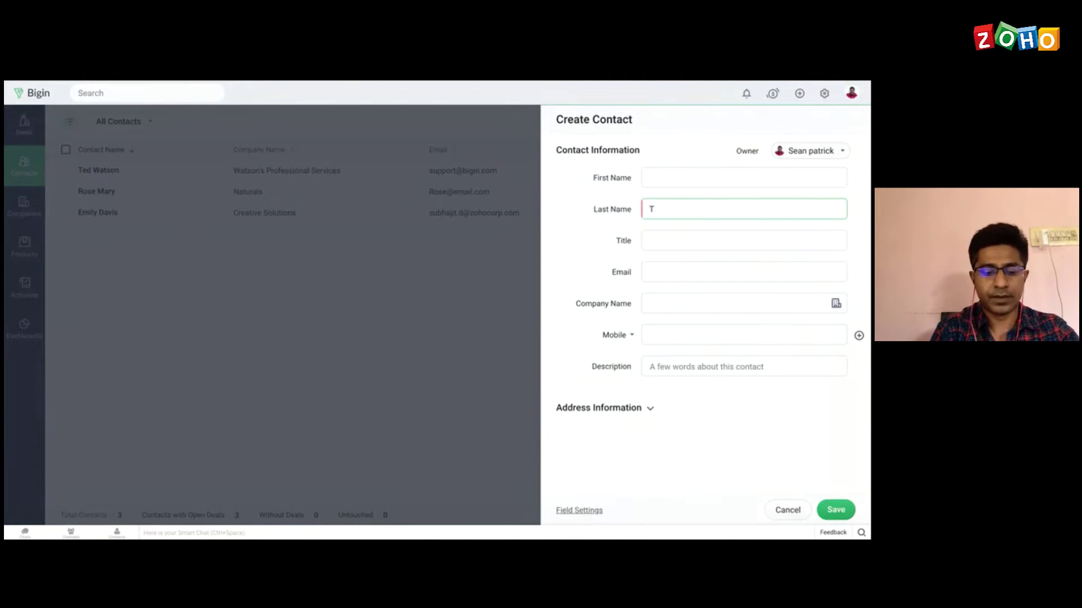
{"action": "type", "text": "est"}
Step: Put the contact's e-mail address in Email, enter their mobile number, and save the contact
{"action": "left_click", "coordinate": [698, 240]}
{"action": "type", "text": "te"}
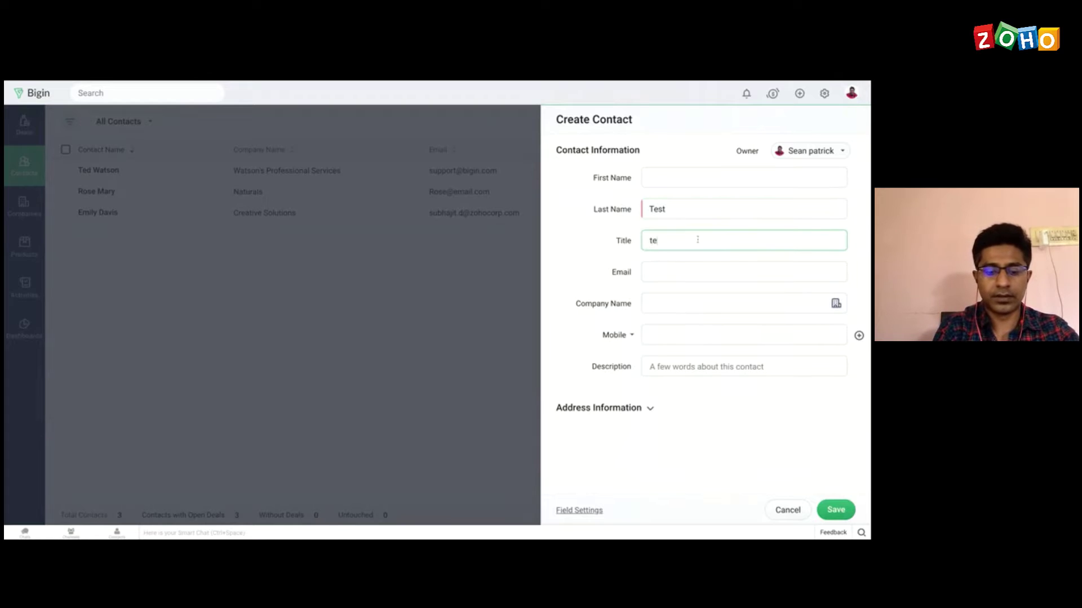
{"action": "type", "text": "st@email"}
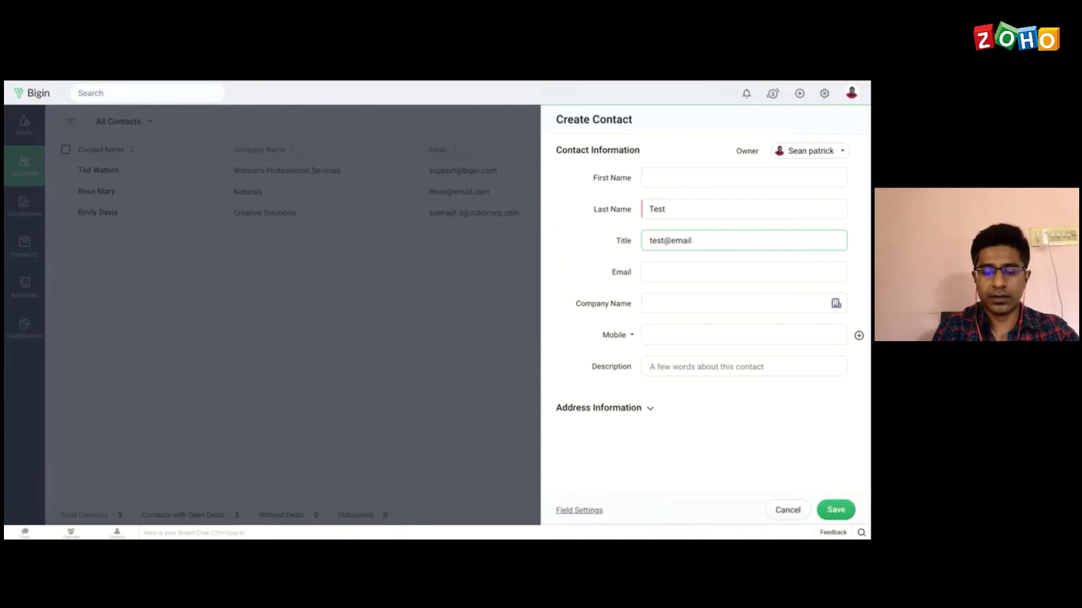
{"action": "type", "text": ".com"}
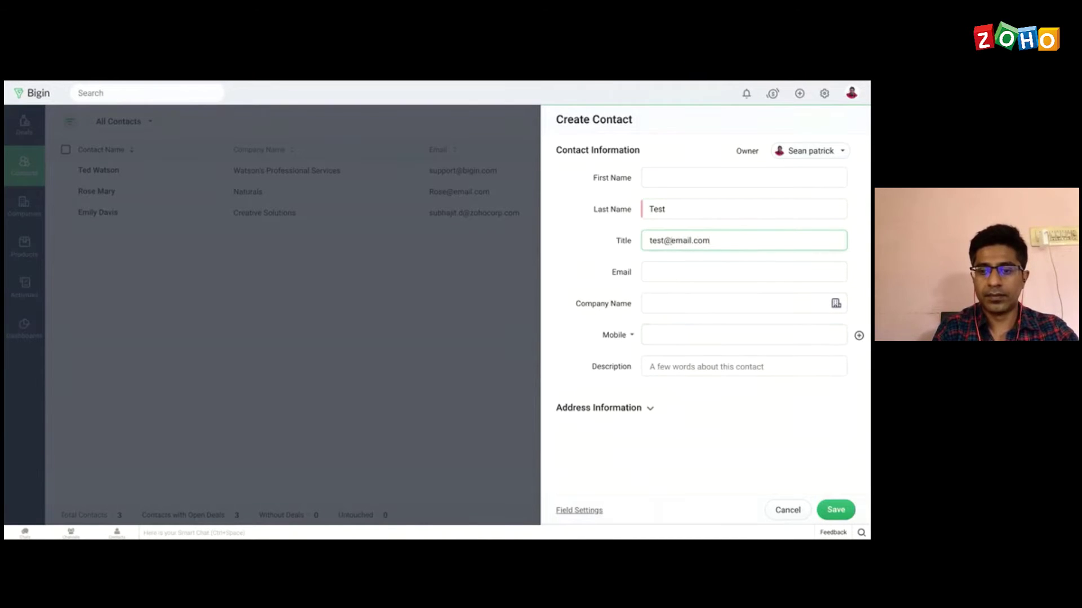
{"action": "key", "text": "ctrl+a"}
{"action": "key", "text": "ctrl+x"}
{"action": "left_click", "coordinate": [673, 271]}
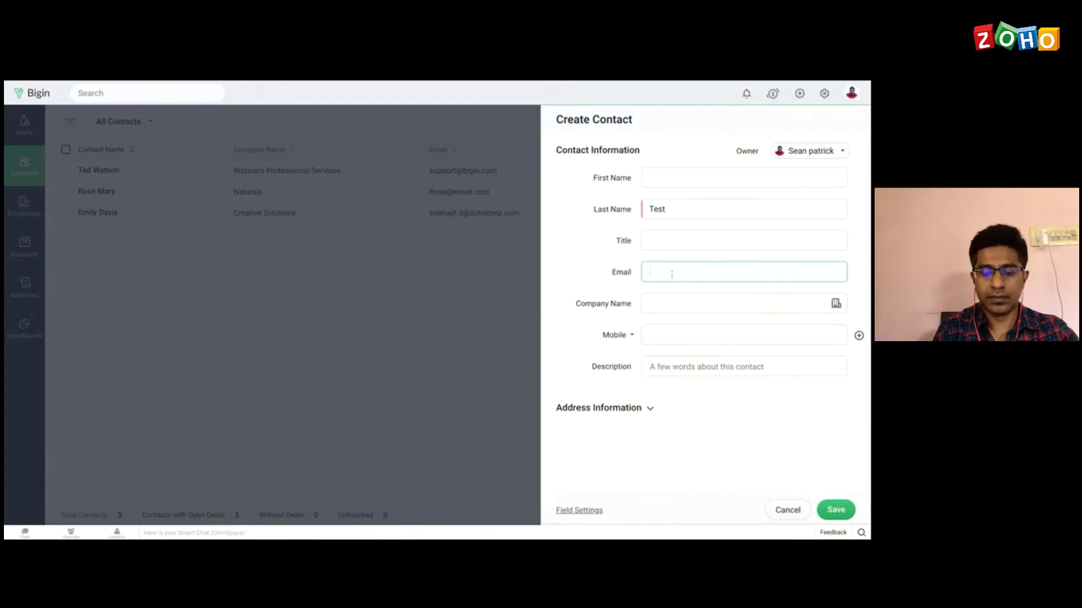
{"action": "key", "text": "ctrl+v"}
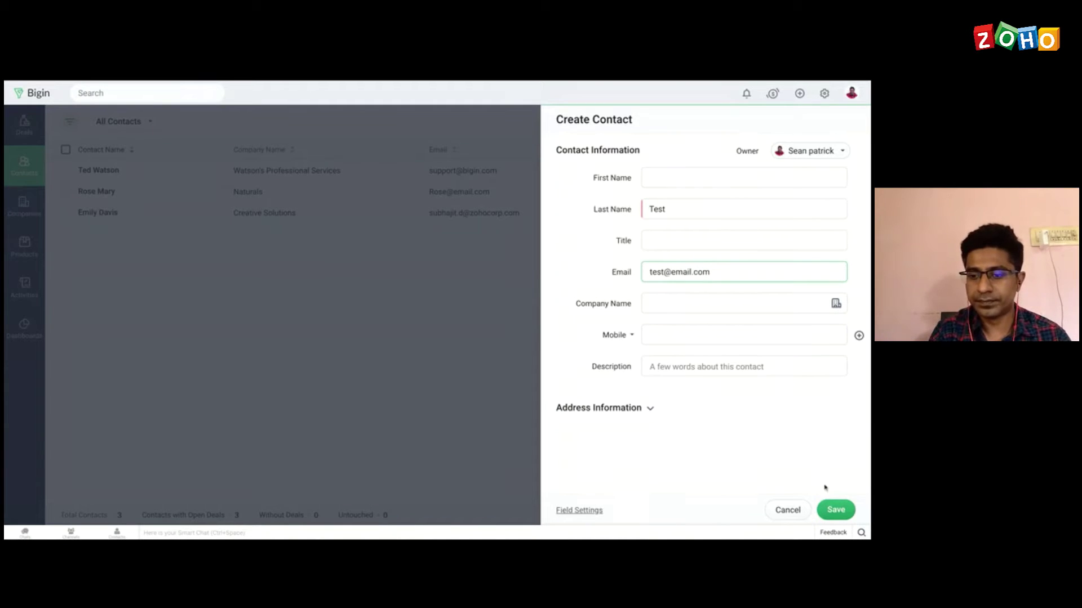
{"action": "left_click", "coordinate": [681, 334]}
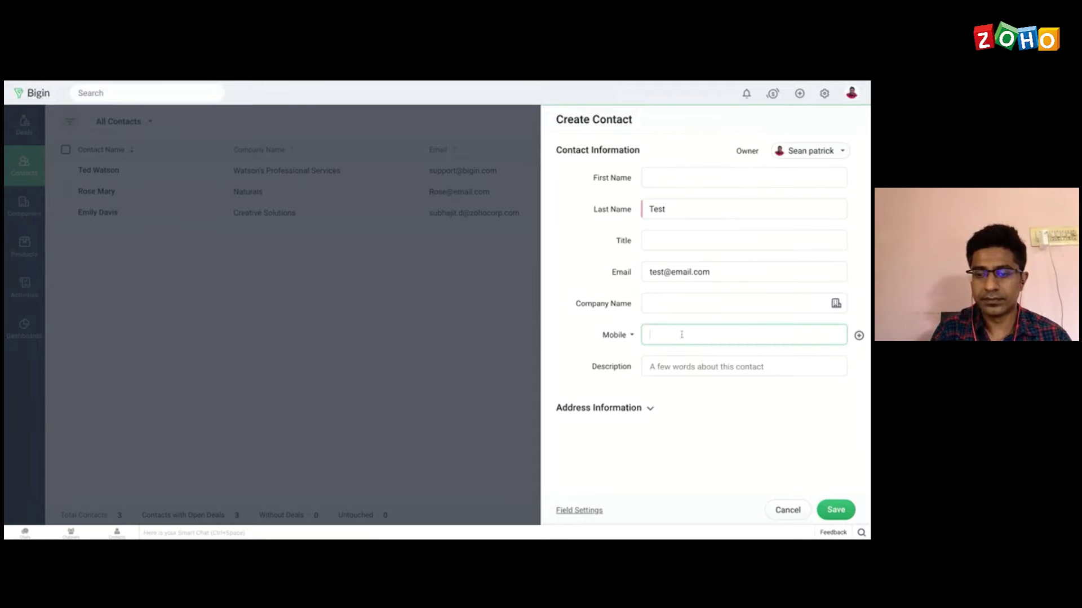
{"action": "type", "text": "1234567890"}
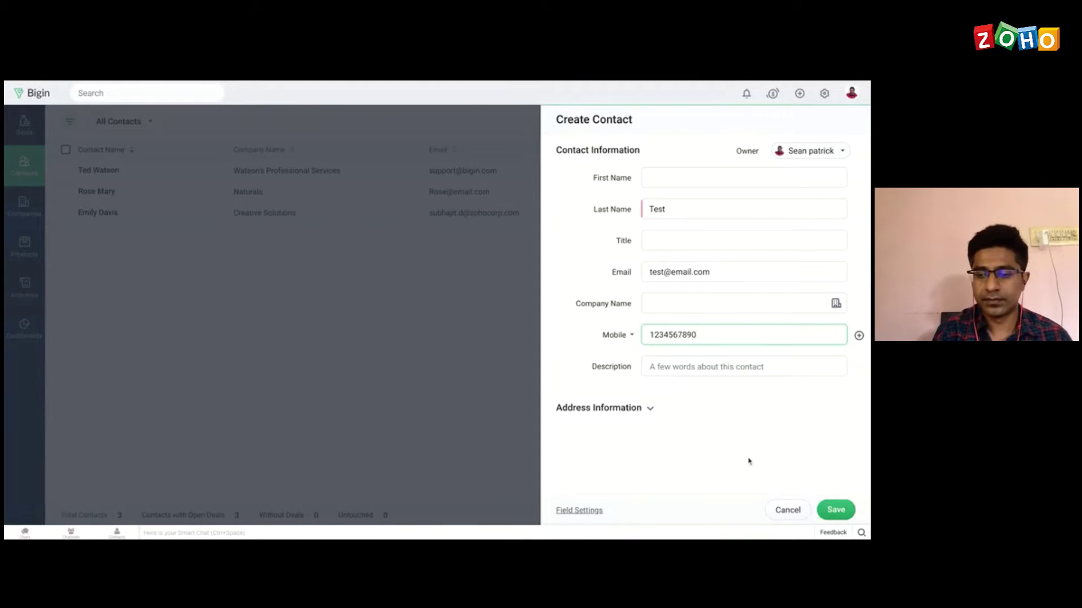
{"action": "left_click", "coordinate": [839, 510]}
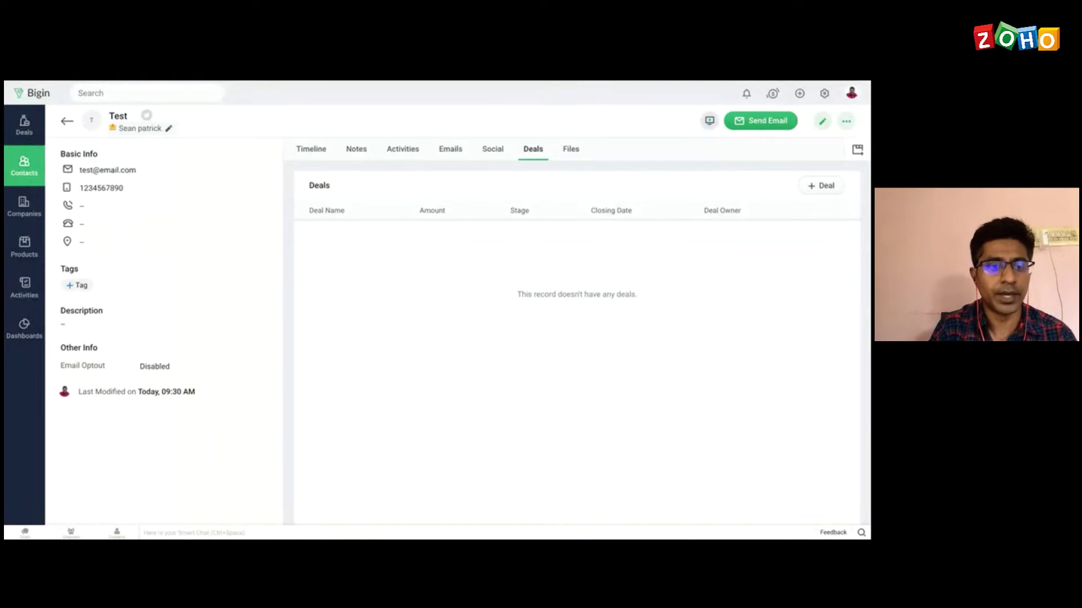
Step: Change the Test contact's owner to another user, transferring all open activities too
{"action": "left_click", "coordinate": [169, 129]}
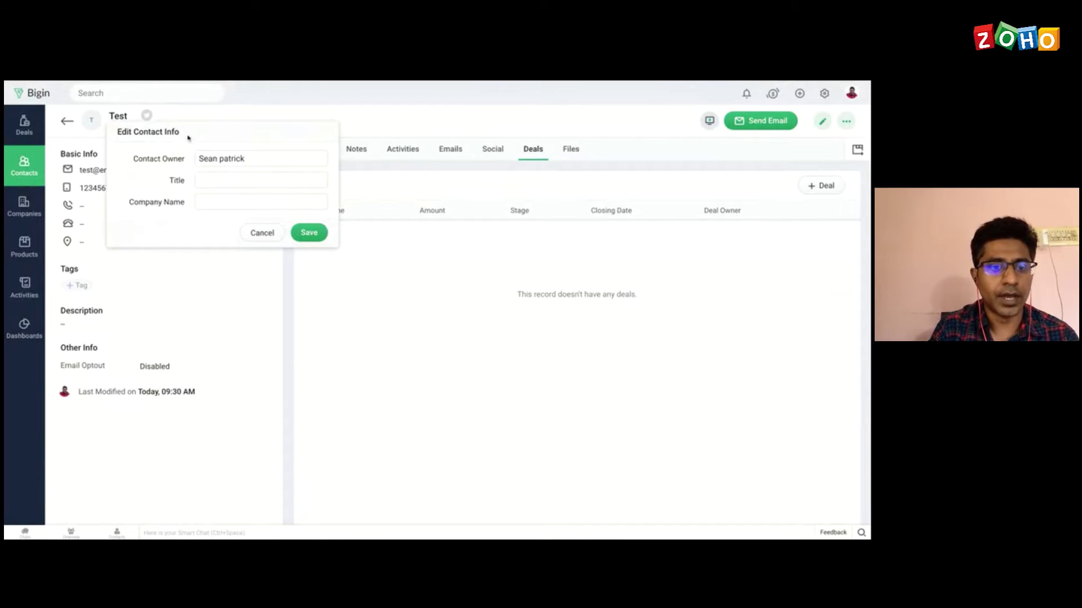
{"action": "left_click", "coordinate": [227, 163]}
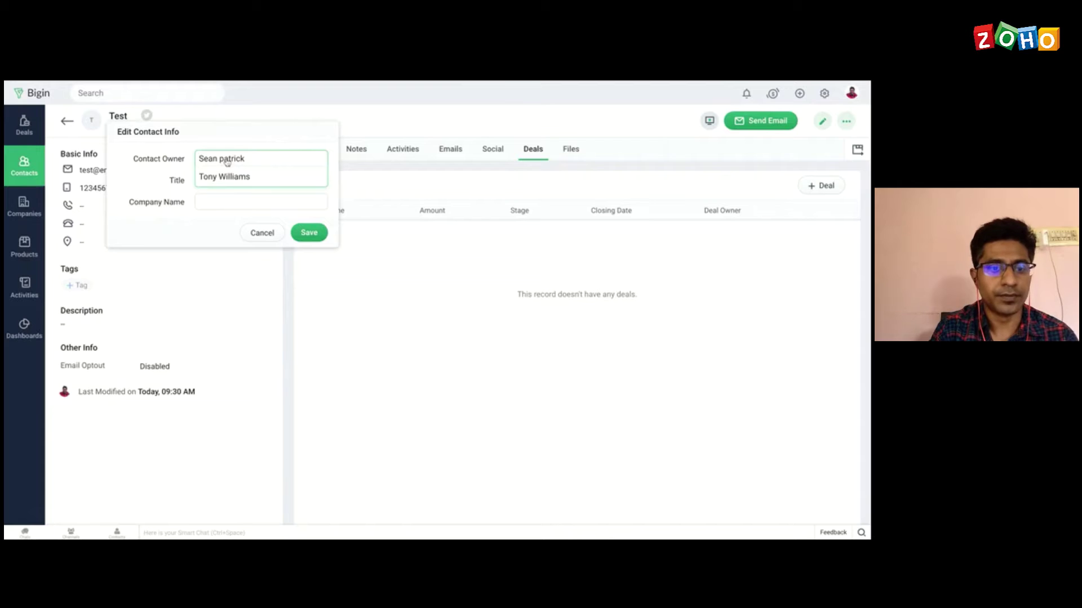
{"action": "left_click", "coordinate": [226, 178]}
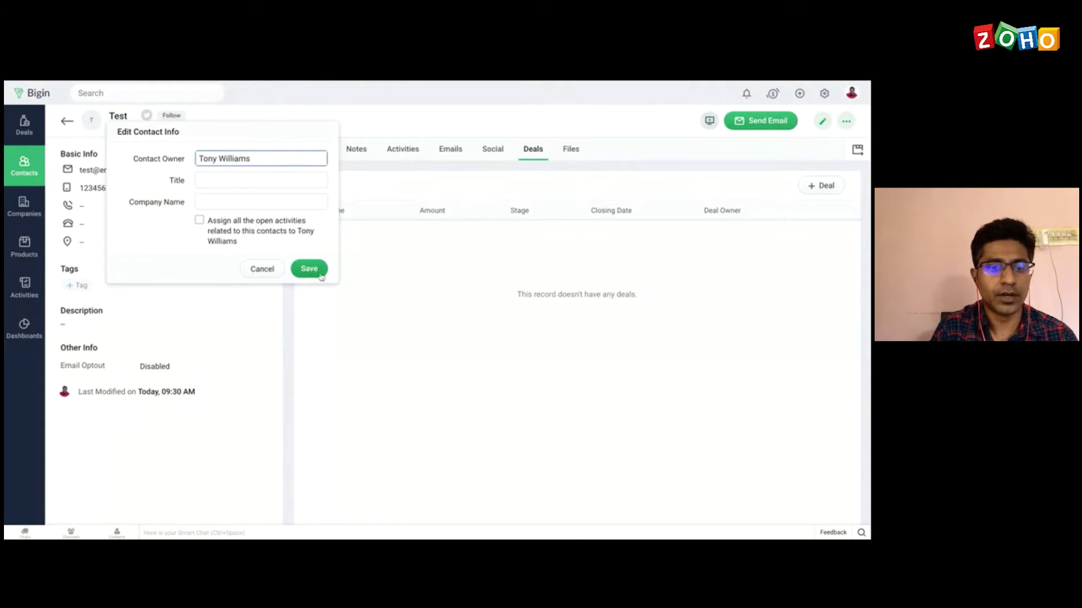
{"action": "left_click", "coordinate": [201, 221]}
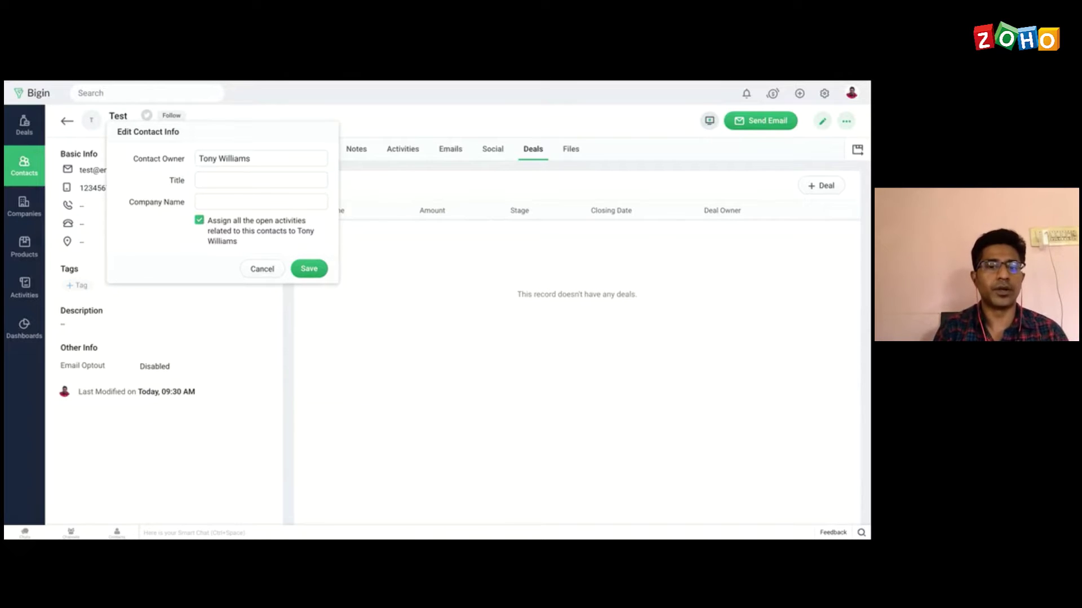
{"action": "left_click", "coordinate": [309, 270]}
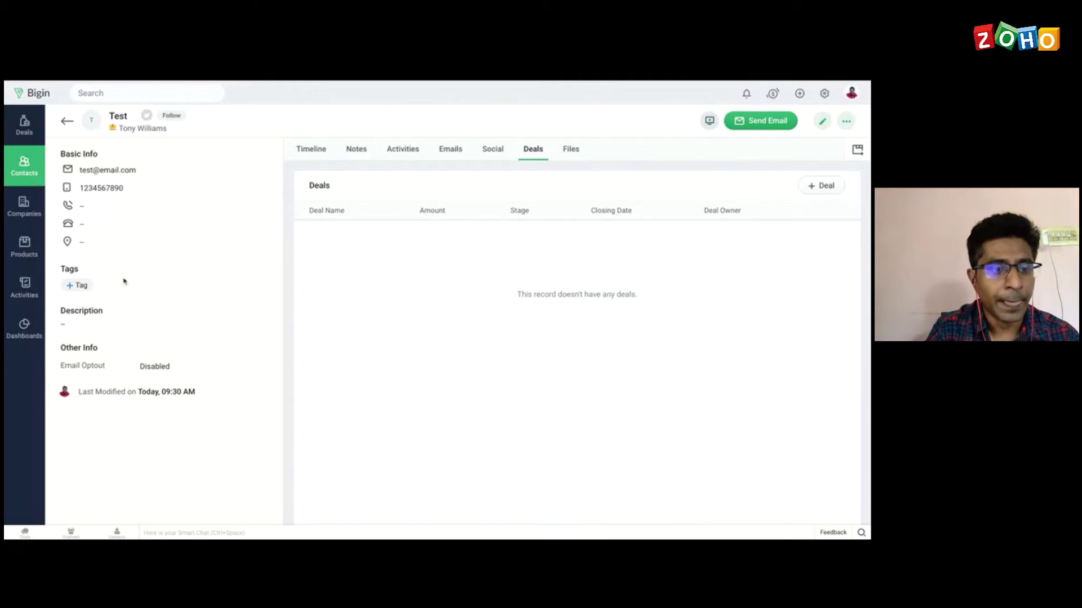
Step: From All Contacts, reopen the Test contact and begin a new e-mail to it
{"action": "left_click", "coordinate": [67, 124]}
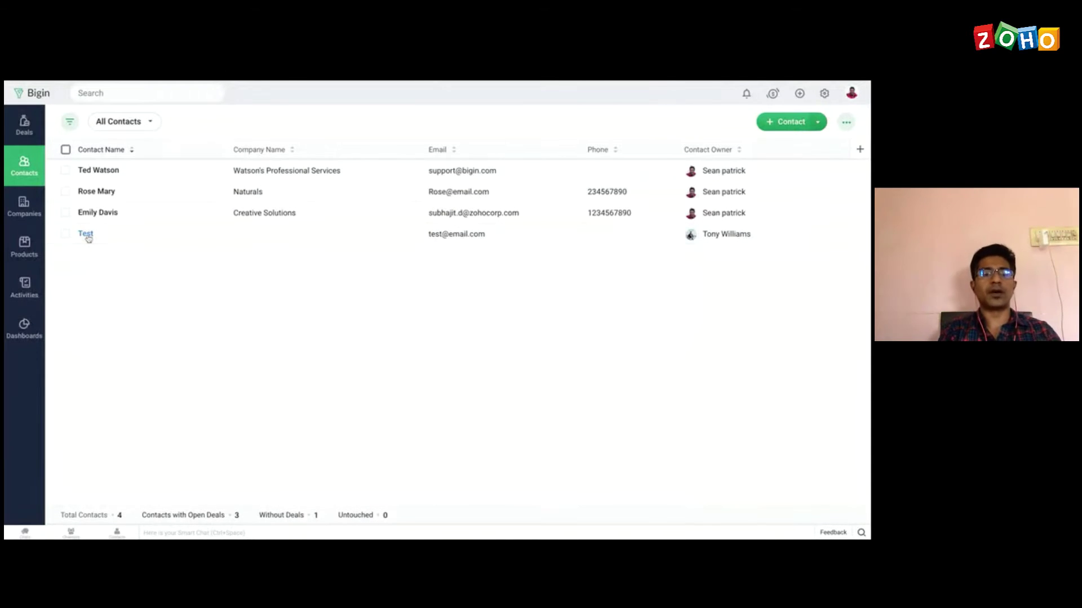
{"action": "left_click", "coordinate": [87, 237]}
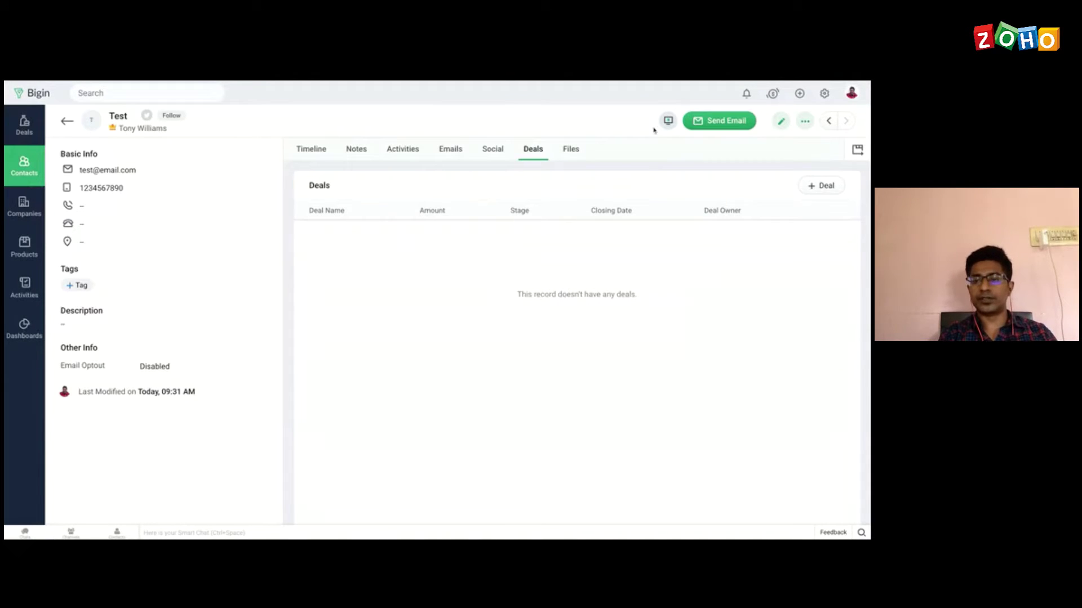
{"action": "left_click", "coordinate": [723, 126]}
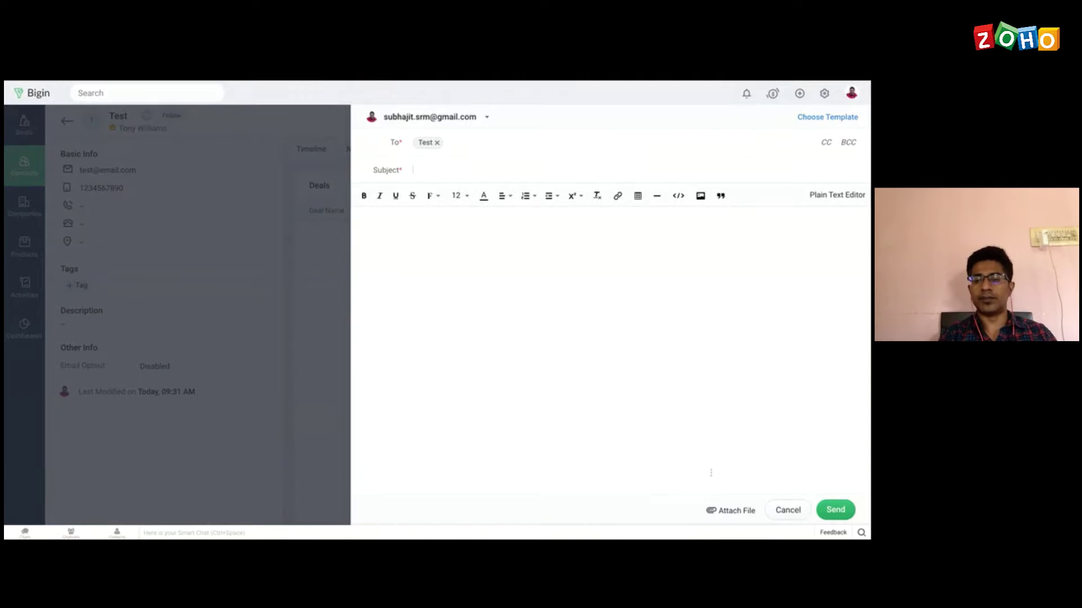
Step: Cancel the draft e-mail, view the empty Emails history, then return to the Deals tab
{"action": "left_click", "coordinate": [787, 511]}
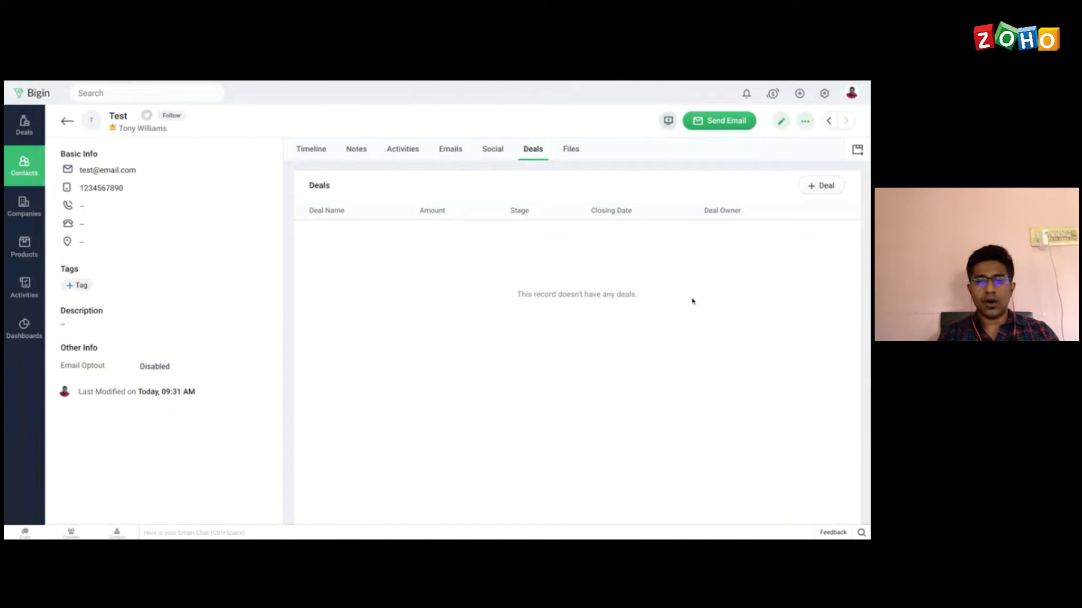
{"action": "left_click", "coordinate": [450, 150]}
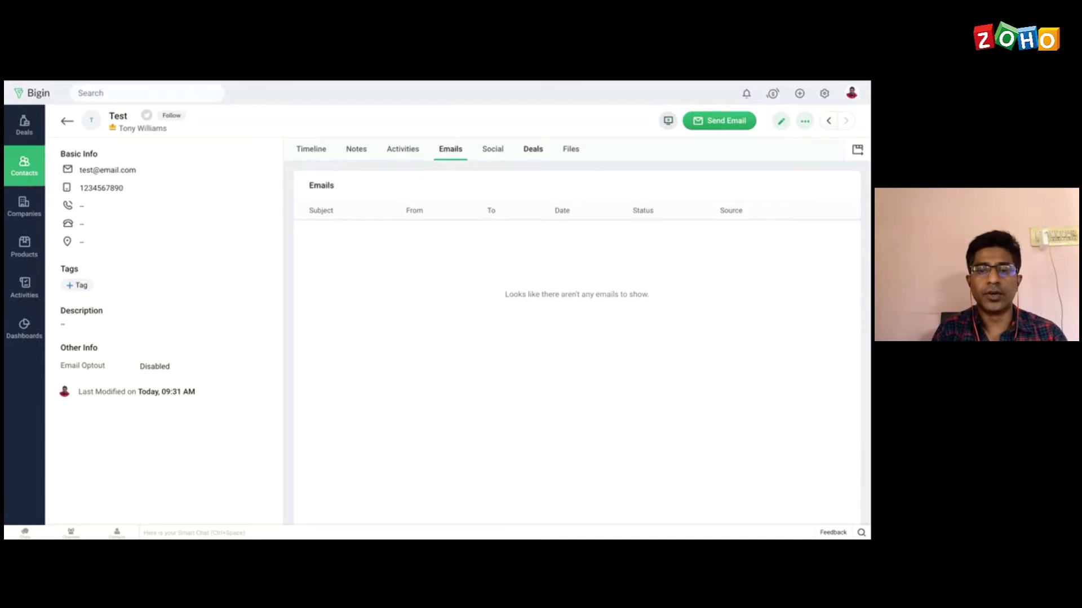
{"action": "left_click", "coordinate": [533, 149]}
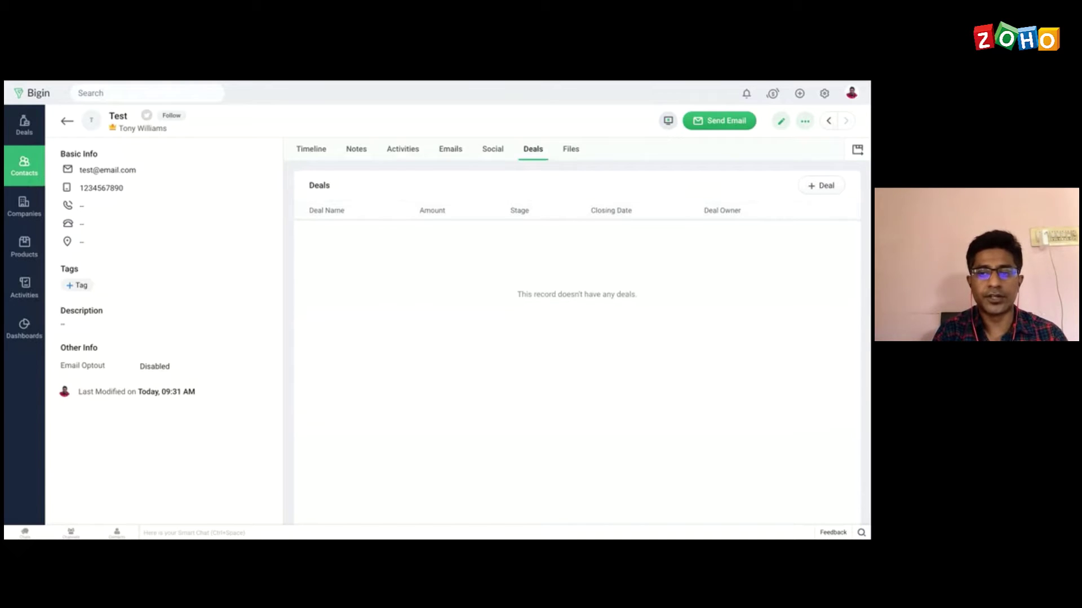
Step: Draft deal Phone at Qualification stage, closing 07/23/2020, with an empty product row
{"action": "left_click", "coordinate": [826, 187]}
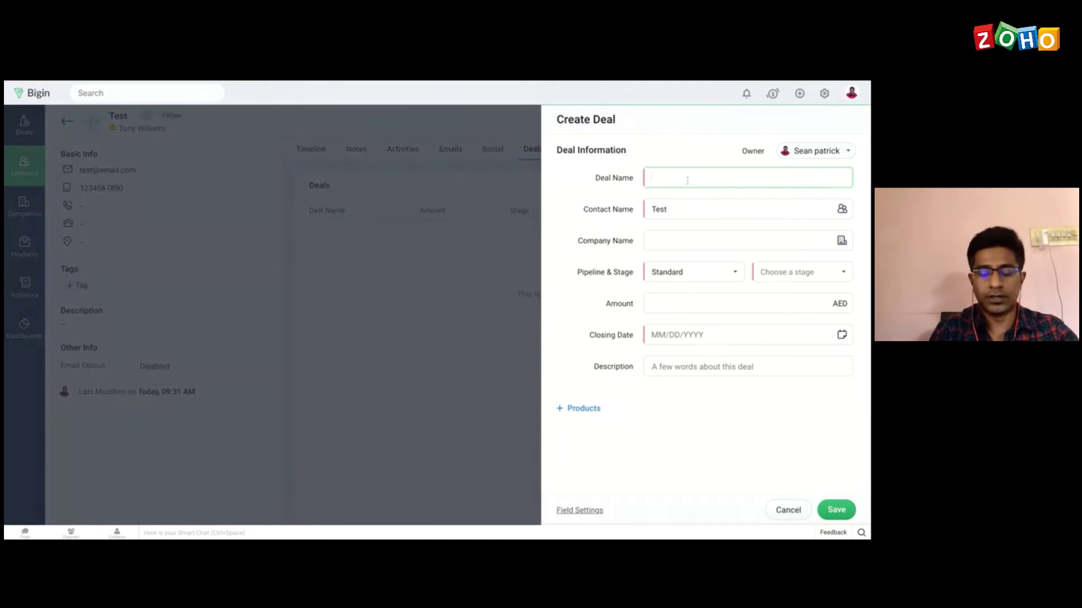
{"action": "type", "text": "Phone"}
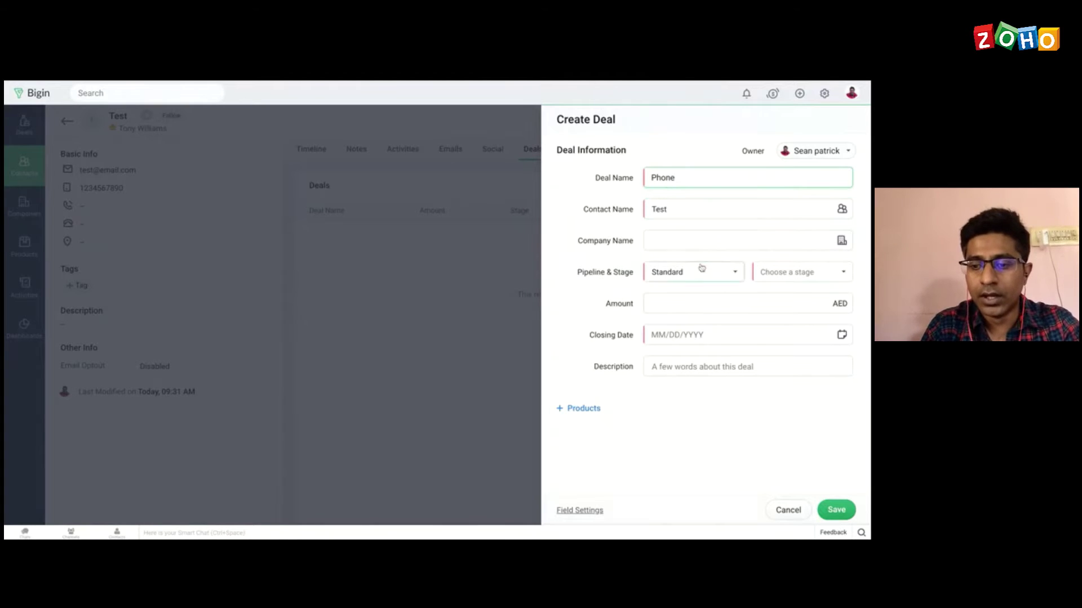
{"action": "left_click", "coordinate": [783, 272]}
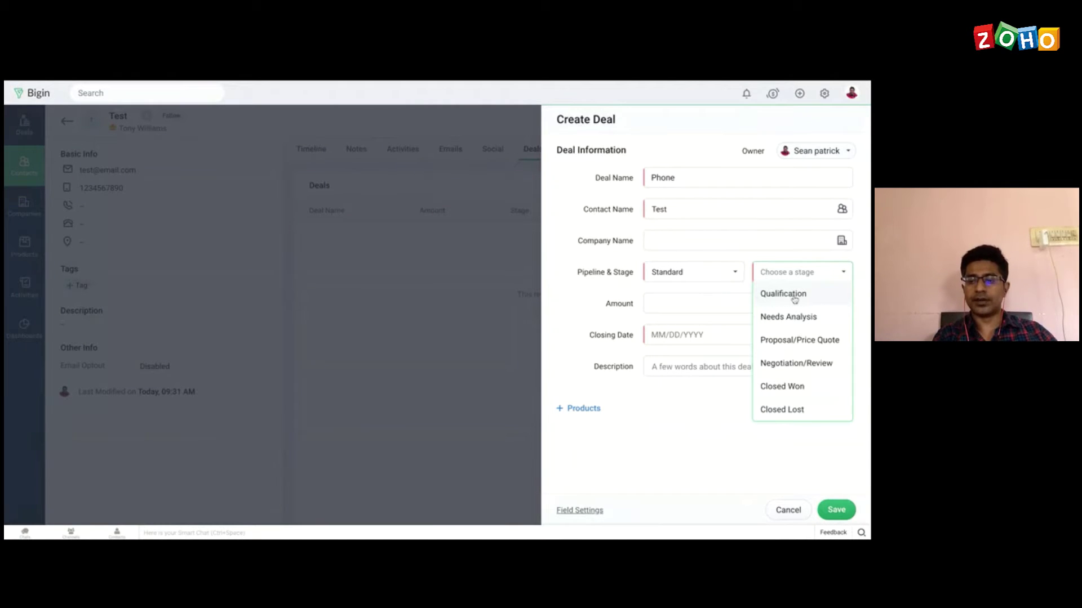
{"action": "left_click", "coordinate": [794, 300]}
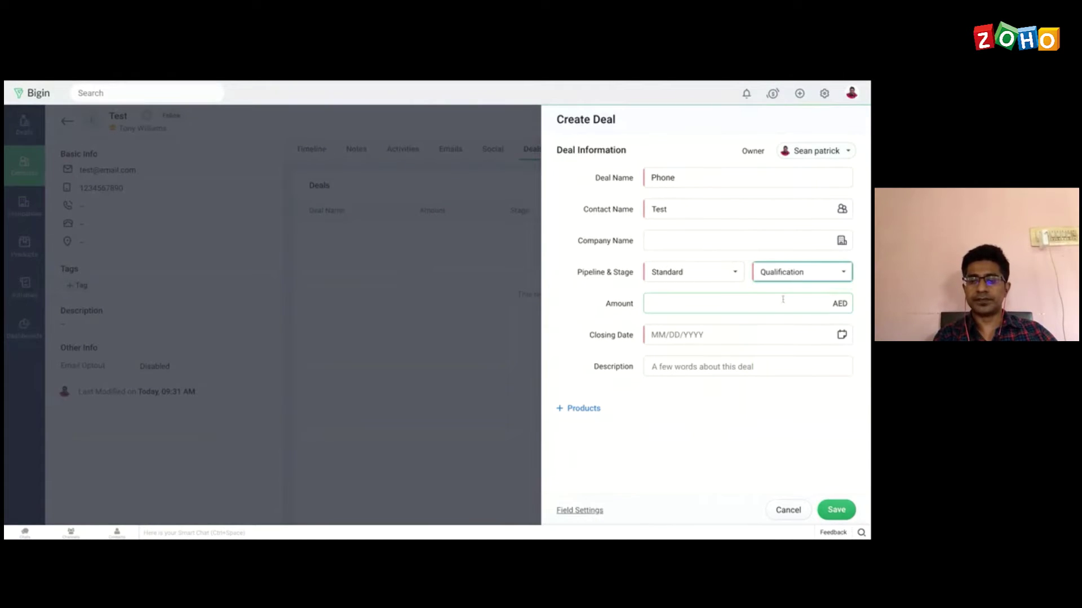
{"action": "left_click", "coordinate": [685, 335]}
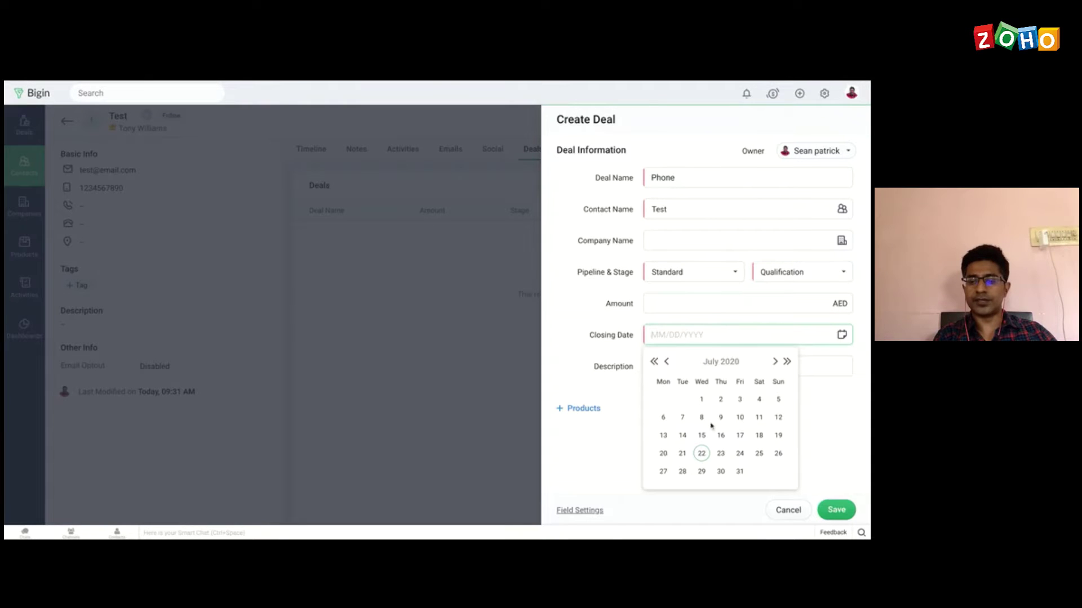
{"action": "left_click", "coordinate": [720, 453]}
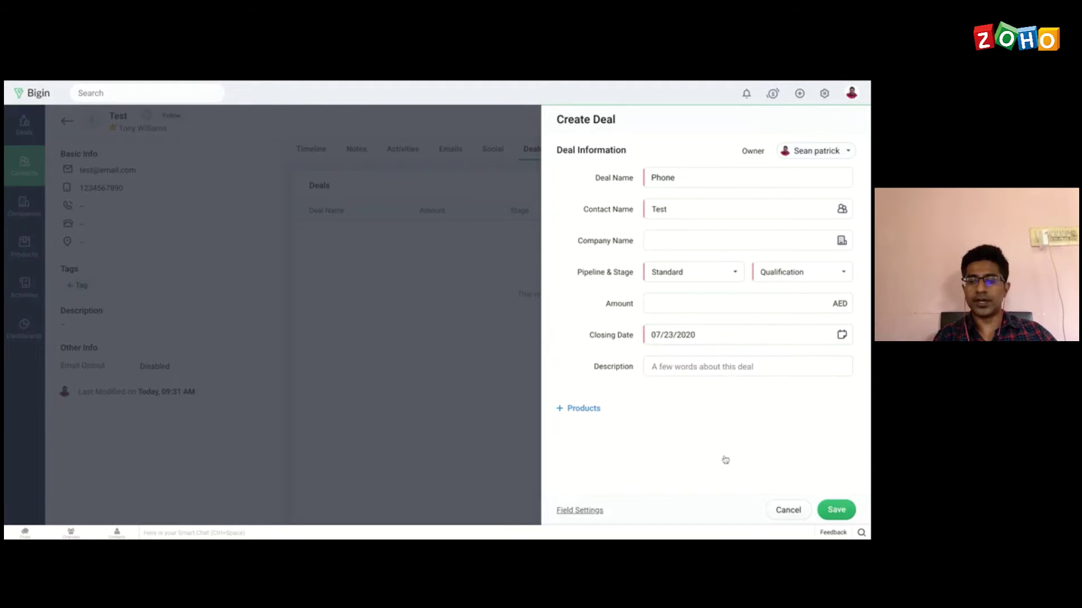
{"action": "left_click", "coordinate": [573, 411]}
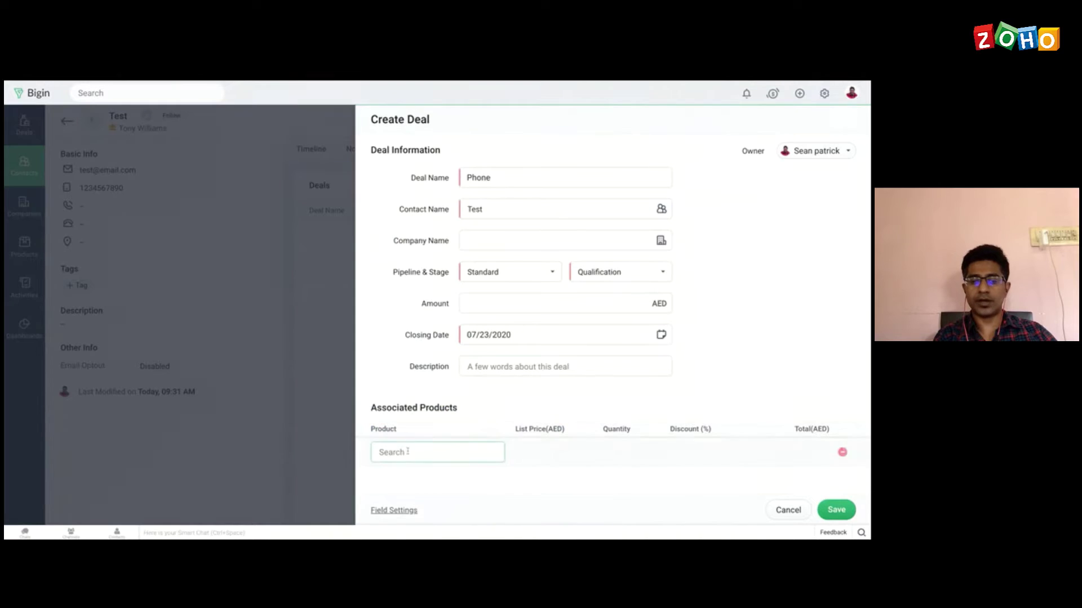
Step: Add 10 Samsung M20 at 5% discount, save the Phone deal, and go to the Deals board
{"action": "left_click", "coordinate": [402, 452]}
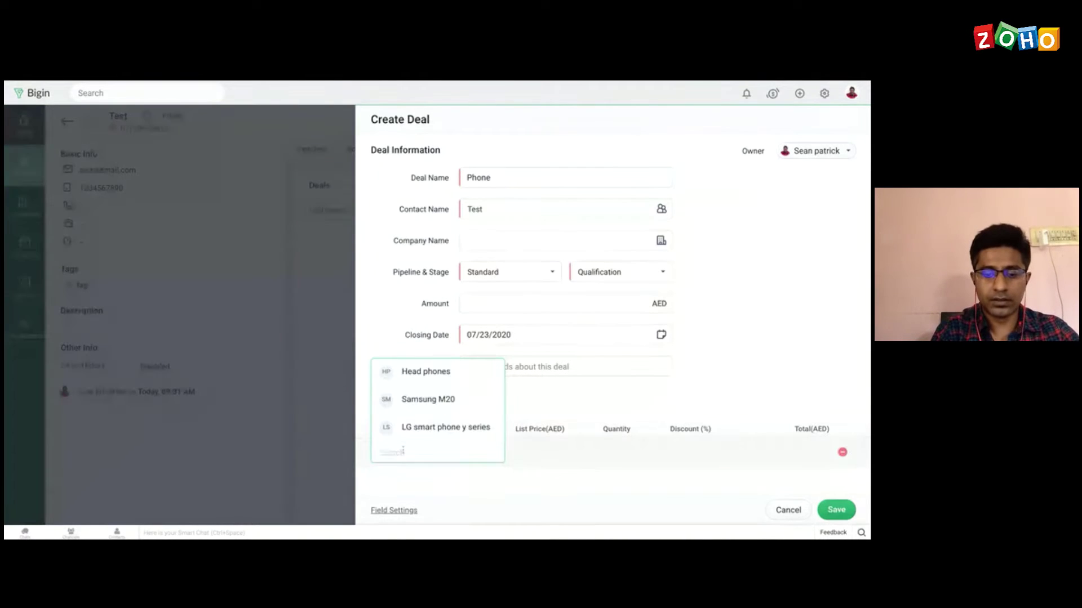
{"action": "left_click", "coordinate": [429, 399]}
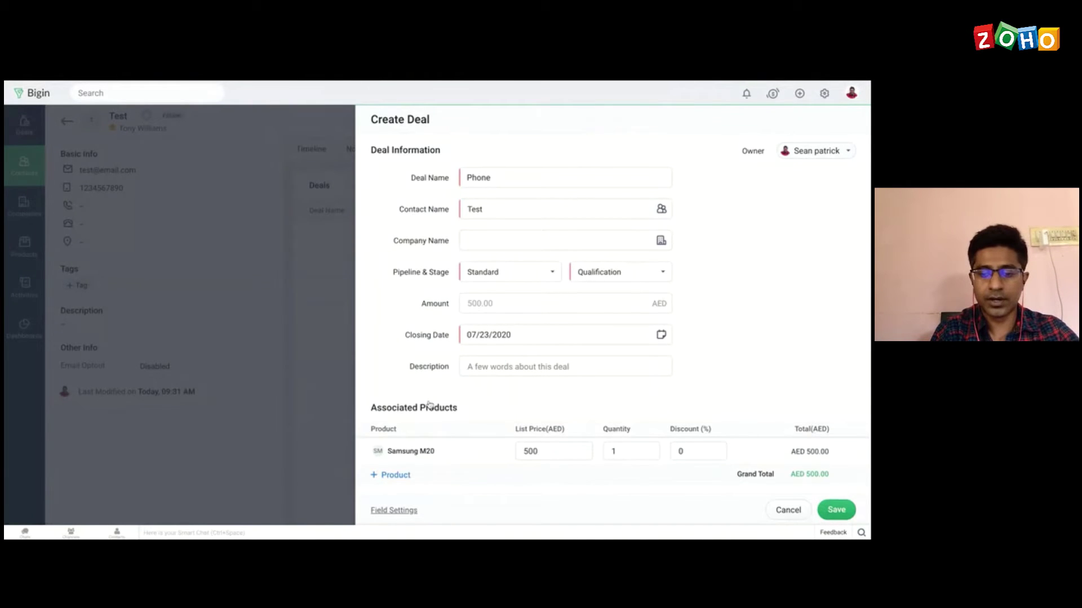
{"action": "left_click", "coordinate": [623, 453]}
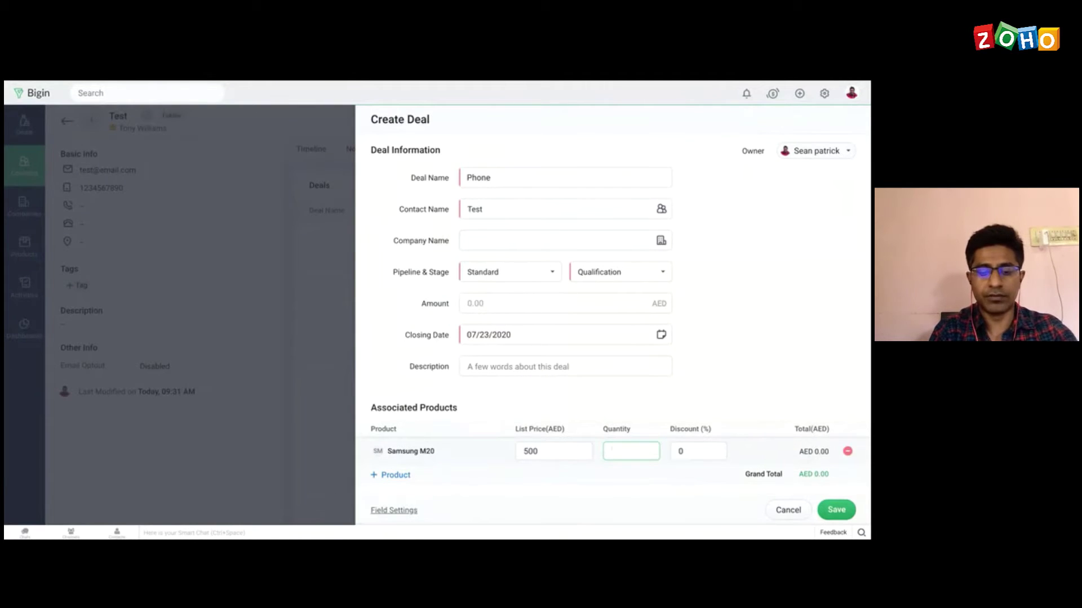
{"action": "type", "text": "10"}
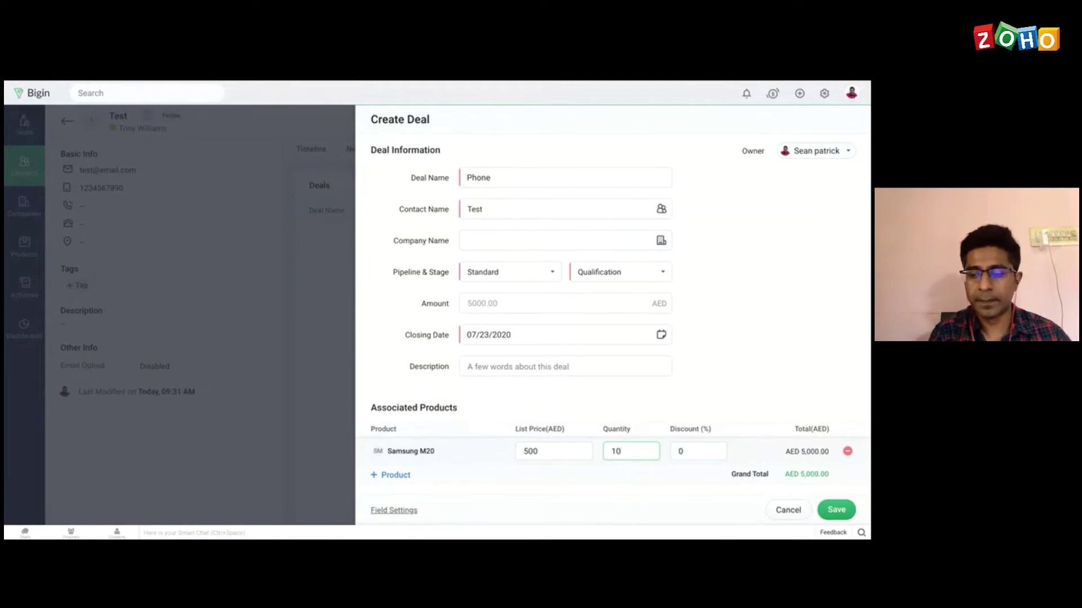
{"action": "left_click", "coordinate": [683, 451]}
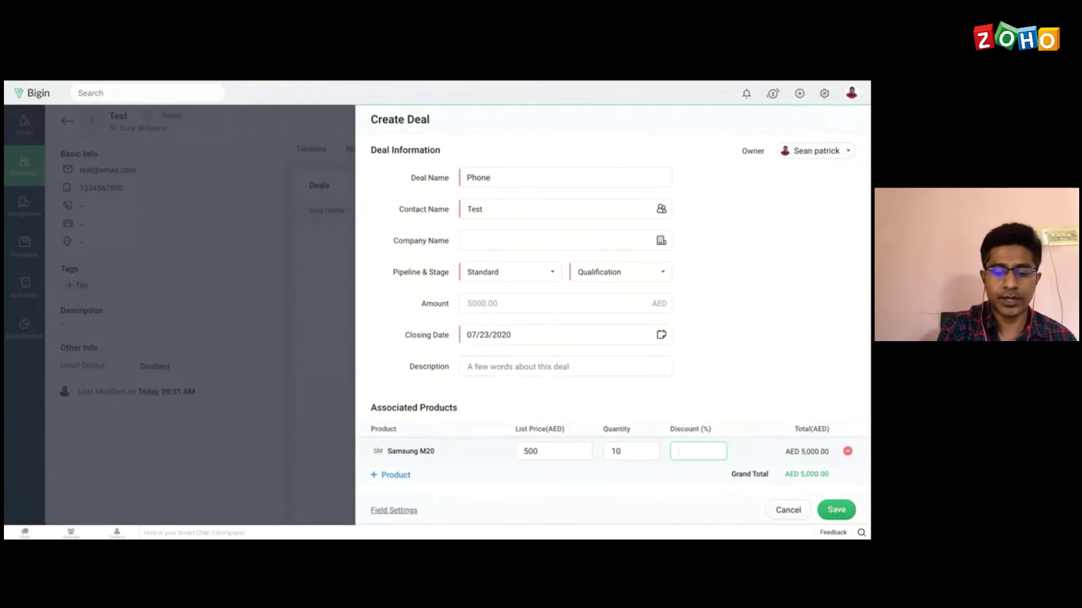
{"action": "type", "text": "5"}
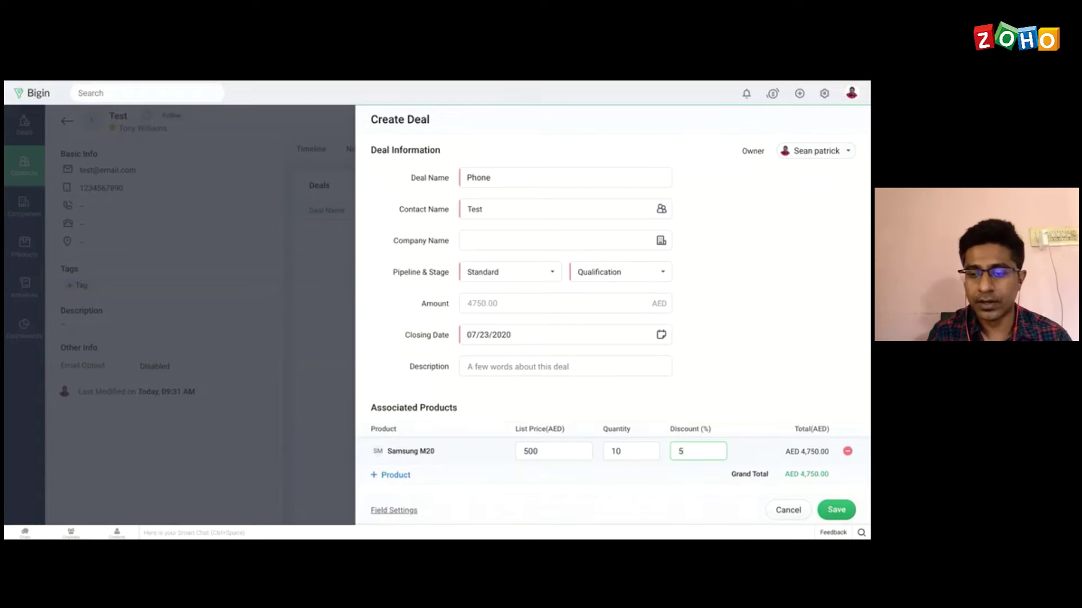
{"action": "left_click", "coordinate": [836, 511]}
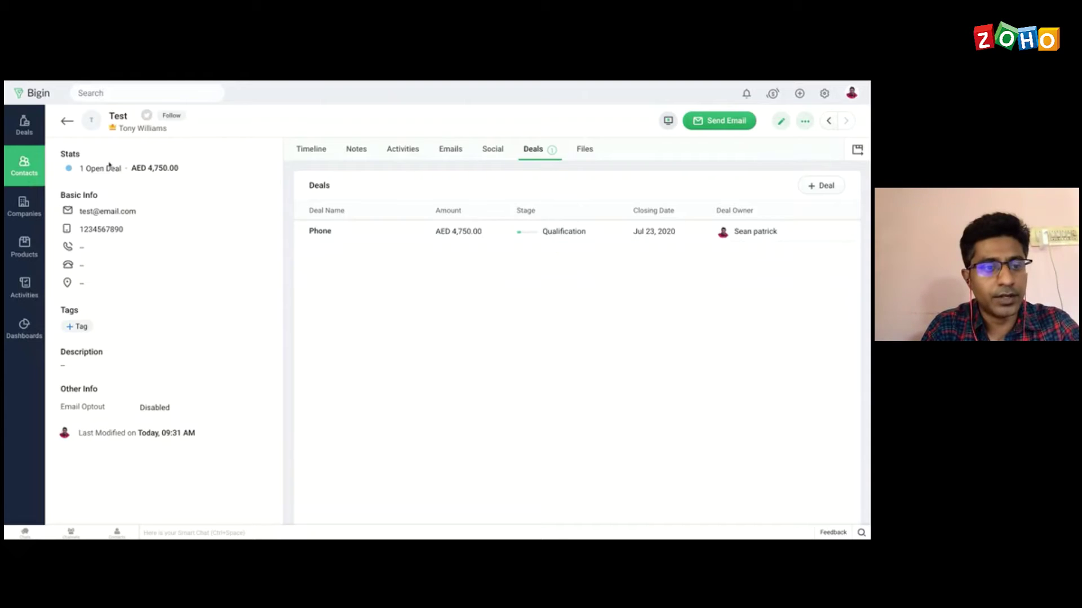
{"action": "left_click", "coordinate": [25, 127]}
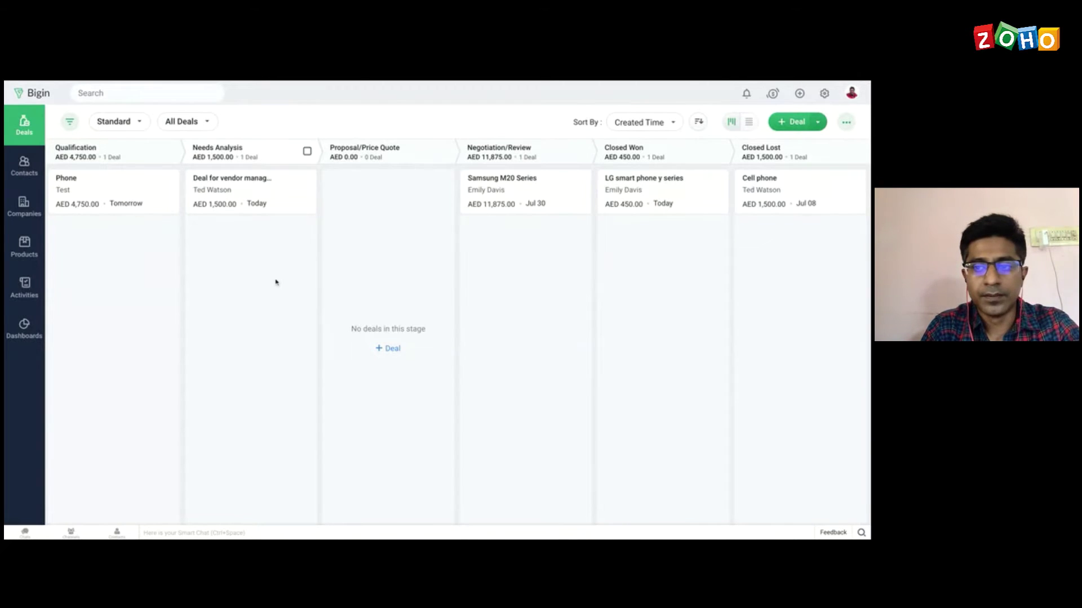
{"action": "left_click", "coordinate": [749, 125]}
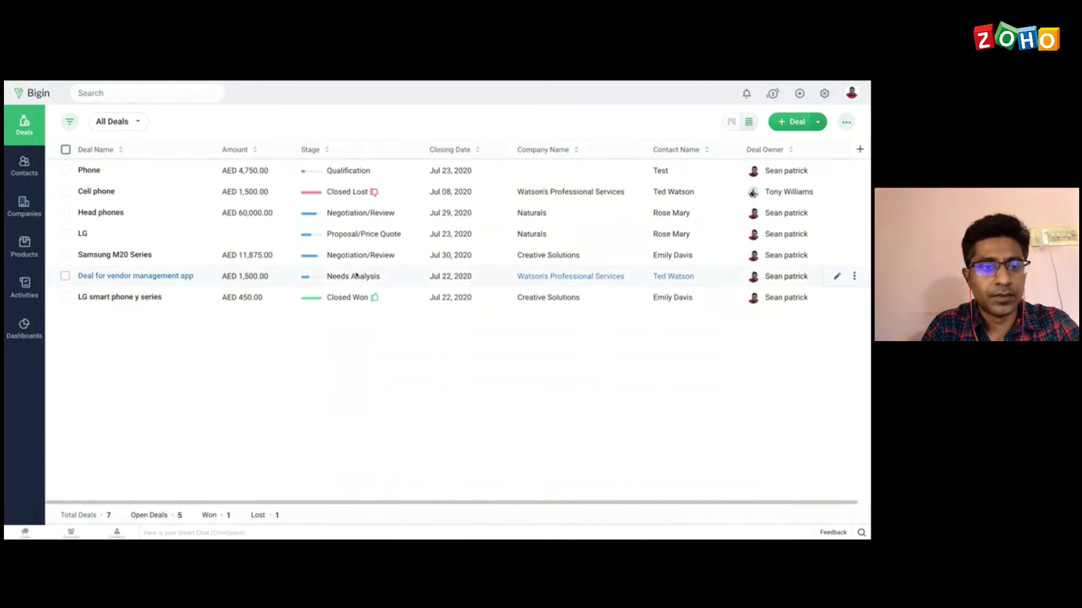
{"action": "left_click", "coordinate": [88, 171]}
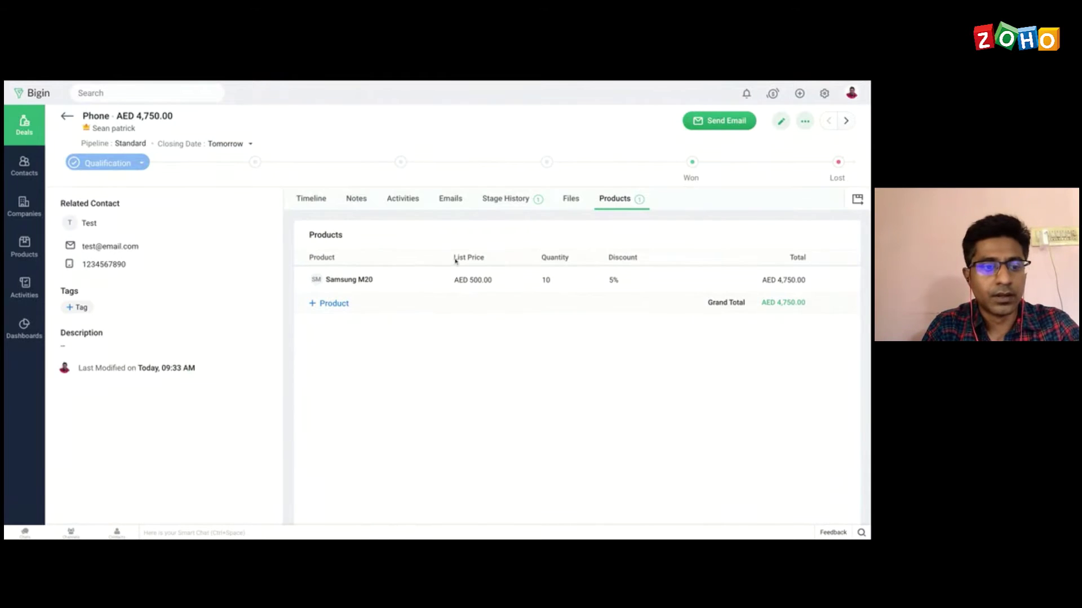
{"action": "left_click", "coordinate": [67, 116]}
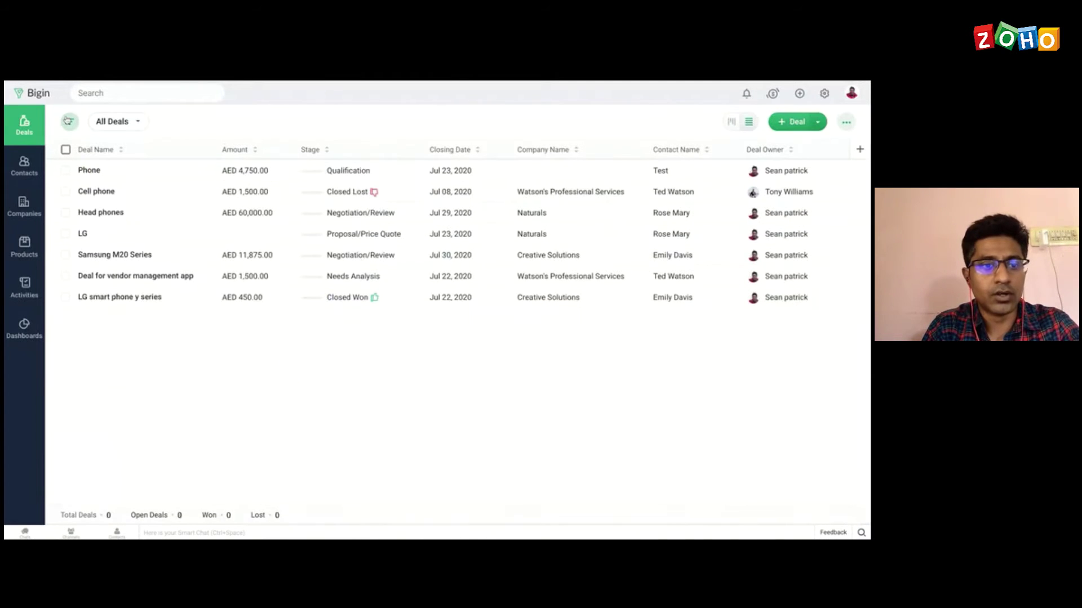
{"action": "left_click", "coordinate": [732, 123]}
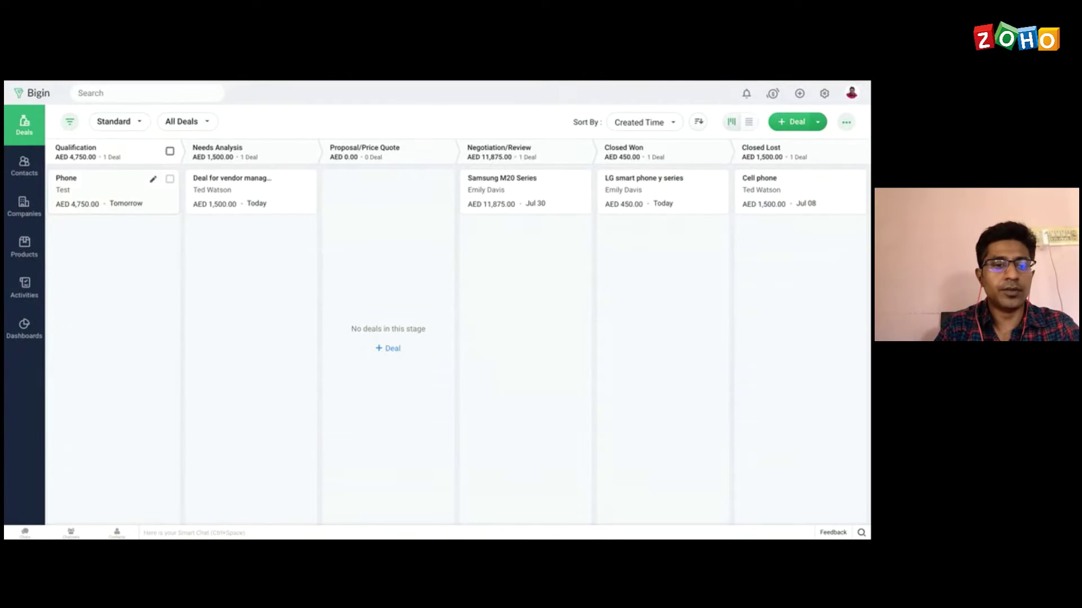
Step: Drag the Phone deal into Proposal/Price Quote, then look over the sort and deal-view options
{"action": "left_click_drag", "start_coordinate": [101, 186], "coordinate": [388, 191]}
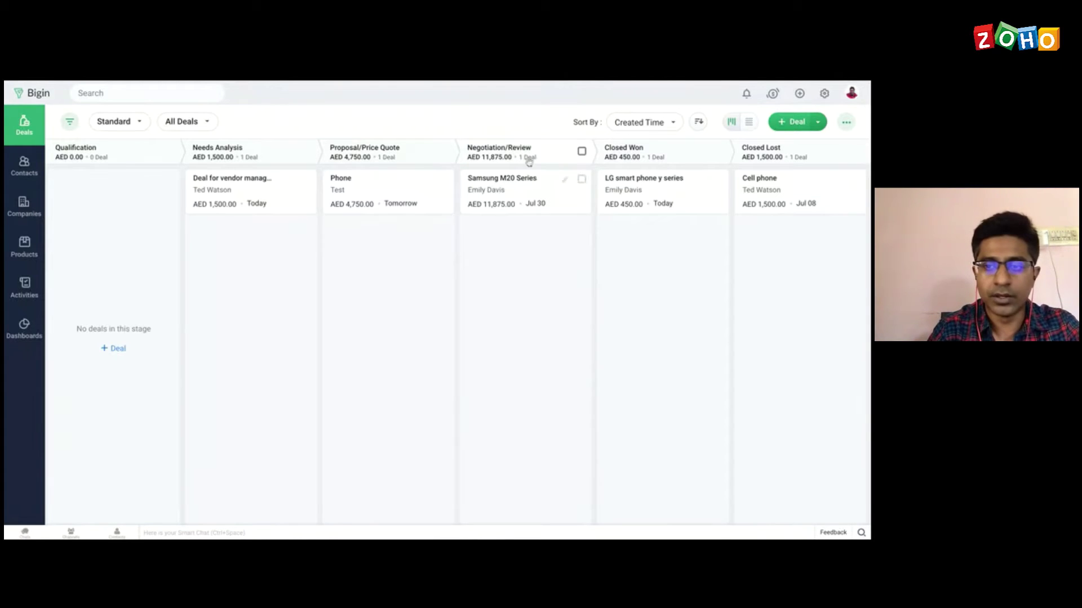
{"action": "left_click", "coordinate": [665, 123]}
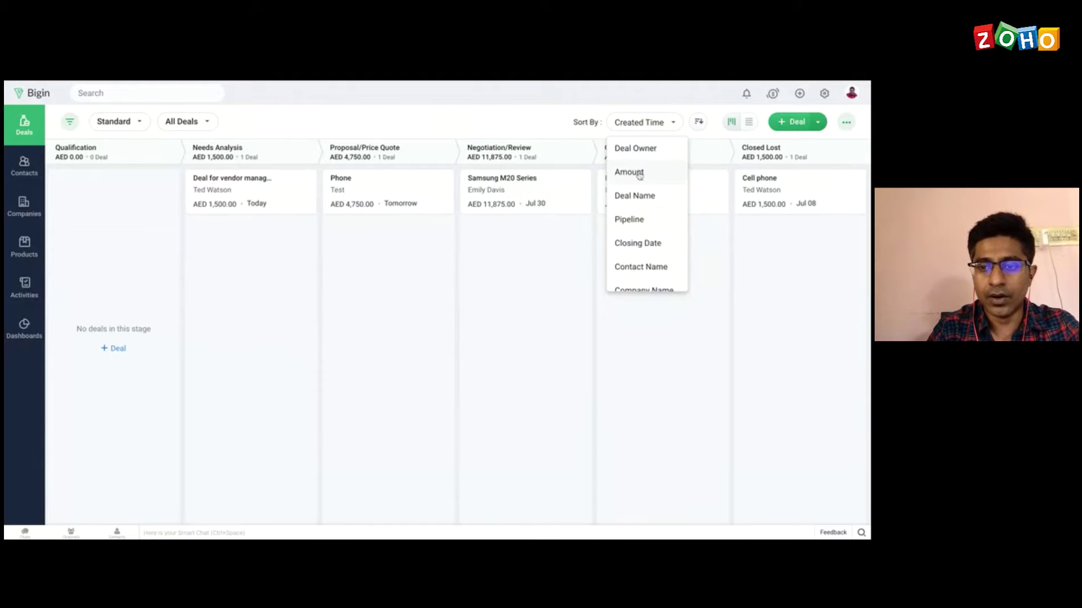
{"action": "scroll", "coordinate": [638, 264], "scroll_direction": "down", "scroll_amount": 4}
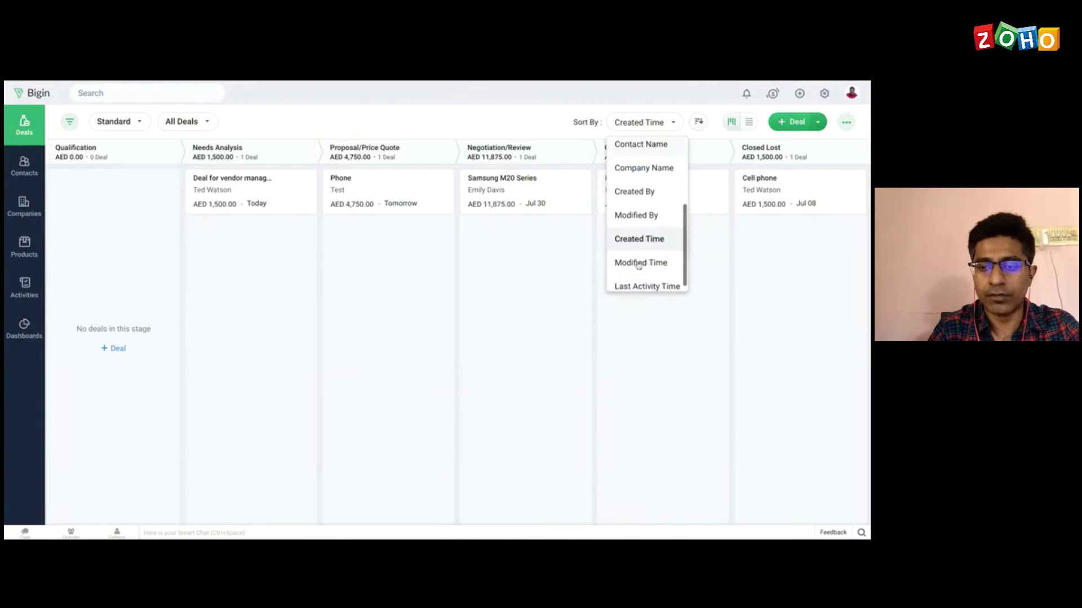
{"action": "scroll", "coordinate": [638, 265], "scroll_direction": "down", "scroll_amount": 1}
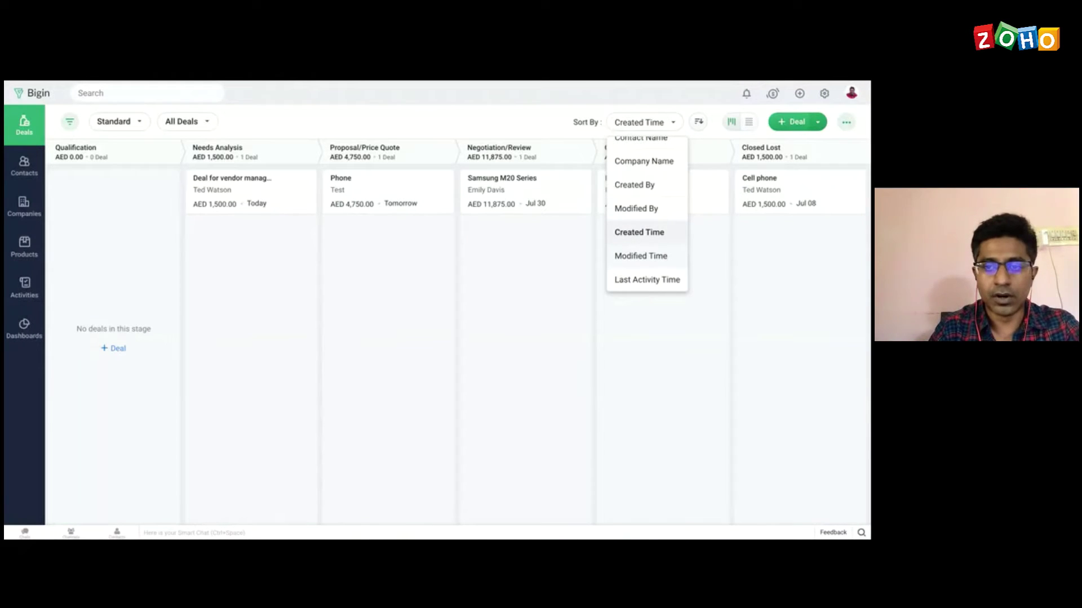
{"action": "left_click", "coordinate": [514, 122]}
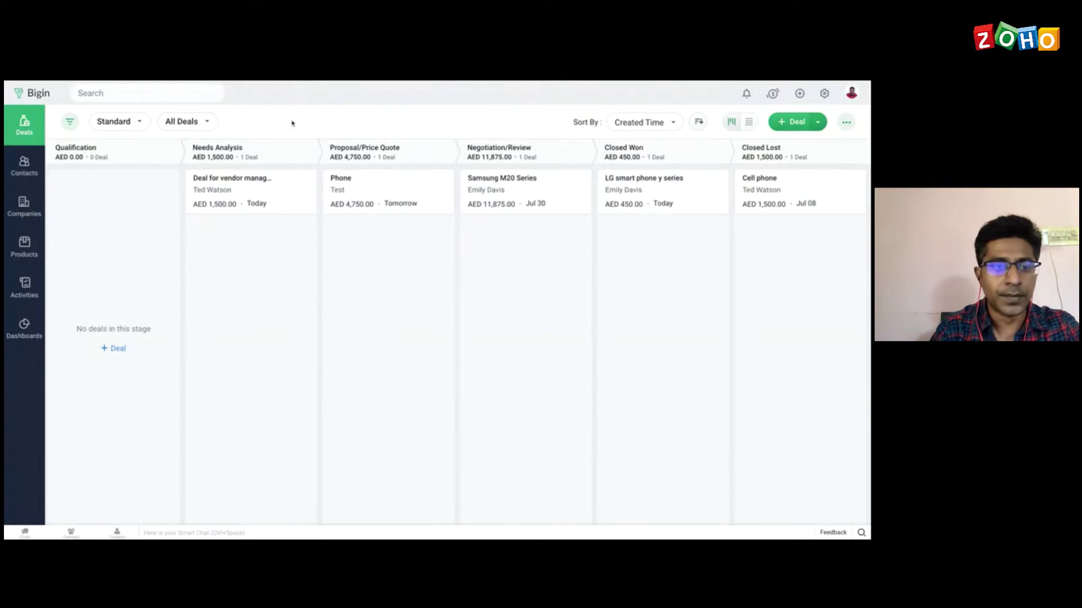
{"action": "left_click", "coordinate": [207, 122]}
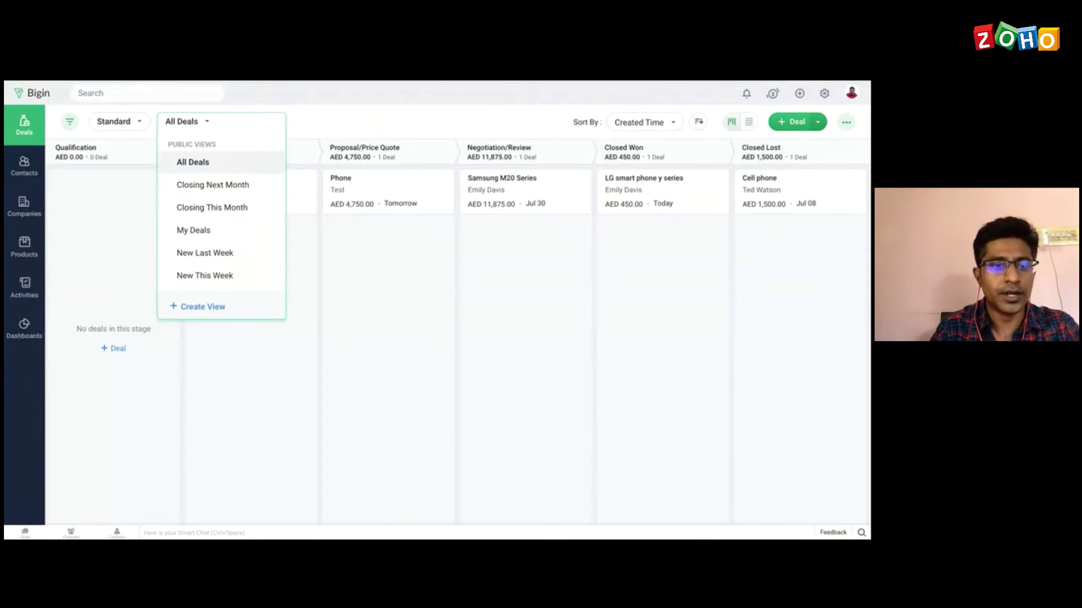
Step: Switch the board from the Standard pipeline to the Accessories pipeline
{"action": "left_click", "coordinate": [363, 119]}
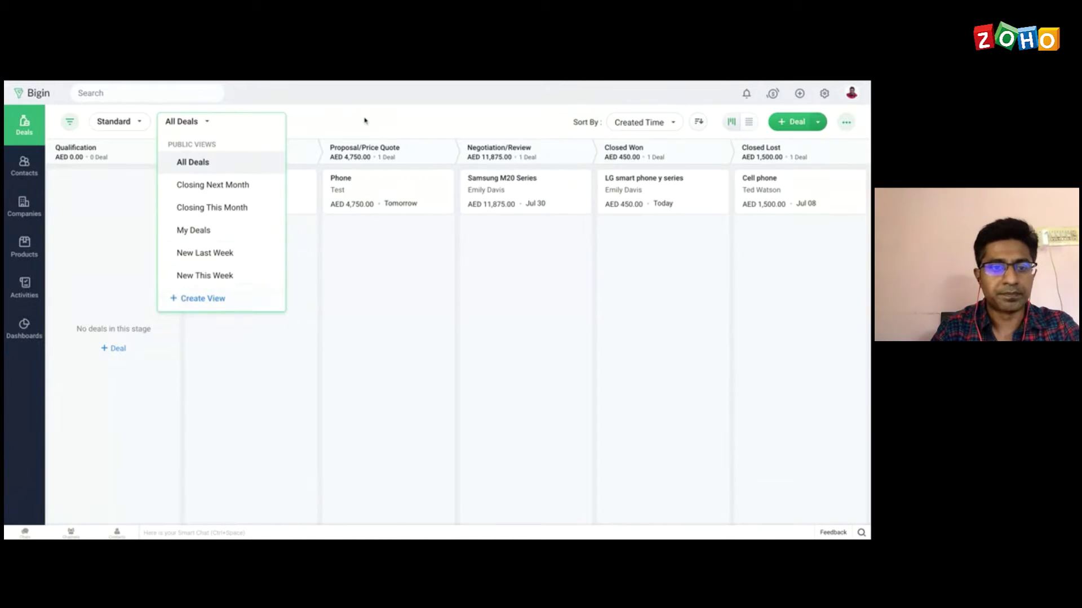
{"action": "left_click", "coordinate": [137, 123]}
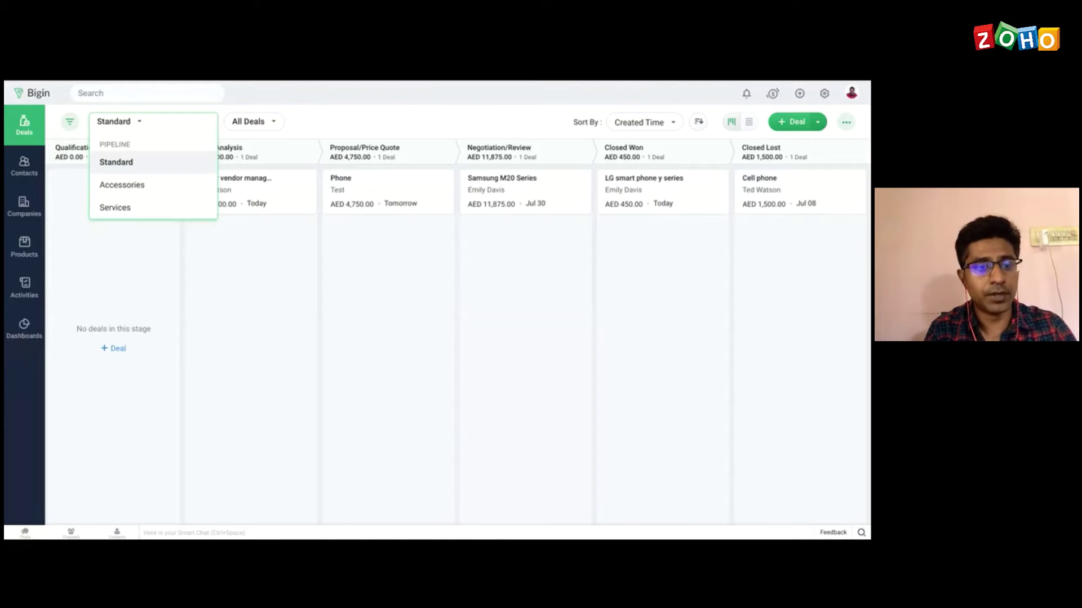
{"action": "left_click", "coordinate": [131, 193]}
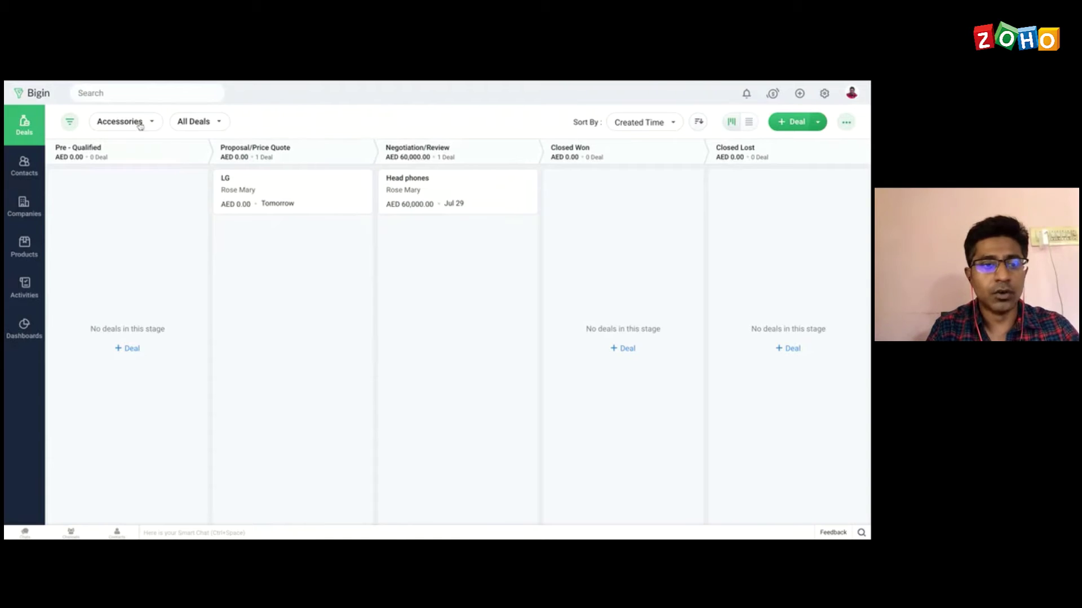
{"action": "left_click", "coordinate": [140, 123]}
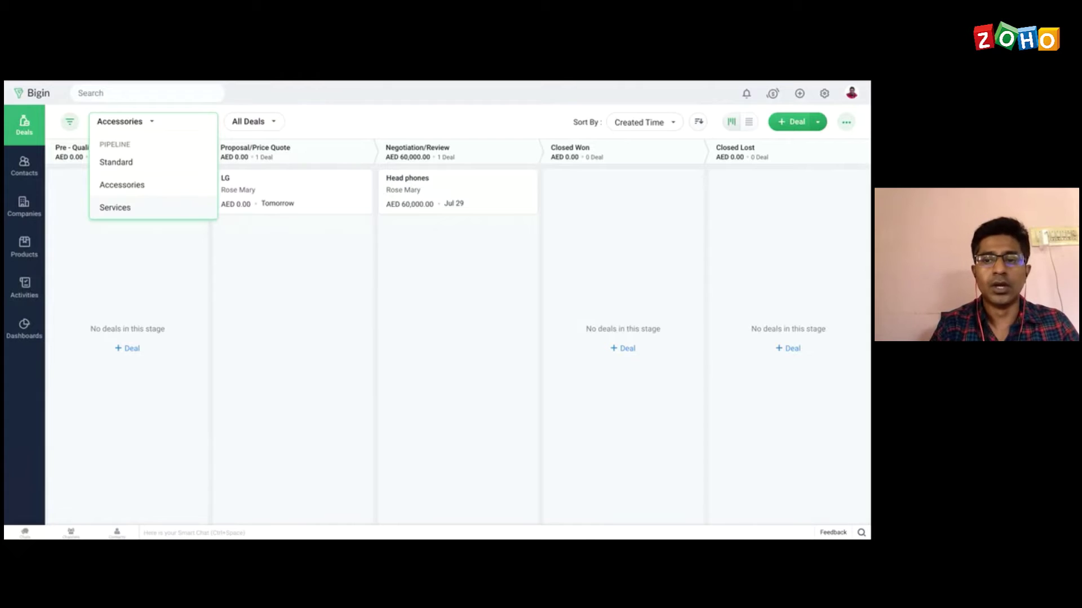
{"action": "left_click", "coordinate": [118, 252]}
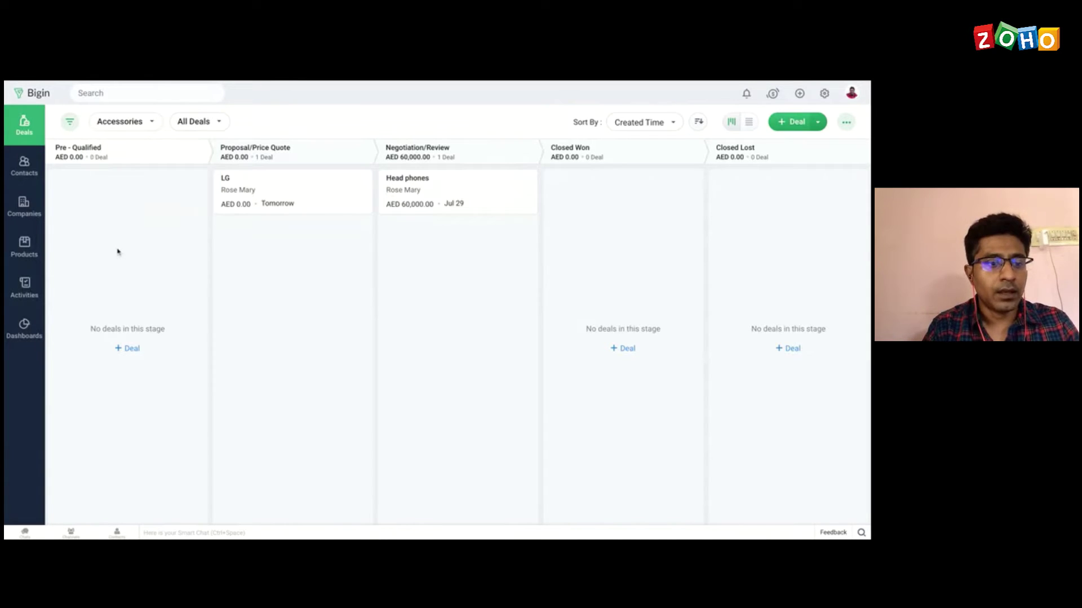
Step: Browse Contacts and Companies, then open the Watson's Professional Services contact's record
{"action": "left_click", "coordinate": [21, 176]}
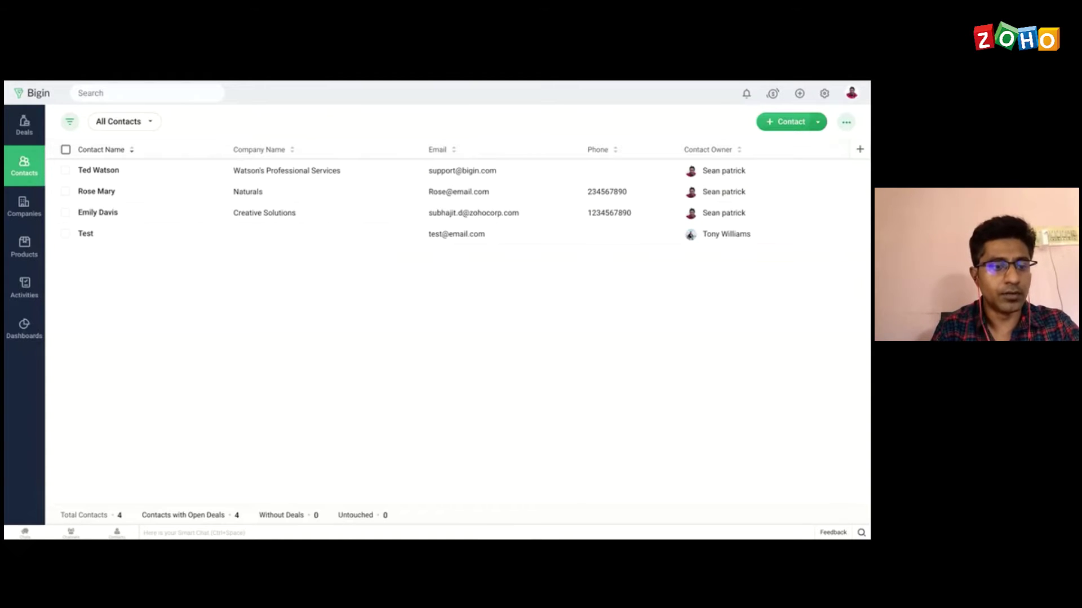
{"action": "left_click", "coordinate": [24, 216]}
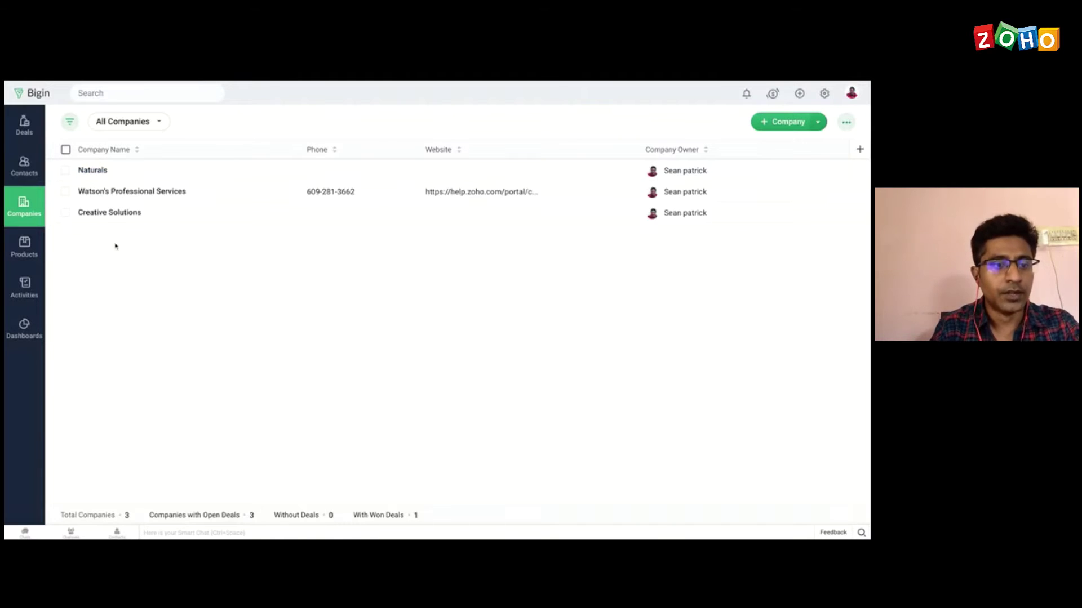
{"action": "left_click", "coordinate": [24, 169]}
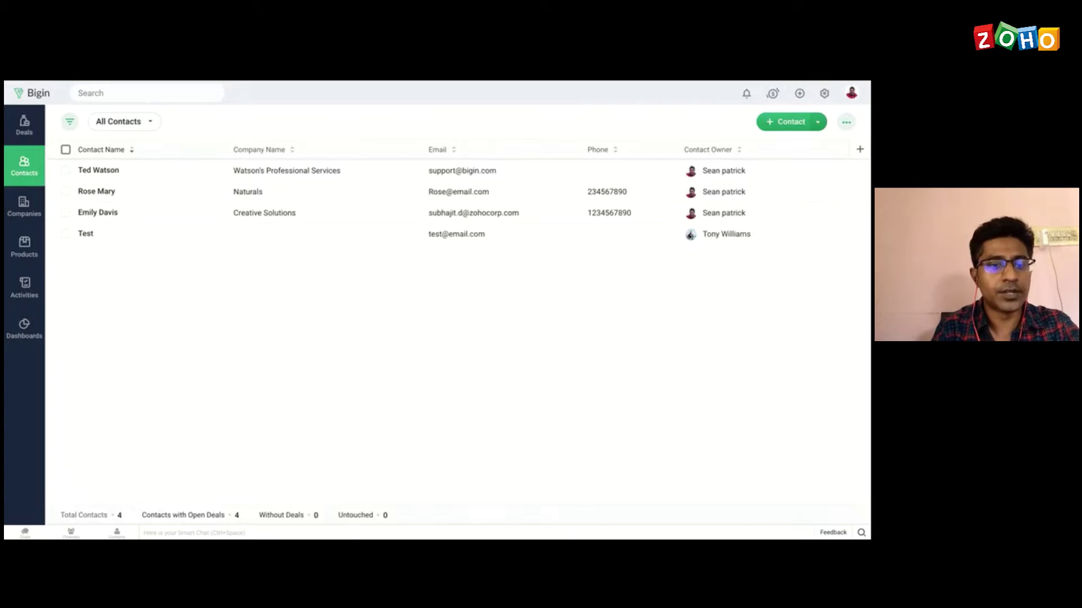
{"action": "left_click", "coordinate": [104, 174]}
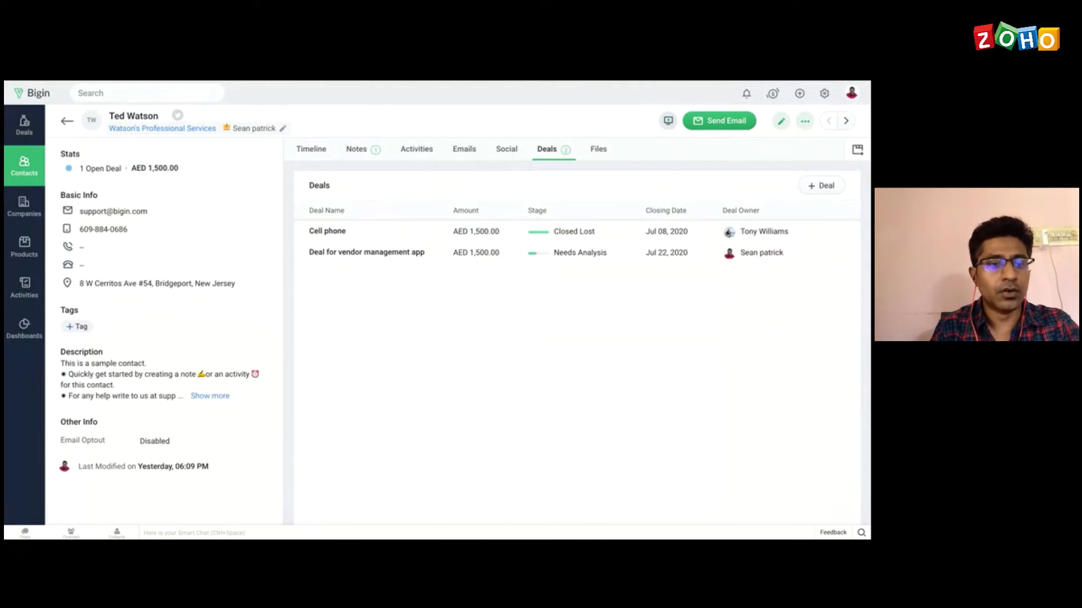
Step: Check Watson's Professional Services' activities from the contact, then go to the Products list
{"action": "left_click", "coordinate": [163, 128]}
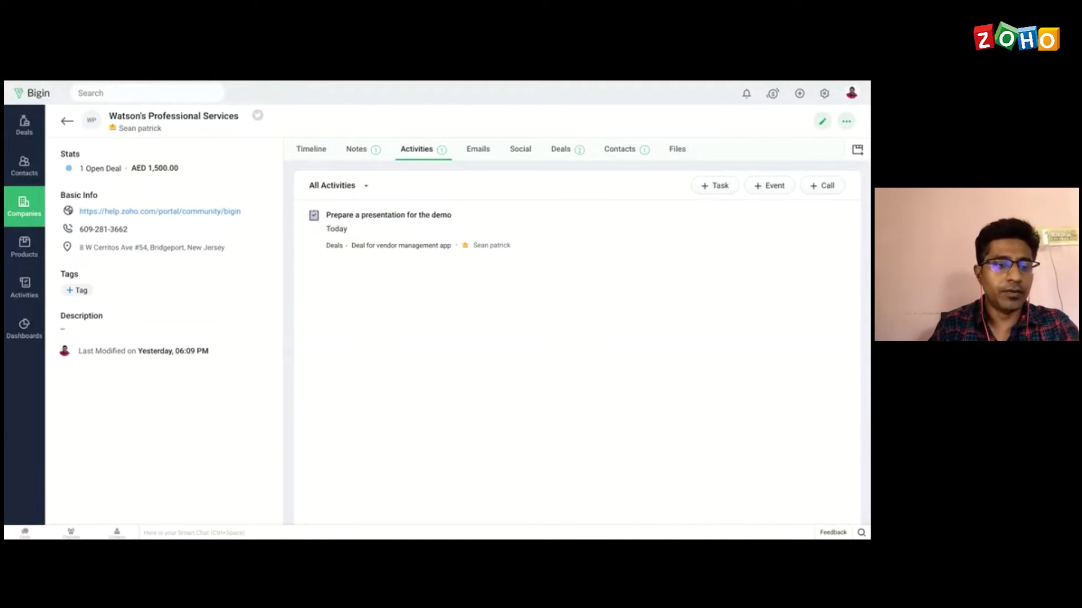
{"action": "left_click", "coordinate": [23, 254]}
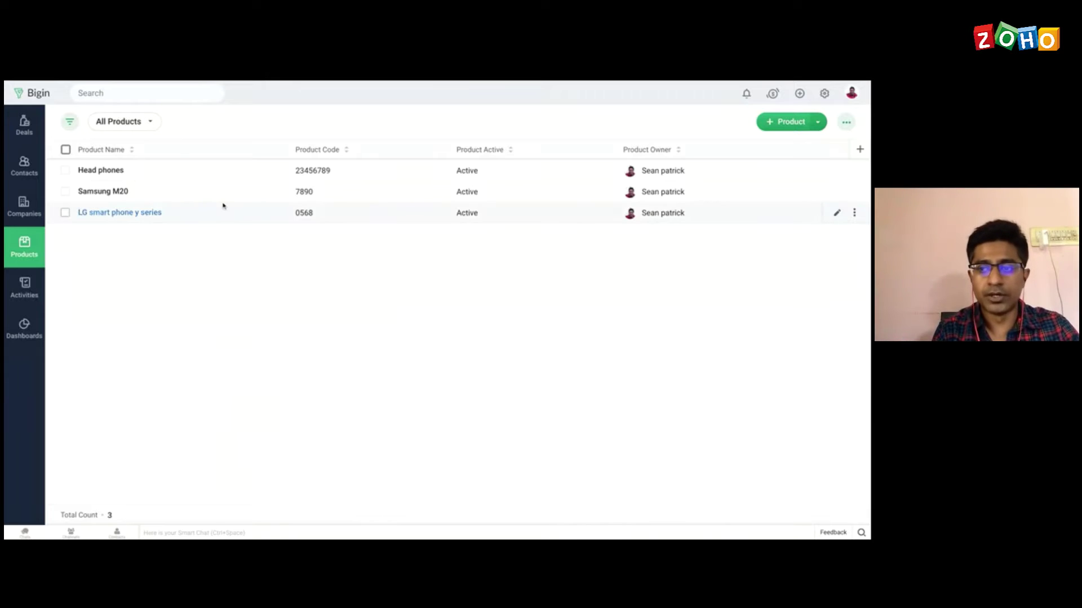
Step: Create product 'TEst product' with code 12345, category Hardware and unit price 50, then return to the list
{"action": "left_click", "coordinate": [791, 121]}
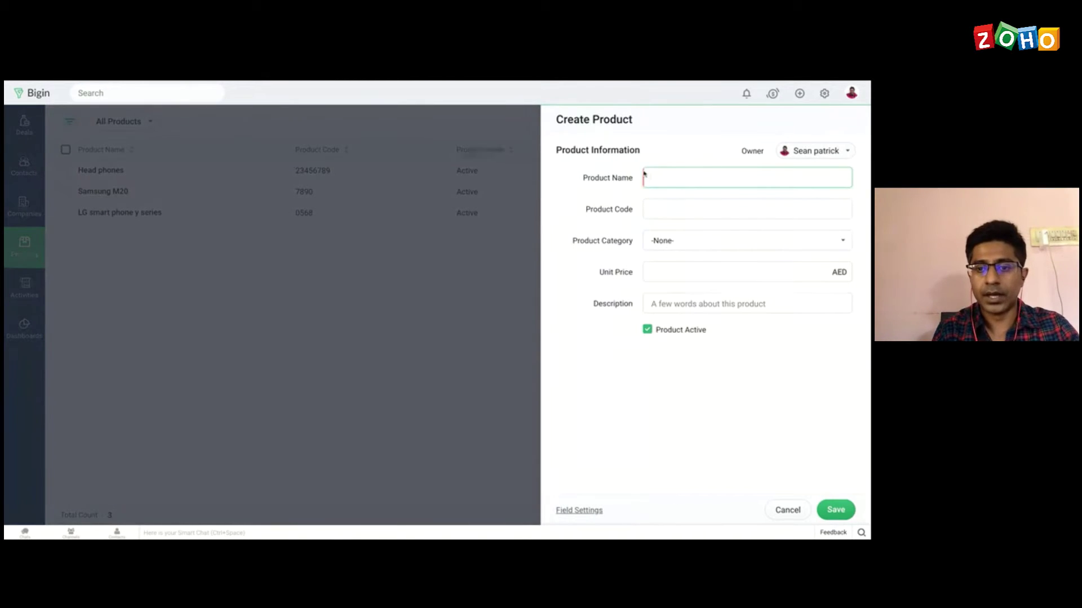
{"action": "type", "text": "T"}
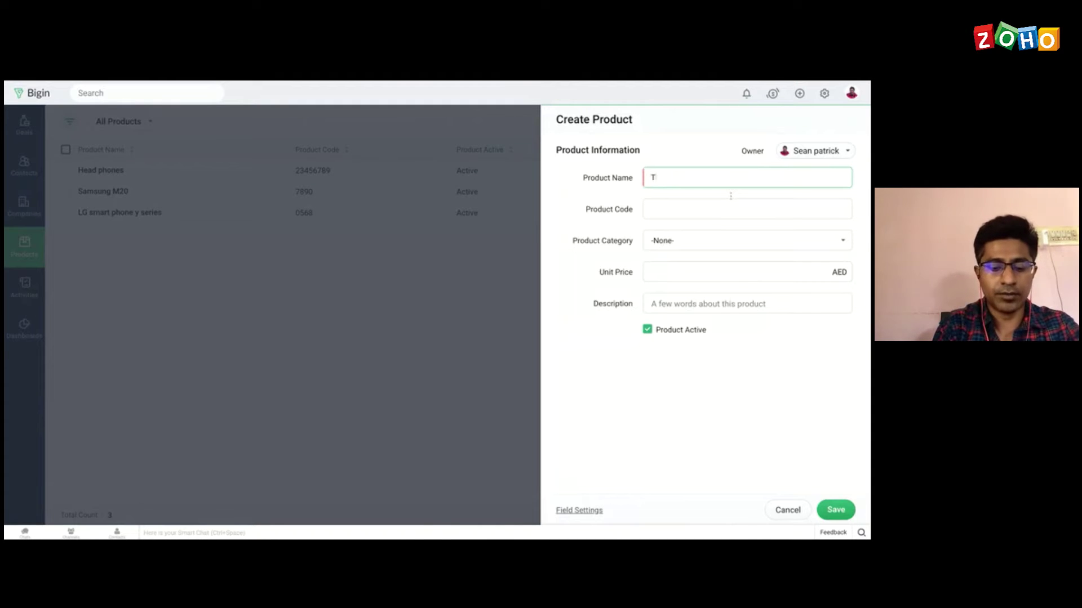
{"action": "type", "text": "Est product"}
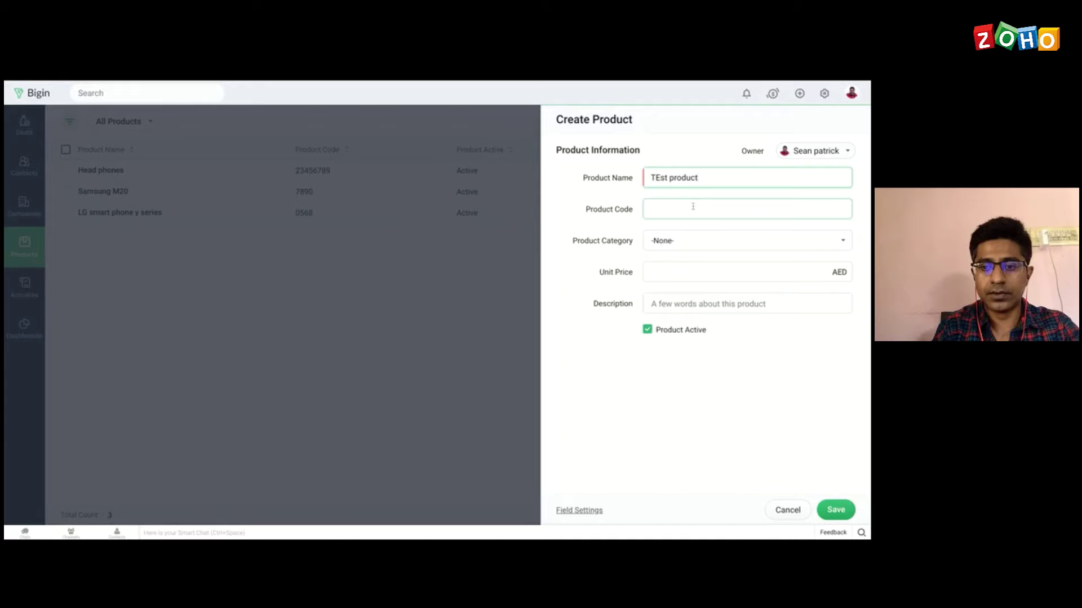
{"action": "left_click", "coordinate": [693, 206]}
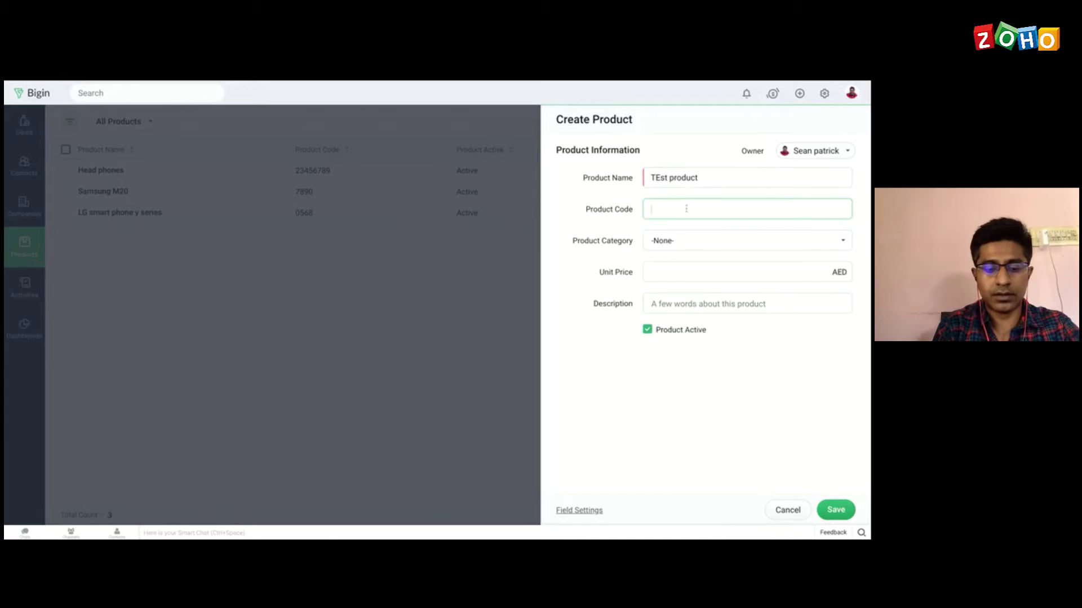
{"action": "type", "text": "12345"}
{"action": "left_click", "coordinate": [698, 253]}
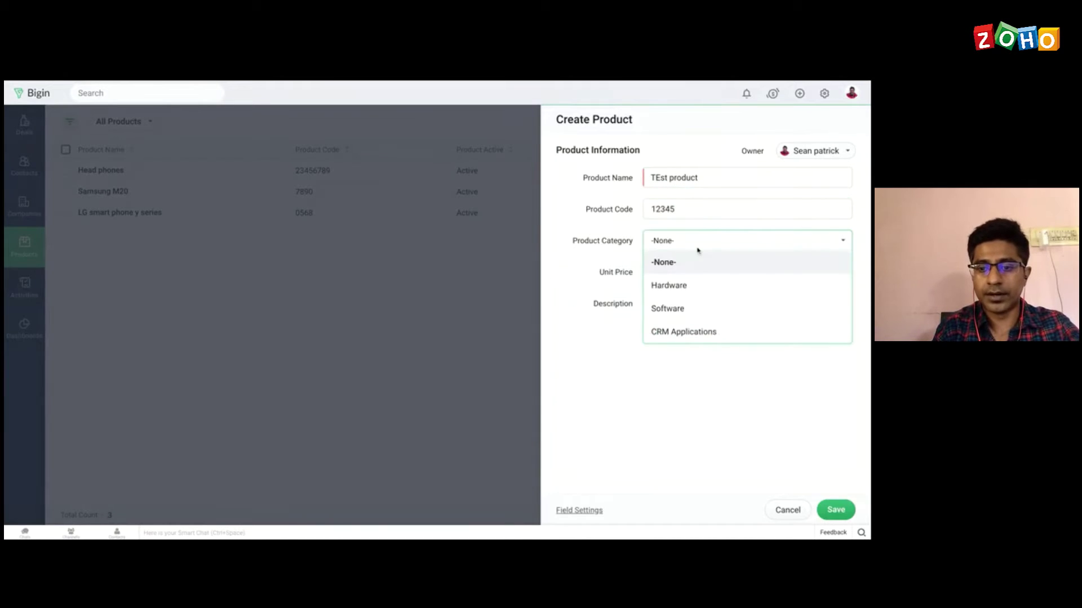
{"action": "left_click", "coordinate": [683, 293]}
{"action": "left_click", "coordinate": [727, 273]}
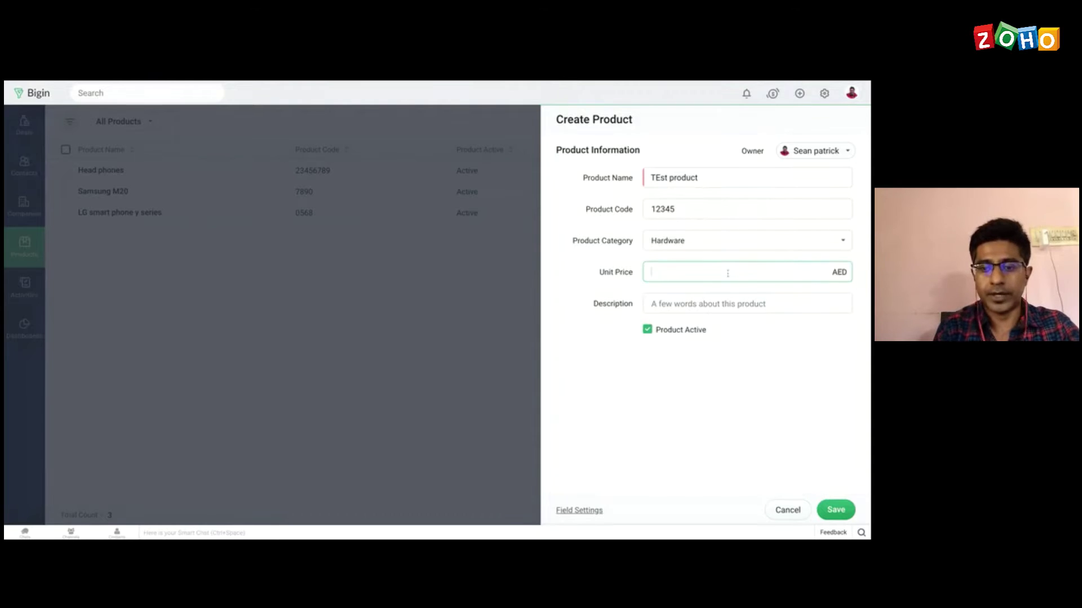
{"action": "type", "text": "50"}
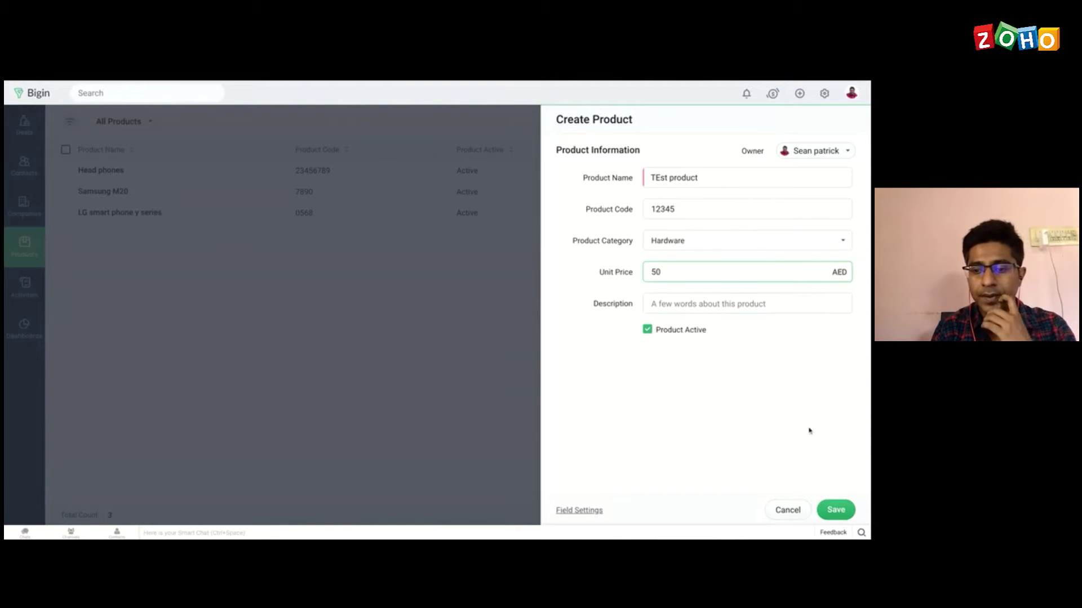
{"action": "left_click", "coordinate": [836, 510]}
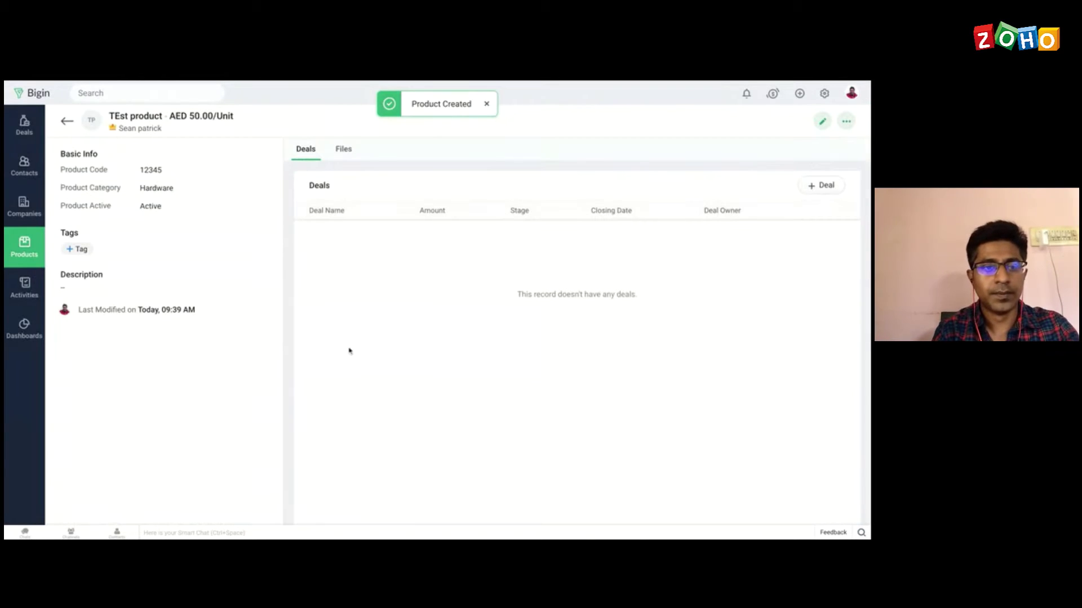
{"action": "left_click", "coordinate": [68, 122]}
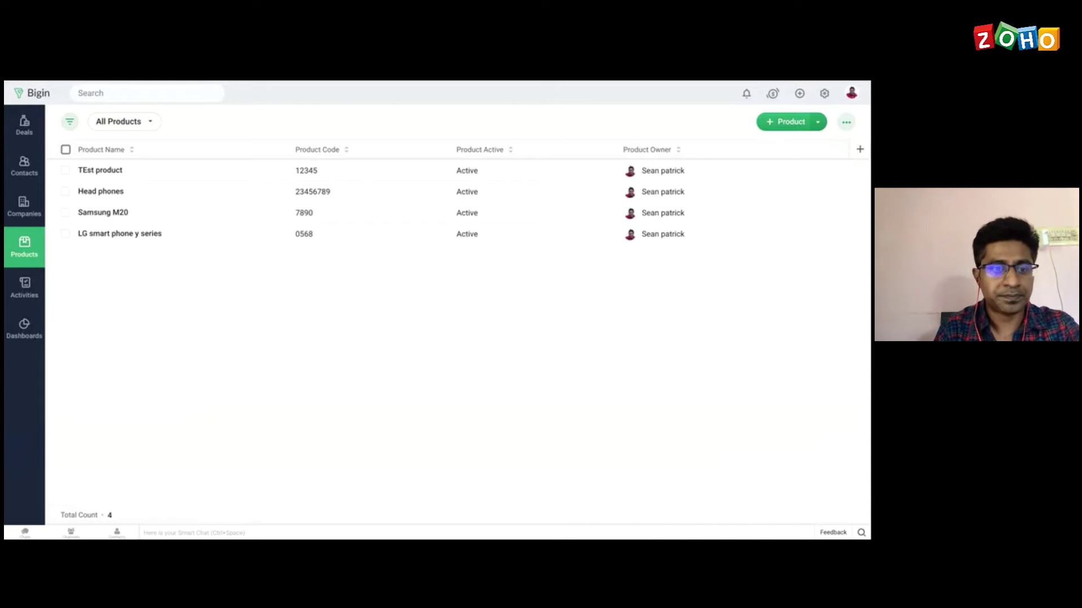
Step: In Activities, start a 'Follow up' task due July 23 with a reminder turned on
{"action": "left_click", "coordinate": [25, 288]}
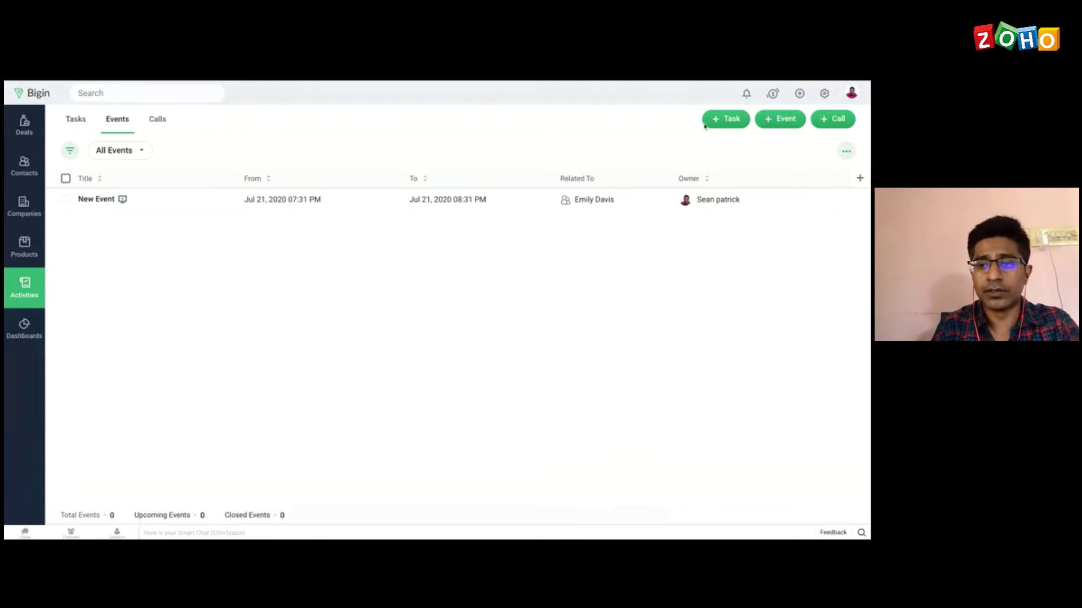
{"action": "left_click", "coordinate": [731, 121]}
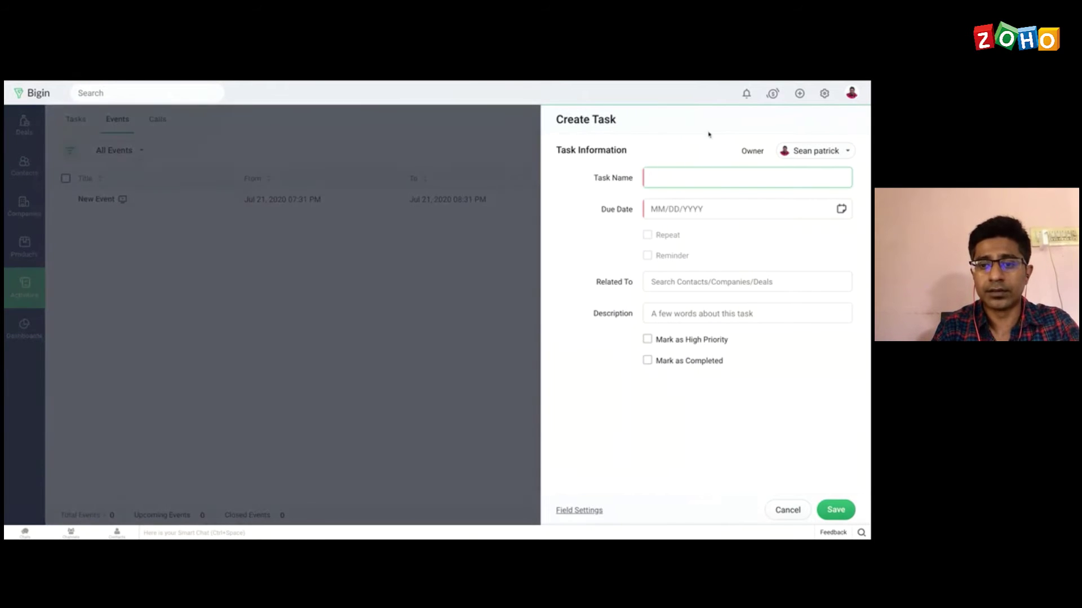
{"action": "type", "text": "Fol"}
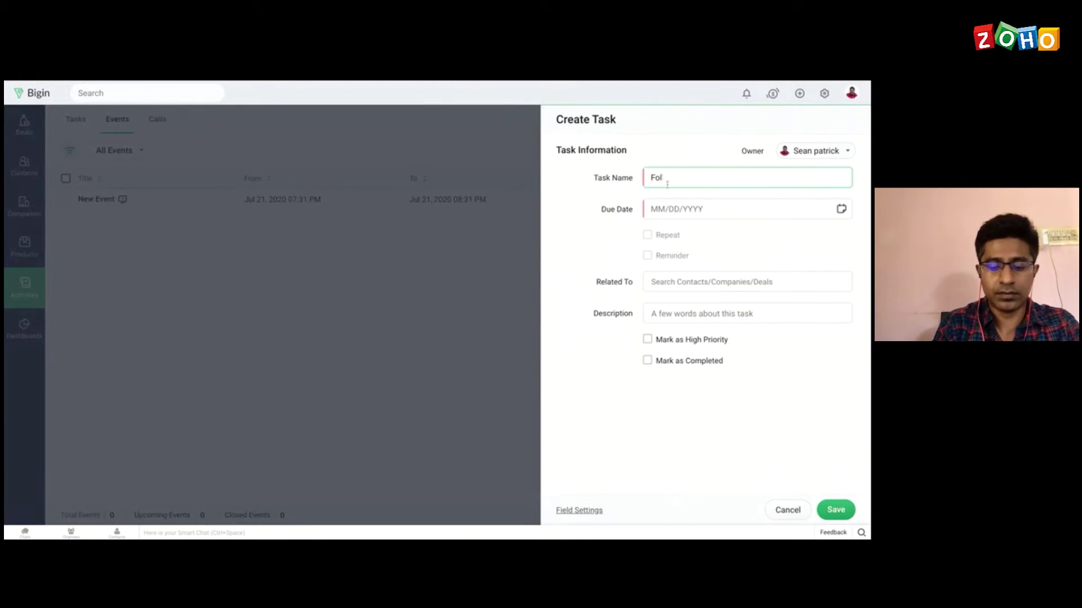
{"action": "type", "text": "low"}
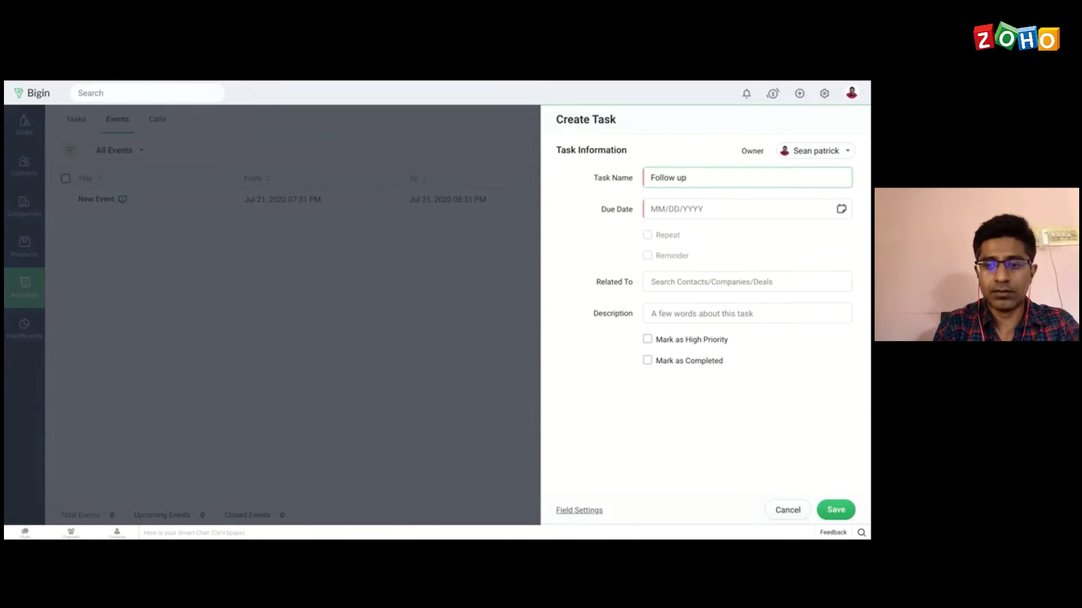
{"action": "type", "text": " up"}
{"action": "left_click", "coordinate": [682, 220]}
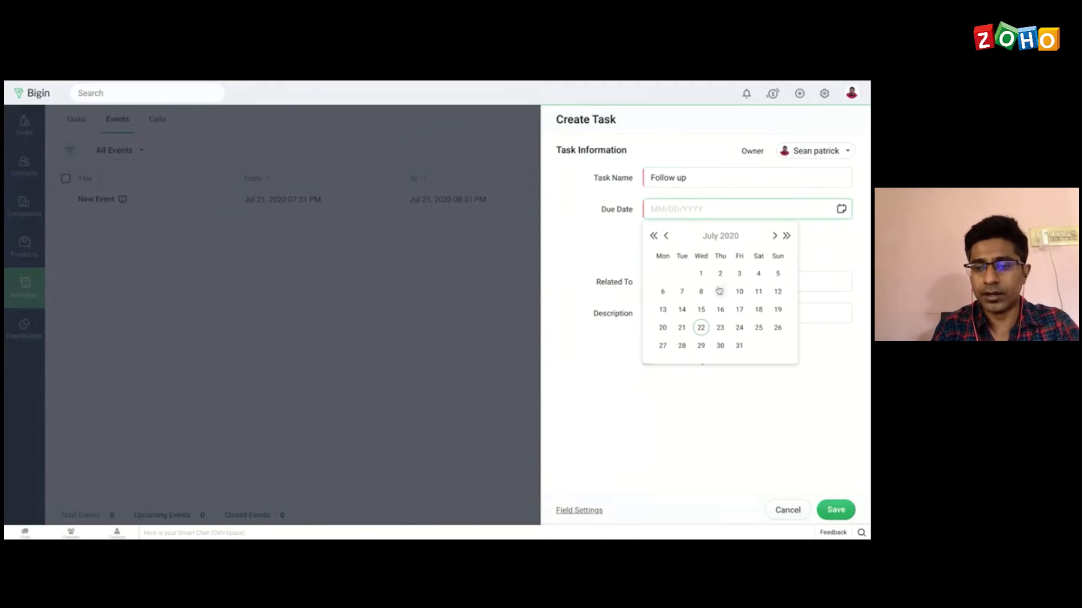
{"action": "left_click", "coordinate": [721, 329]}
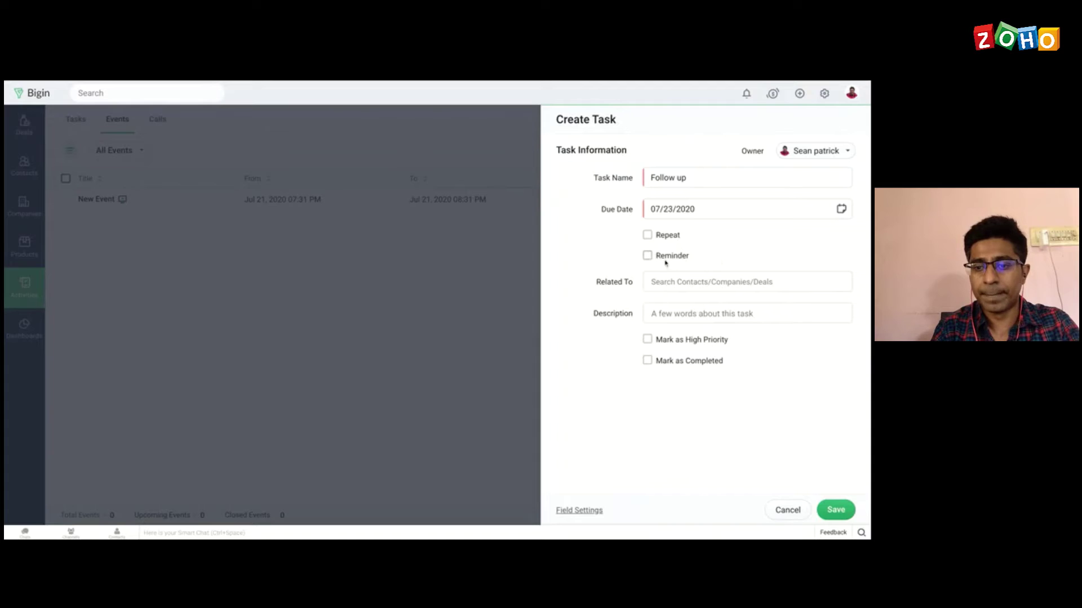
{"action": "left_click", "coordinate": [648, 257]}
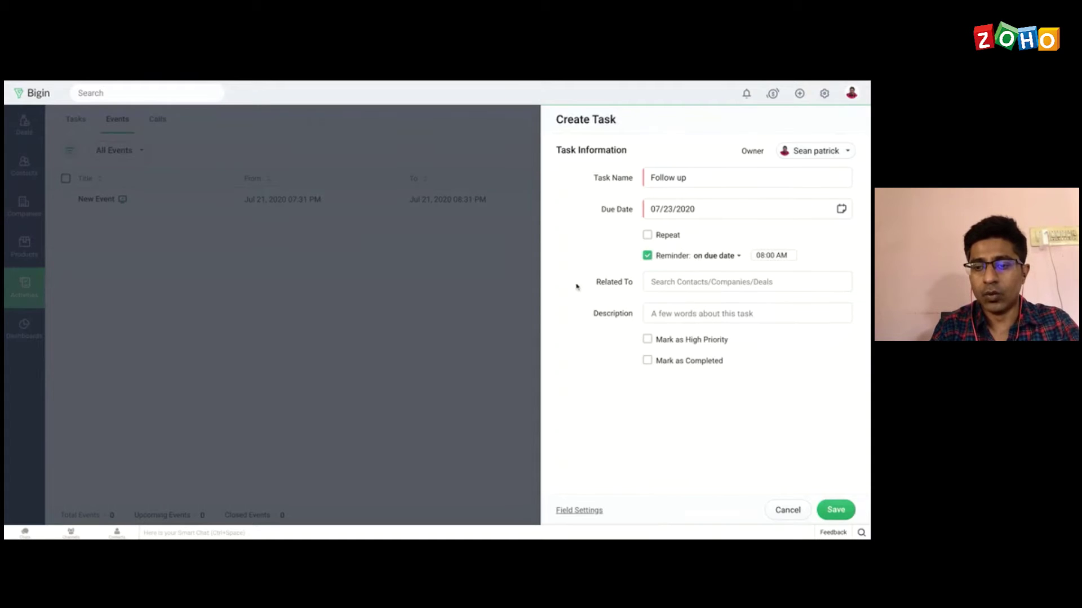
Step: Relate the task to the contact found by searching 'ted' and save it
{"action": "left_click", "coordinate": [676, 288]}
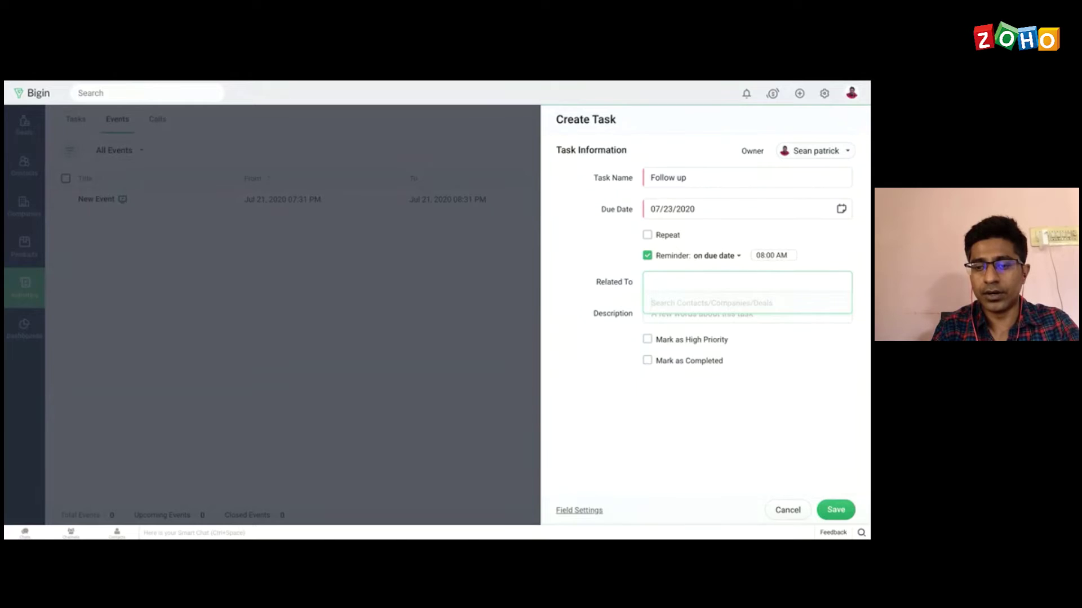
{"action": "left_click", "coordinate": [661, 284]}
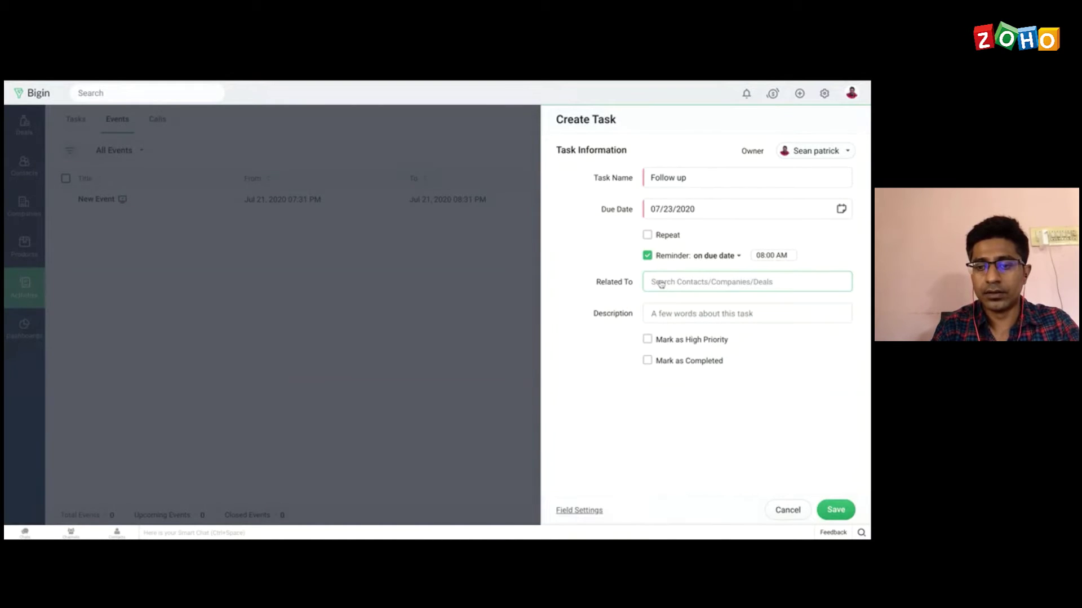
{"action": "left_click", "coordinate": [661, 284]}
{"action": "type", "text": "ted"}
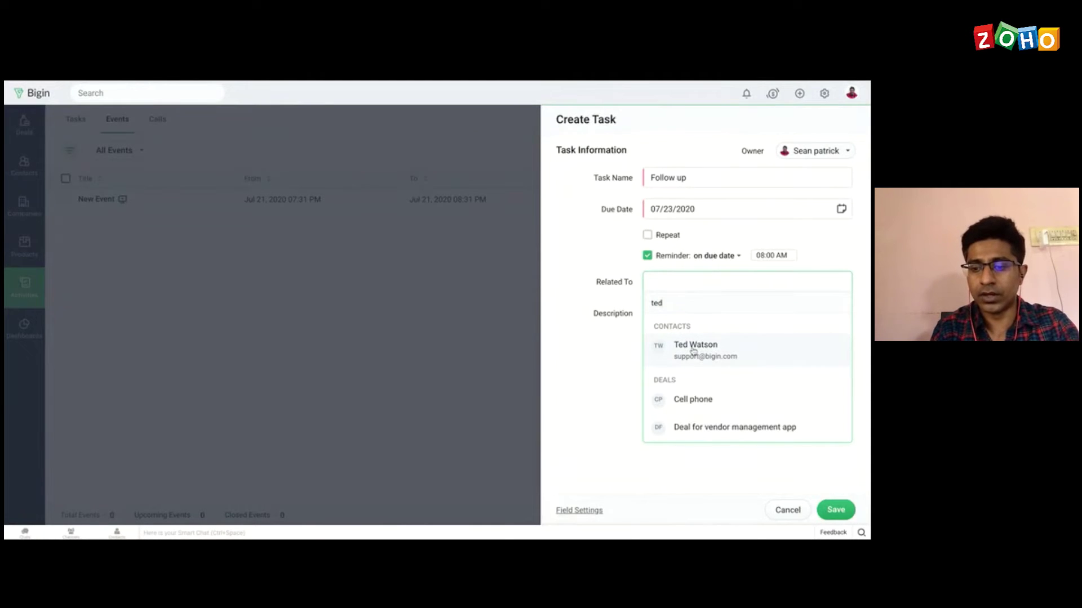
{"action": "left_click", "coordinate": [694, 351]}
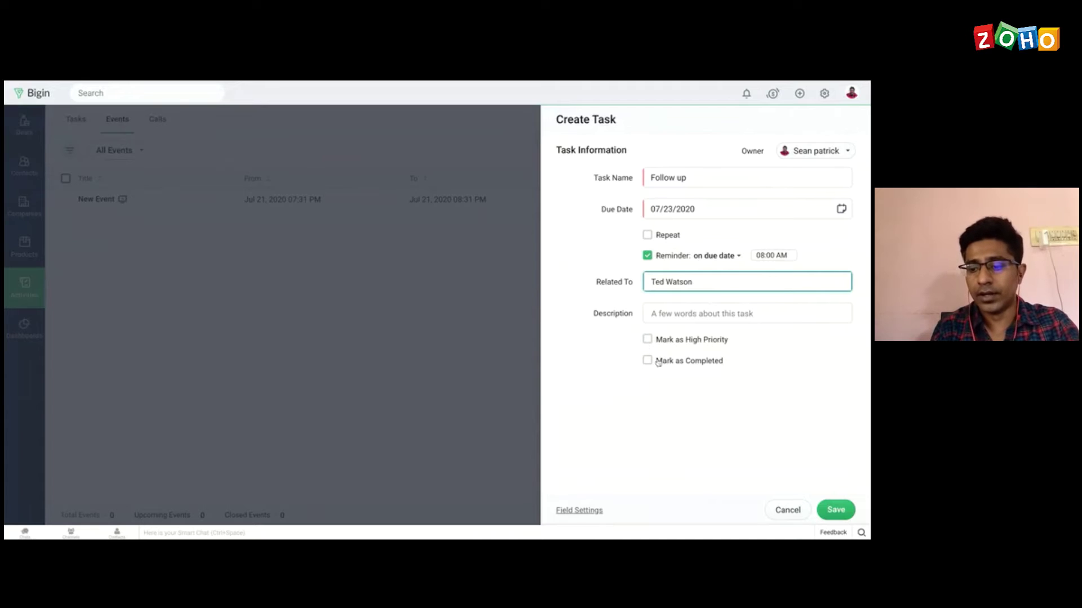
{"action": "left_click", "coordinate": [836, 511]}
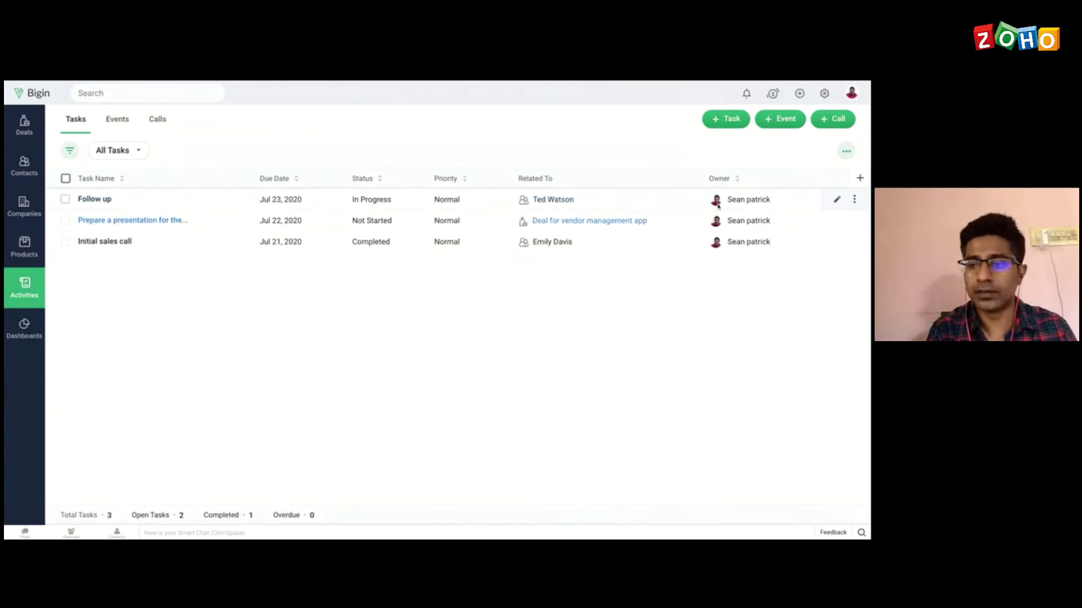
Step: Change the Follow up task's owner to the other user, then switch to Events
{"action": "left_click", "coordinate": [837, 201]}
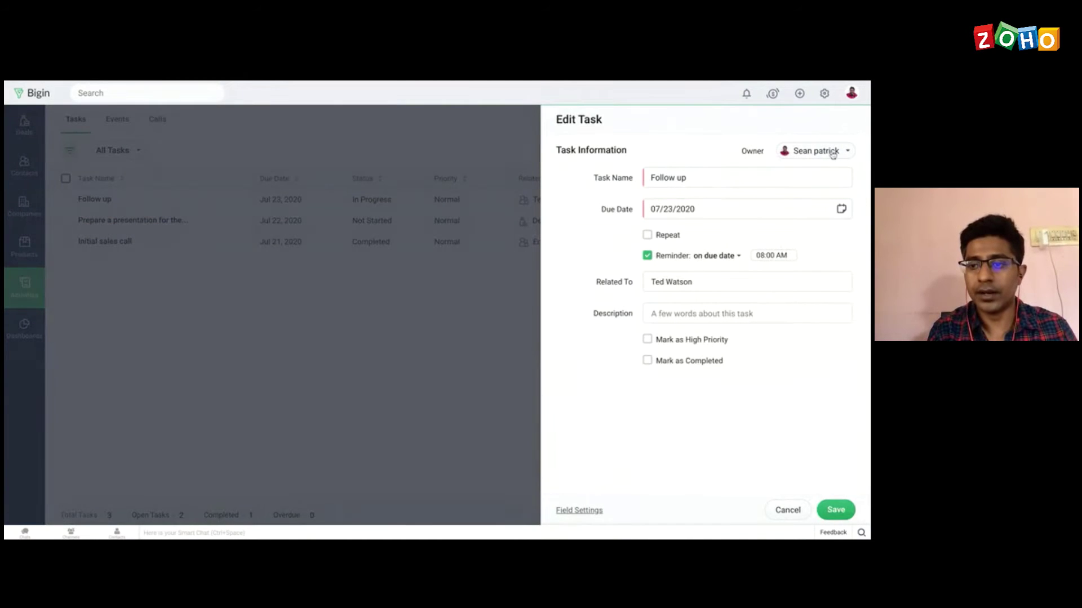
{"action": "left_click", "coordinate": [831, 153]}
{"action": "left_click", "coordinate": [808, 176]}
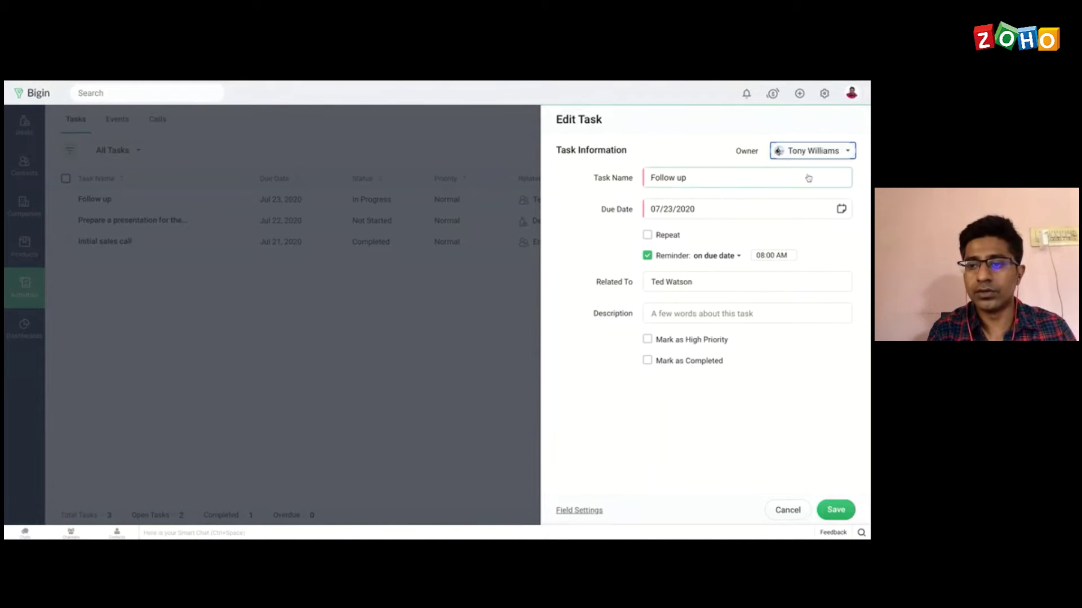
{"action": "left_click", "coordinate": [841, 511]}
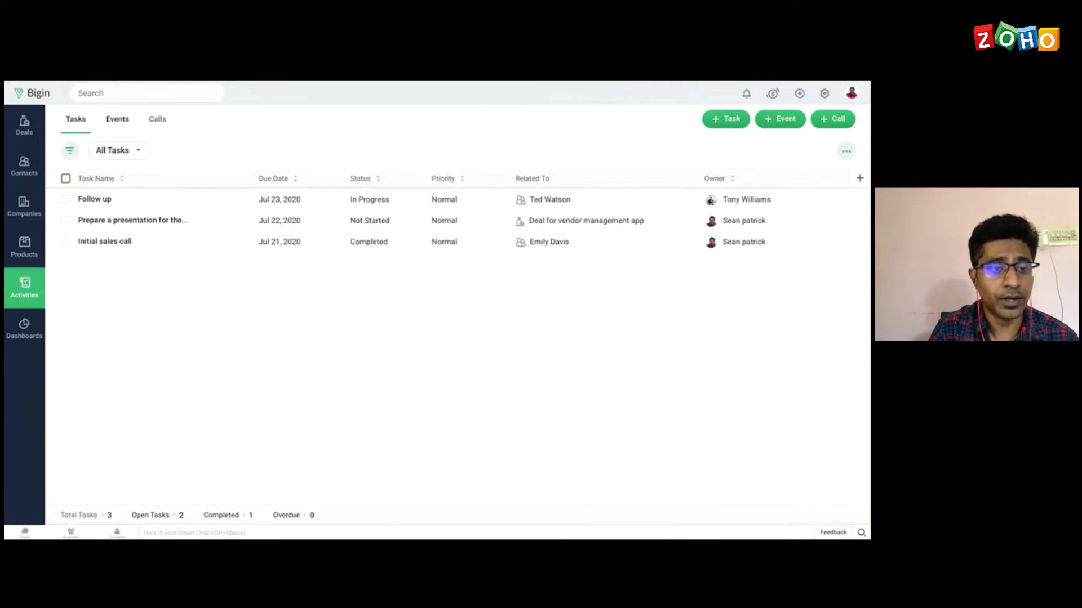
{"action": "left_click", "coordinate": [117, 119]}
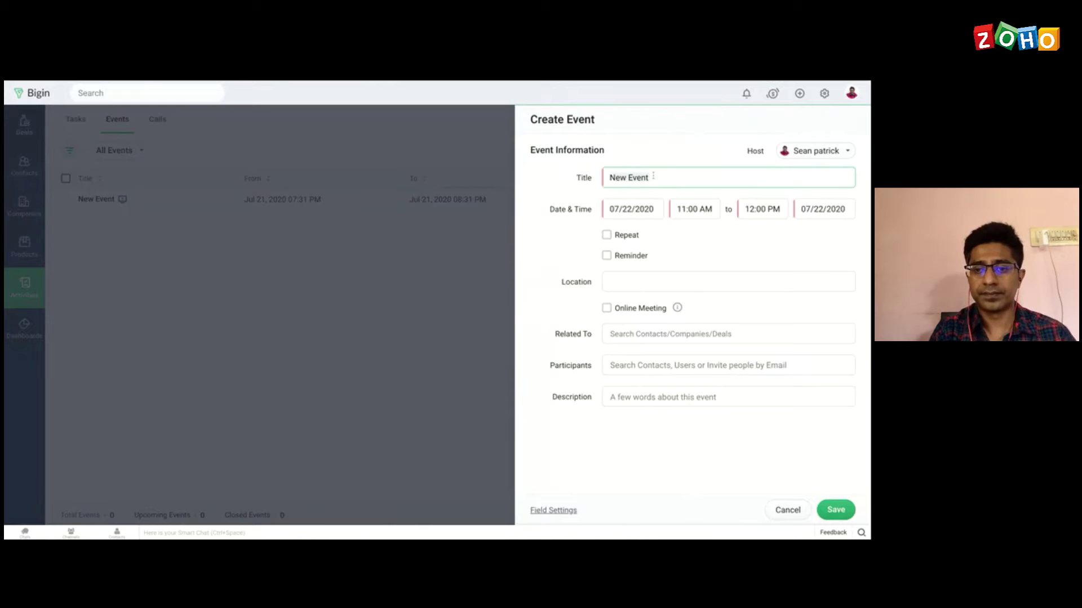
Step: Title the new event 'Meeting' and set its start and end dates to July 23
{"action": "type", "text": "M"}
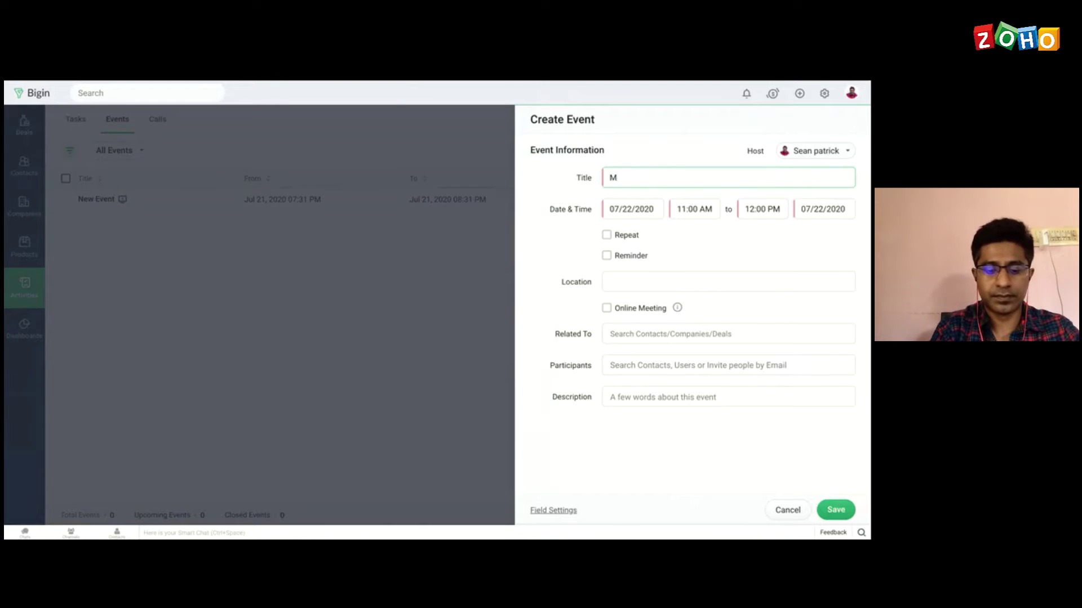
{"action": "type", "text": "eeting"}
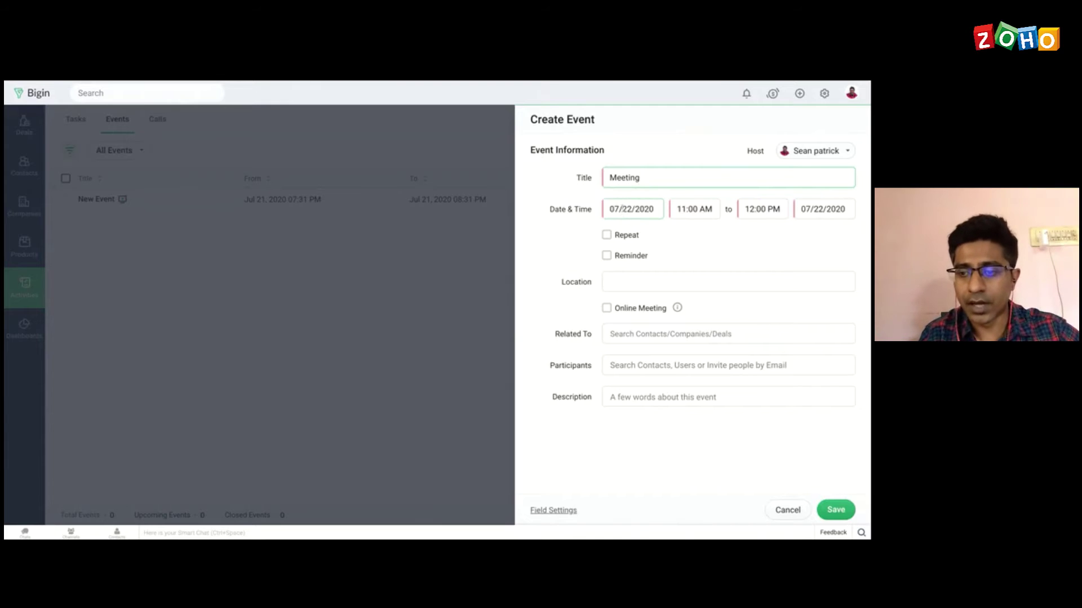
{"action": "left_click", "coordinate": [620, 209]}
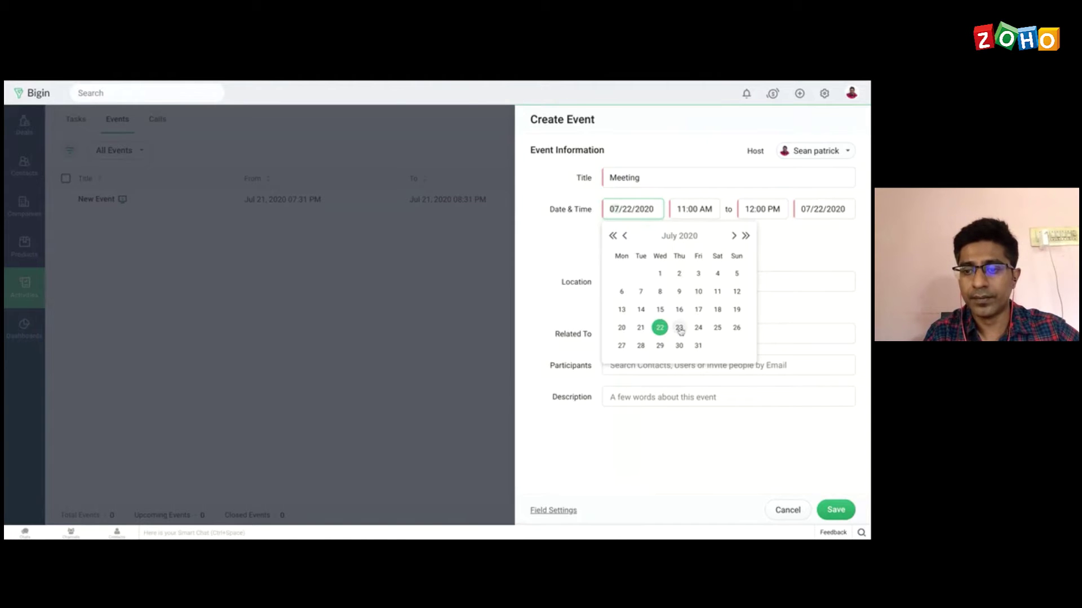
{"action": "left_click", "coordinate": [679, 329]}
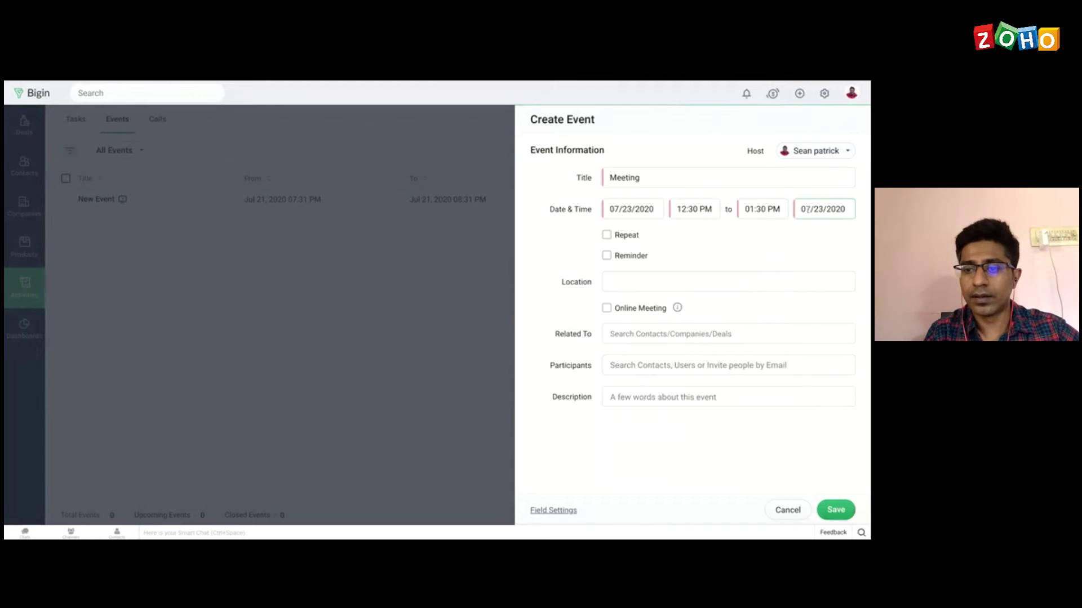
{"action": "left_click", "coordinate": [806, 209]}
{"action": "left_click", "coordinate": [778, 329]}
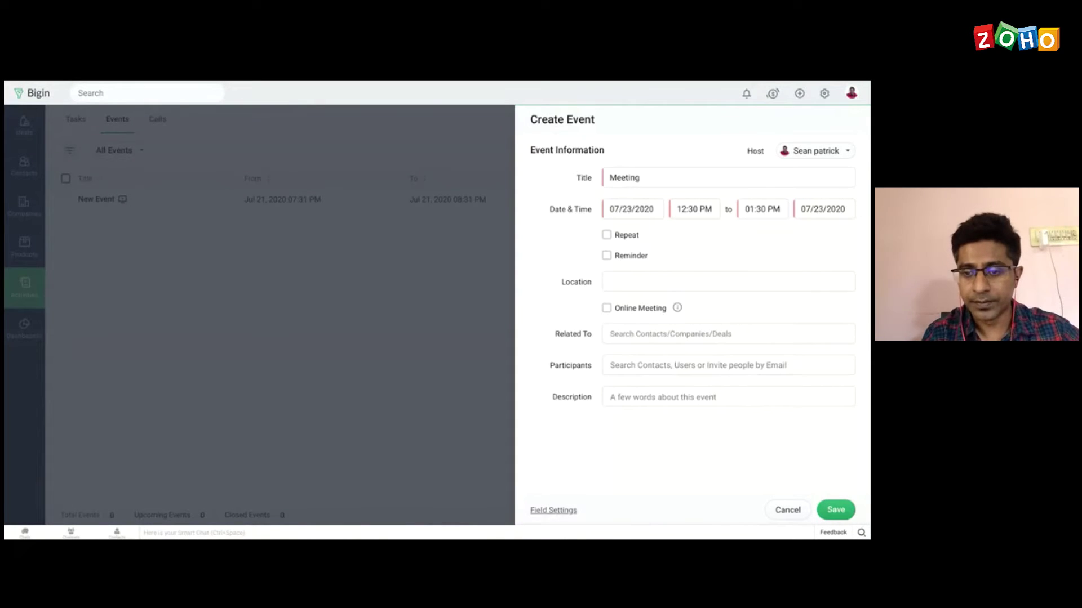
Step: Turn on a reminder set to 15 minutes before the meeting
{"action": "left_click", "coordinate": [606, 256]}
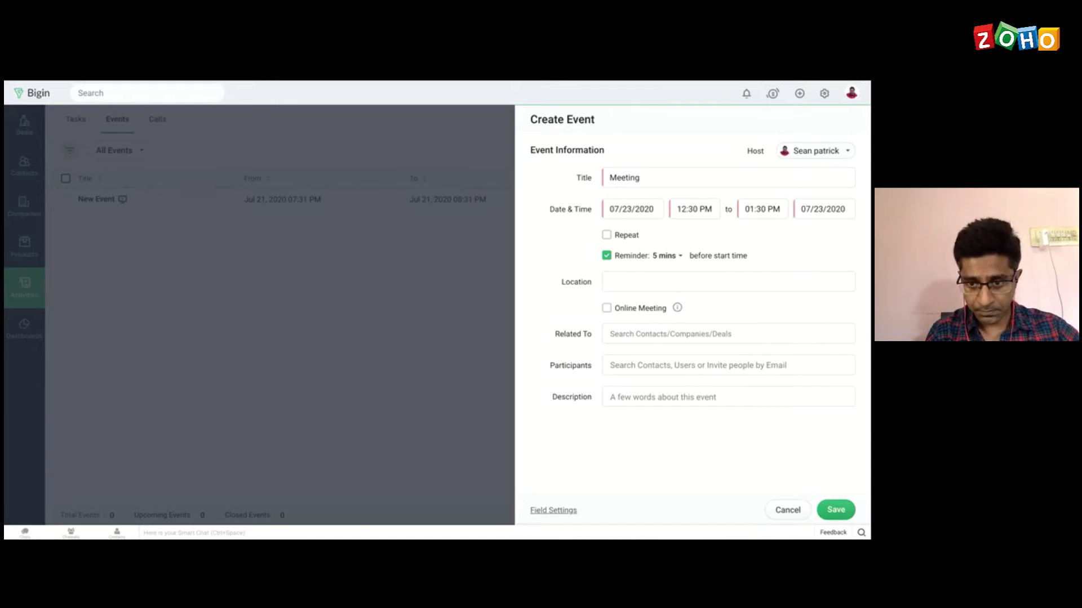
{"action": "left_click", "coordinate": [679, 256]}
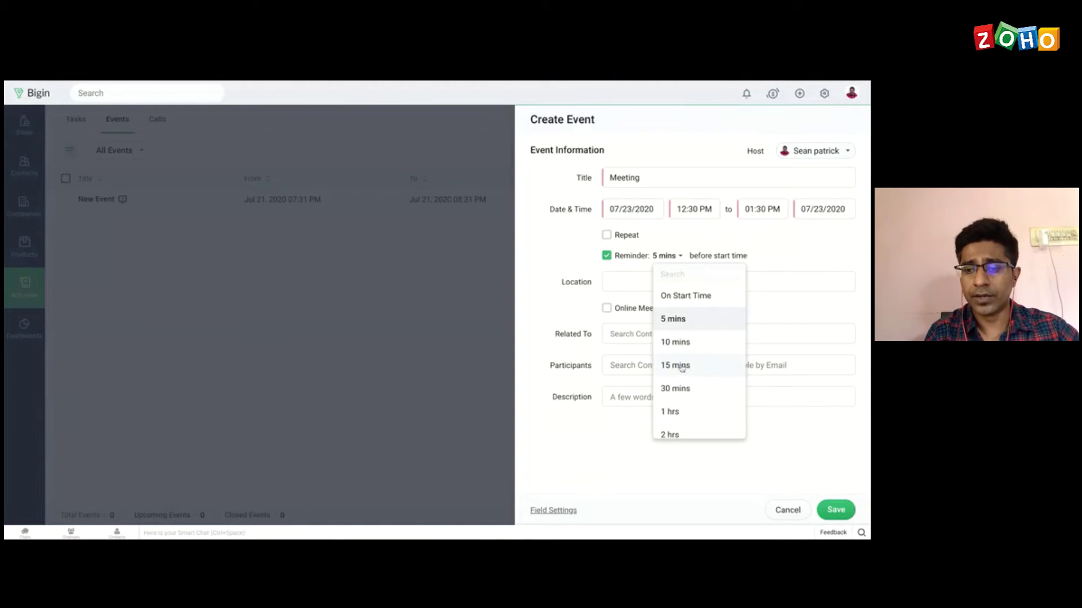
{"action": "left_click", "coordinate": [682, 366]}
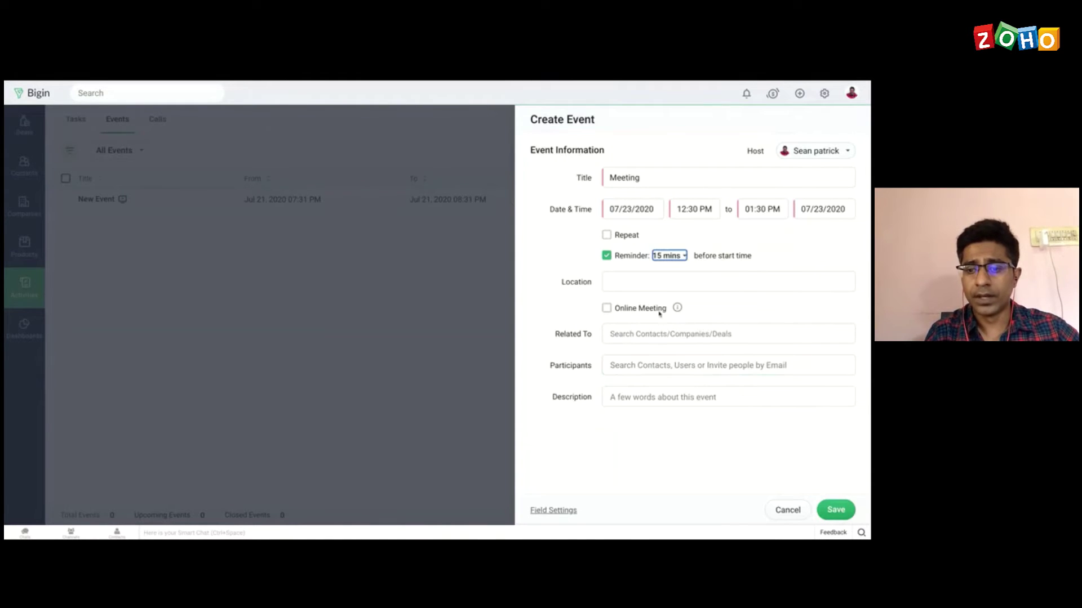
{"action": "left_click", "coordinate": [629, 284]}
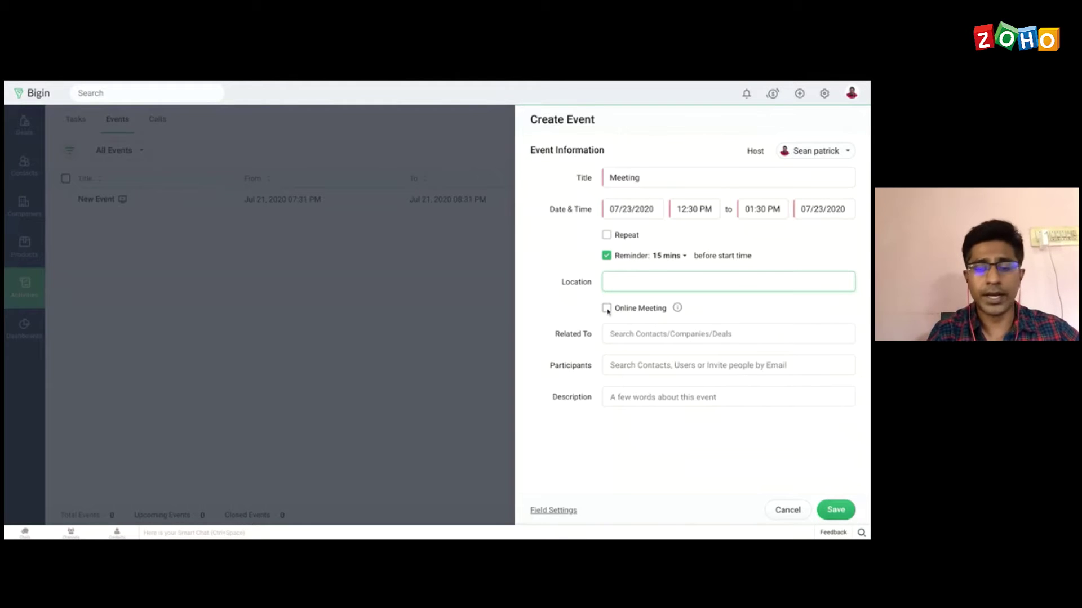
Step: Relate the Meeting to the contact found by searching 'ted', leaving Online Meeting off, and save
{"action": "left_click", "coordinate": [606, 309]}
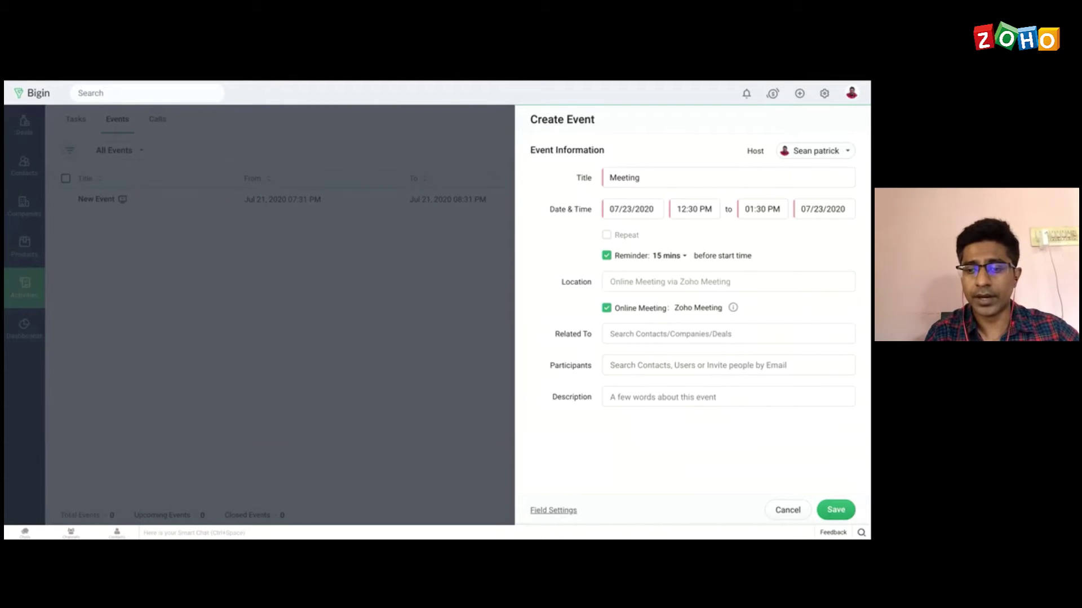
{"action": "left_click", "coordinate": [607, 309]}
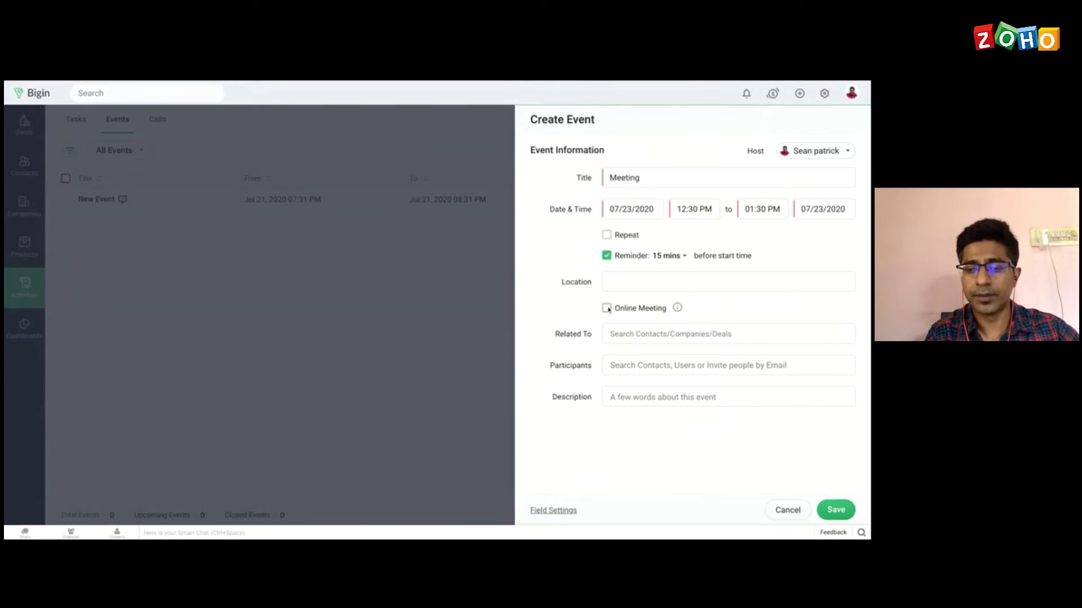
{"action": "left_click", "coordinate": [633, 336]}
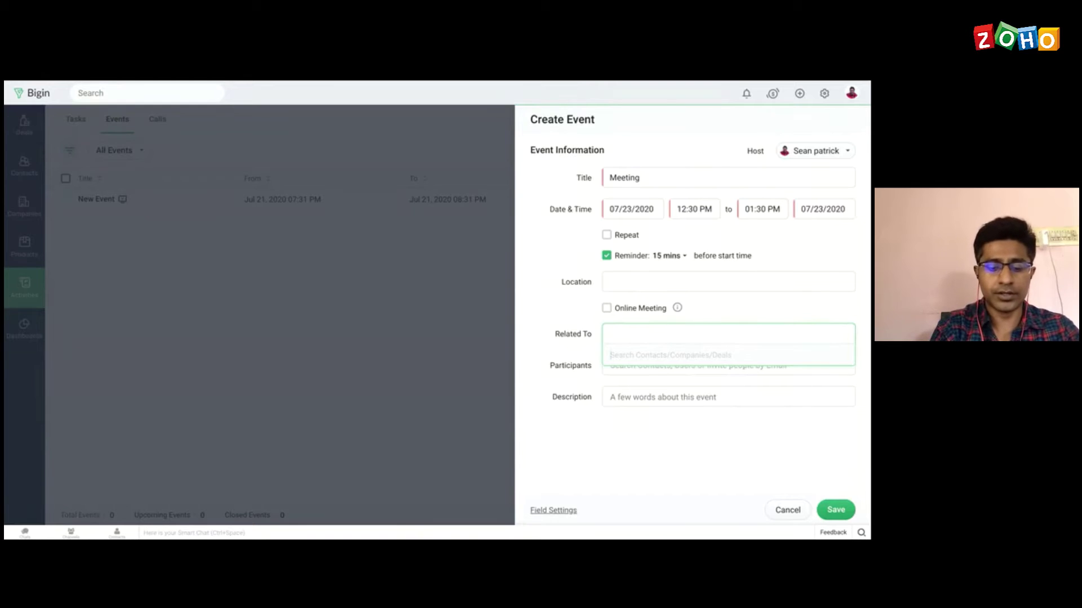
{"action": "type", "text": "ted"}
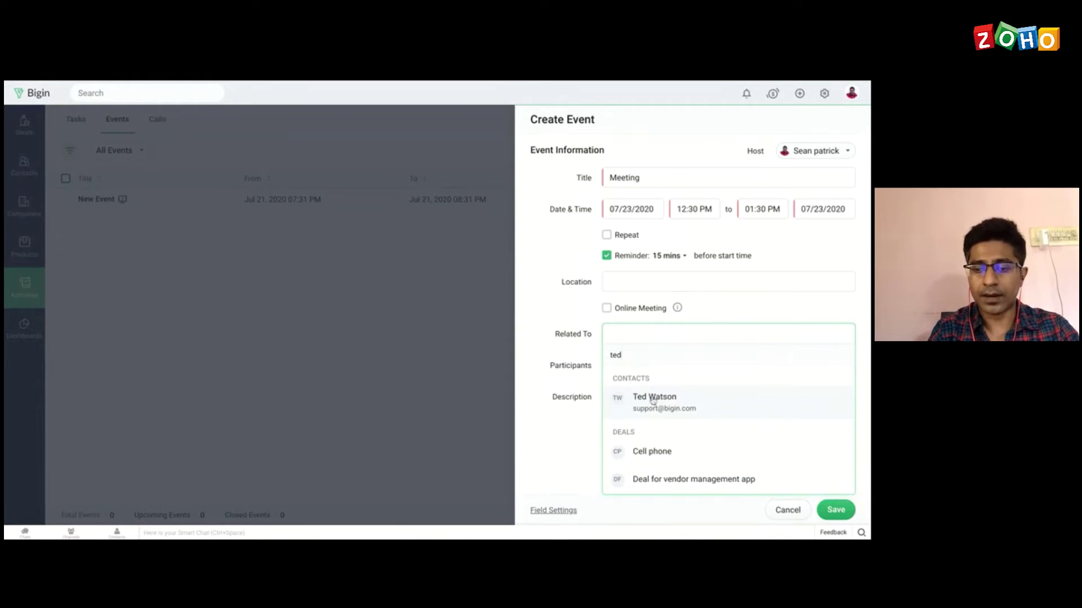
{"action": "left_click", "coordinate": [652, 400]}
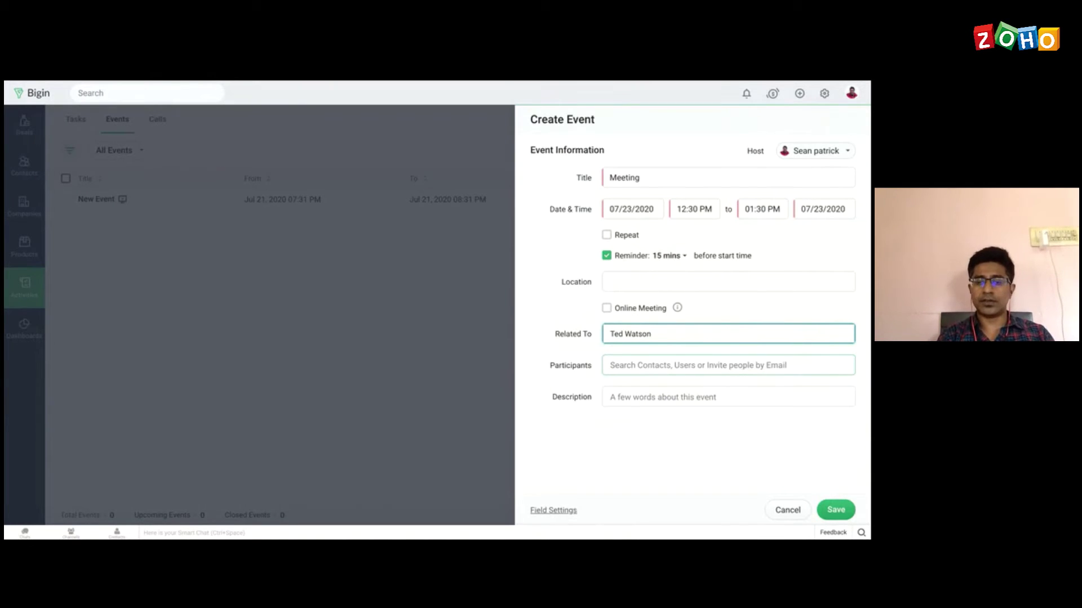
{"action": "left_click", "coordinate": [643, 368]}
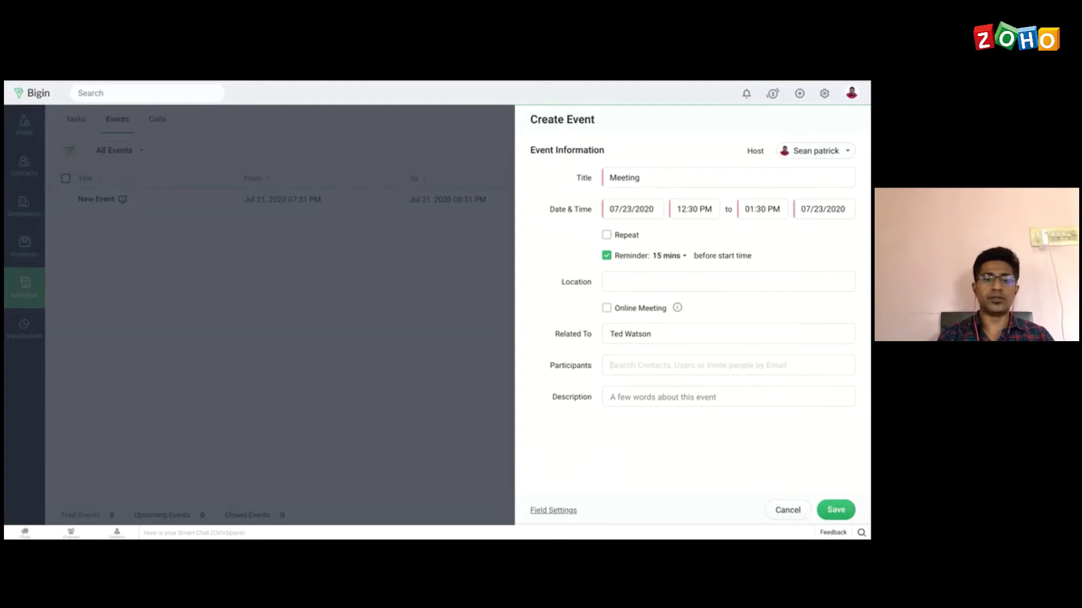
{"action": "left_click", "coordinate": [838, 510]}
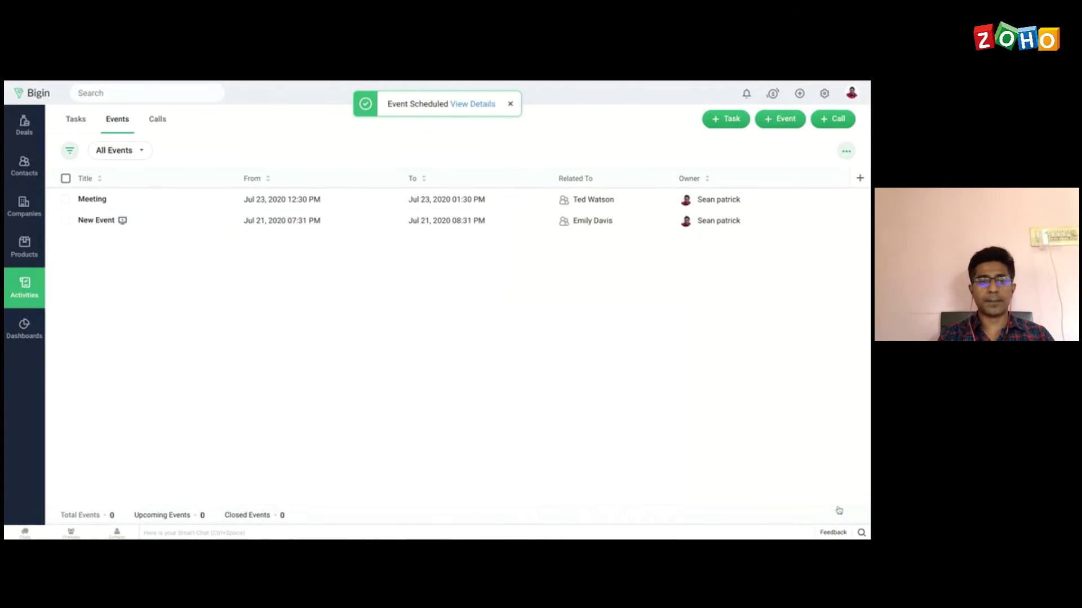
Step: View the Meeting event's details, go back to All Events, then switch to Calls
{"action": "left_click", "coordinate": [93, 201]}
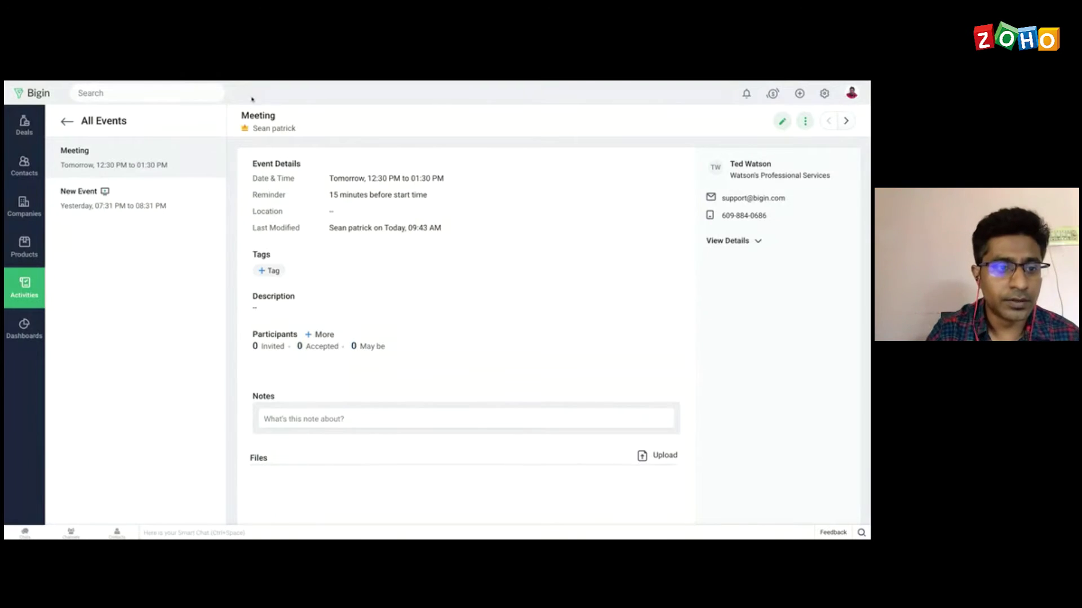
{"action": "left_click", "coordinate": [68, 122]}
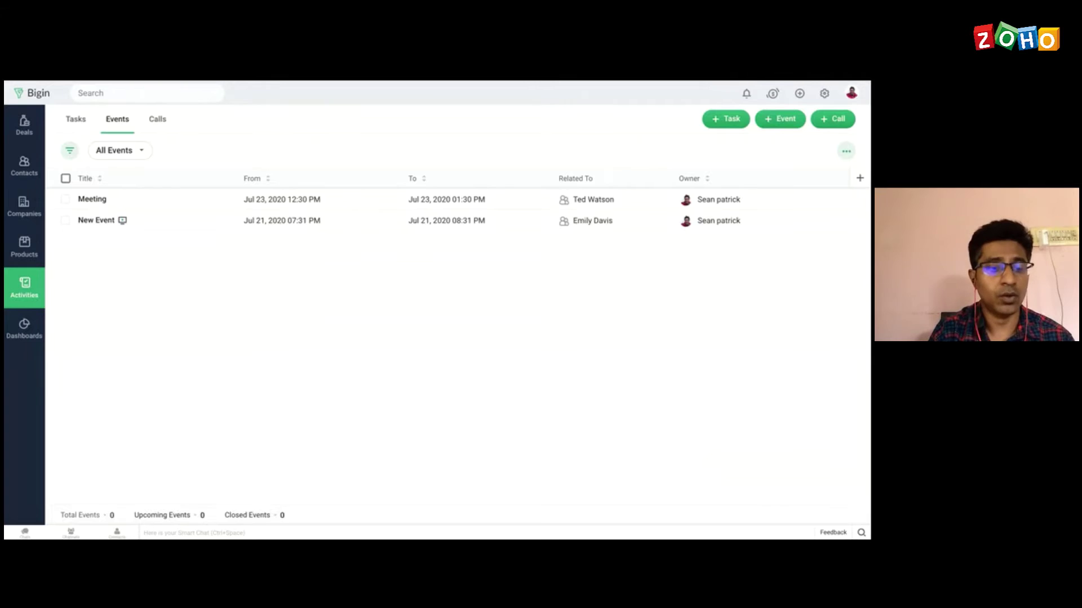
{"action": "left_click", "coordinate": [160, 121]}
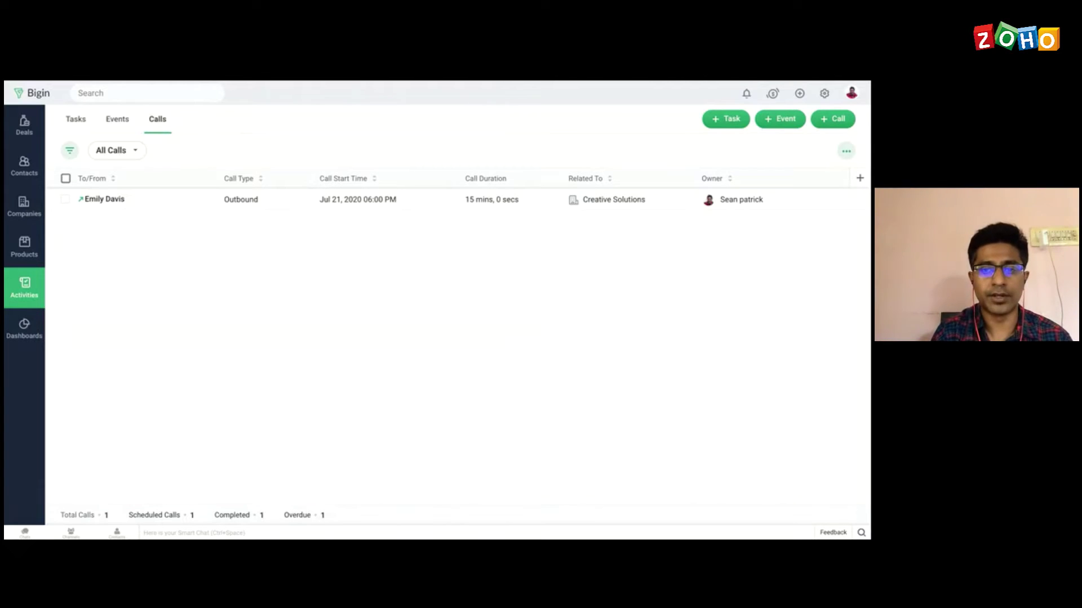
{"action": "left_click", "coordinate": [837, 124]}
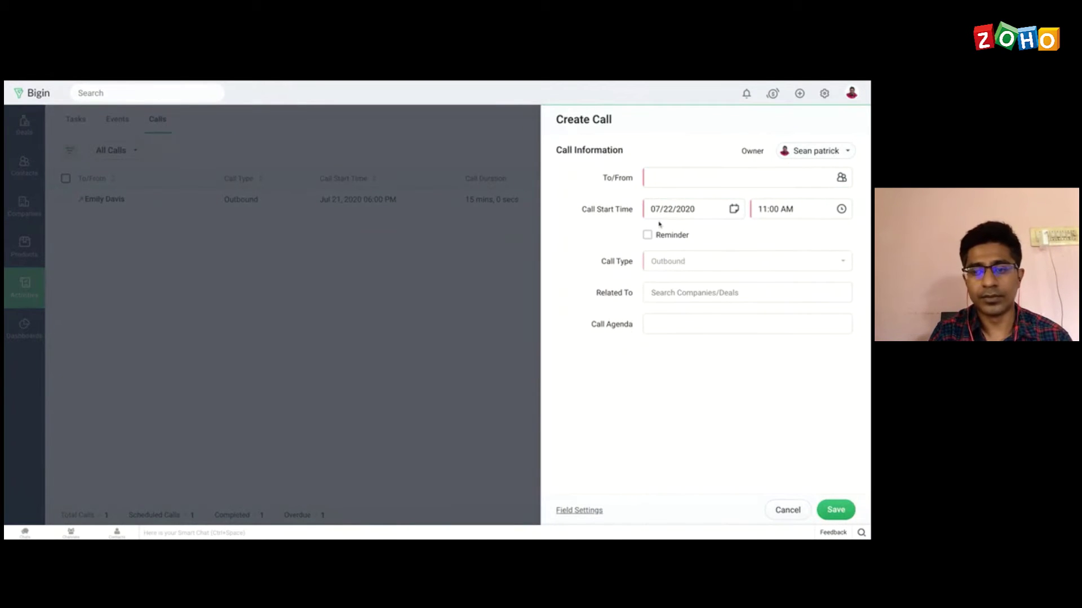
{"action": "left_click", "coordinate": [789, 206]}
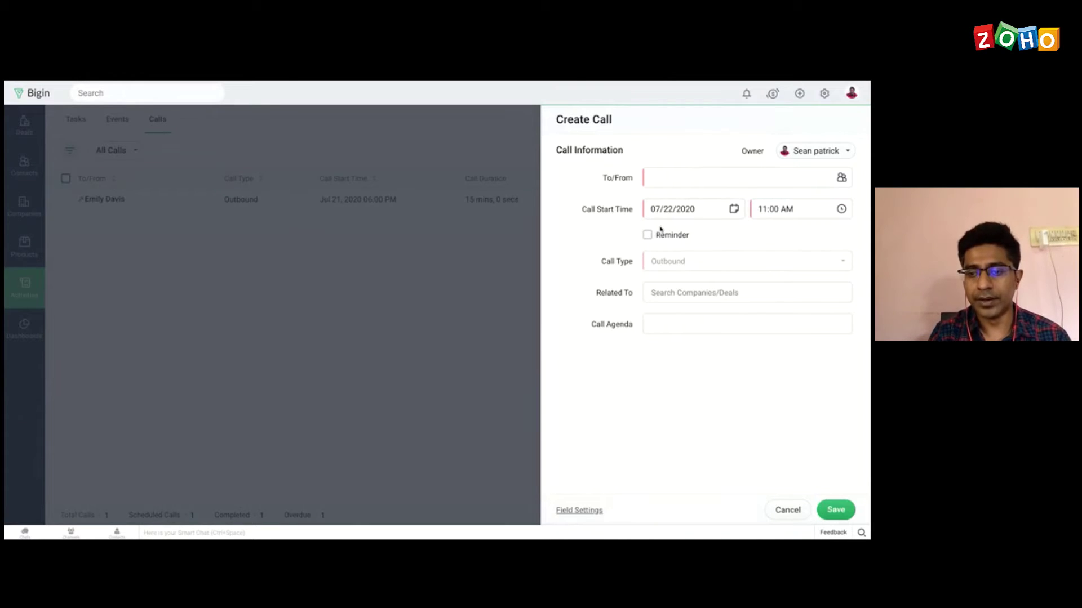
{"action": "left_click", "coordinate": [673, 295]}
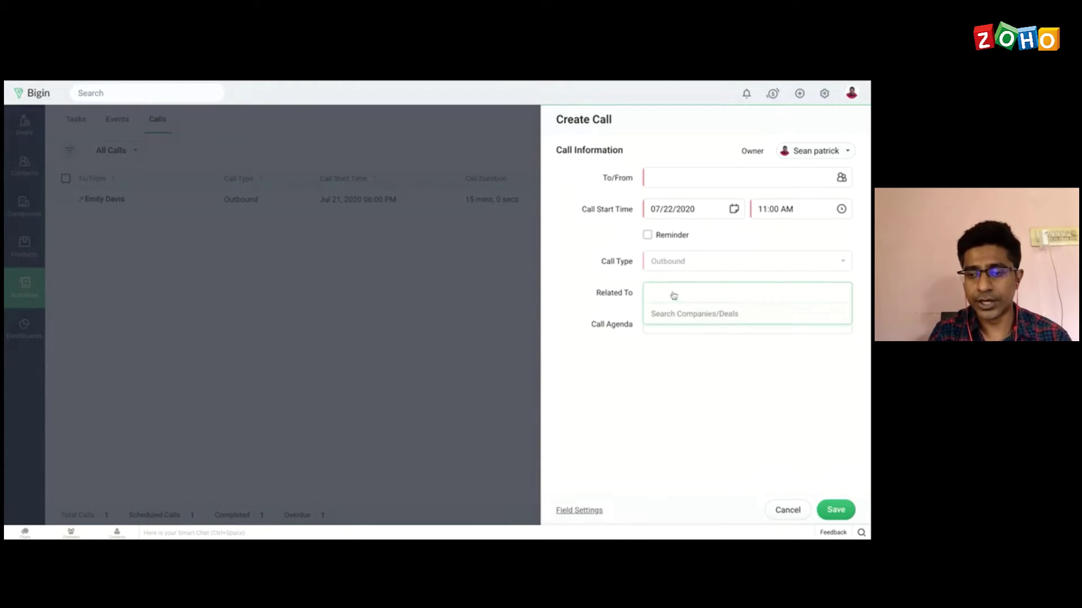
{"action": "type", "text": "ted"}
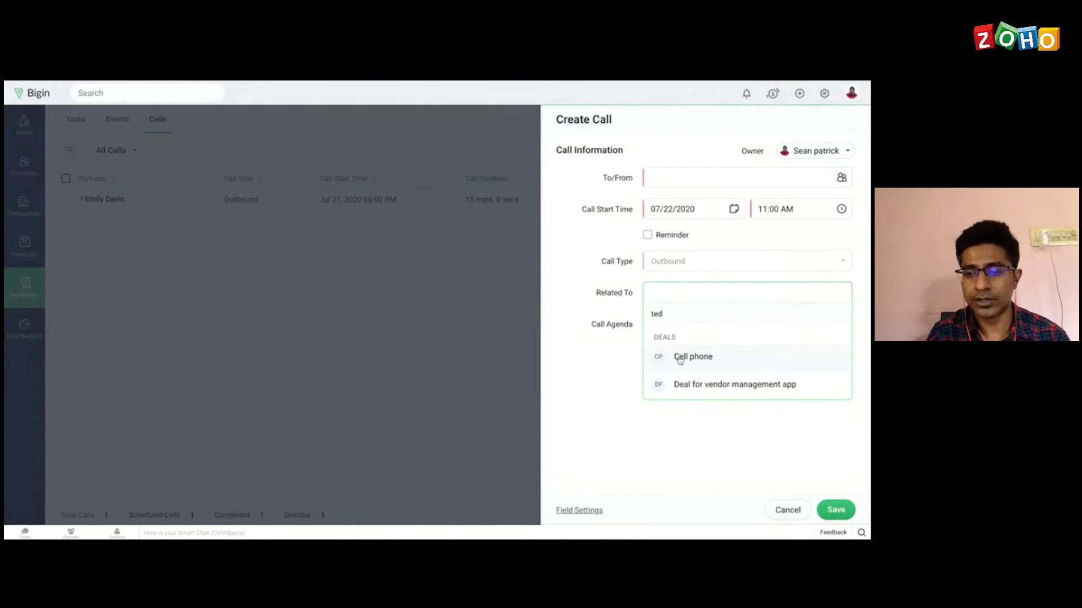
{"action": "left_click", "coordinate": [599, 372]}
{"action": "left_click", "coordinate": [685, 329]}
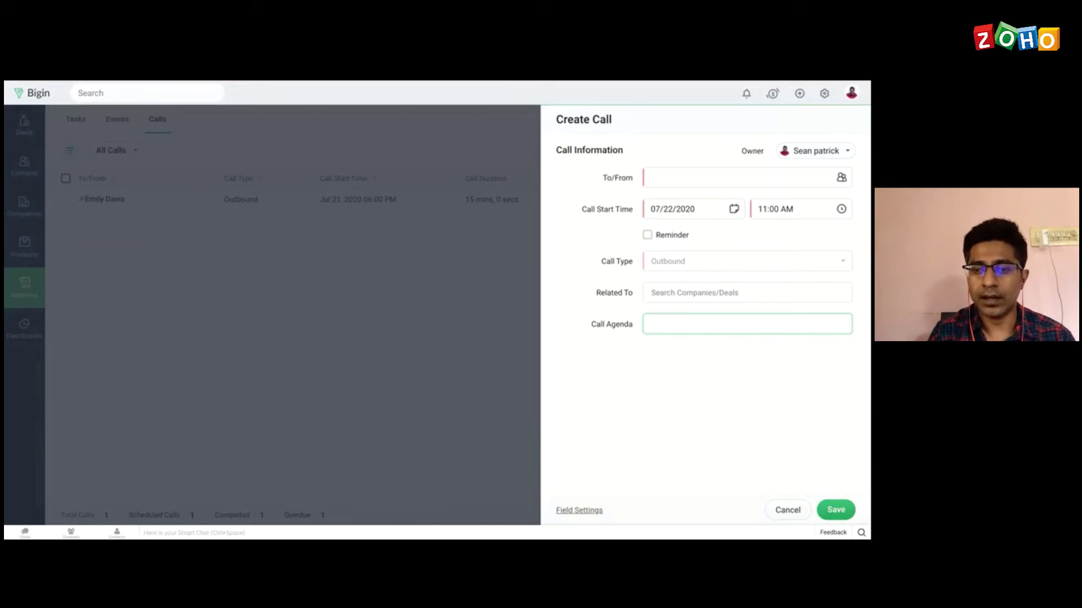
{"action": "left_click", "coordinate": [788, 510]}
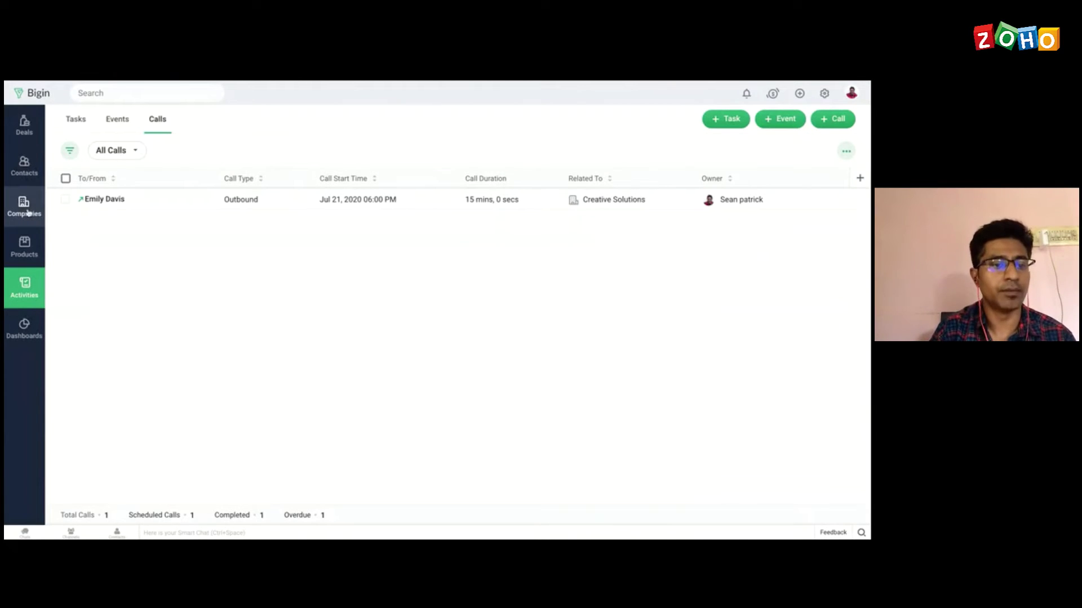
Step: Review the third contact's activities, then return to the Deals pipeline board
{"action": "left_click", "coordinate": [23, 173]}
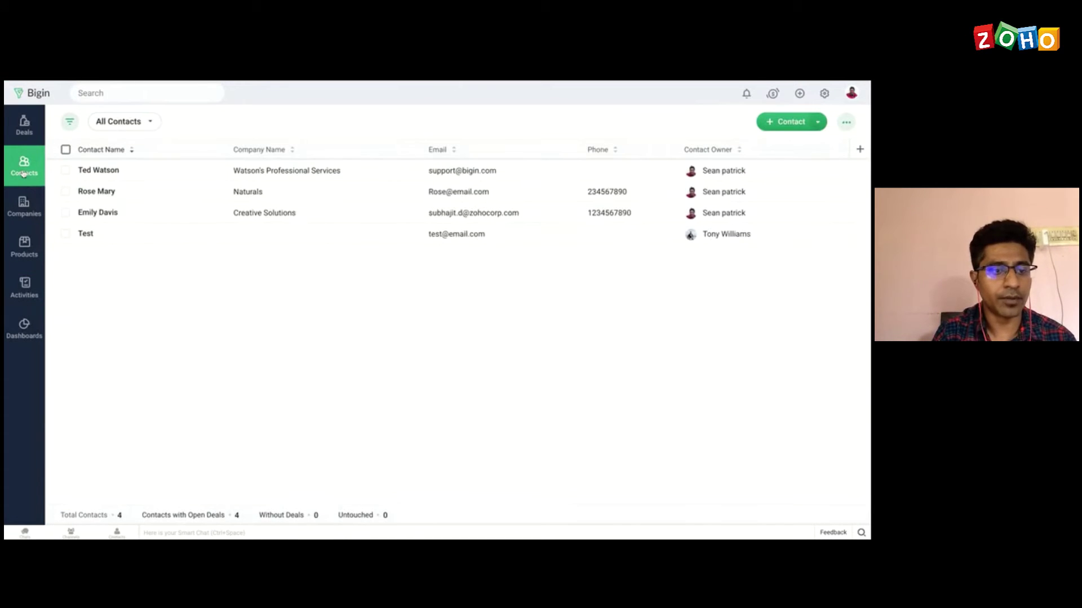
{"action": "left_click", "coordinate": [94, 214]}
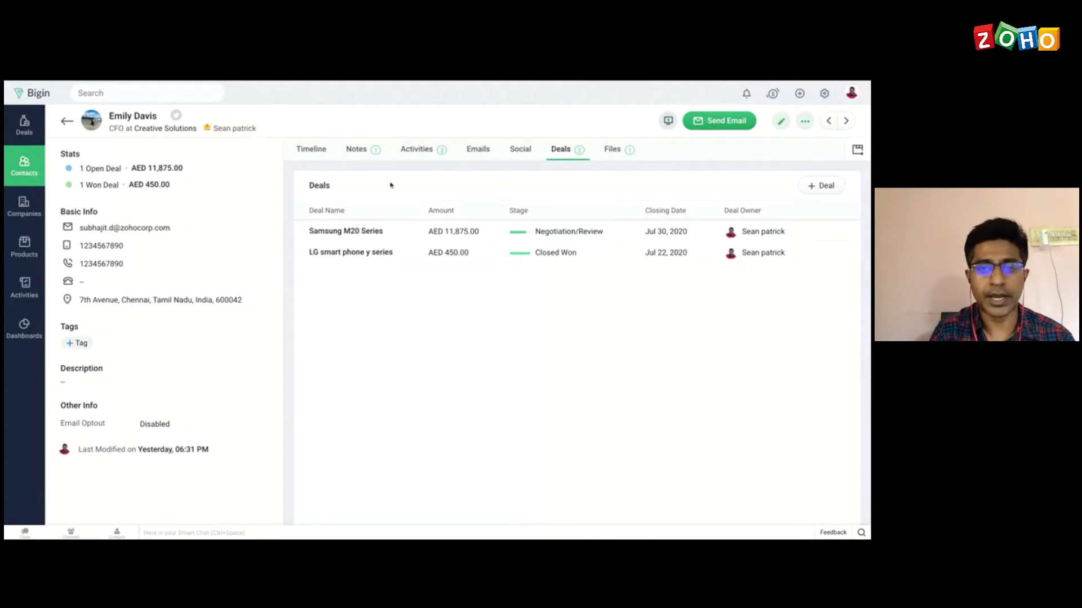
{"action": "left_click", "coordinate": [422, 151]}
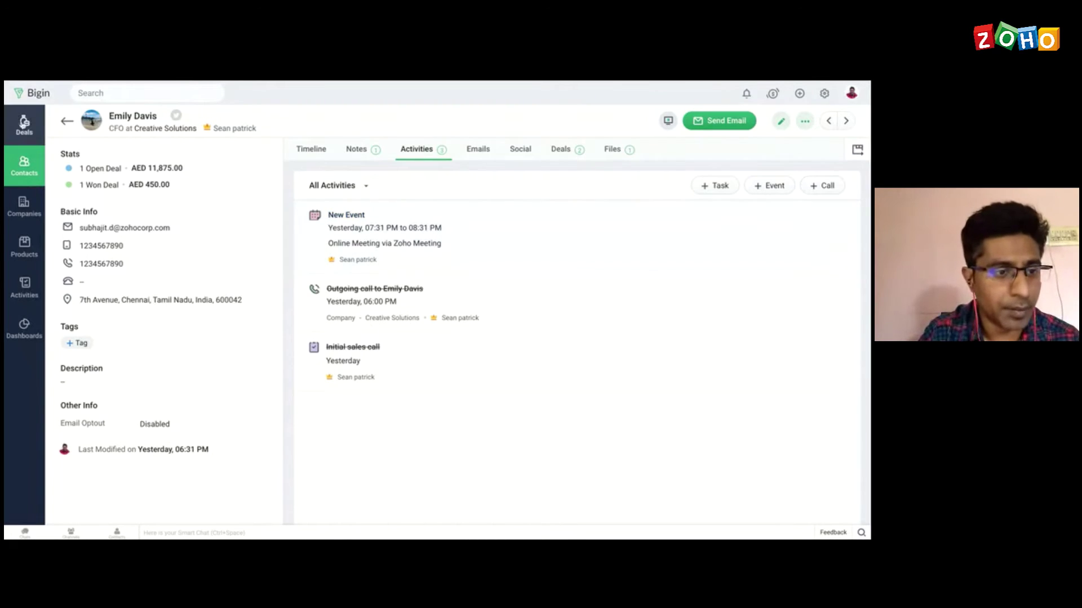
{"action": "left_click", "coordinate": [28, 132]}
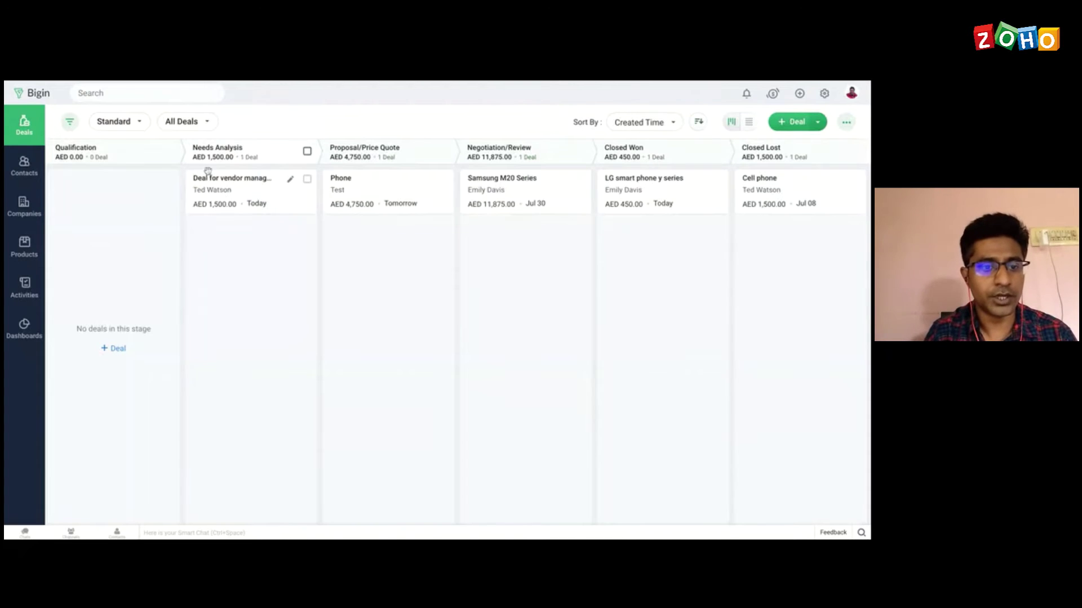
Step: Check the 'Deal for vendor management app' activities, then open the Dashboards overview
{"action": "left_click", "coordinate": [220, 180]}
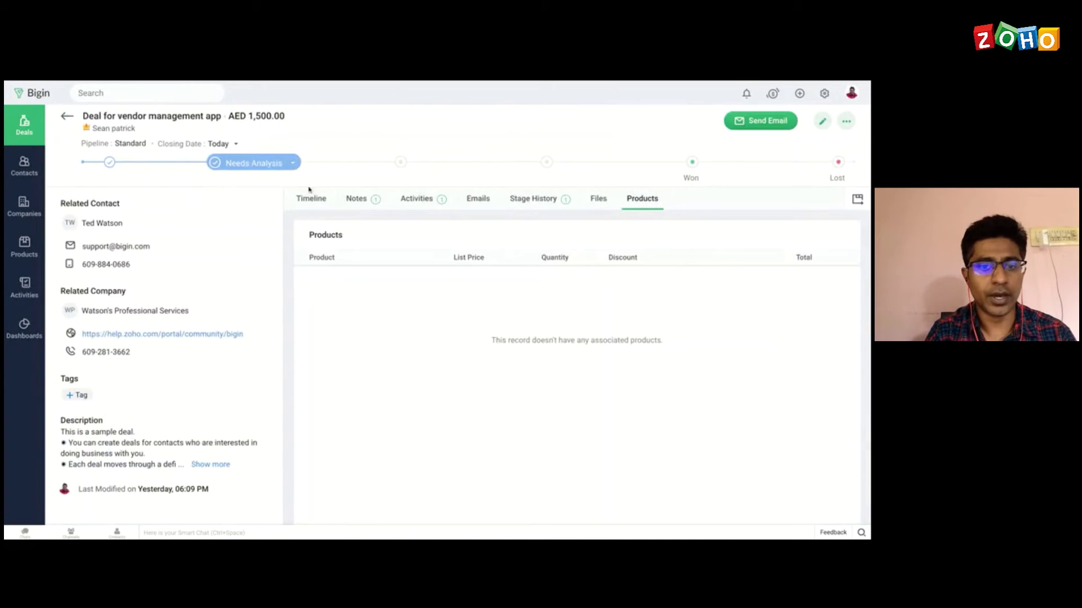
{"action": "left_click", "coordinate": [422, 201]}
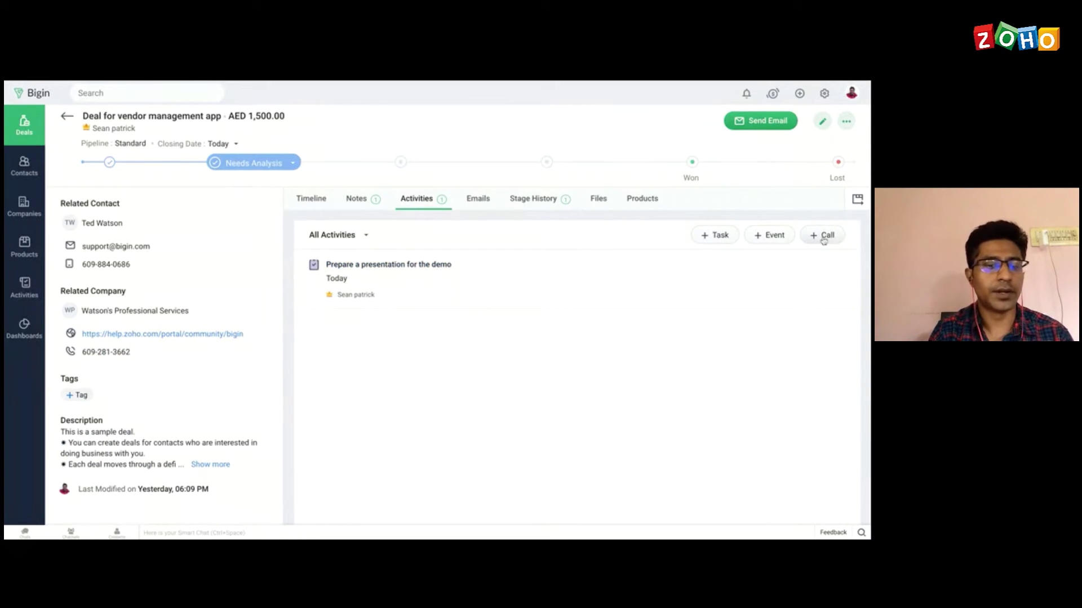
{"action": "left_click", "coordinate": [24, 329]}
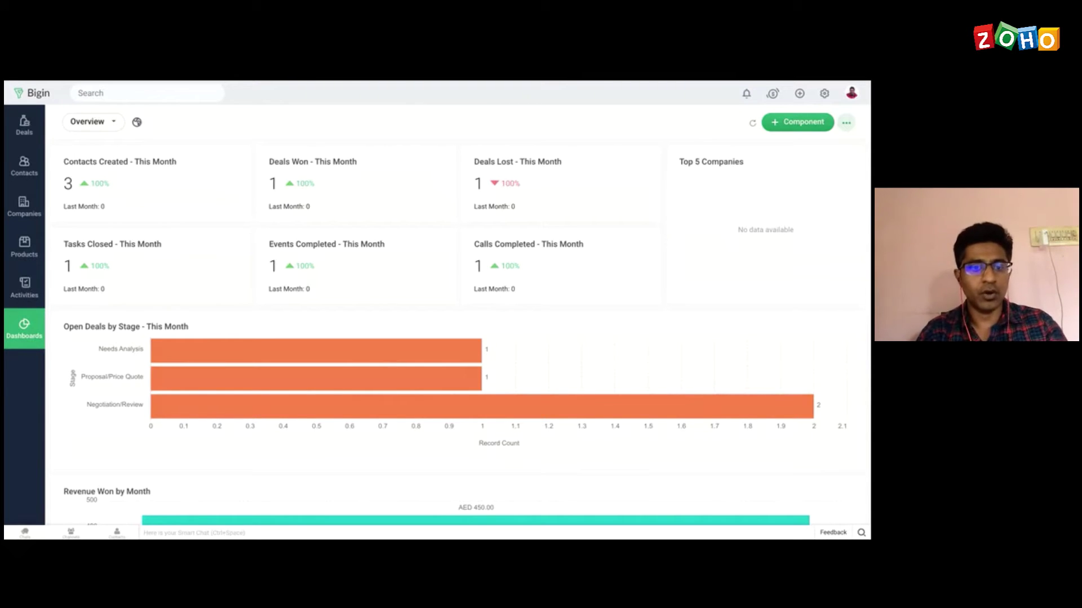
Step: Scroll through the Overview dashboard and open its dashboard selector dropdown
{"action": "scroll", "coordinate": [286, 239], "scroll_direction": "down", "scroll_amount": 2}
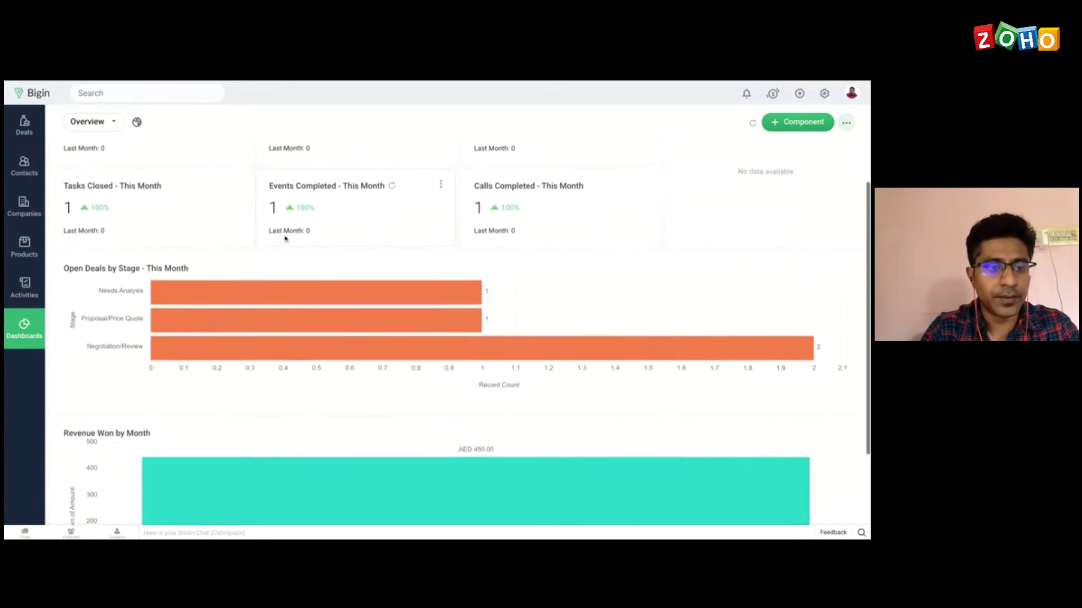
{"action": "scroll", "coordinate": [285, 239], "scroll_direction": "up", "scroll_amount": 2}
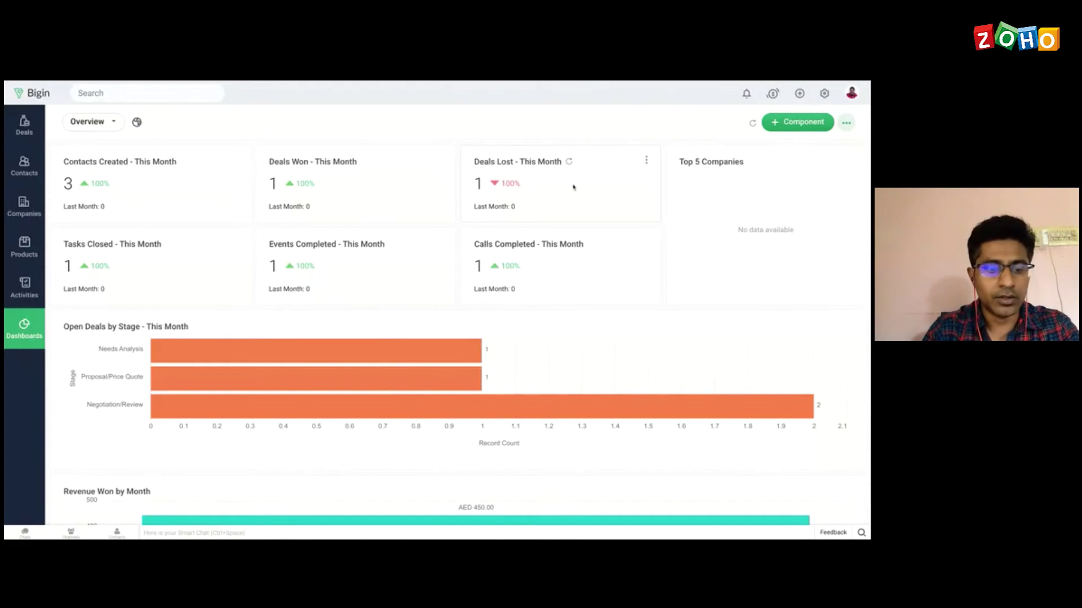
{"action": "scroll", "coordinate": [422, 257], "scroll_direction": "down", "scroll_amount": 3}
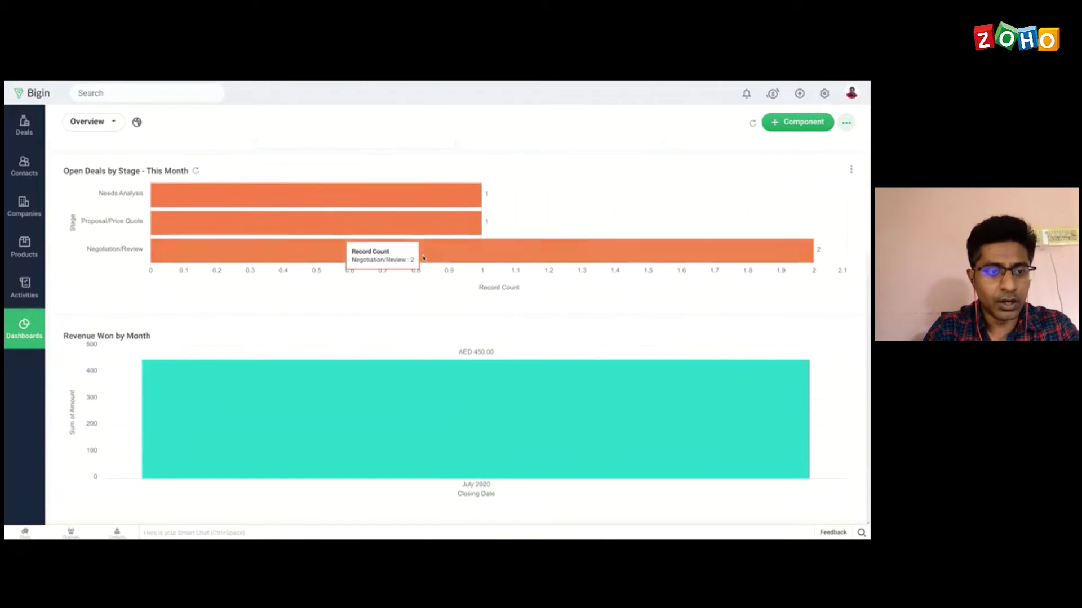
{"action": "scroll", "coordinate": [389, 248], "scroll_direction": "up", "scroll_amount": 3}
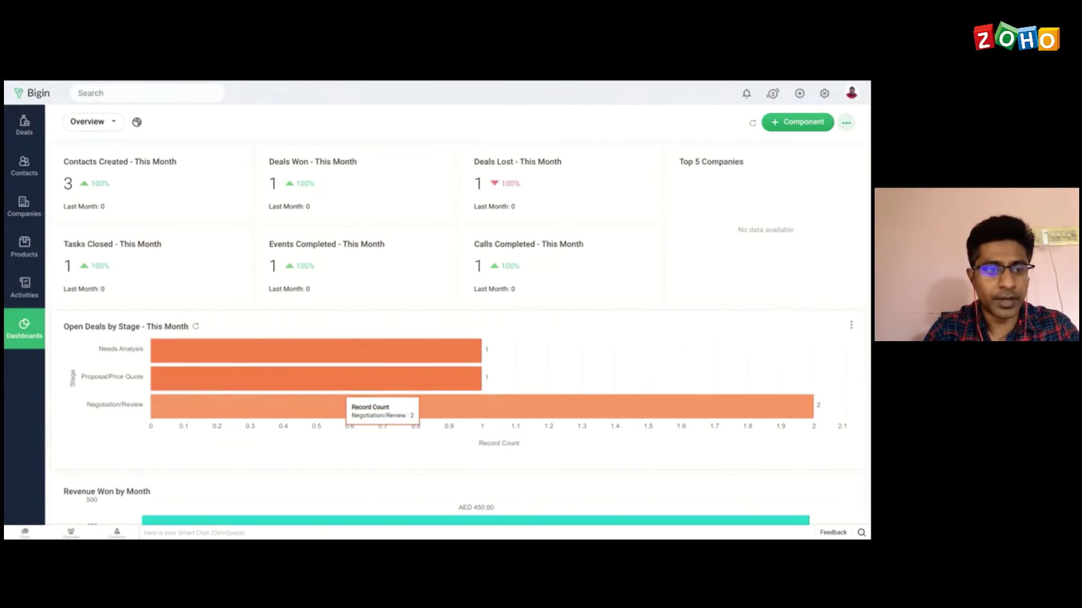
{"action": "left_click", "coordinate": [107, 123]}
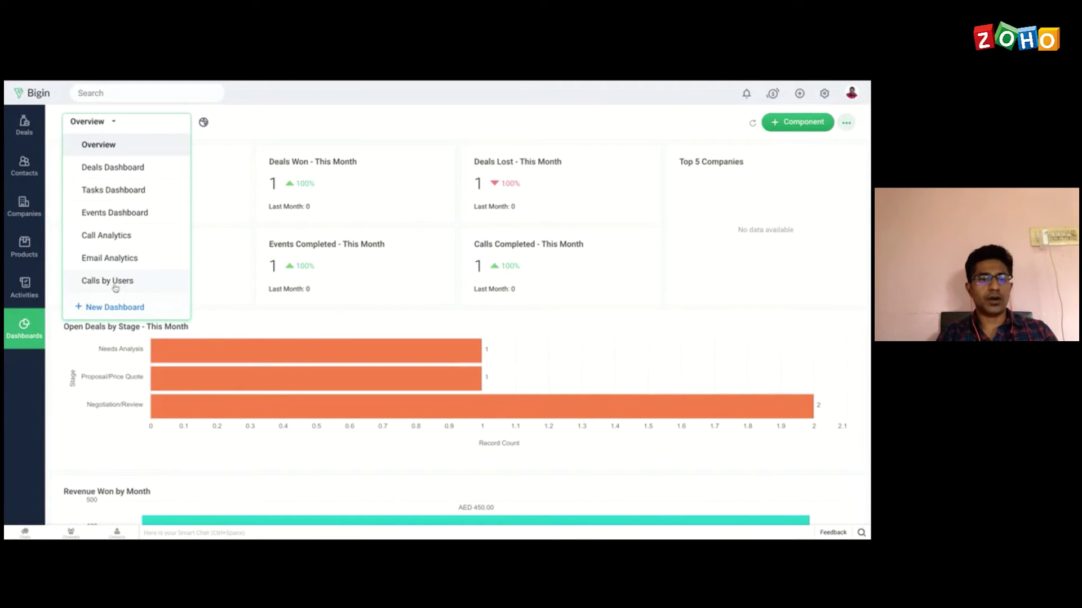
Step: Switch to the Deals Dashboard and bring up the + Component choices of KPI and Chart
{"action": "left_click", "coordinate": [120, 171]}
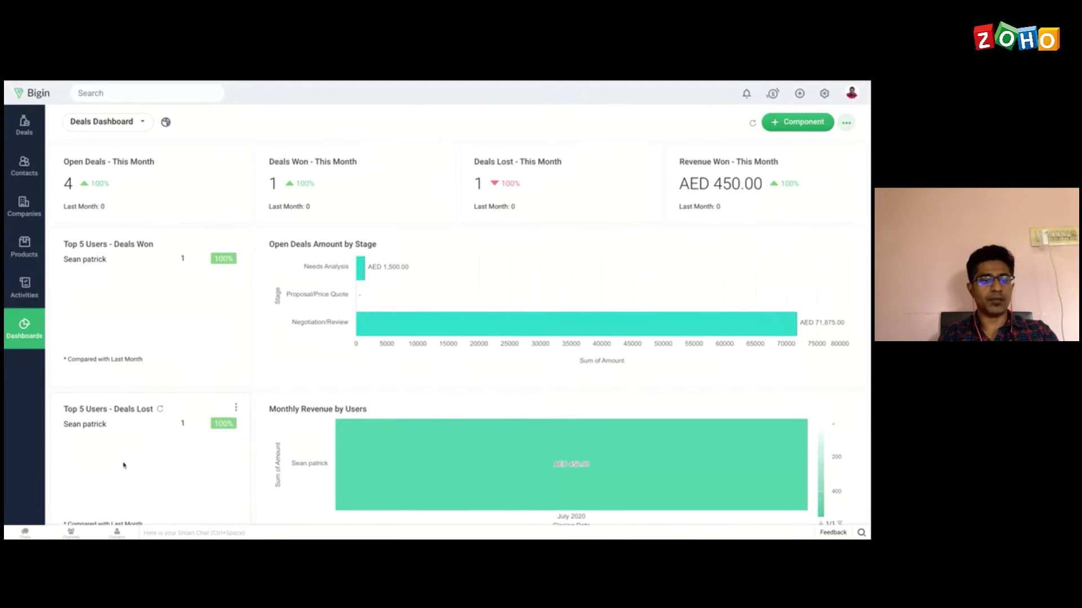
{"action": "scroll", "coordinate": [123, 464], "scroll_direction": "down", "scroll_amount": 1}
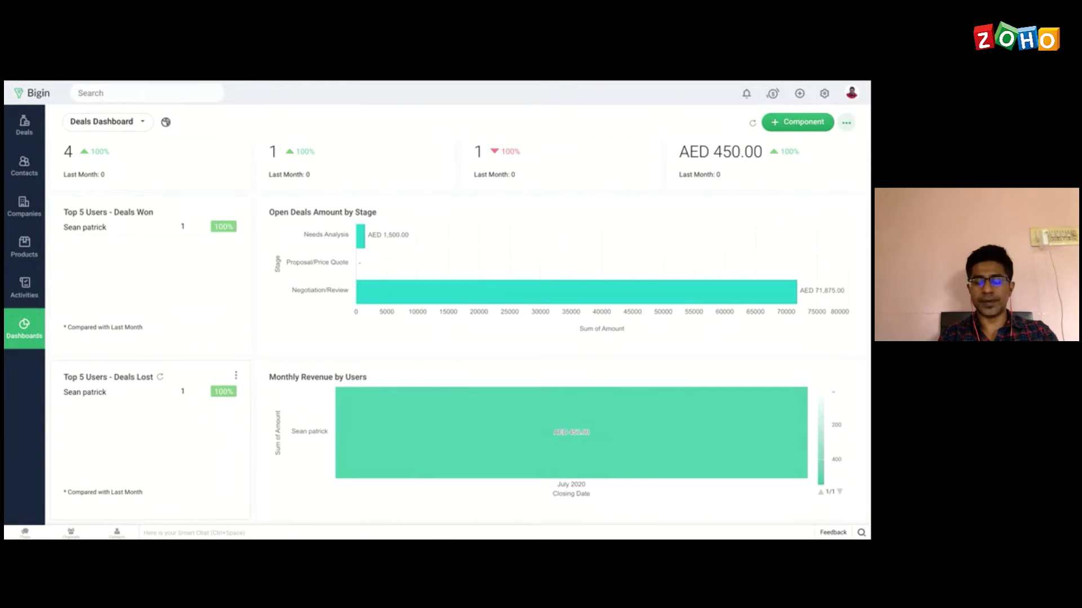
{"action": "scroll", "coordinate": [465, 333], "scroll_direction": "up", "scroll_amount": 1}
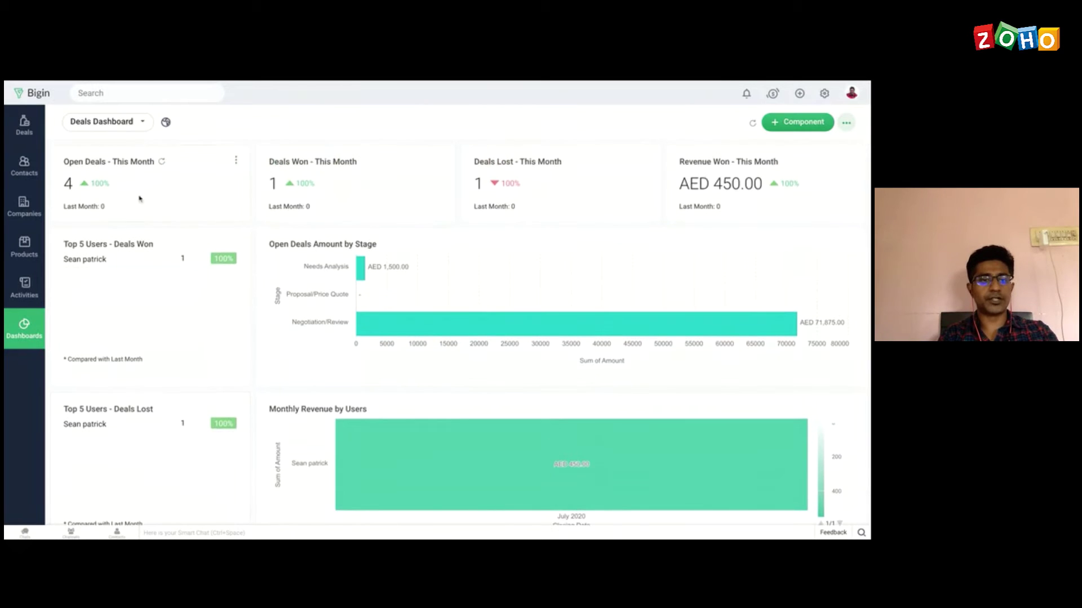
{"action": "left_click", "coordinate": [142, 124]}
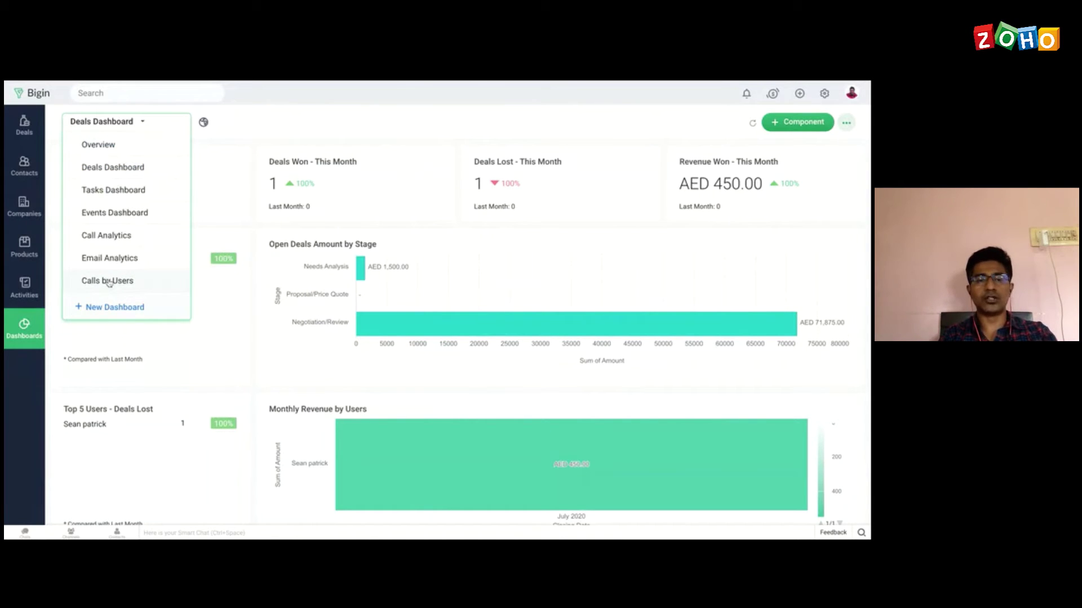
{"action": "left_click", "coordinate": [320, 124]}
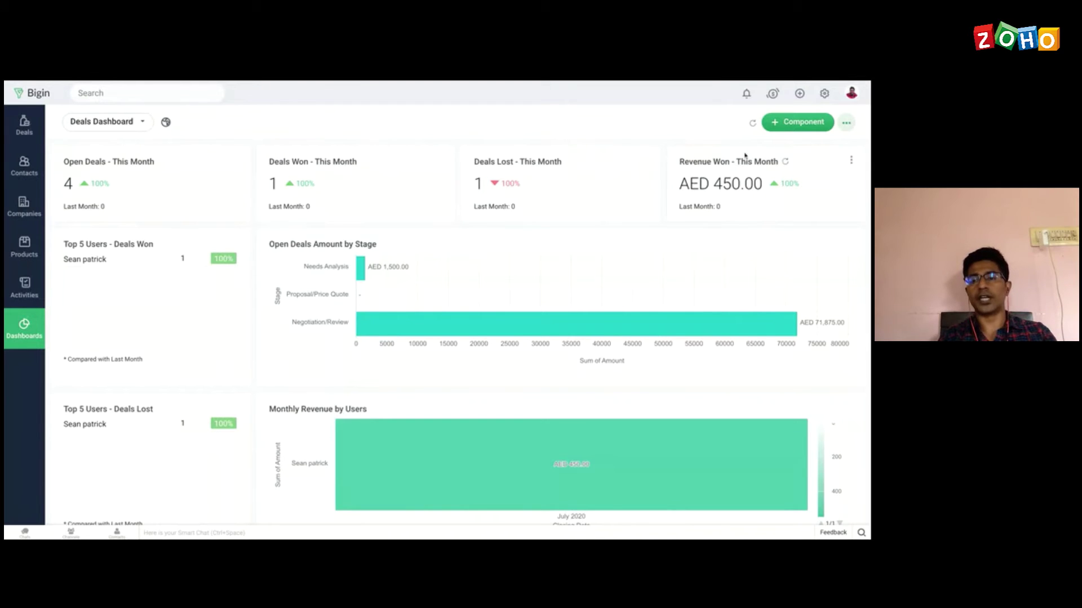
{"action": "left_click", "coordinate": [798, 122]}
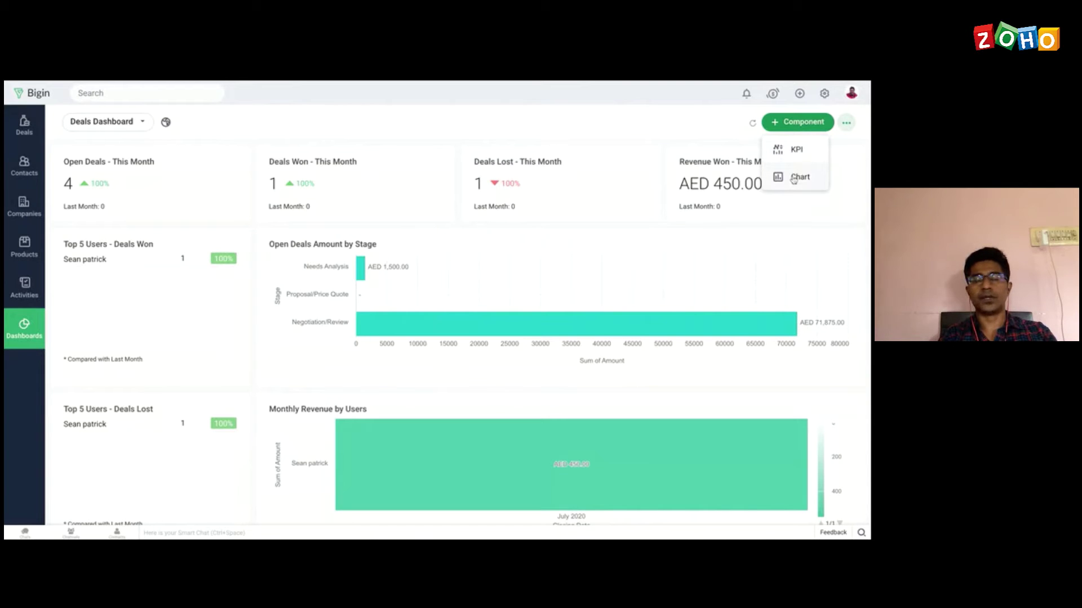
Step: Dismiss the Chart type choices without adding one, then go to Users and Controls settings
{"action": "left_click", "coordinate": [800, 177]}
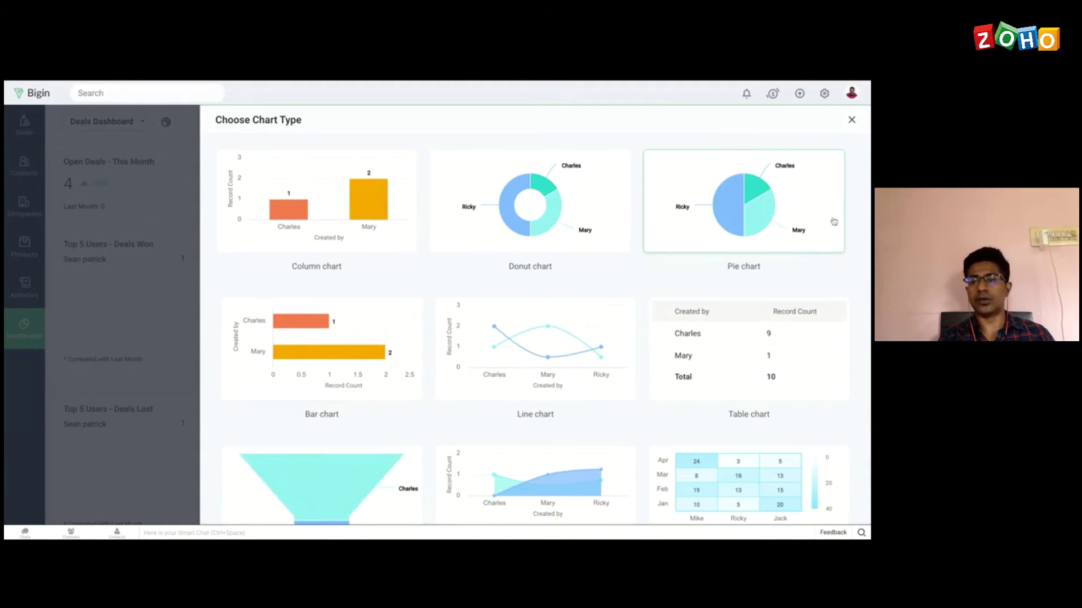
{"action": "left_click", "coordinate": [852, 121]}
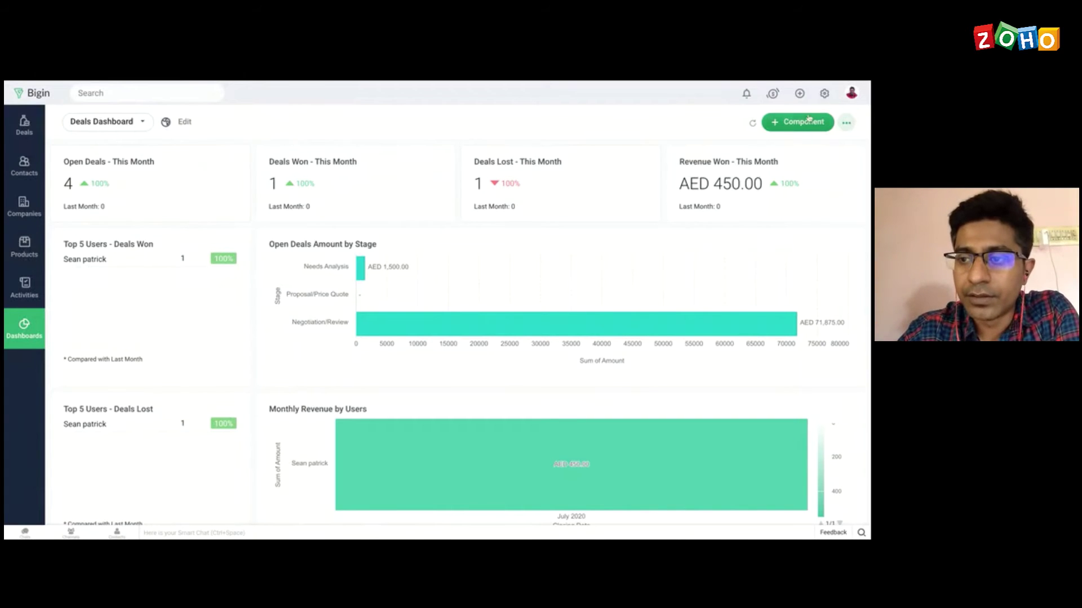
{"action": "left_click", "coordinate": [825, 95]}
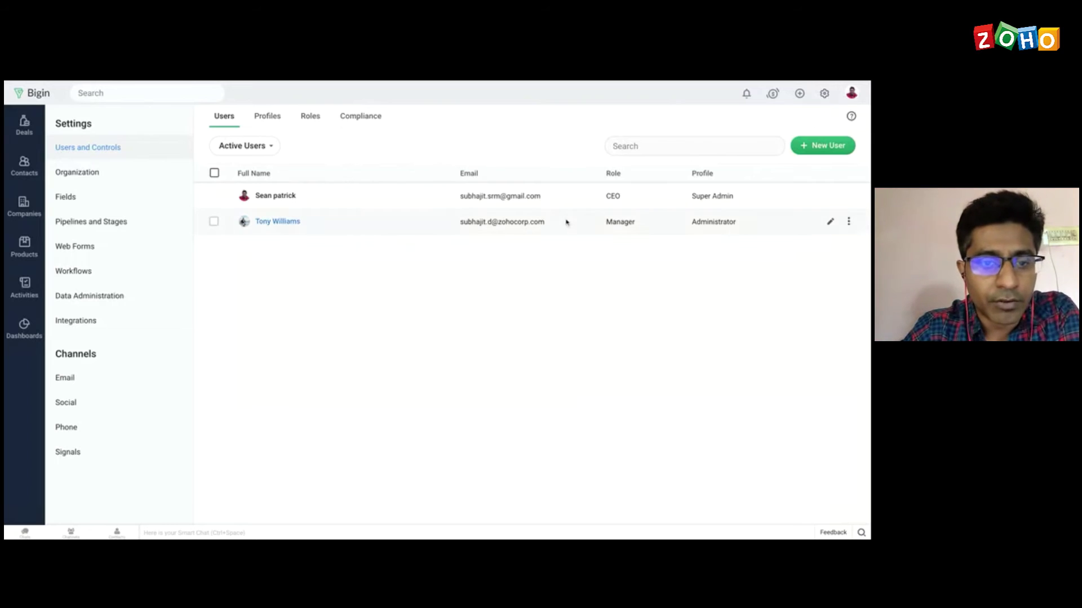
Step: Check the Roles tab, then settle on the Profiles list showing Administrator and Standard
{"action": "left_click", "coordinate": [269, 122]}
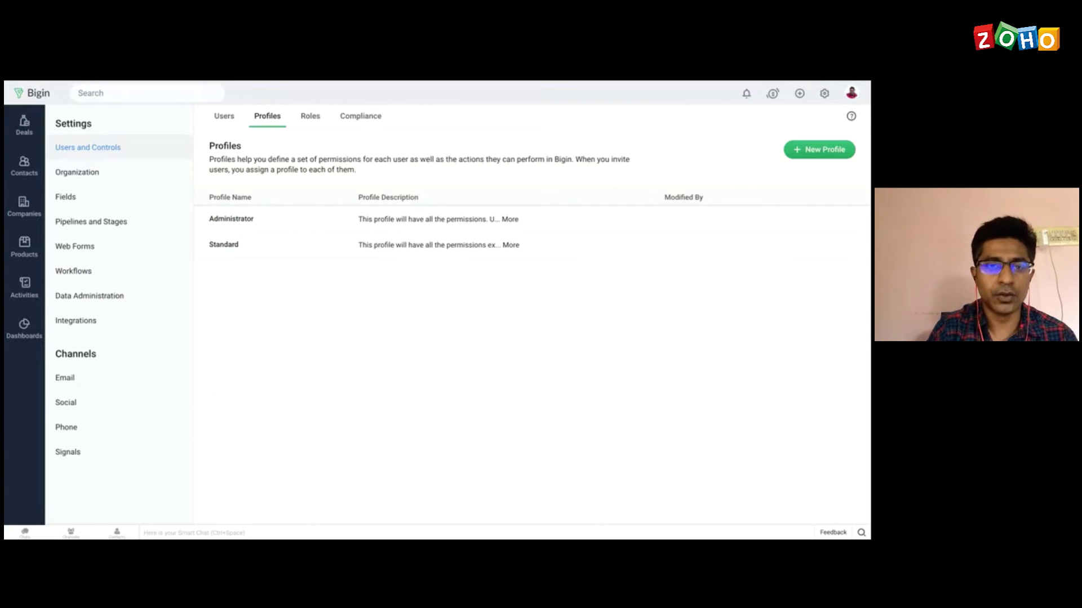
{"action": "left_click", "coordinate": [311, 117]}
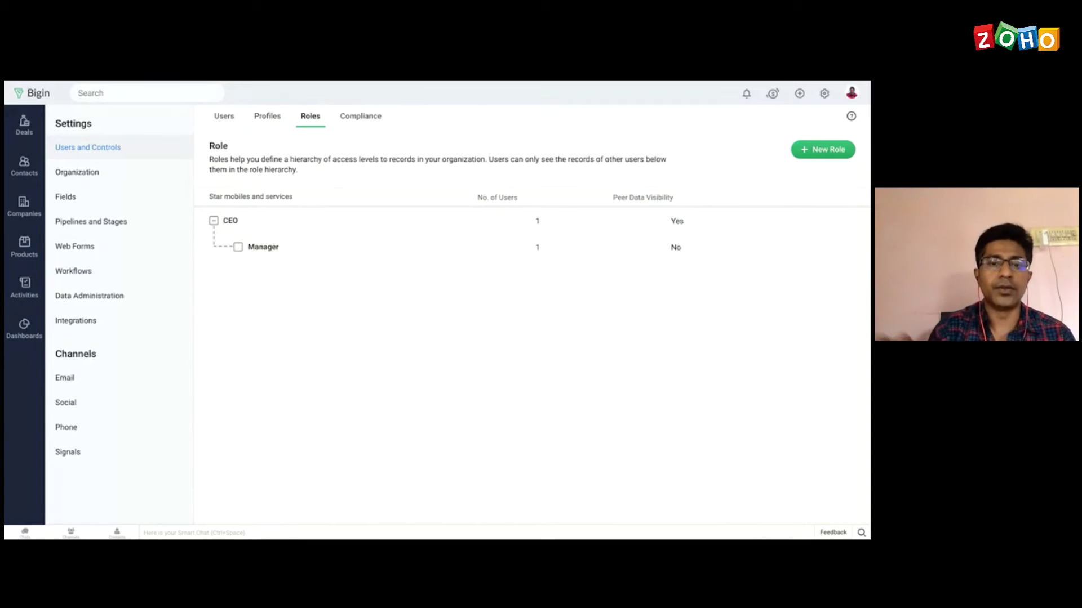
{"action": "left_click", "coordinate": [263, 118]}
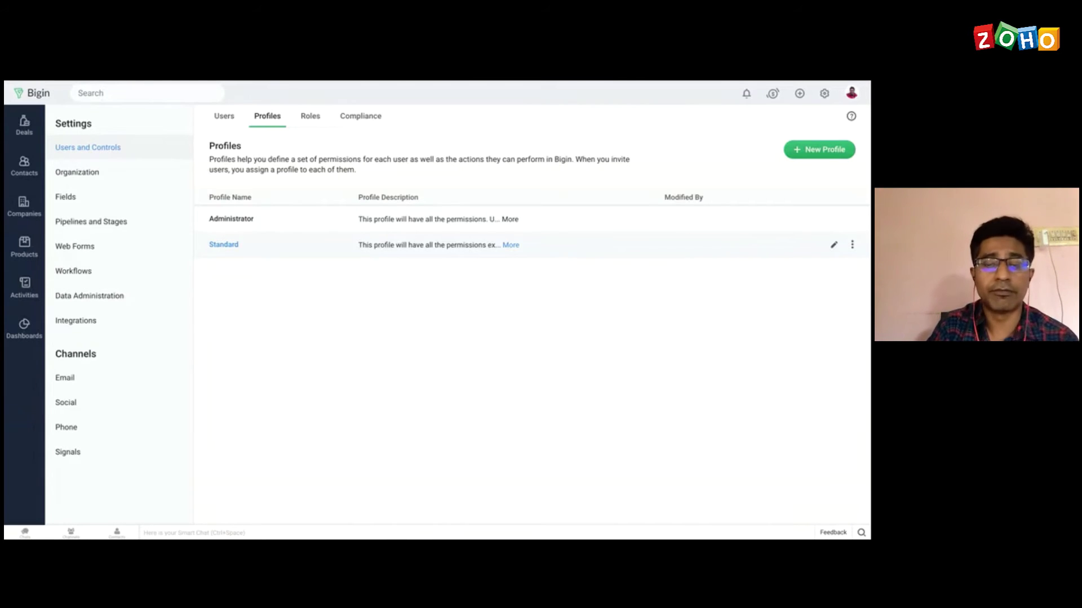
Step: Create a profile named 'Manager' cloned from Administrator
{"action": "left_click", "coordinate": [812, 153]}
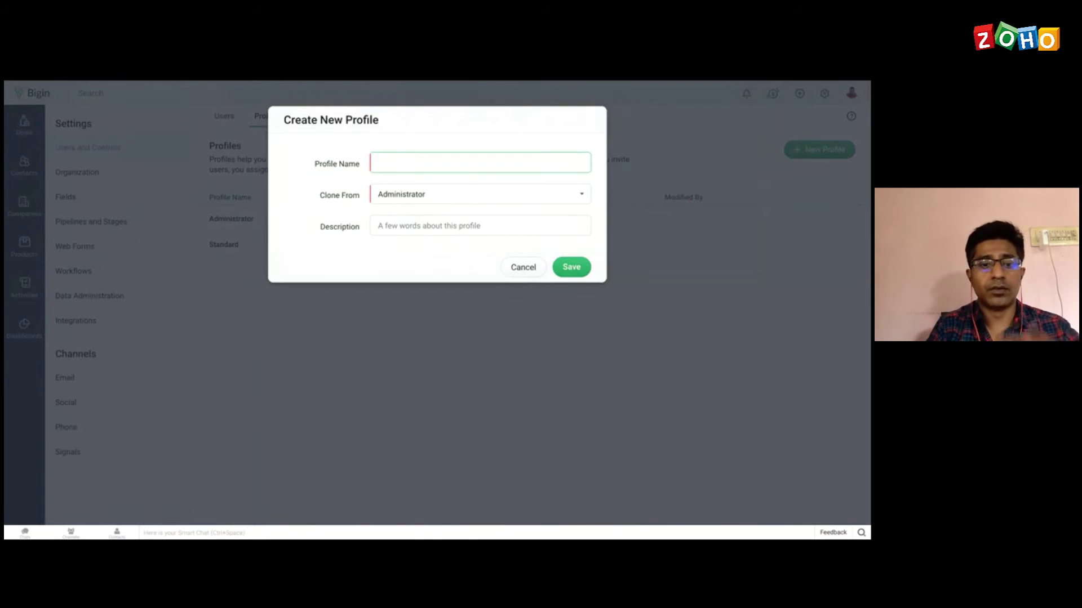
{"action": "type", "text": "Manager"}
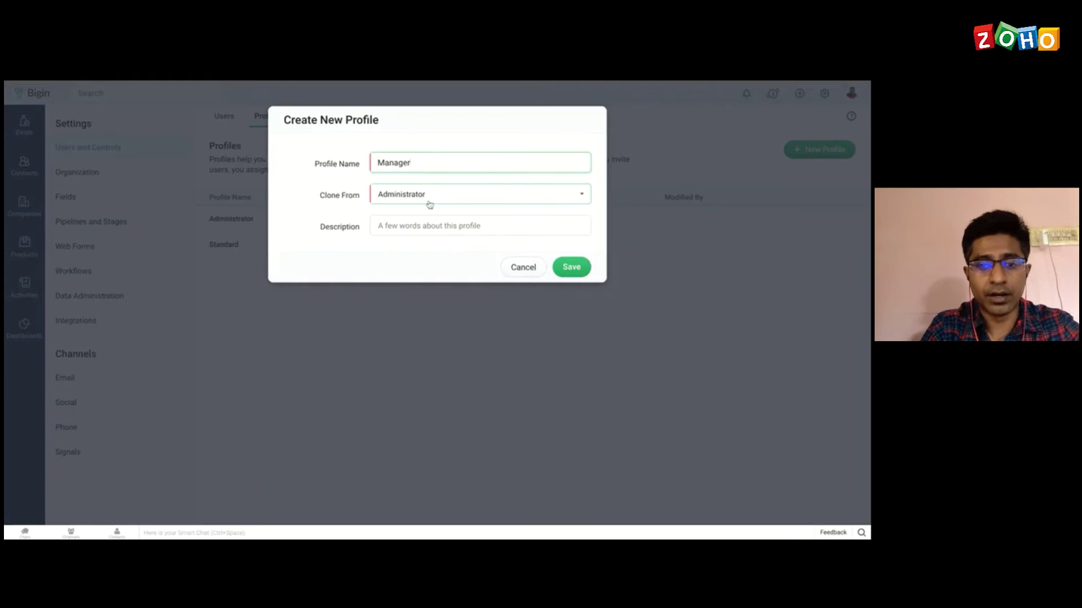
{"action": "left_click", "coordinate": [571, 267]}
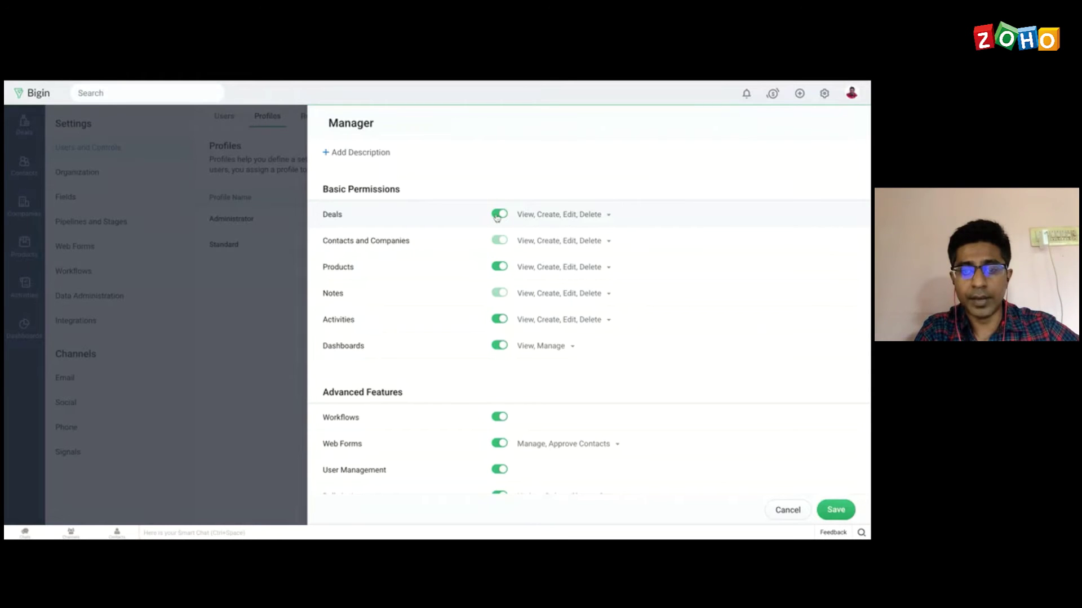
Step: Remove the Edit and Delete permissions on Deals, leaving View and Create
{"action": "left_click", "coordinate": [609, 219]}
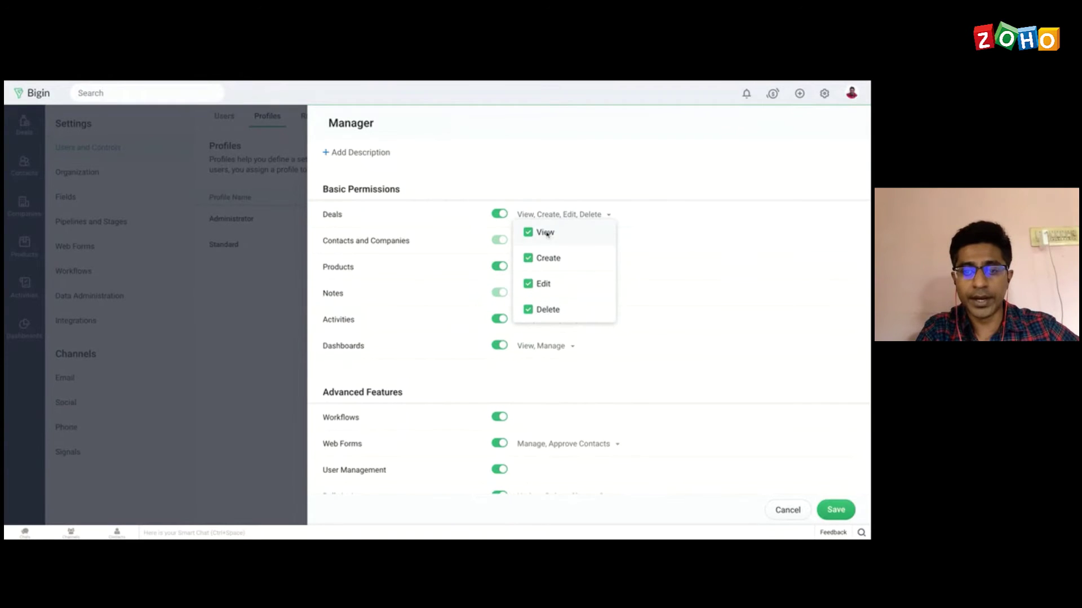
{"action": "left_click", "coordinate": [529, 284]}
{"action": "left_click", "coordinate": [528, 310]}
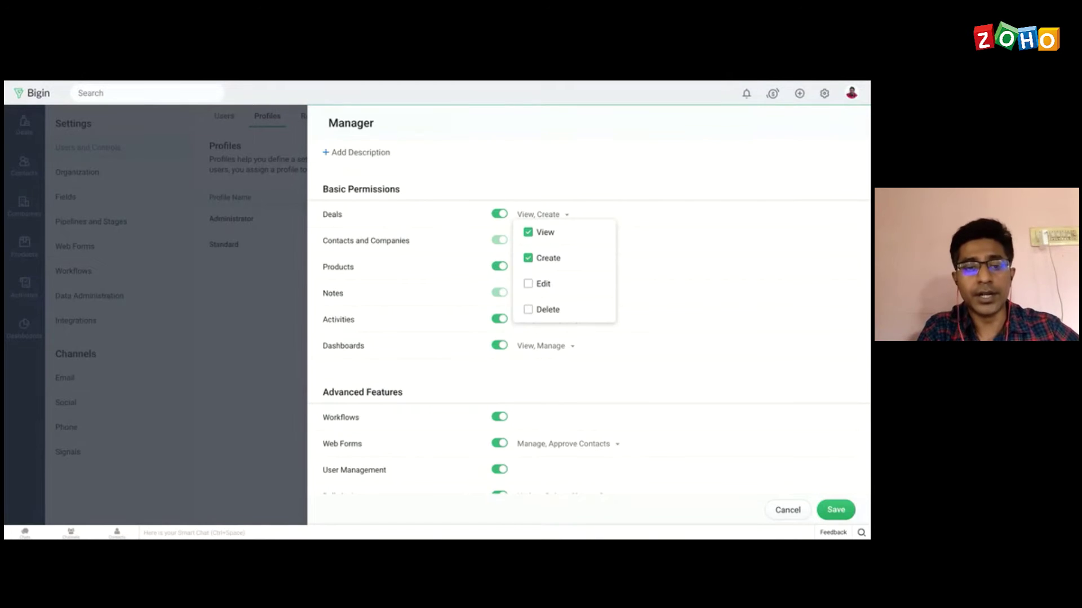
{"action": "left_click", "coordinate": [598, 180]}
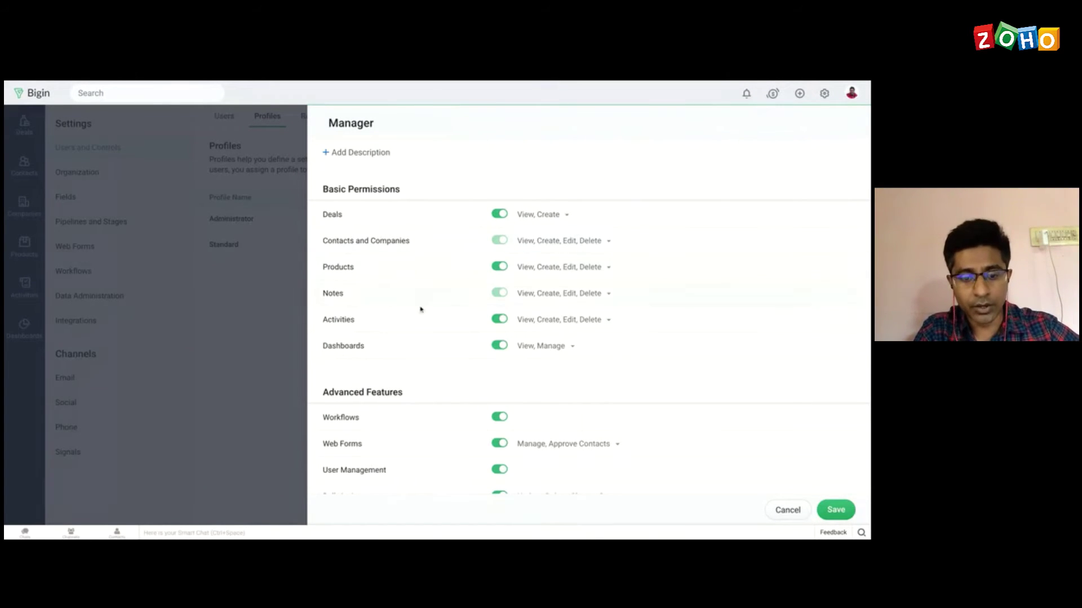
Step: Keep Workflows enabled under Advanced Features and save the Manager profile
{"action": "scroll", "coordinate": [423, 348], "scroll_direction": "down", "scroll_amount": 3}
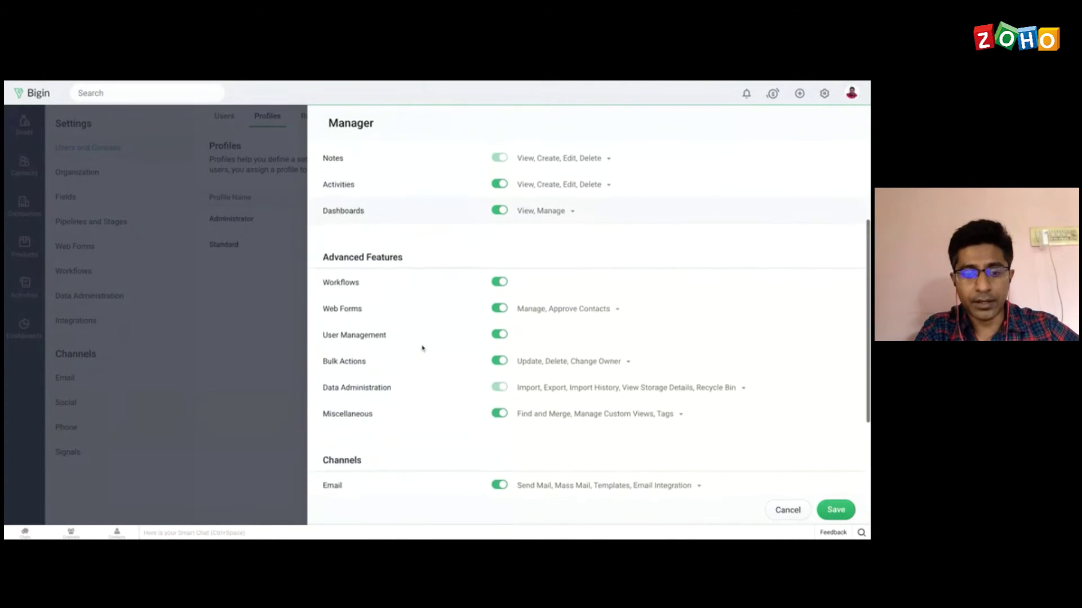
{"action": "scroll", "coordinate": [422, 338], "scroll_direction": "down", "scroll_amount": 2}
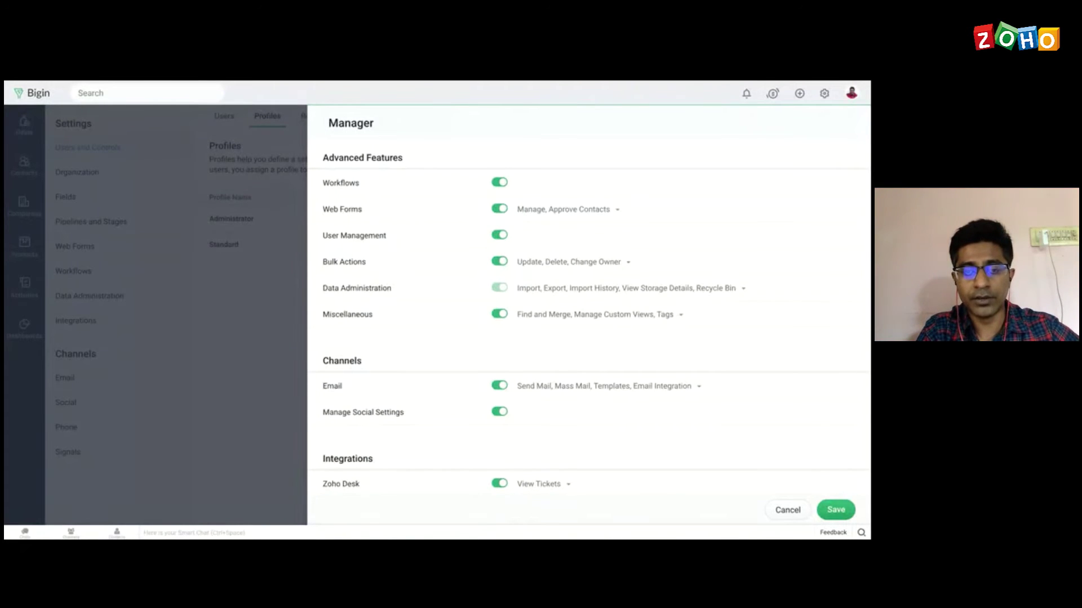
{"action": "left_click", "coordinate": [498, 184]}
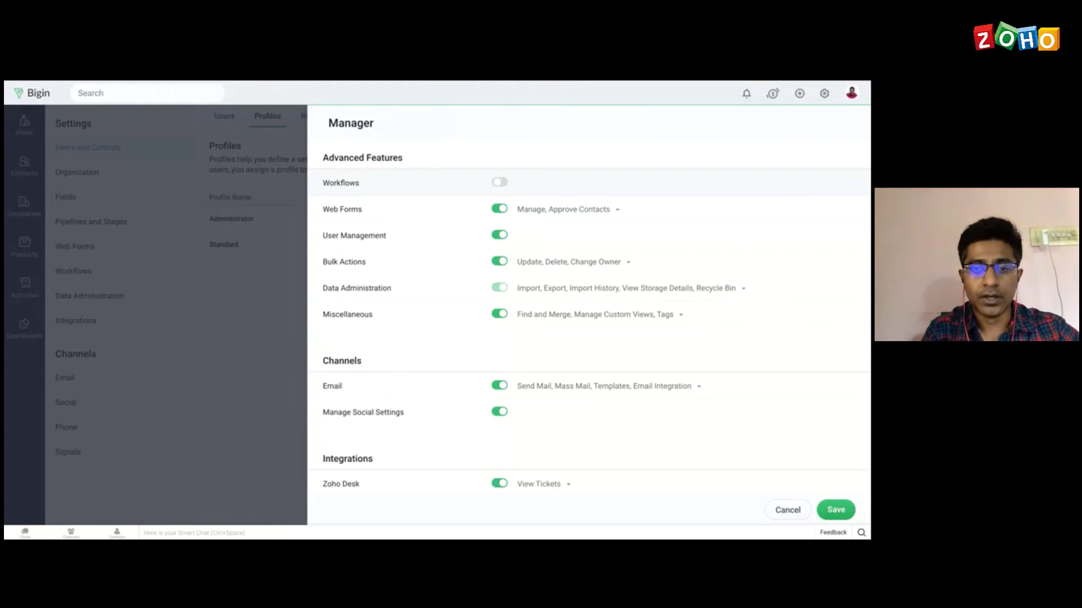
{"action": "left_click", "coordinate": [501, 183]}
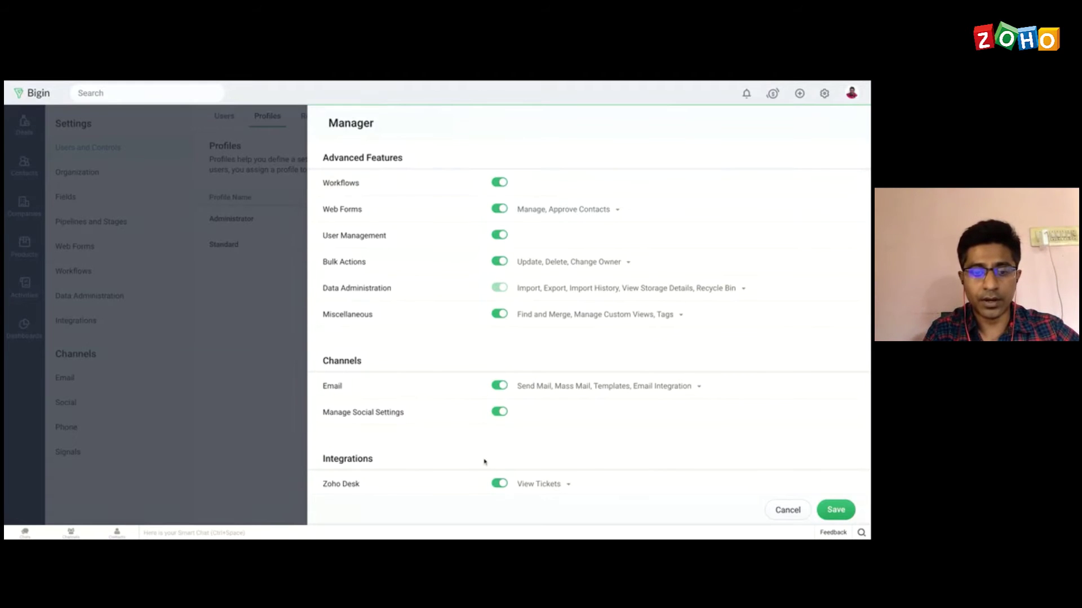
{"action": "scroll", "coordinate": [464, 392], "scroll_direction": "down", "scroll_amount": 1}
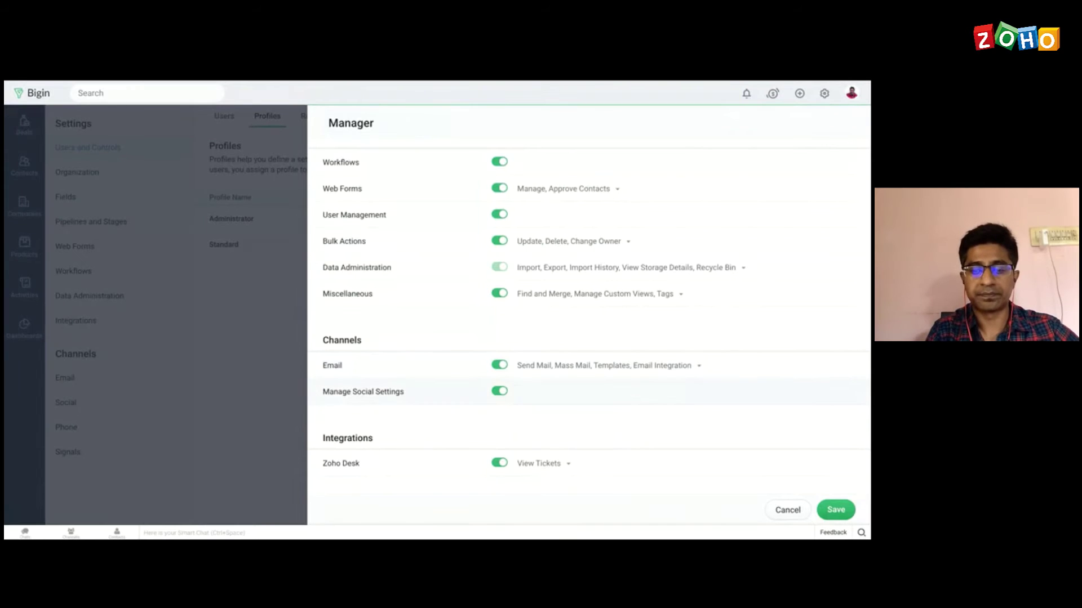
{"action": "scroll", "coordinate": [757, 459], "scroll_direction": "up", "scroll_amount": 5}
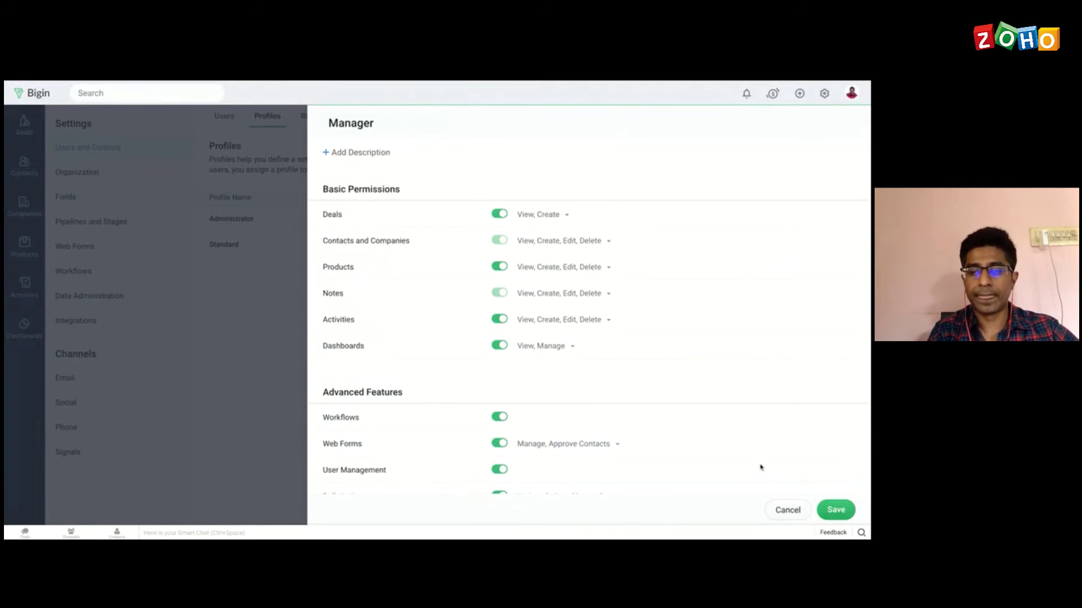
{"action": "left_click", "coordinate": [834, 511]}
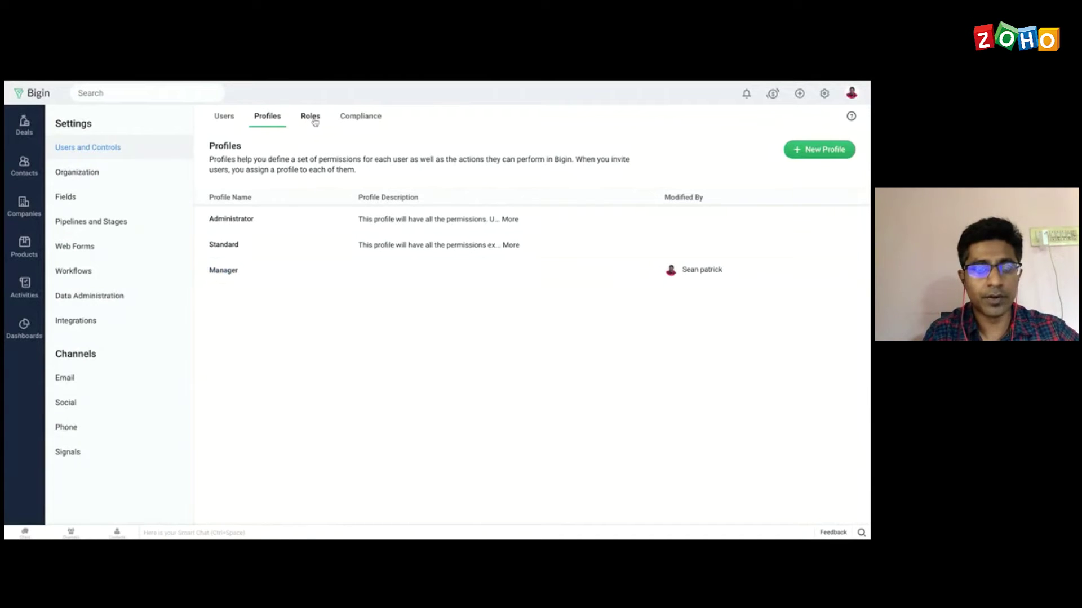
Step: Open the Roles tab to view the CEO > Manager hierarchy
{"action": "left_click", "coordinate": [311, 117]}
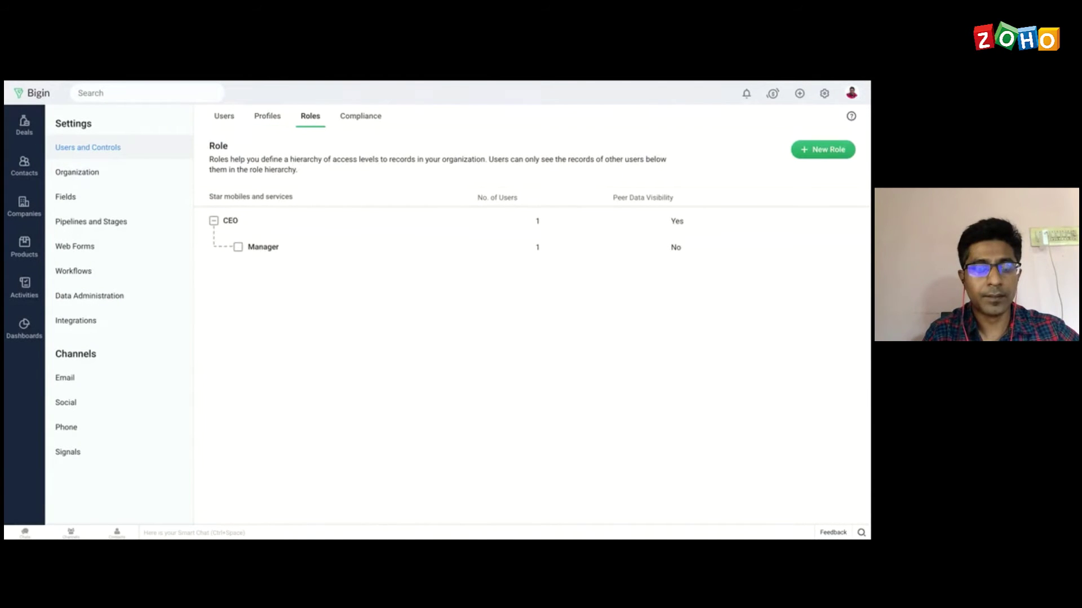
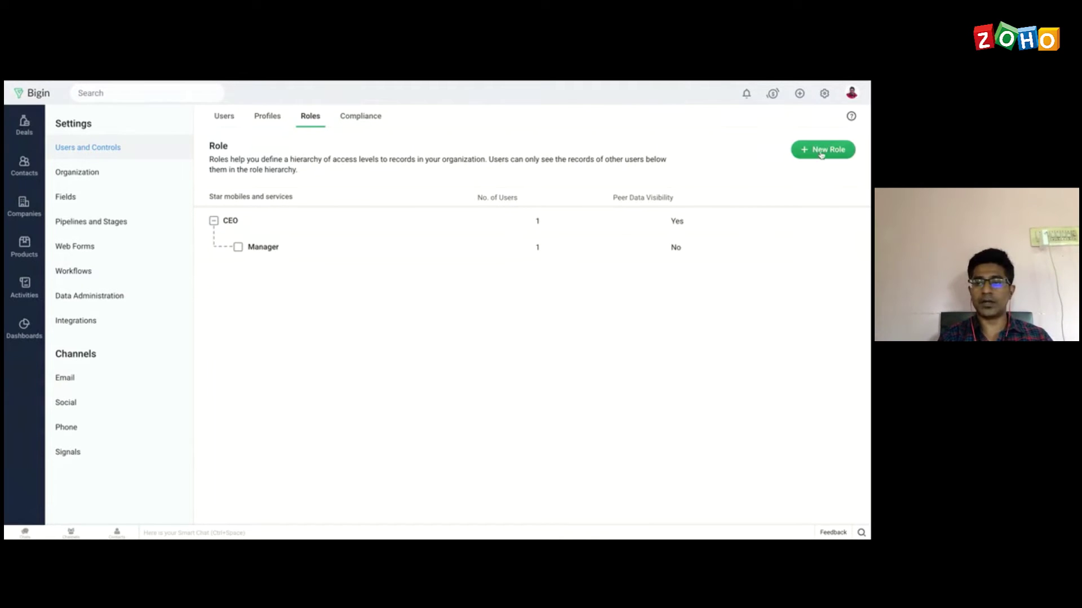
Step: Create a Sales Rep role reporting to Manager, leaving peer data visibility off
{"action": "left_click", "coordinate": [821, 155]}
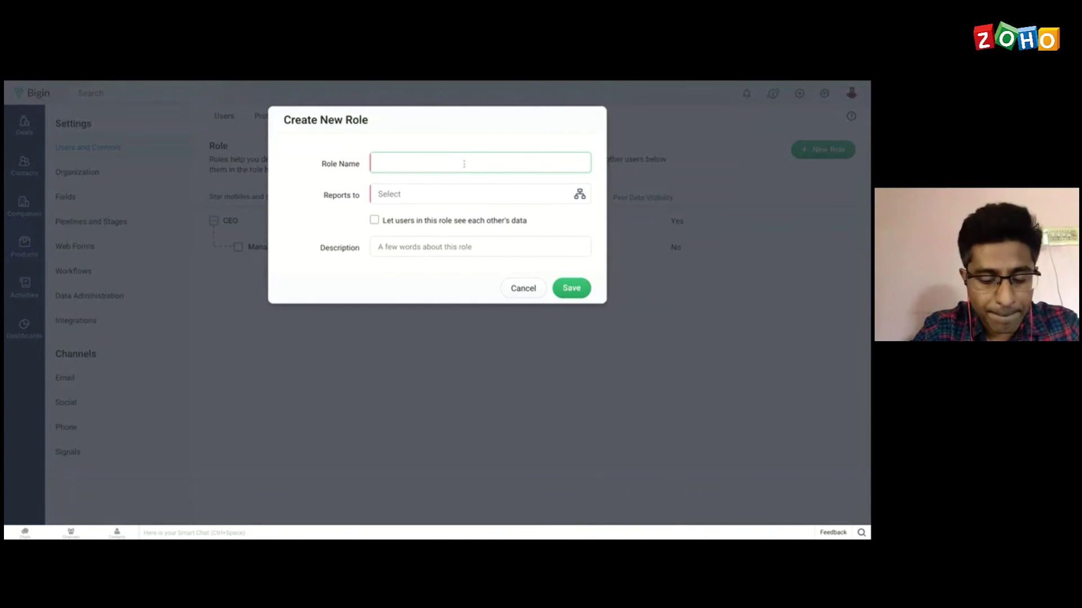
{"action": "type", "text": "Sales Rep"}
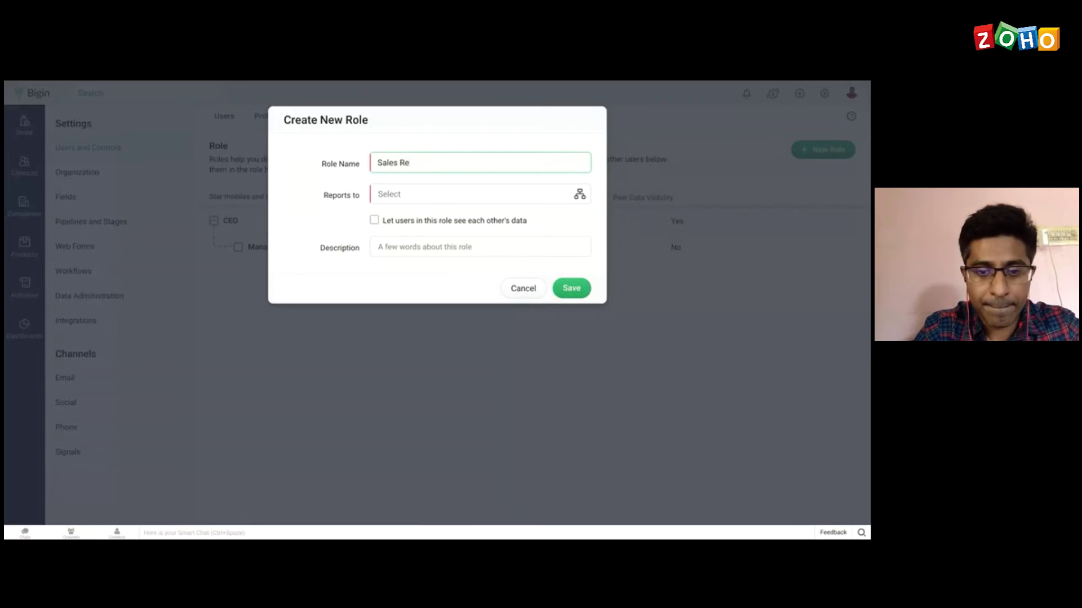
{"action": "left_click", "coordinate": [407, 194]}
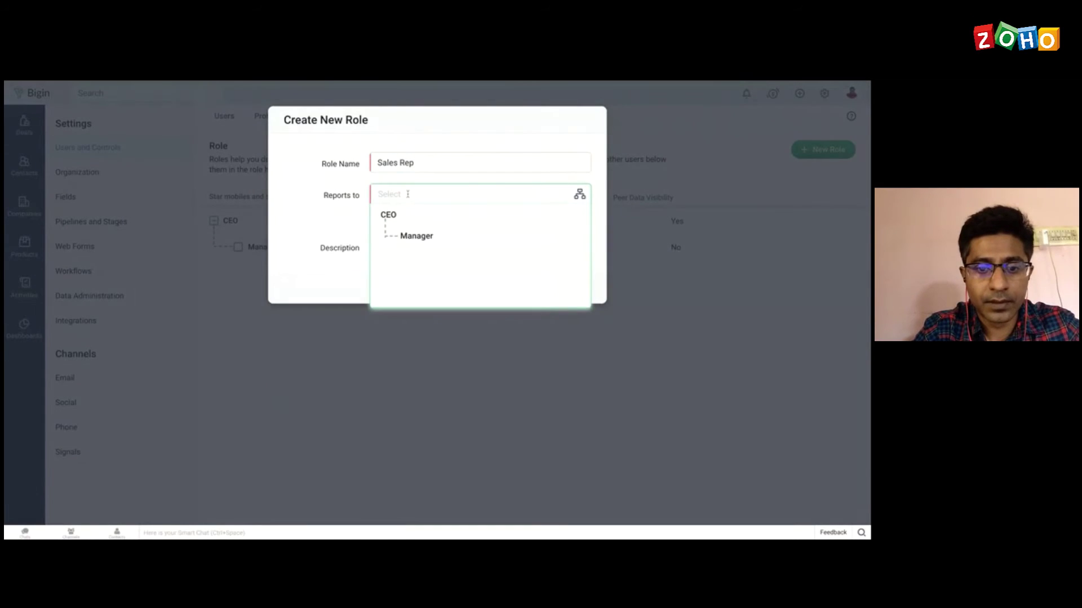
{"action": "left_click", "coordinate": [415, 237]}
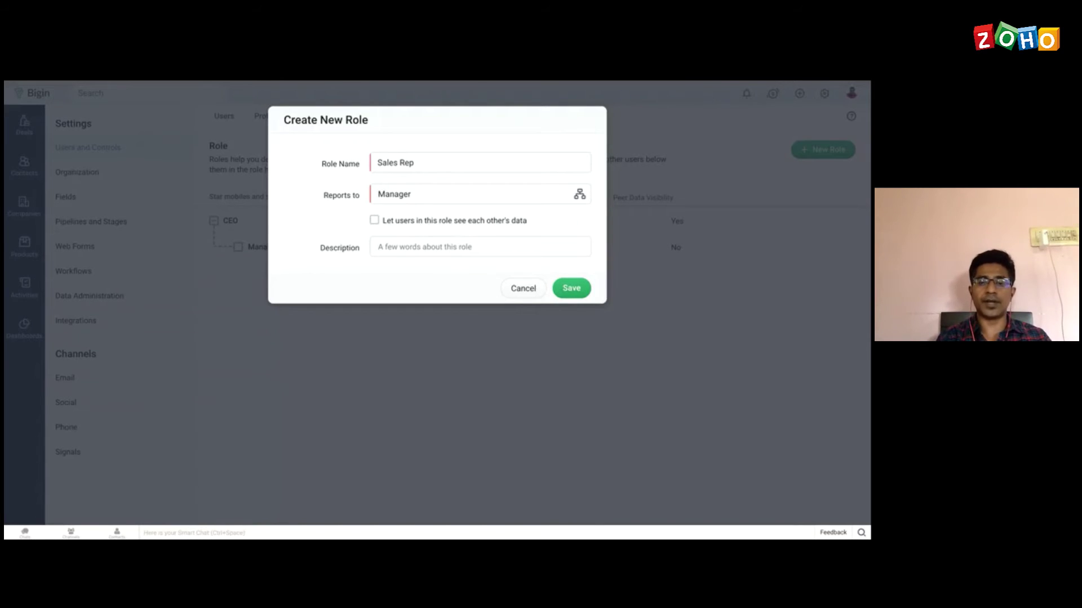
{"action": "left_click", "coordinate": [374, 221]}
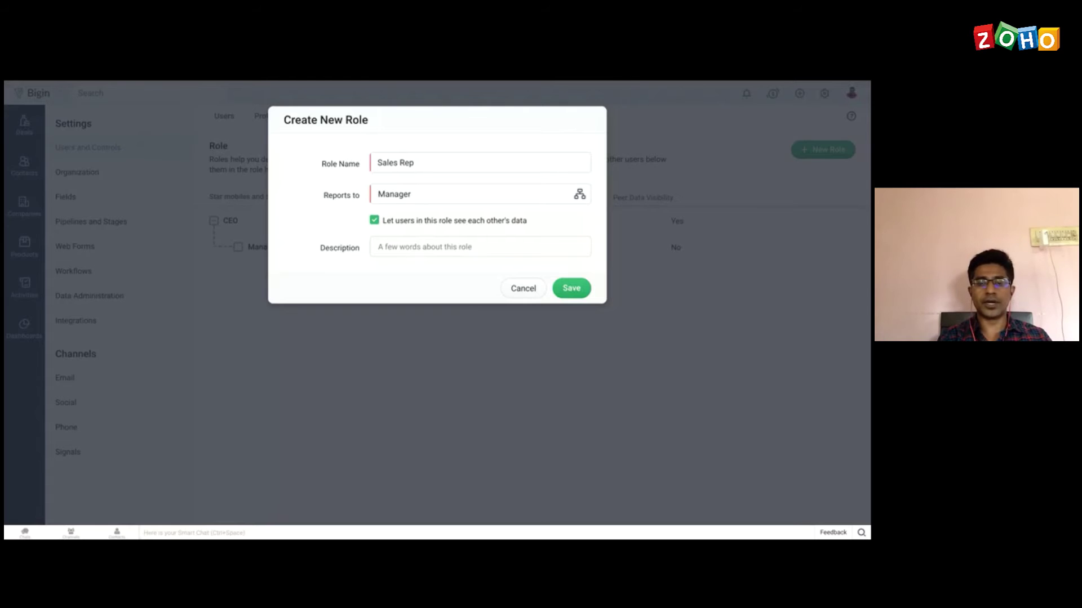
{"action": "left_click", "coordinate": [374, 220]}
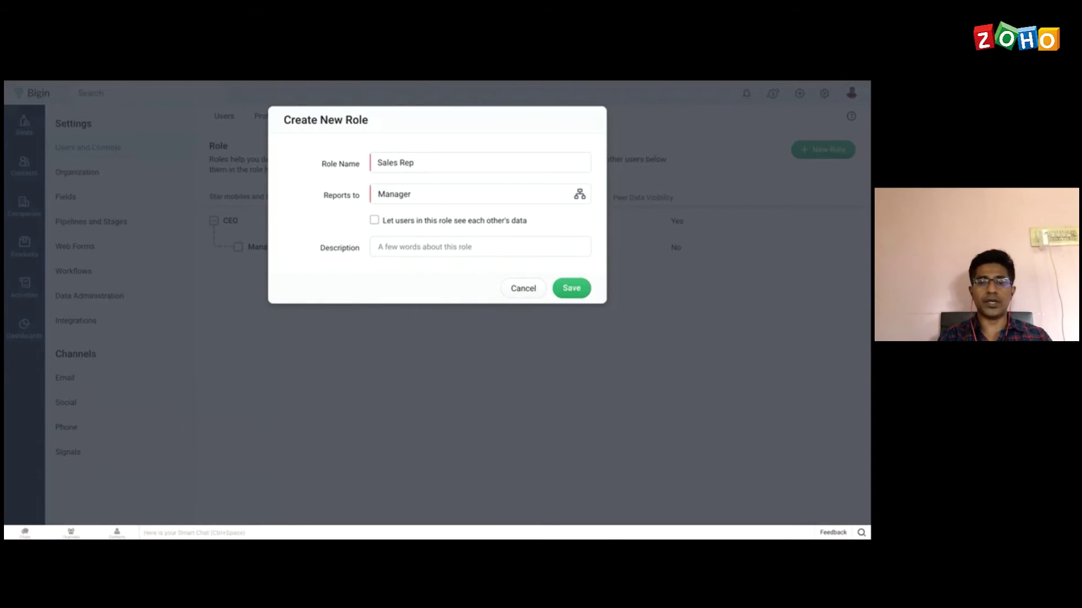
{"action": "left_click", "coordinate": [572, 289]}
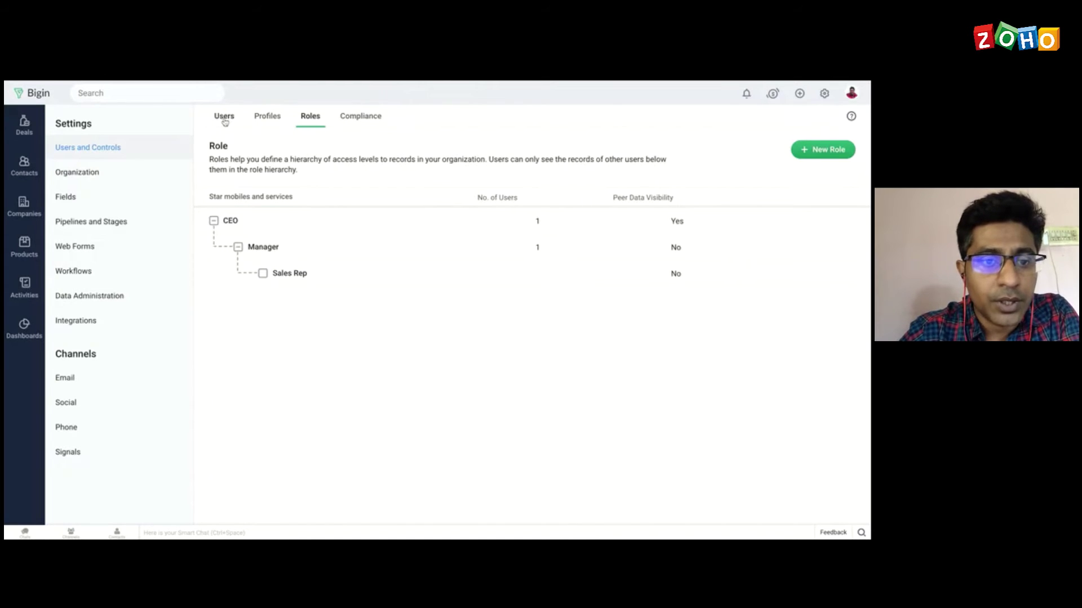
Step: Switch to the Users tab to list the organization's active users
{"action": "left_click", "coordinate": [224, 116]}
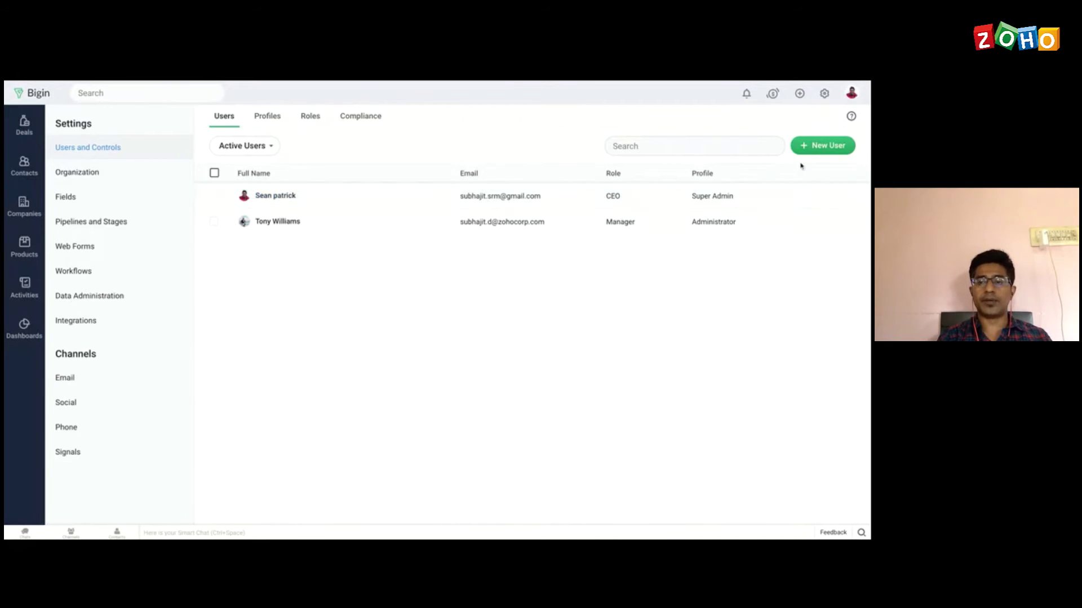
Step: Start a new user invitation with the user's first name, last name and test e-mail address
{"action": "left_click", "coordinate": [819, 148]}
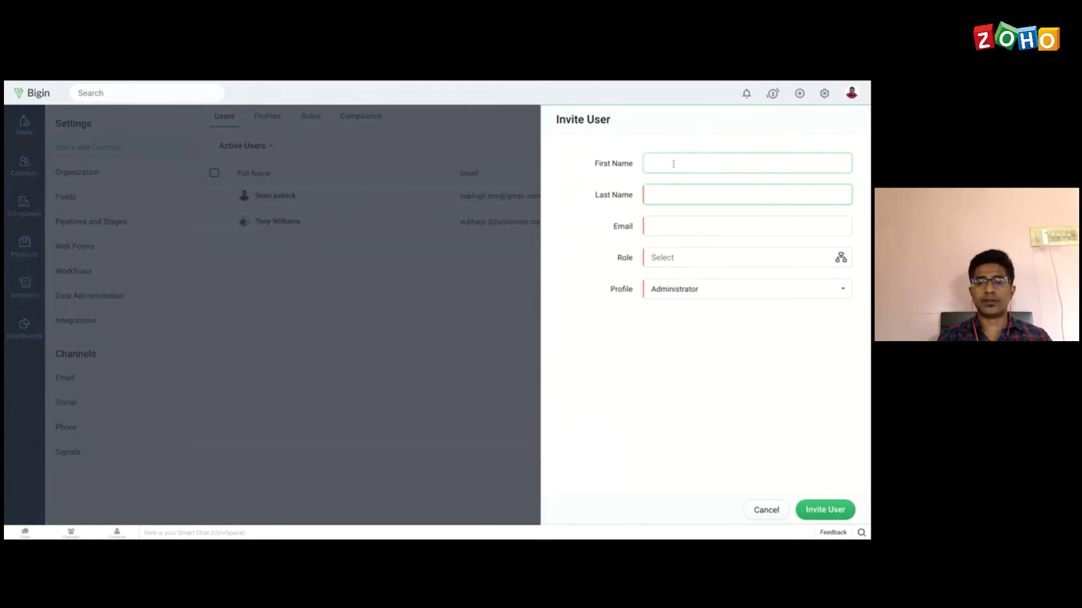
{"action": "left_click", "coordinate": [673, 164]}
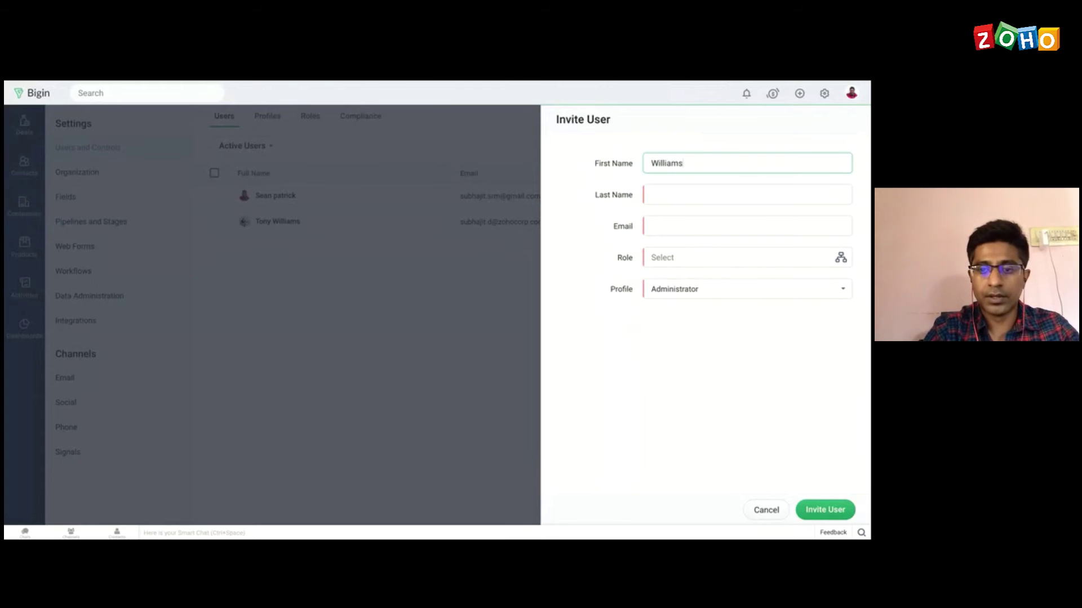
{"action": "left_click", "coordinate": [669, 195]}
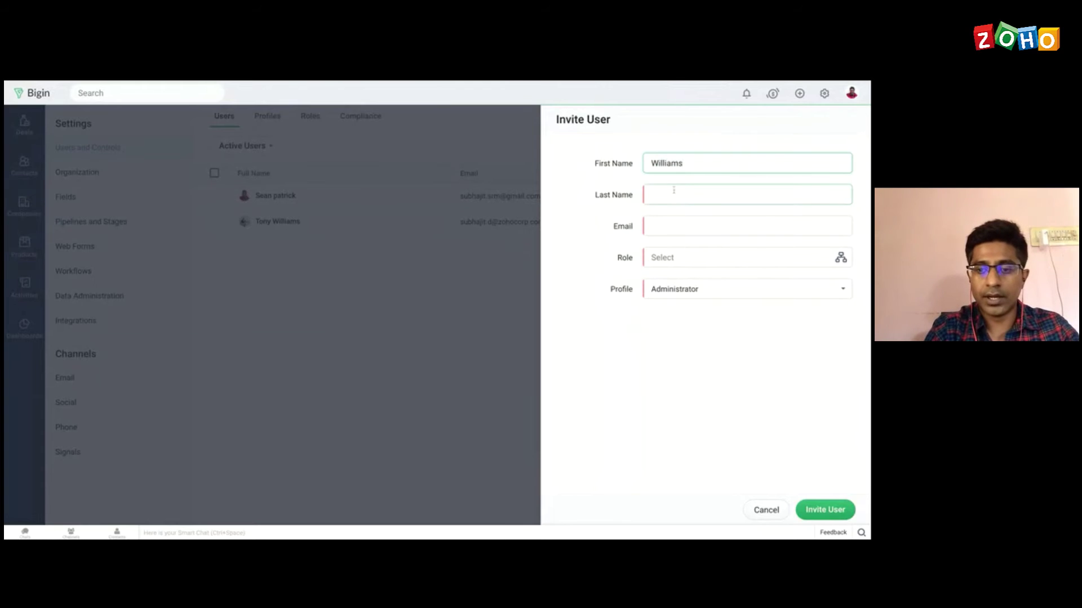
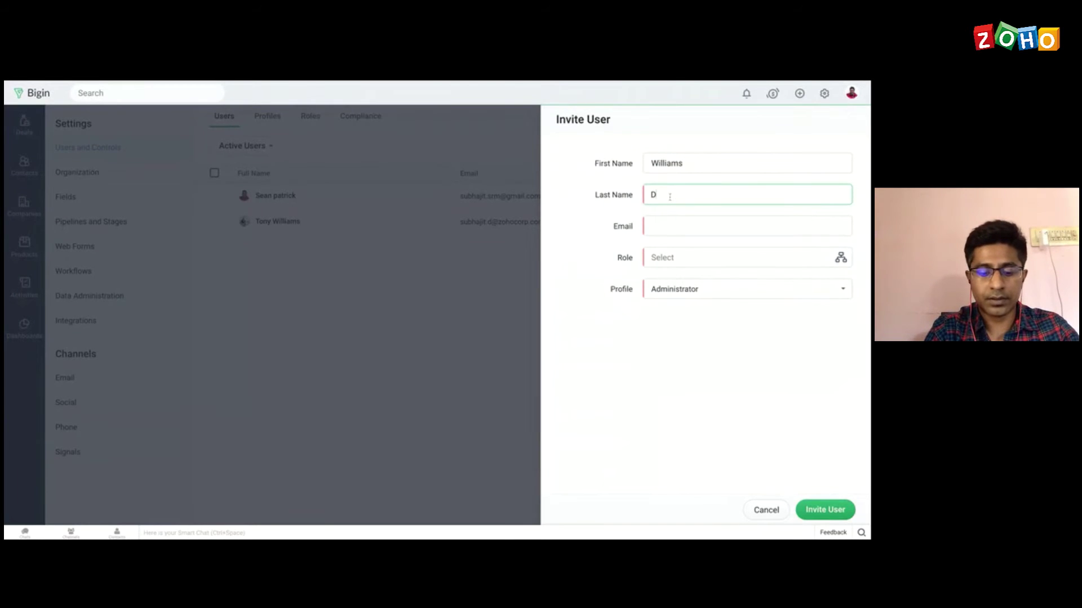
{"action": "left_click", "coordinate": [668, 226]}
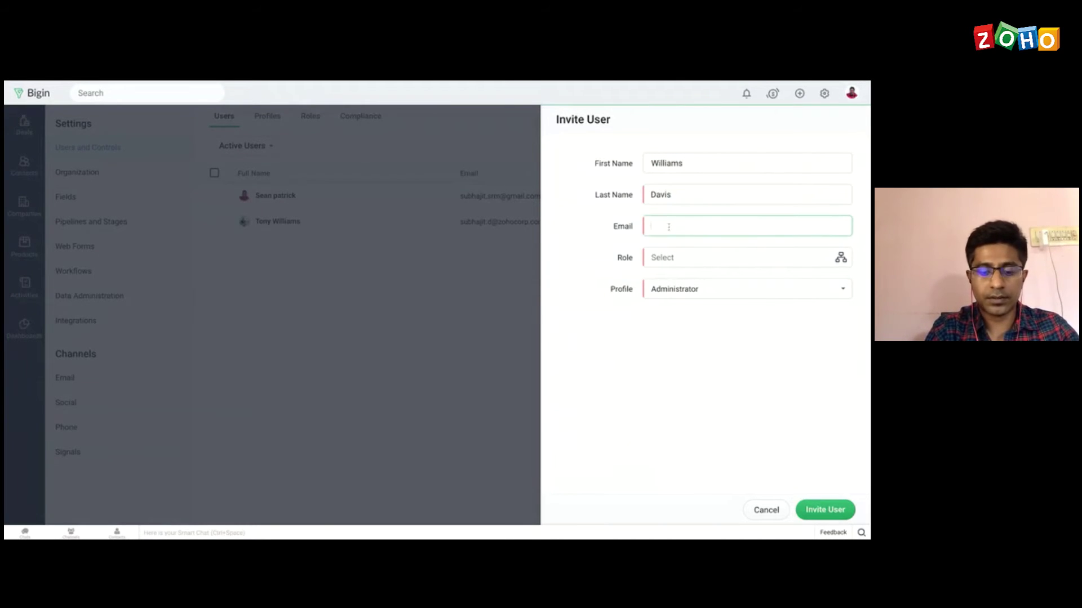
{"action": "type", "text": "Test@email"}
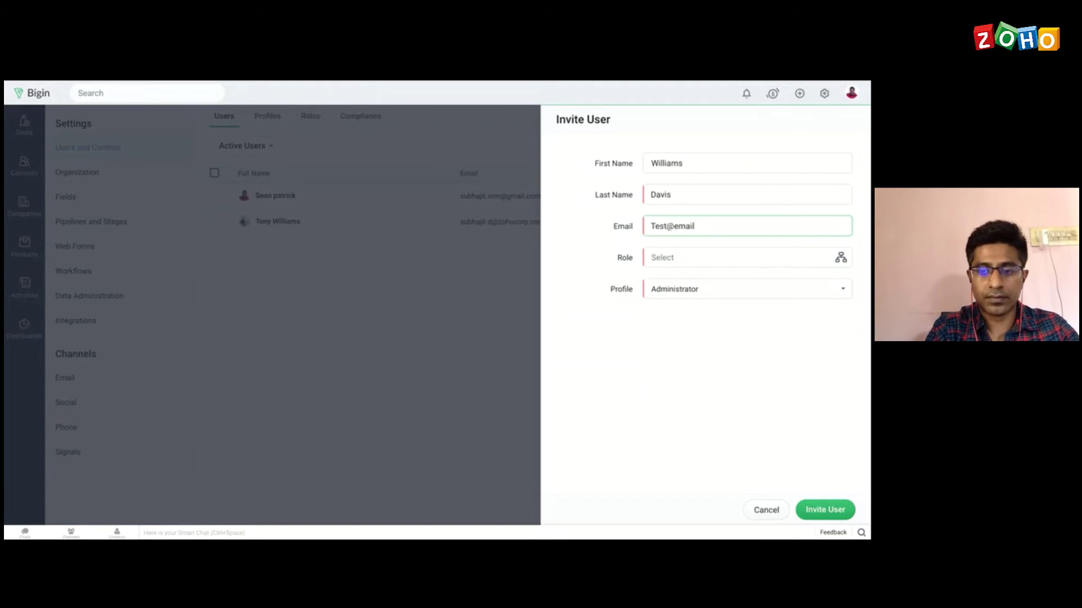
{"action": "type", "text": ".com"}
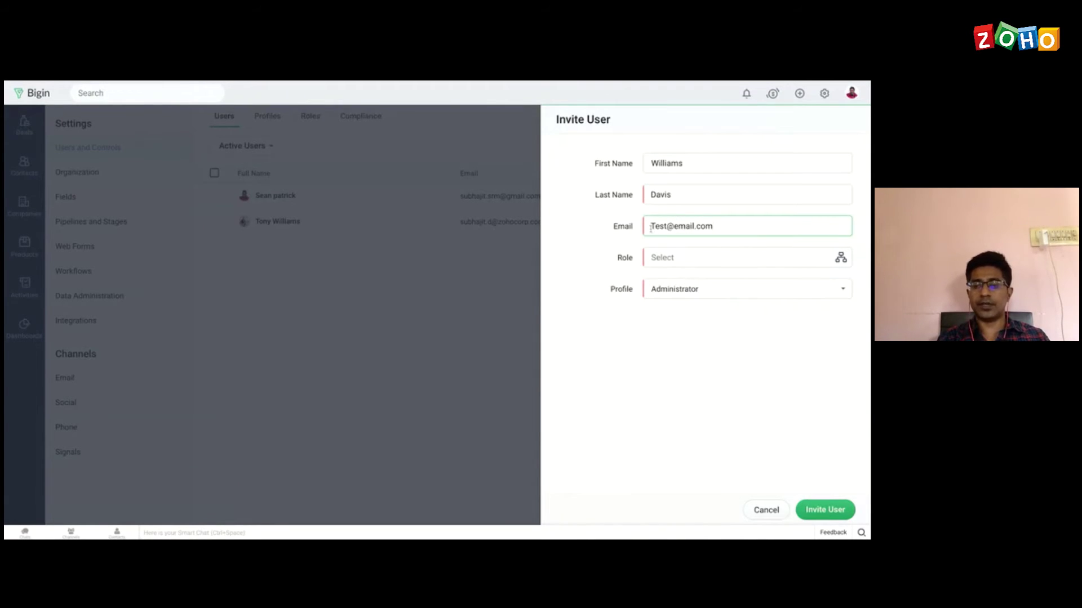
{"action": "left_click", "coordinate": [681, 259]}
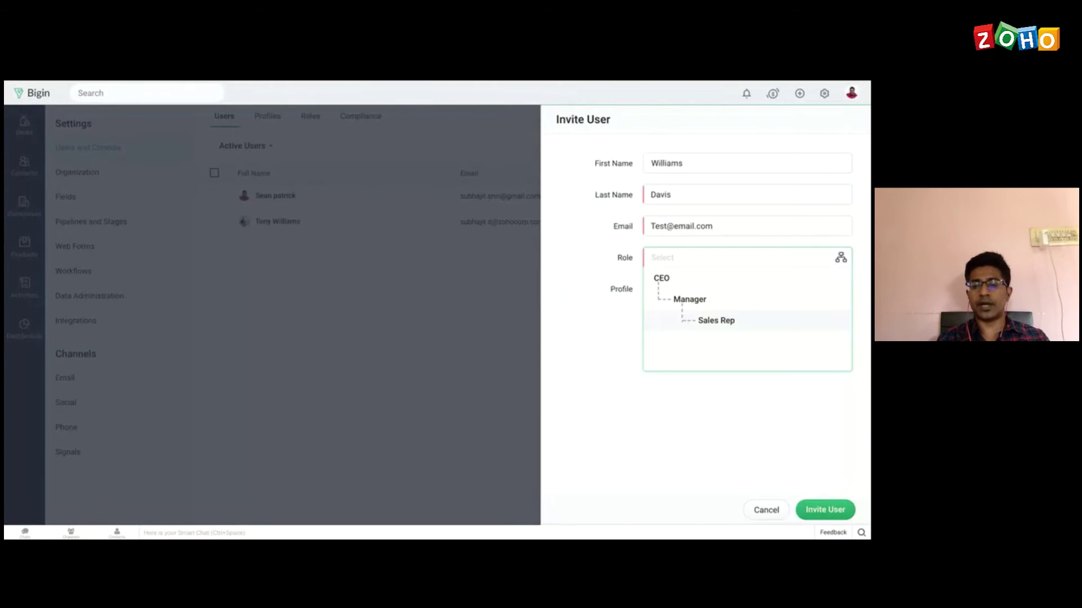
Step: Assign the Sales Rep role and Standard profile to the new user and send the invitation
{"action": "left_click", "coordinate": [716, 320]}
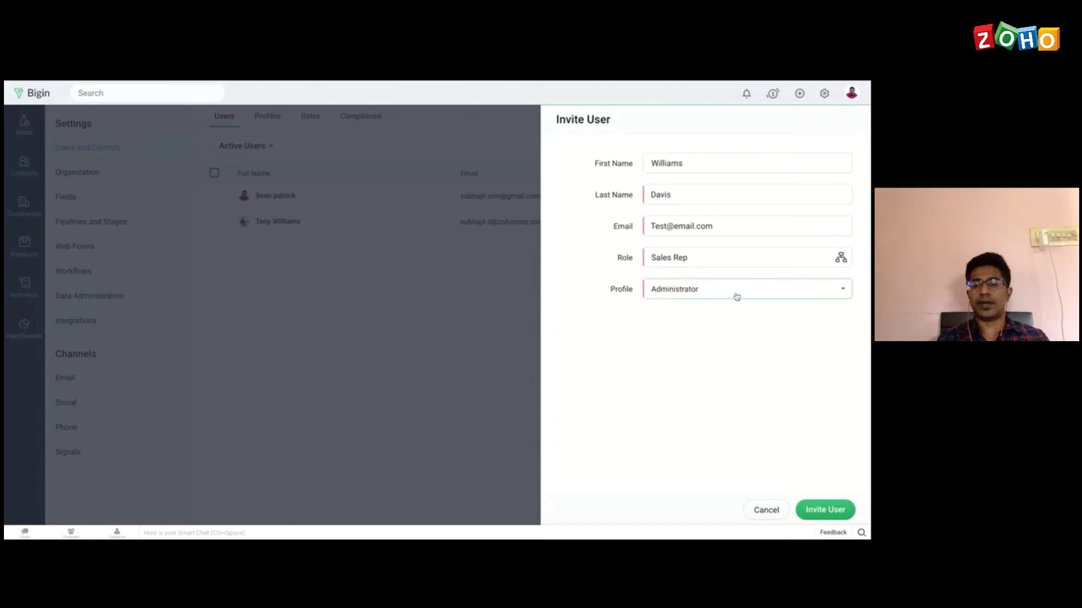
{"action": "left_click", "coordinate": [736, 294]}
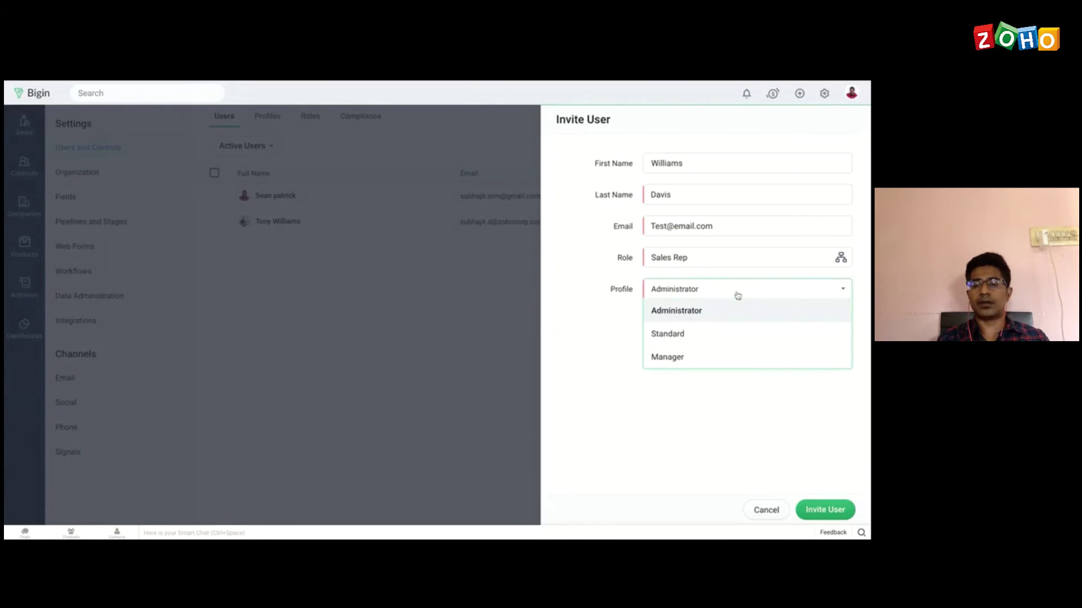
{"action": "left_click", "coordinate": [693, 339]}
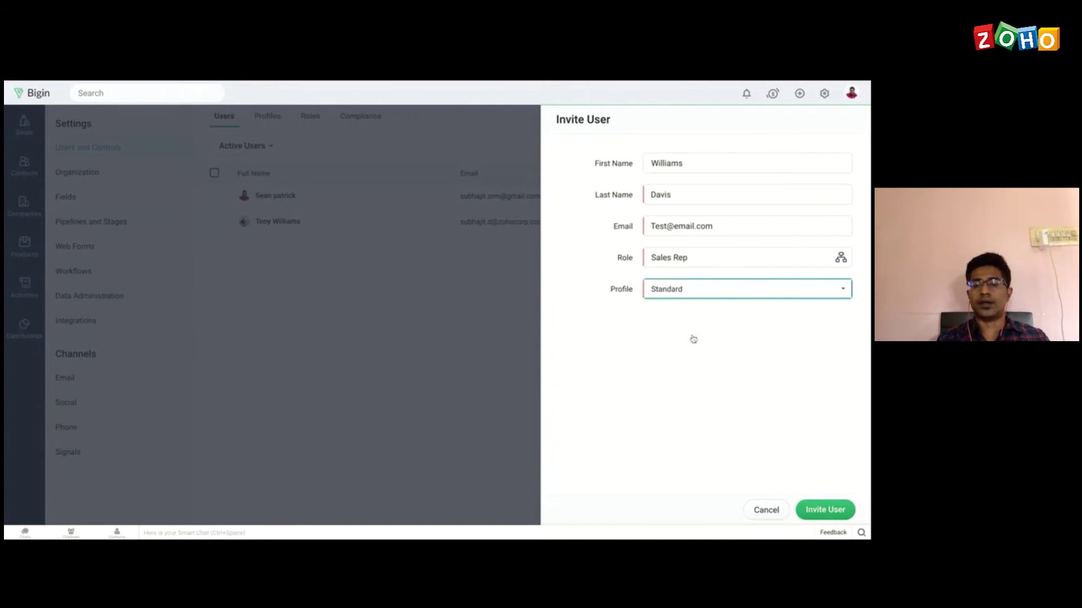
{"action": "left_click", "coordinate": [721, 296]}
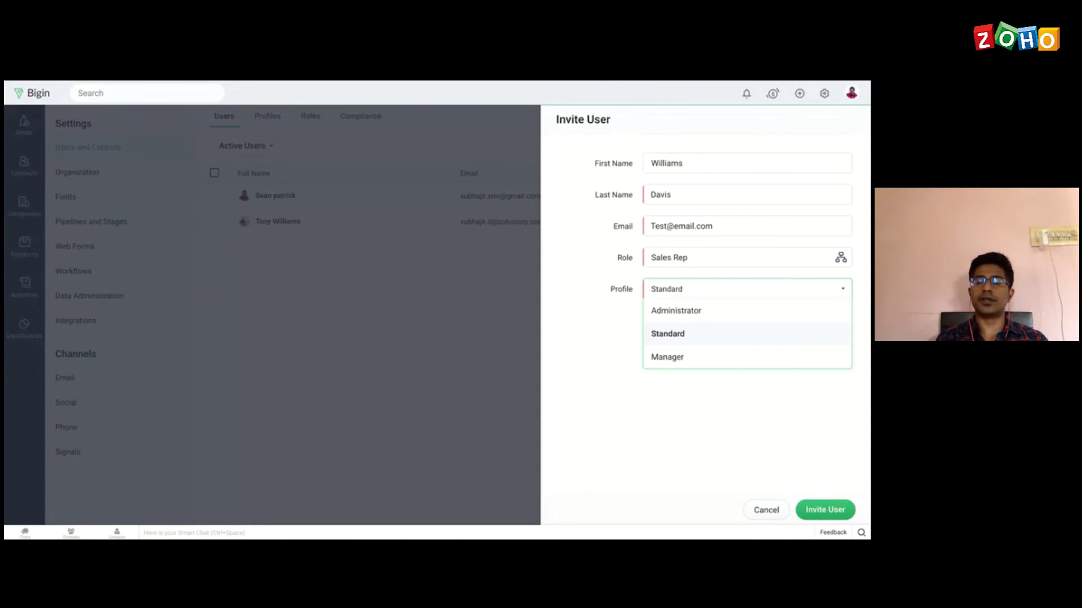
{"action": "left_click", "coordinate": [676, 313]}
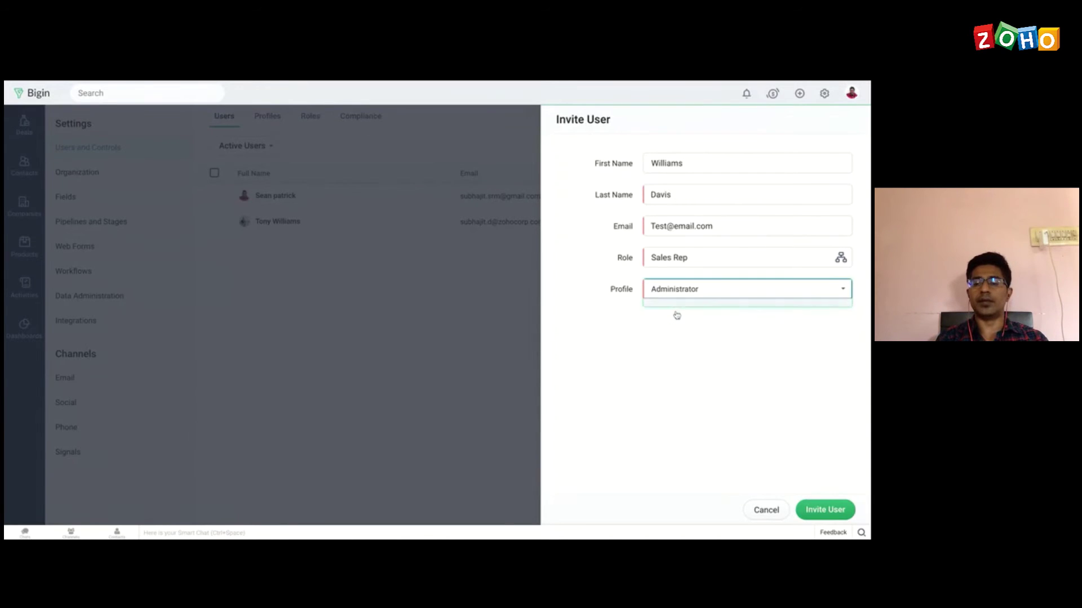
{"action": "left_click", "coordinate": [699, 289]}
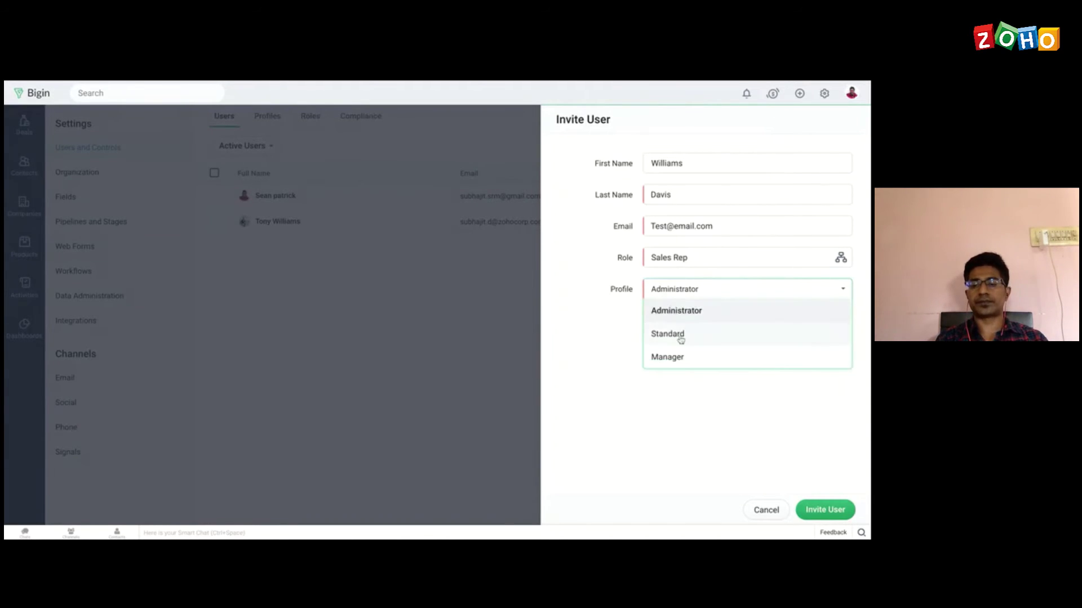
{"action": "left_click", "coordinate": [679, 336]}
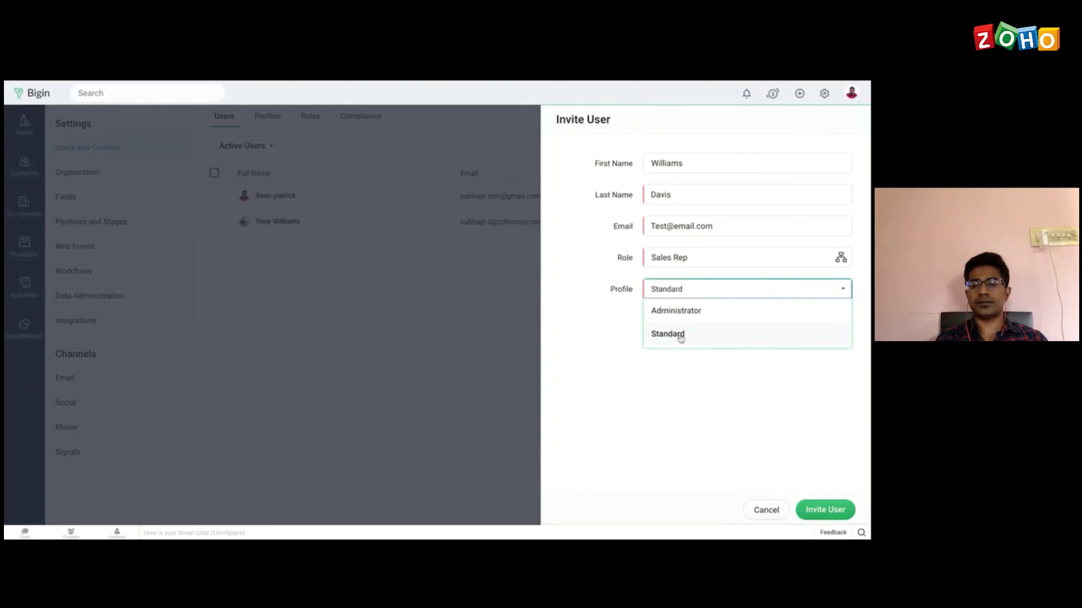
{"action": "left_click", "coordinate": [822, 510]}
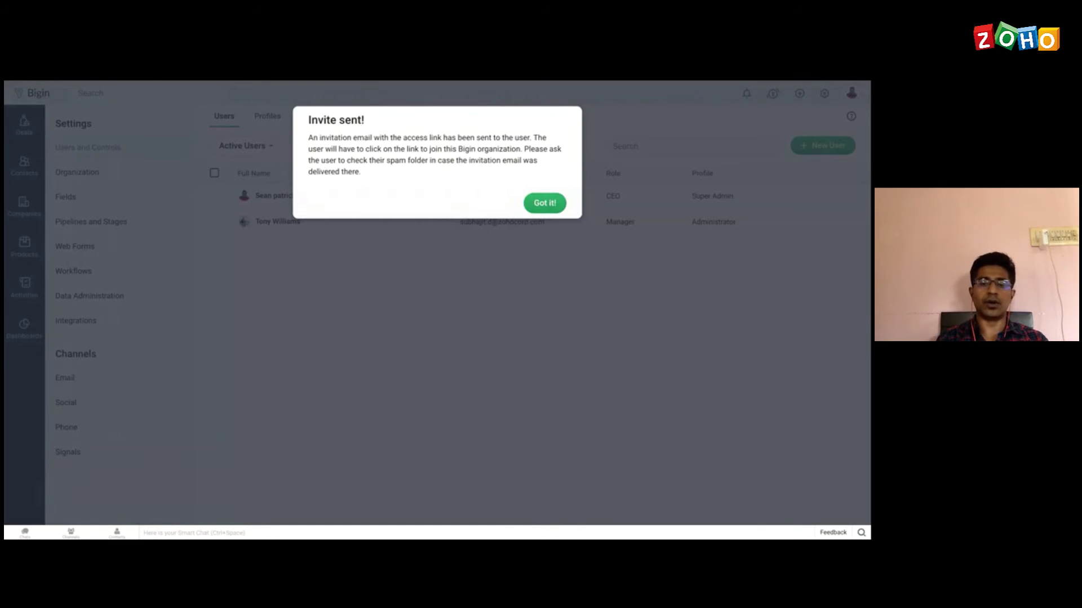
Step: Dismiss the invite-sent confirmation and return to the users list
{"action": "left_click", "coordinate": [544, 202]}
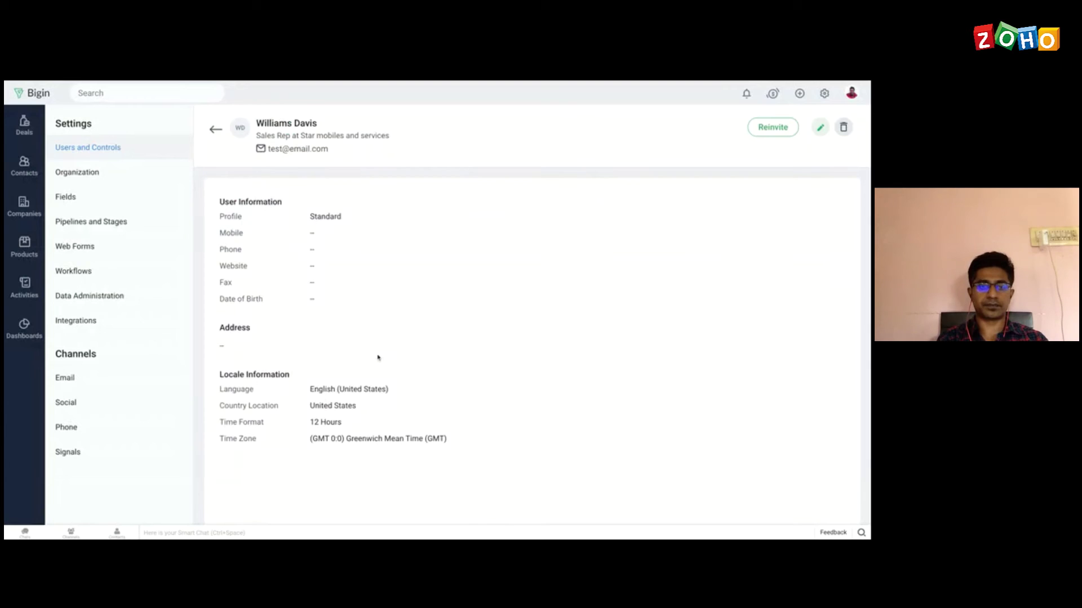
{"action": "left_click", "coordinate": [215, 131]}
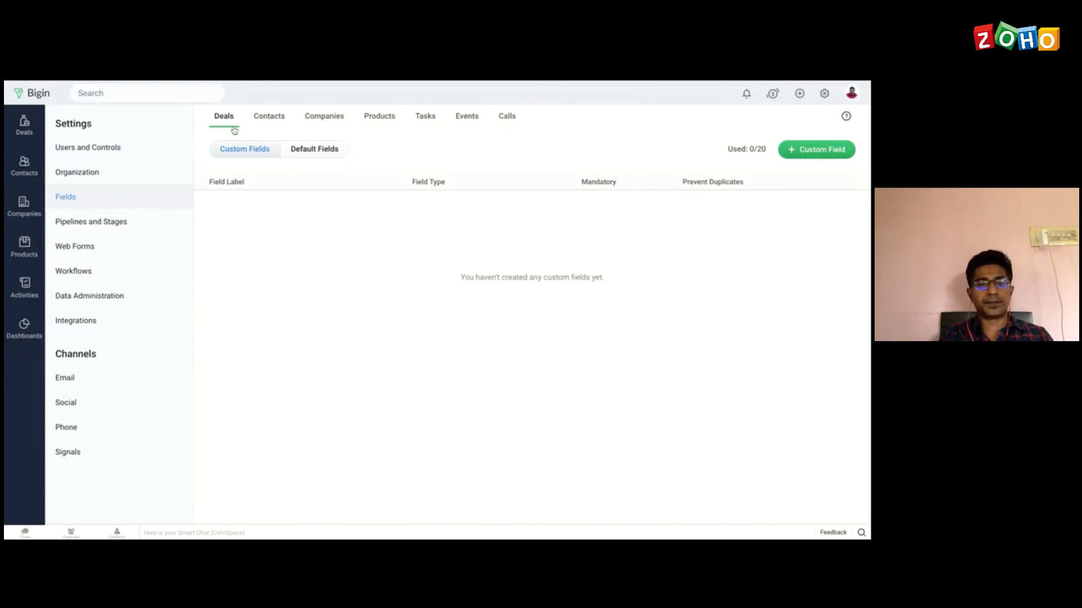
Step: Browse the Contacts default fields, then switch to the empty Contacts custom fields list
{"action": "left_click", "coordinate": [272, 117]}
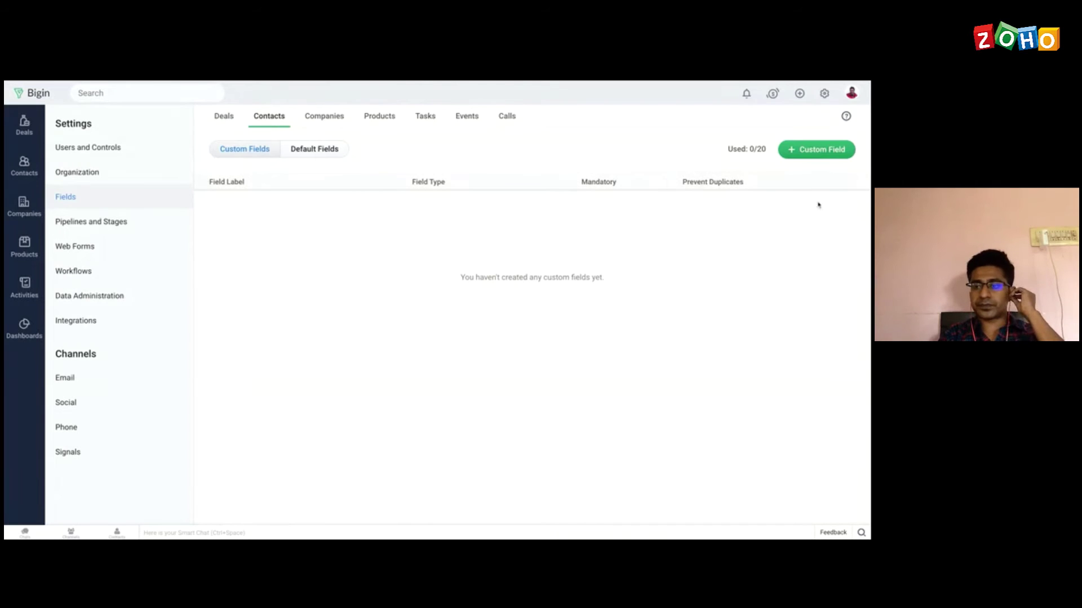
{"action": "left_click", "coordinate": [314, 149]}
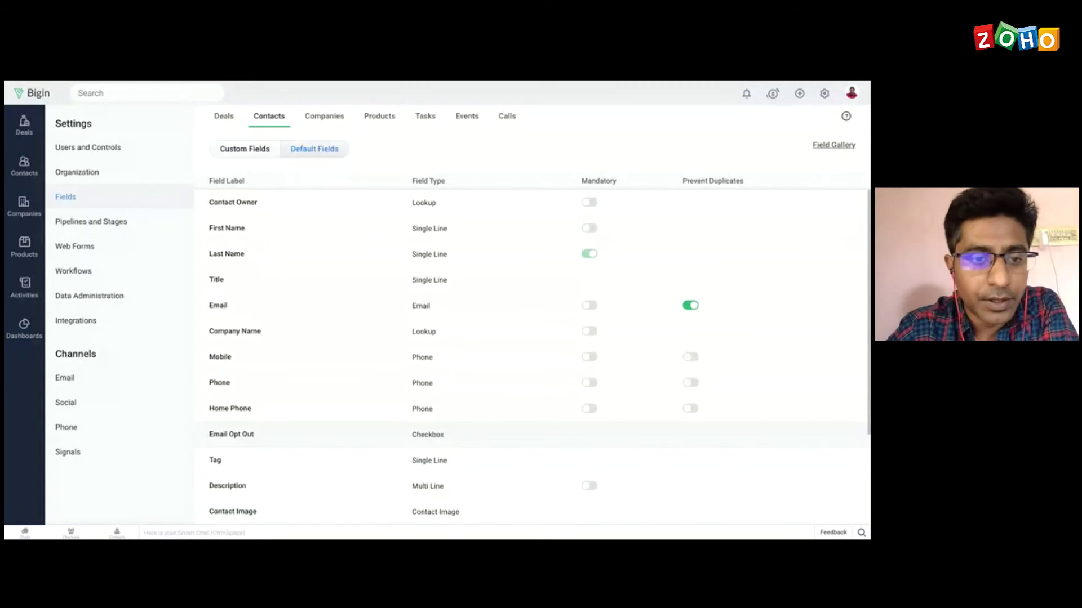
{"action": "scroll", "coordinate": [529, 434], "scroll_direction": "down", "scroll_amount": 2}
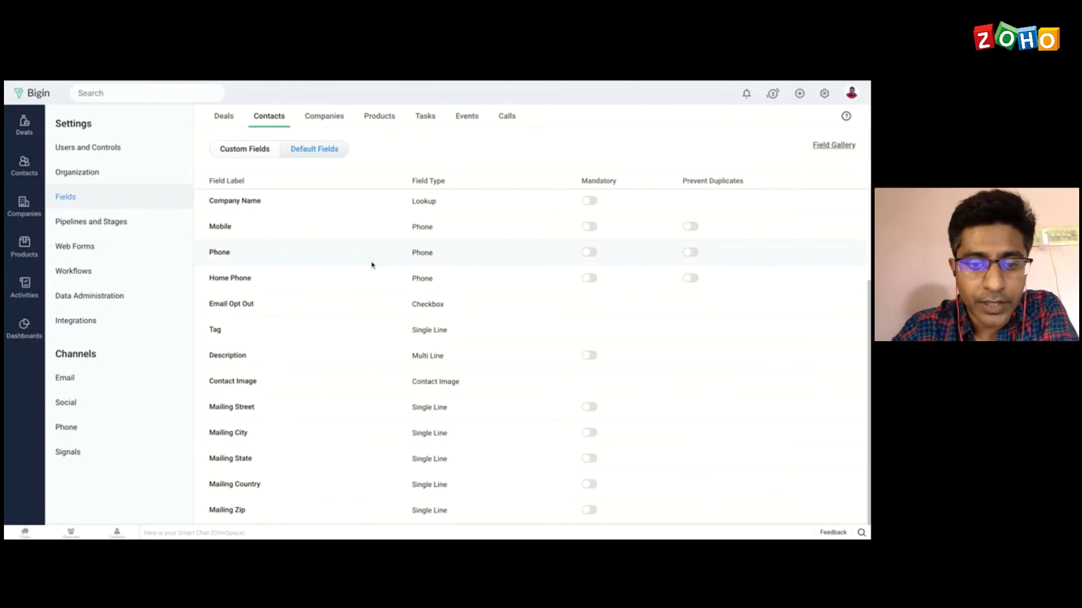
{"action": "scroll", "coordinate": [372, 265], "scroll_direction": "up", "scroll_amount": 2}
{"action": "scroll", "coordinate": [372, 265], "scroll_direction": "down", "scroll_amount": 2}
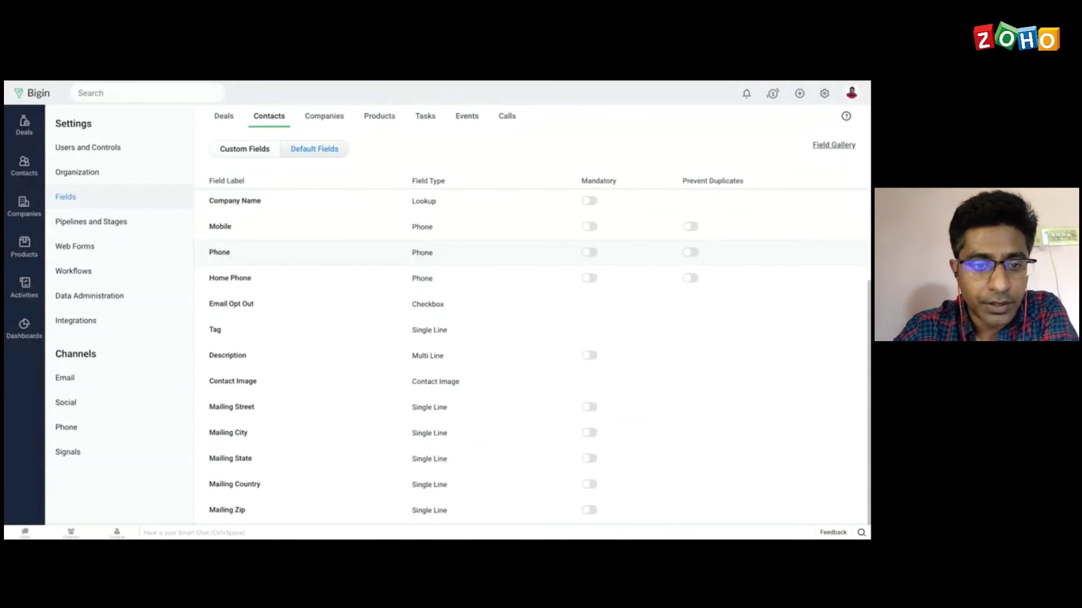
{"action": "left_click", "coordinate": [243, 151]}
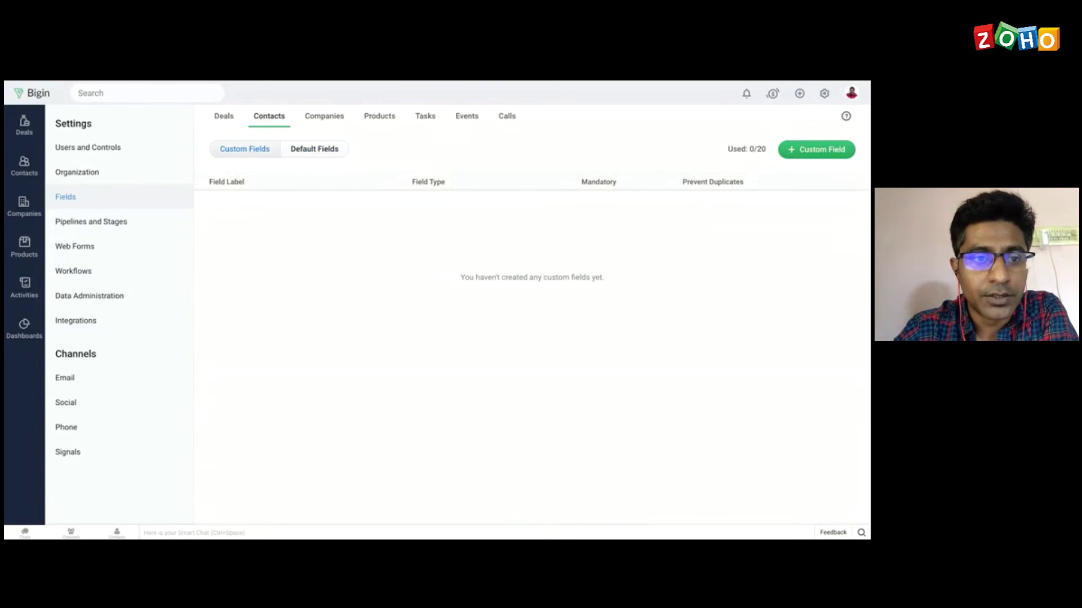
Step: Start a new Contacts custom field labelled Phone 2 with field type Phone
{"action": "left_click", "coordinate": [823, 152]}
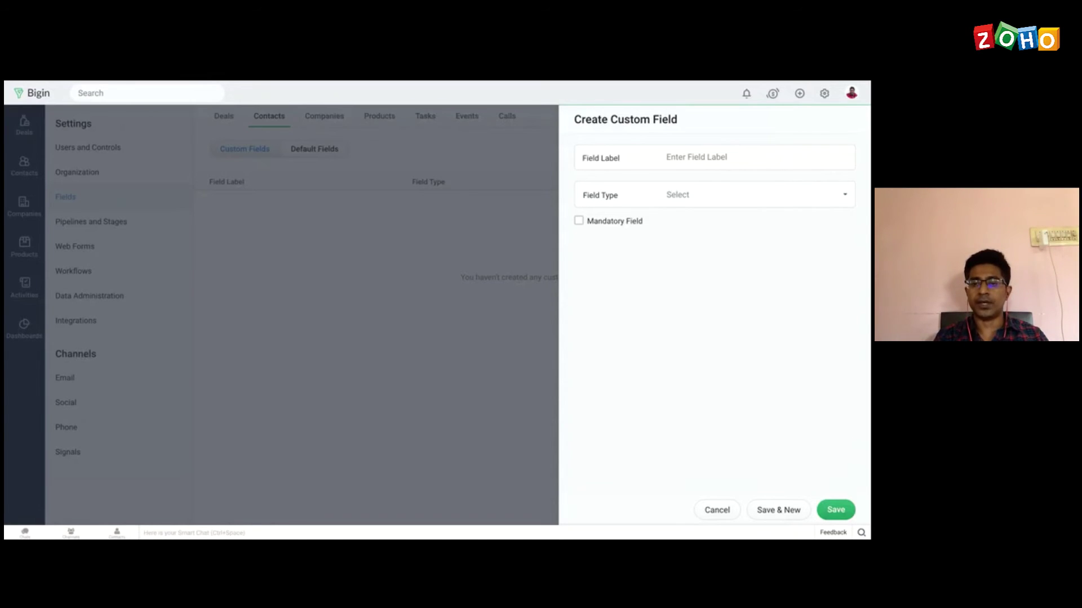
{"action": "left_click", "coordinate": [649, 165]}
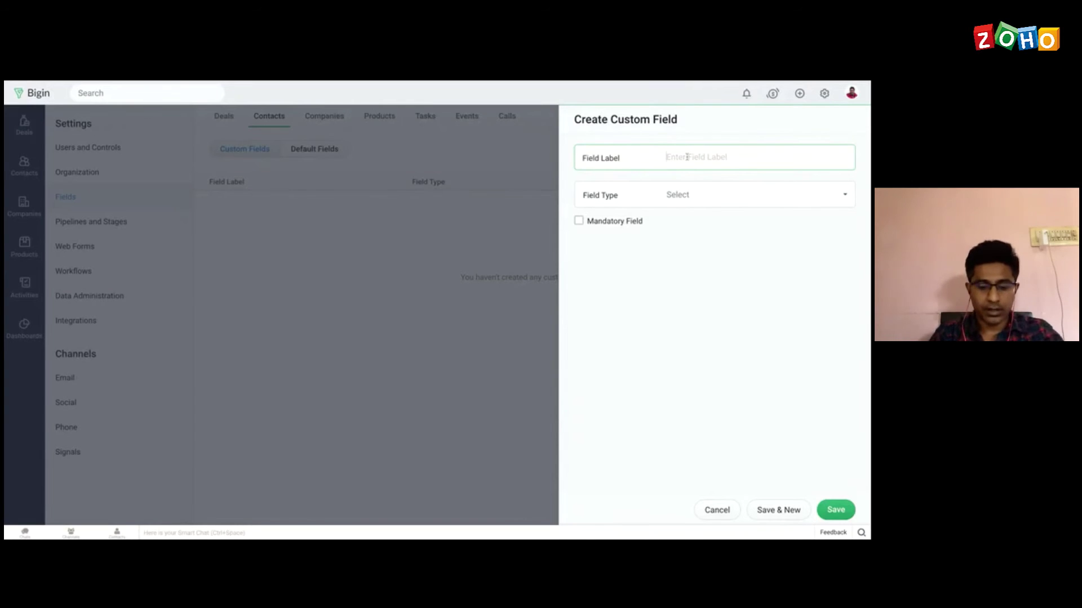
{"action": "type", "text": "Email"}
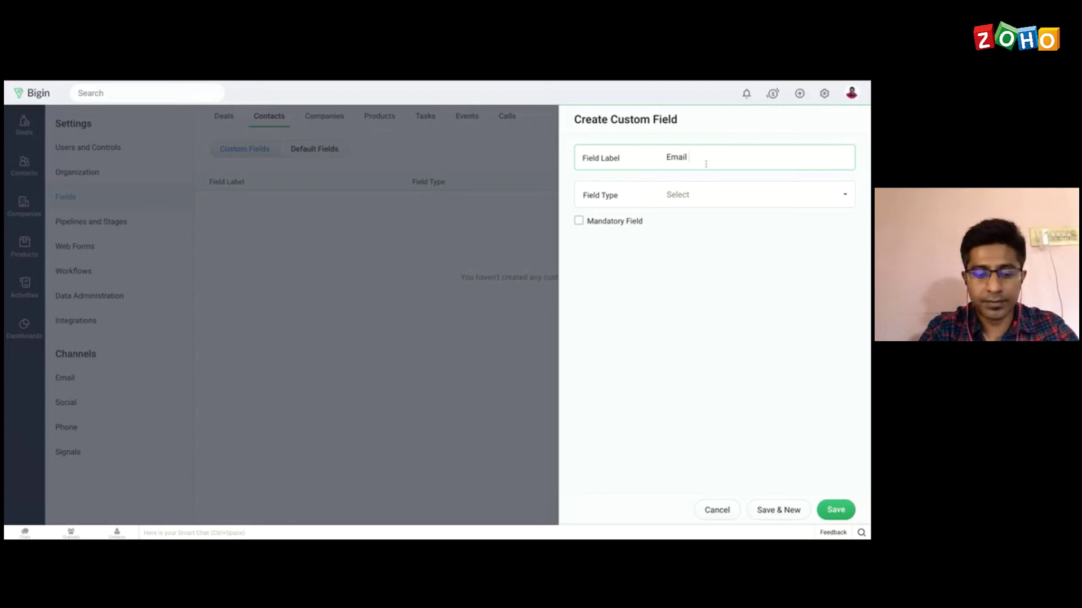
{"action": "type", "text": " 2"}
{"action": "left_click", "coordinate": [739, 195]}
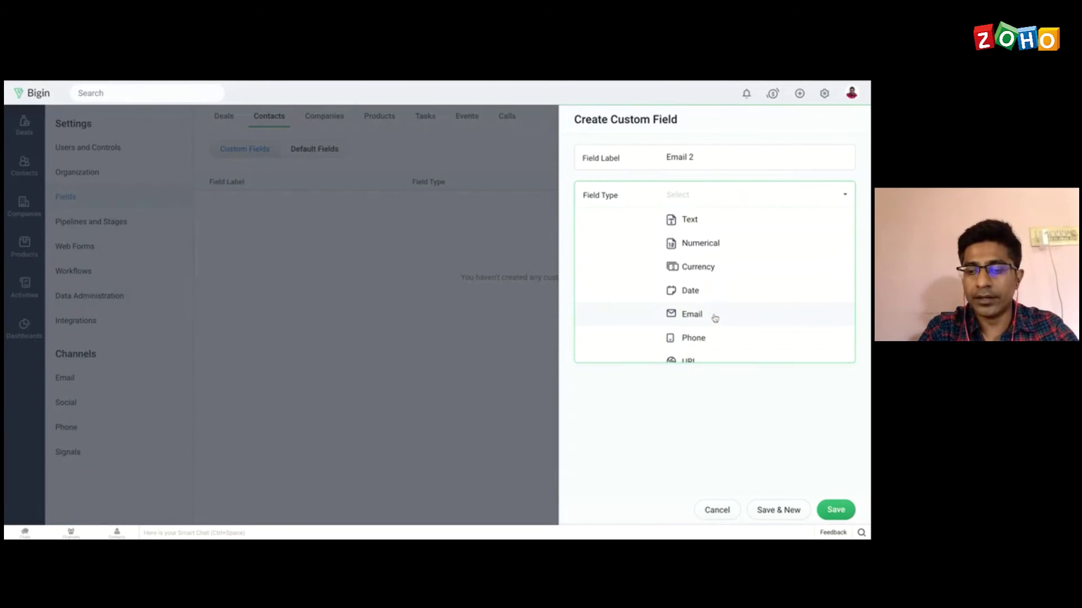
{"action": "left_click", "coordinate": [715, 318]}
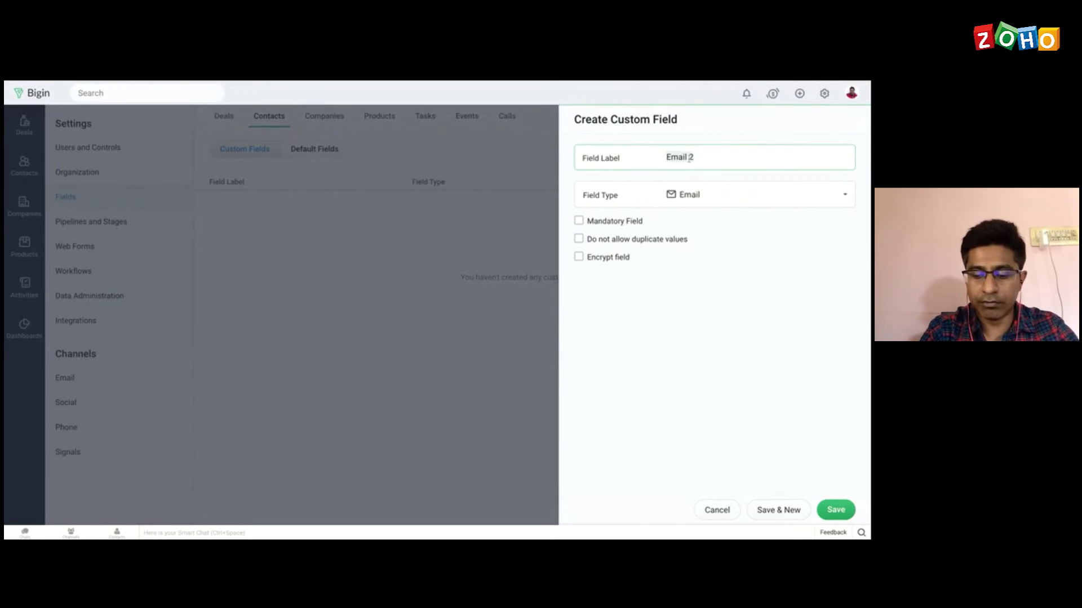
{"action": "key", "text": "ctrl+a"}
{"action": "type", "text": "Phone 2"}
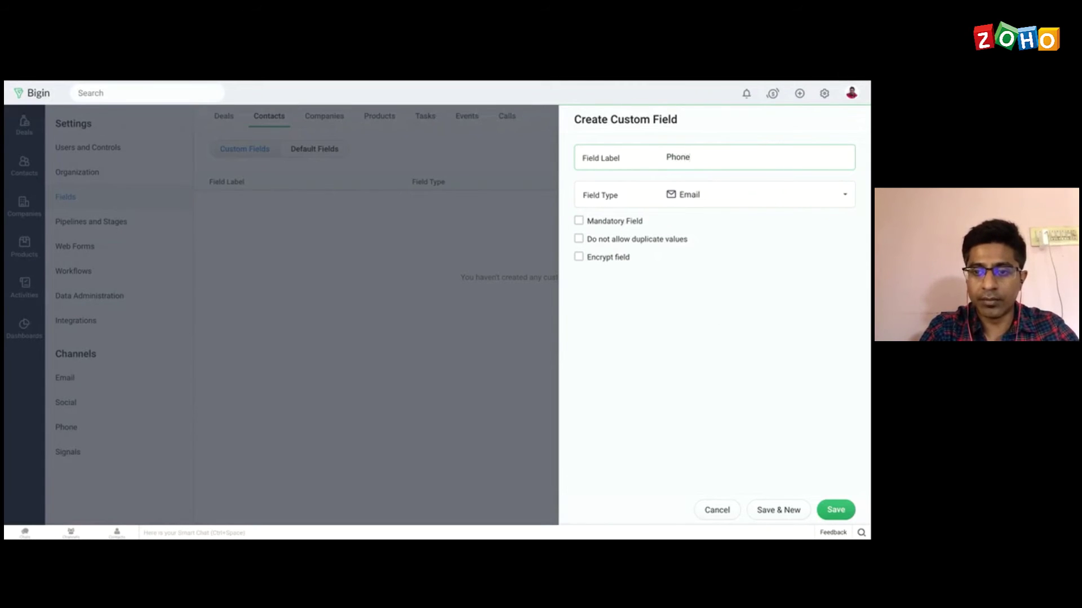
{"action": "left_click", "coordinate": [743, 195]}
{"action": "left_click", "coordinate": [695, 344]}
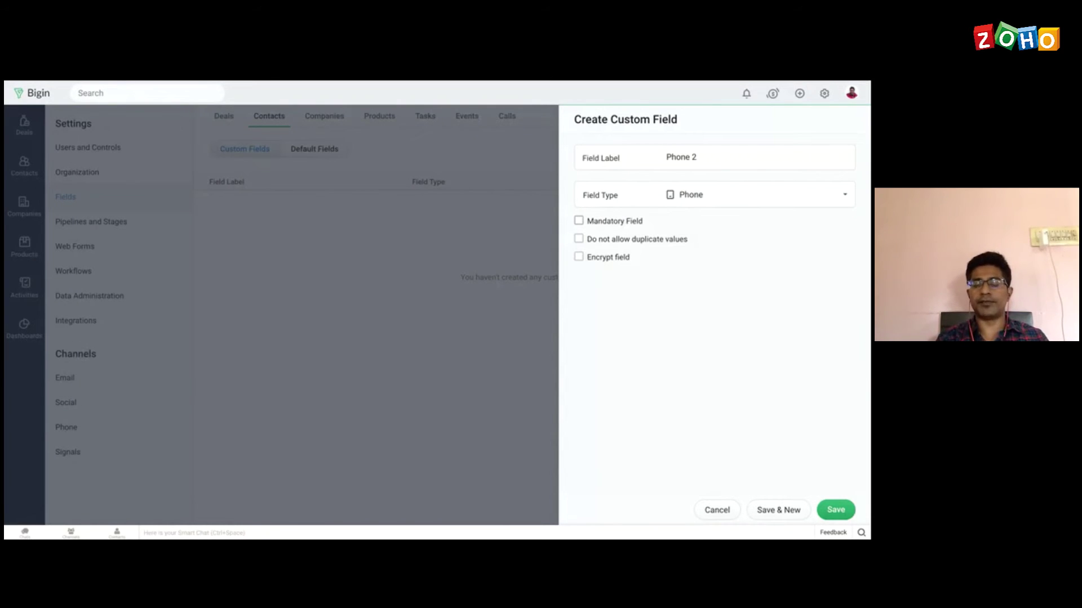
Step: Leave Phone 2 optional, unencrypted and without the no-duplicates option, and save it
{"action": "left_click", "coordinate": [578, 220]}
{"action": "left_click", "coordinate": [578, 257]}
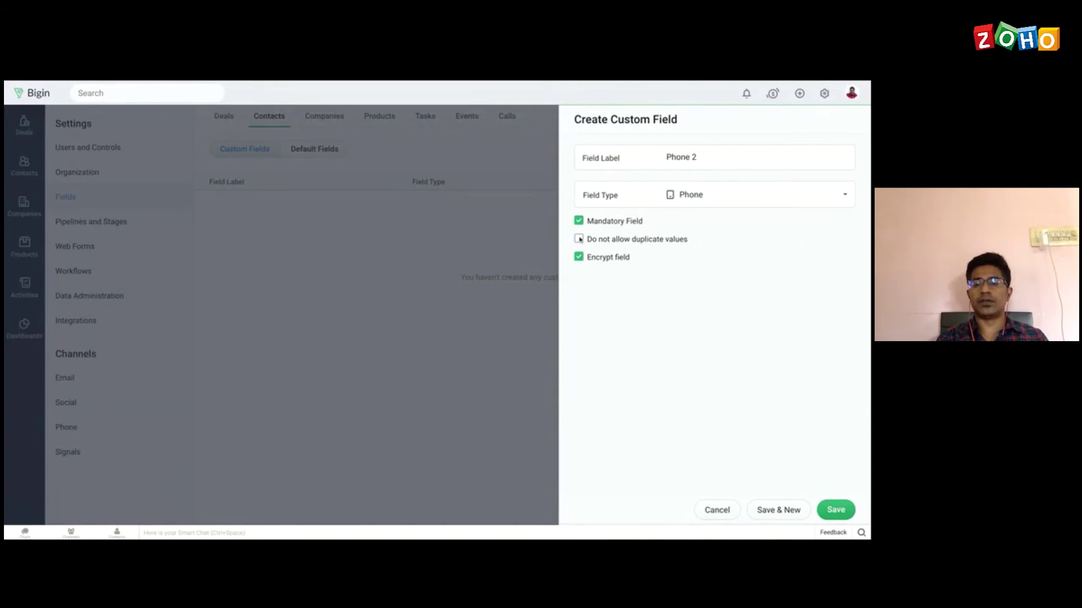
{"action": "left_click", "coordinate": [579, 239]}
{"action": "left_click", "coordinate": [579, 239]}
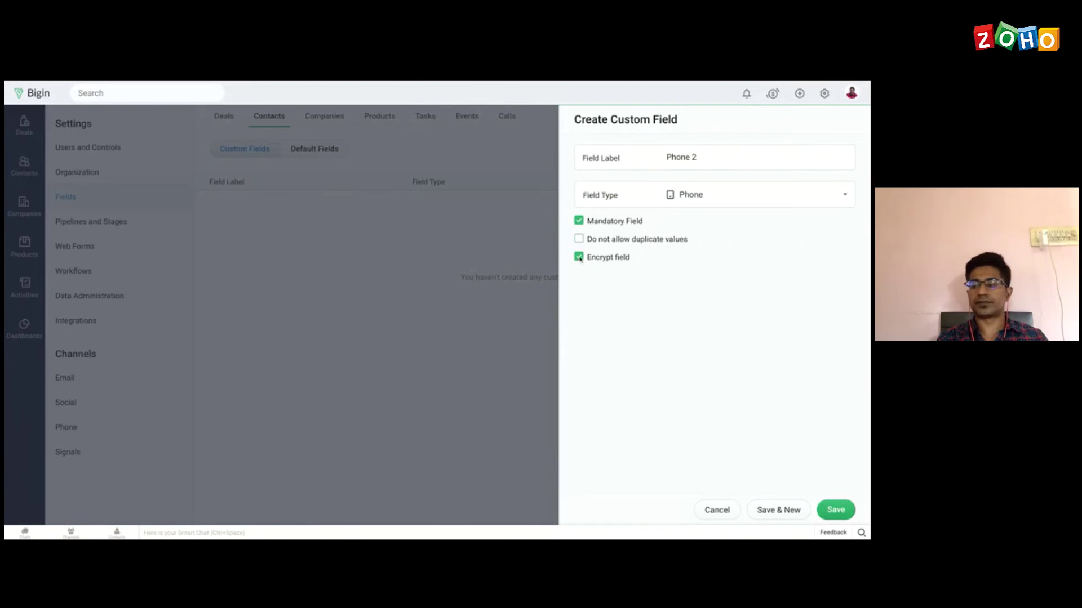
{"action": "left_click", "coordinate": [580, 258]}
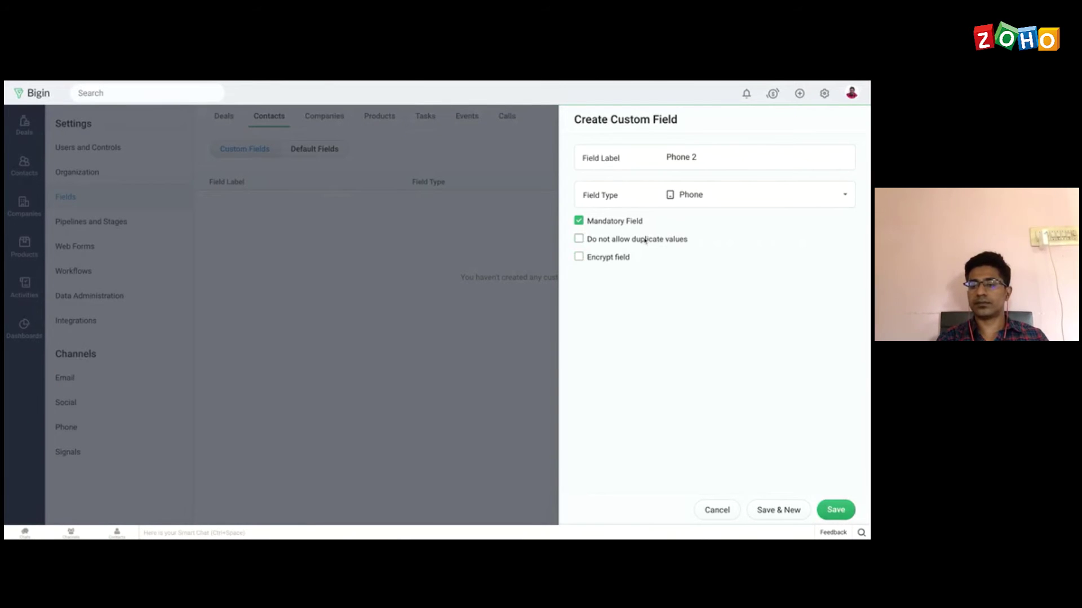
{"action": "left_click", "coordinate": [578, 221]}
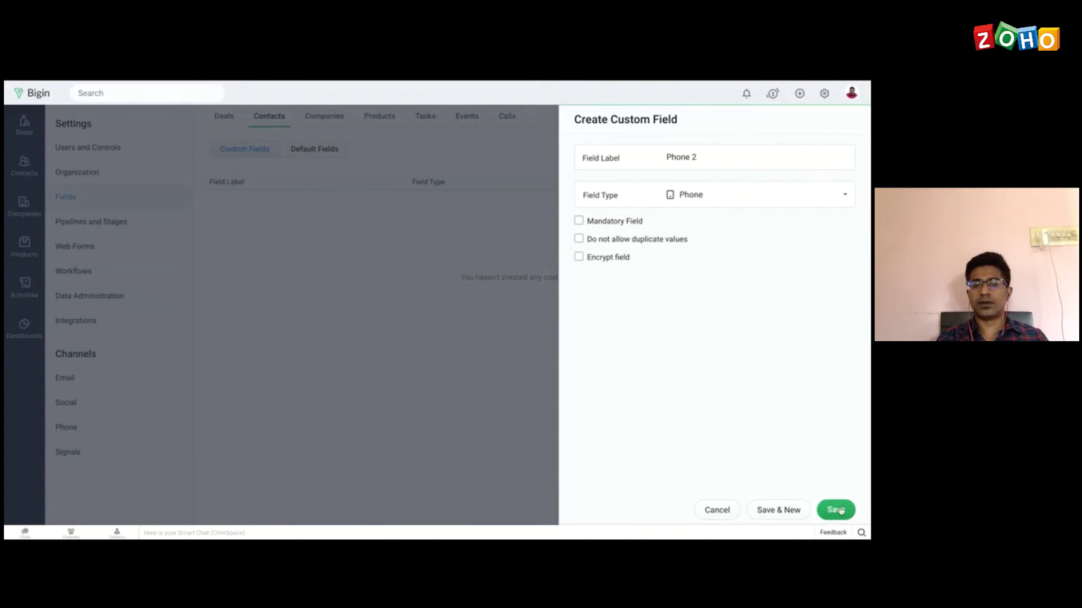
{"action": "left_click", "coordinate": [836, 510]}
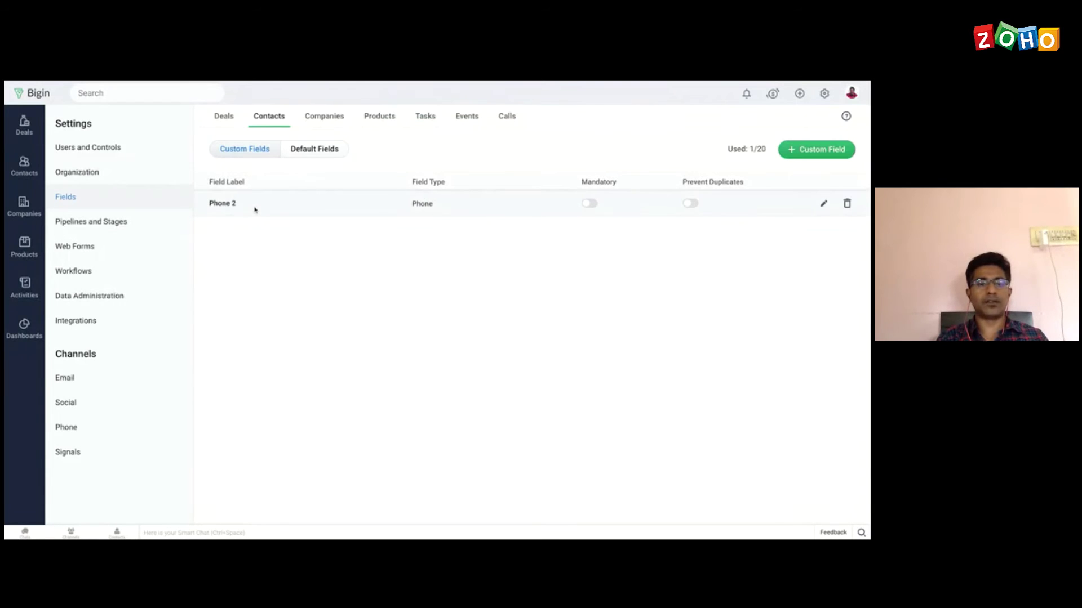
Step: Check the new-contact form in Contacts for the Phone 2 field, then cancel it
{"action": "left_click", "coordinate": [20, 173]}
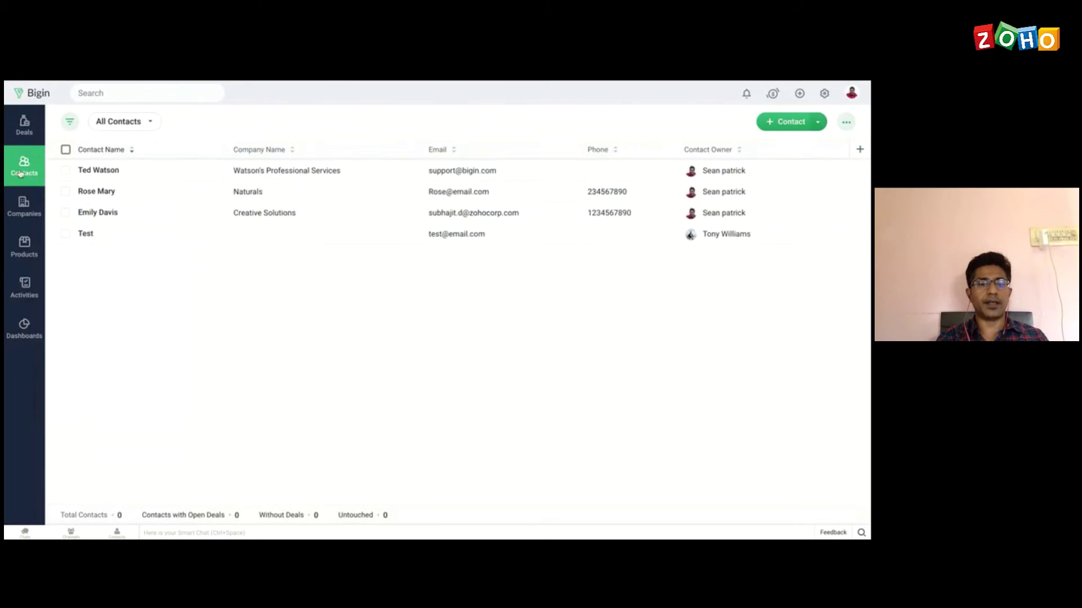
{"action": "left_click", "coordinate": [776, 125]}
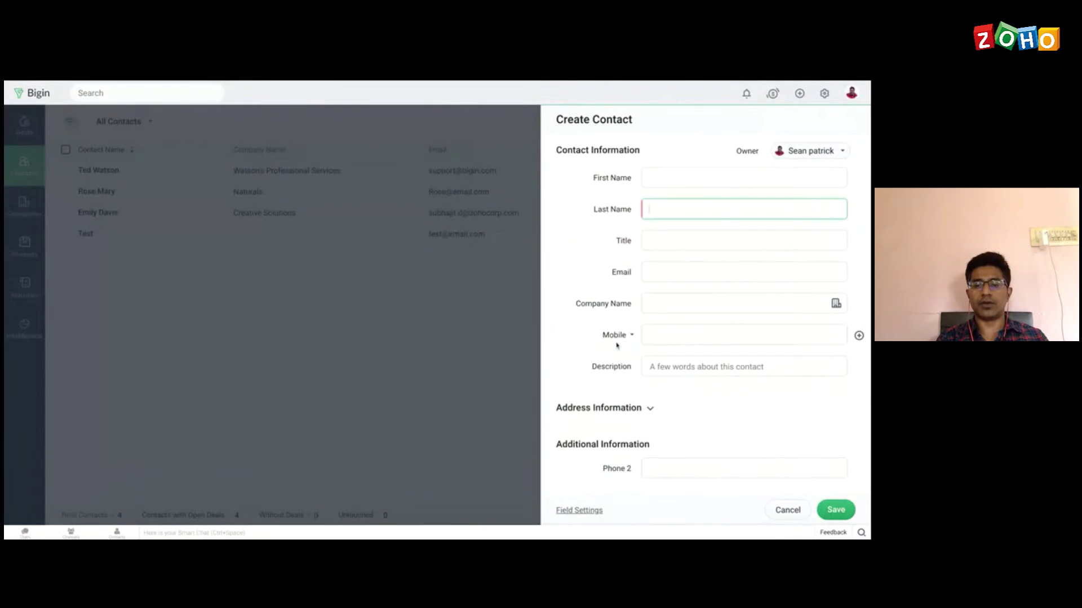
{"action": "left_click", "coordinate": [662, 472]}
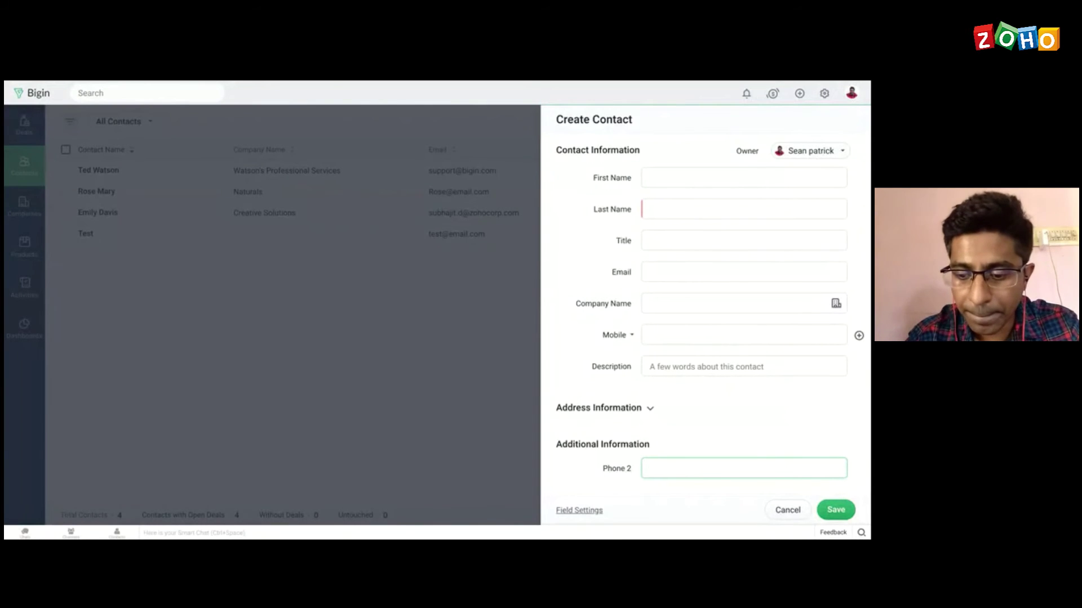
{"action": "left_click", "coordinate": [788, 510]}
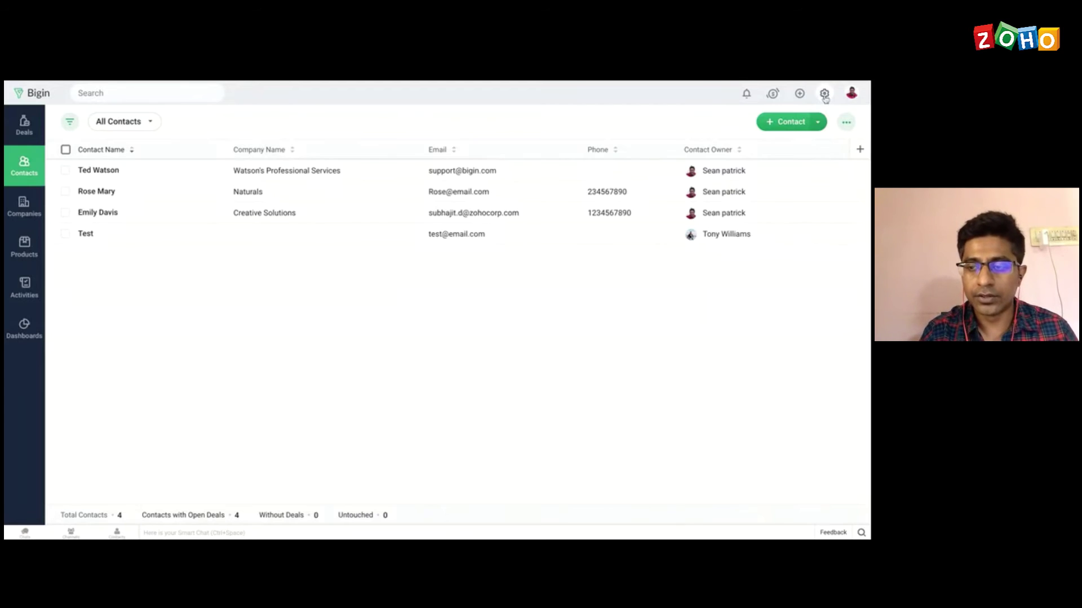
Step: Go from Settings through Fields to the Pipelines and Stages settings
{"action": "left_click", "coordinate": [825, 94]}
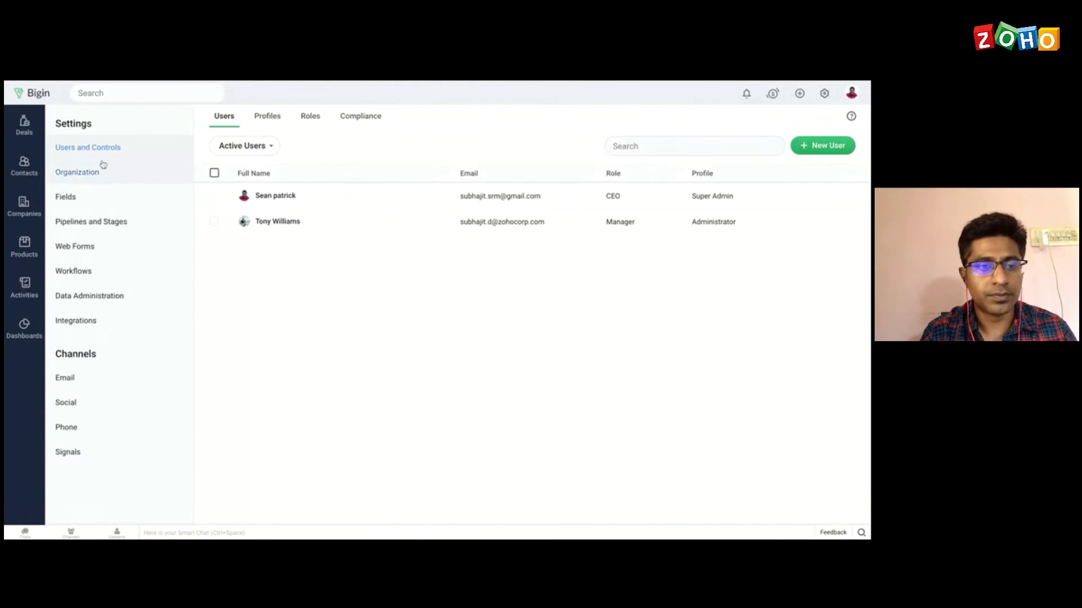
{"action": "left_click", "coordinate": [82, 198]}
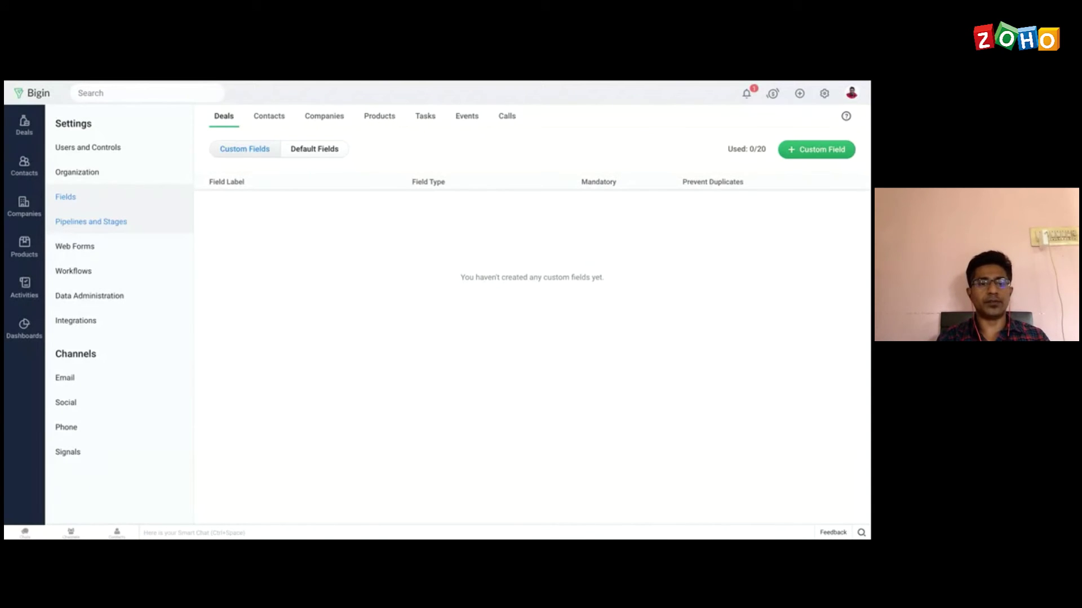
{"action": "left_click", "coordinate": [91, 222]}
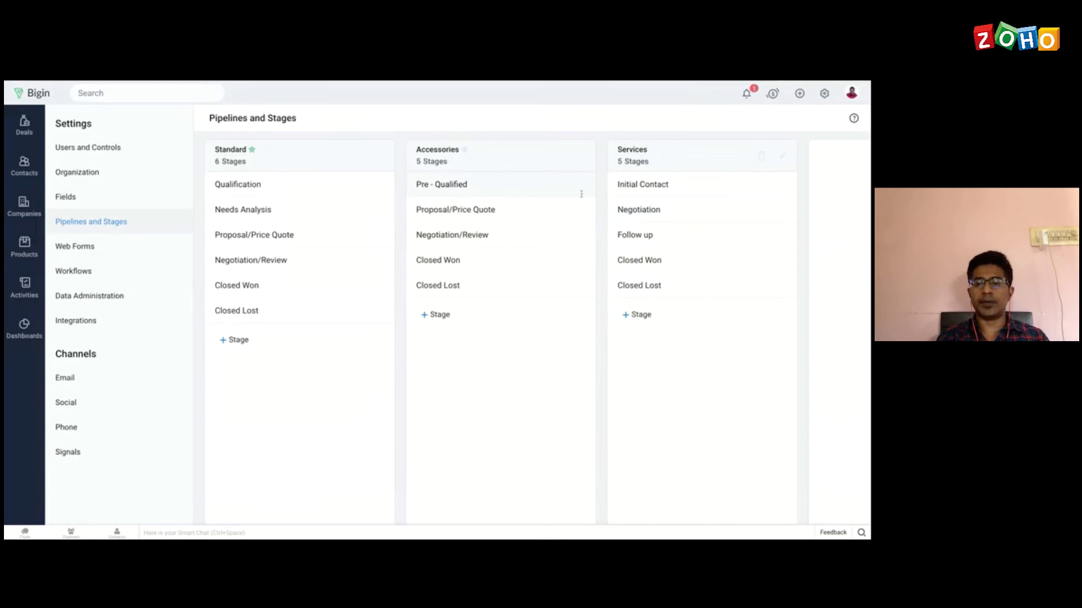
Step: Create a new pipeline named Insurance
{"action": "scroll", "coordinate": [765, 304], "scroll_direction": "right", "scroll_amount": 5}
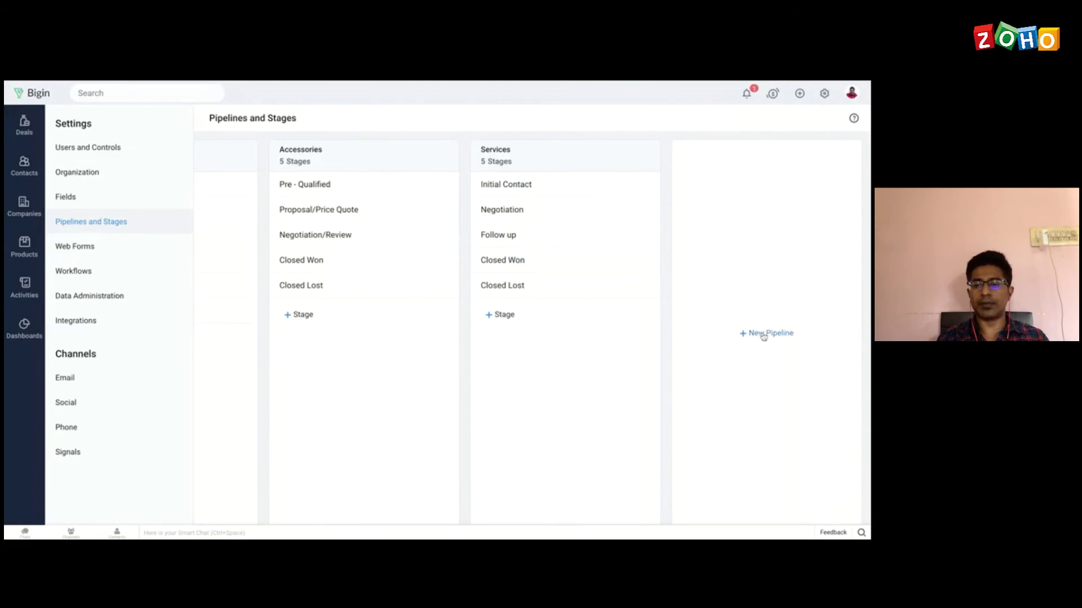
{"action": "left_click", "coordinate": [764, 337]}
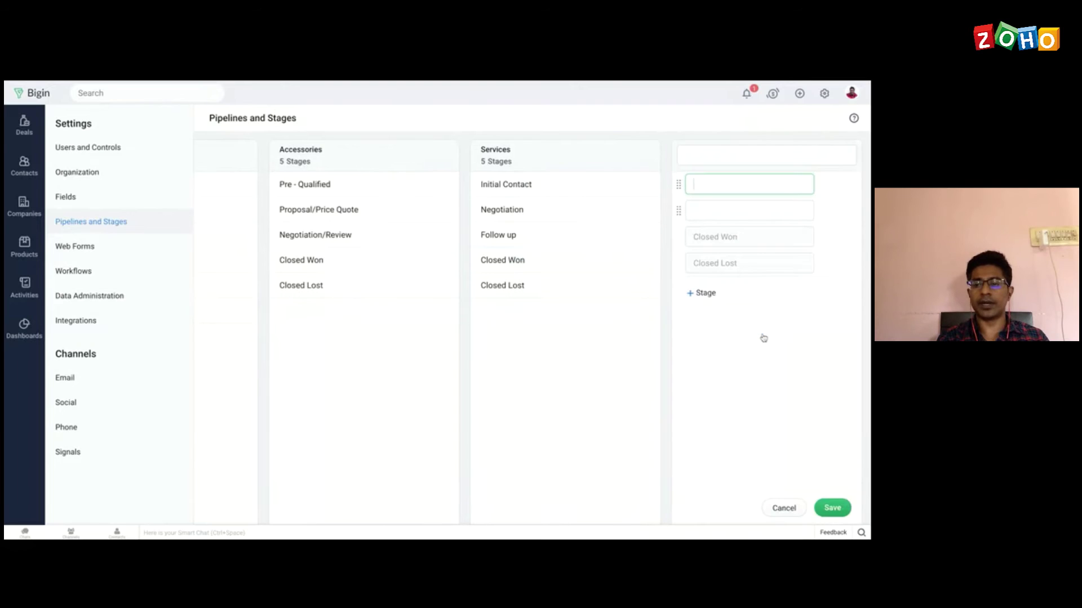
{"action": "left_click", "coordinate": [702, 152]}
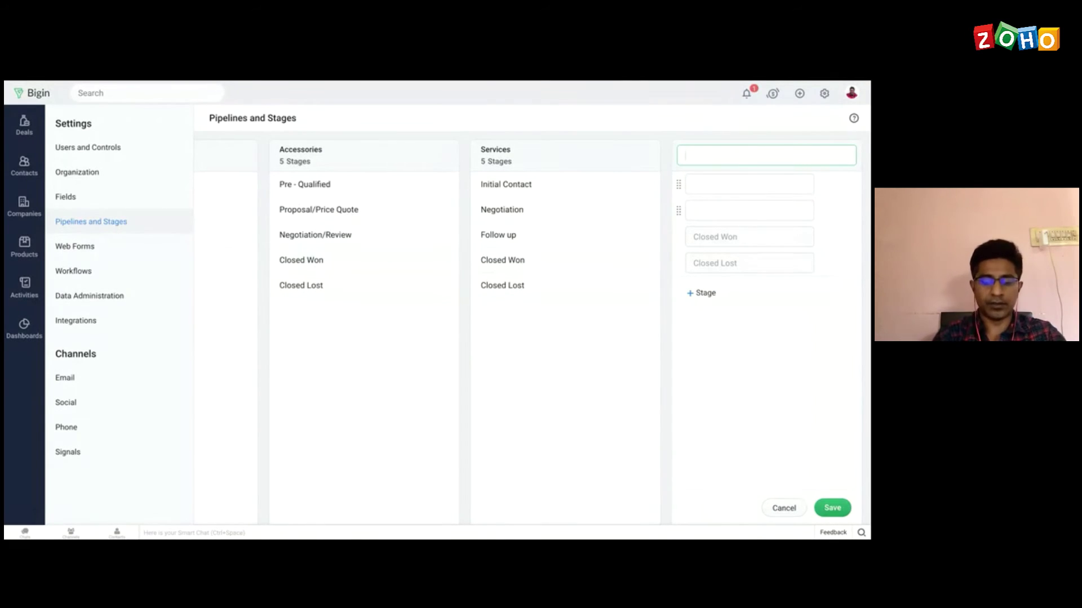
{"action": "type", "text": "Insurance"}
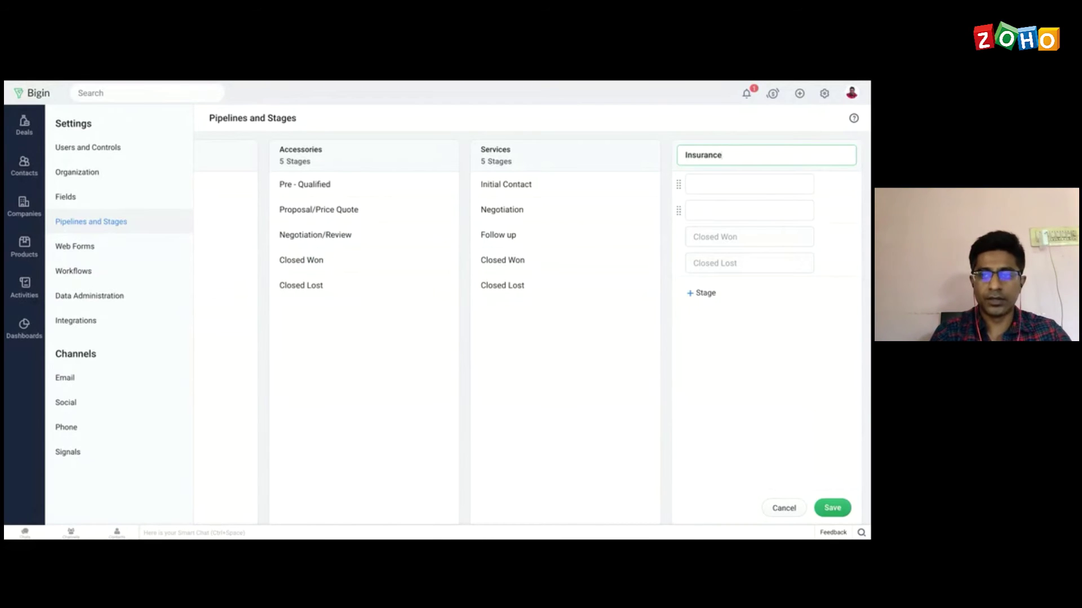
Step: Add Initial Contact and Proposal/Price Quote stages to Insurance plus another stage, then return to Settings
{"action": "left_click", "coordinate": [714, 182]}
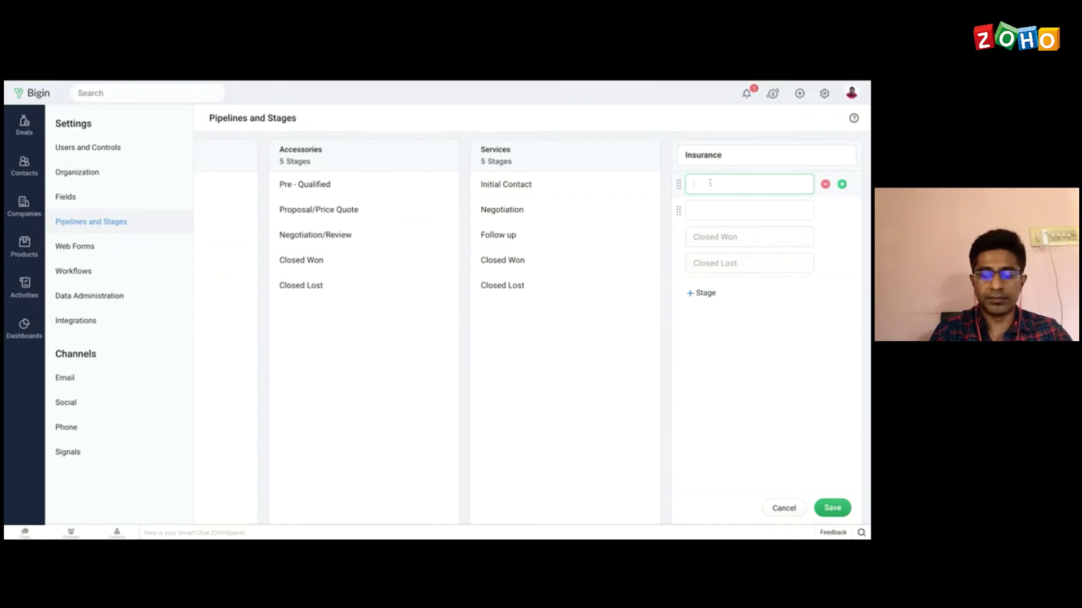
{"action": "type", "text": "in"}
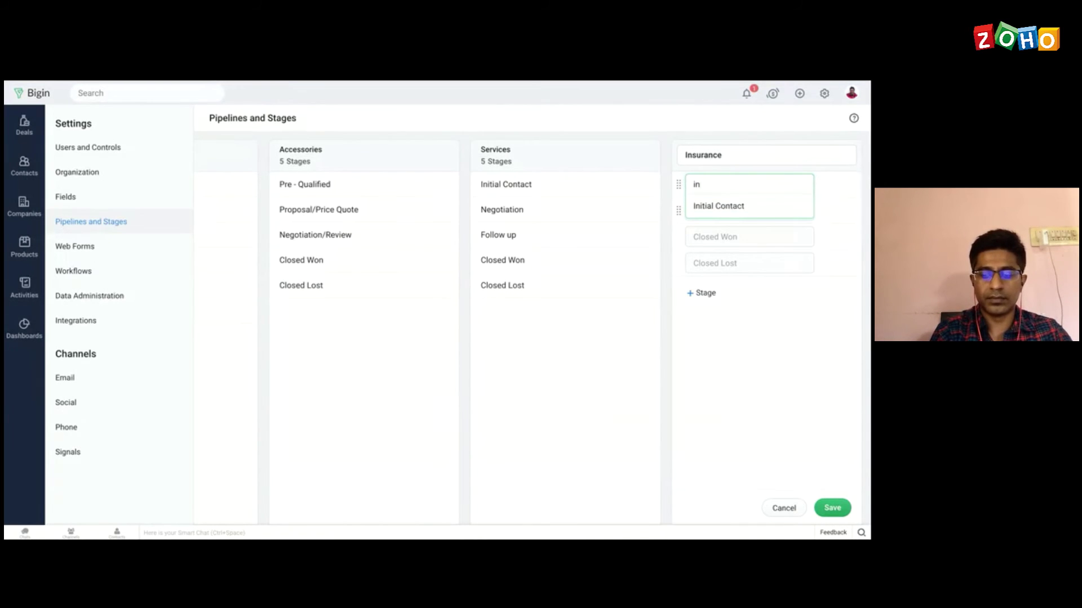
{"action": "type", "text": "titial"}
{"action": "left_click", "coordinate": [756, 218]}
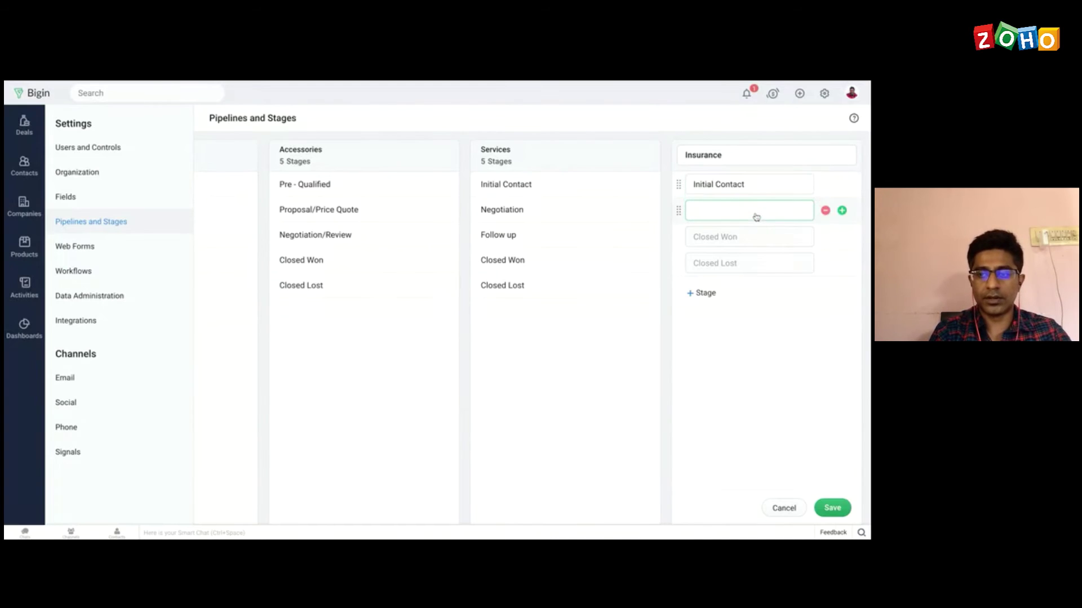
{"action": "type", "text": "quote"}
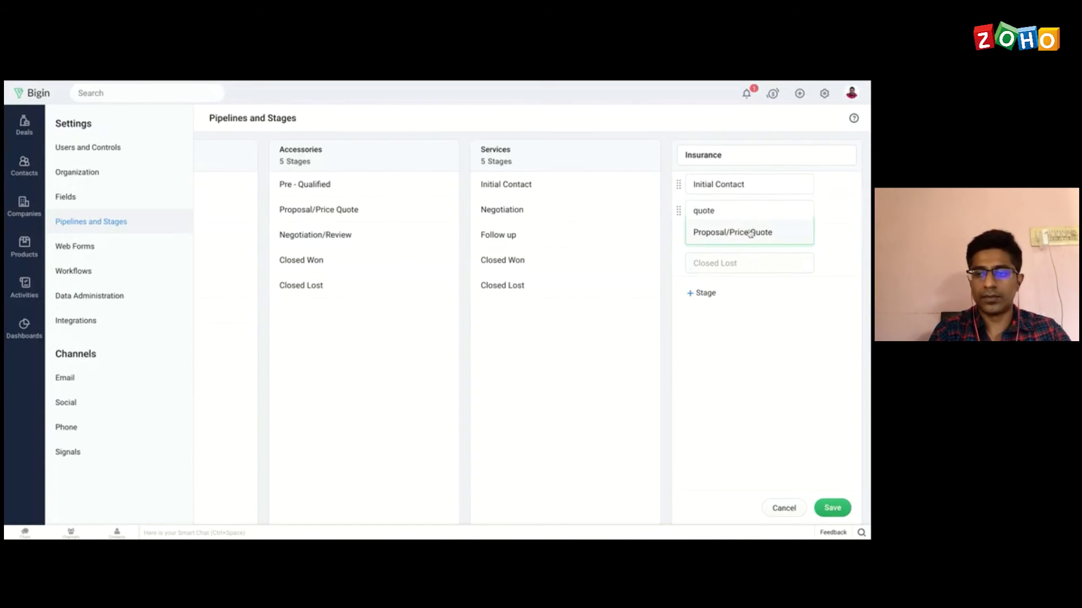
{"action": "left_click", "coordinate": [750, 233]}
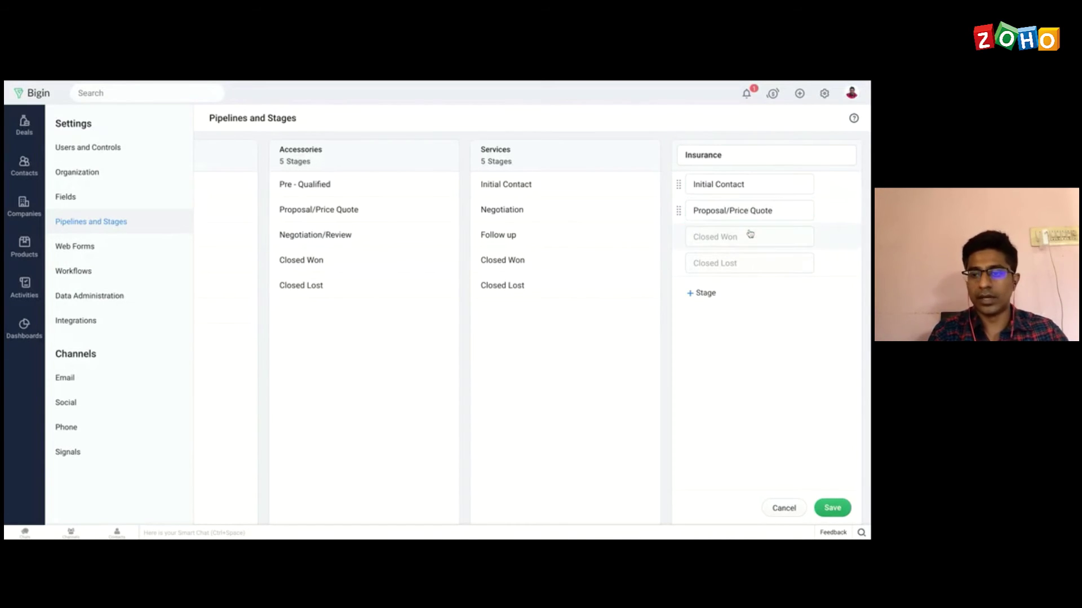
{"action": "mouse_move", "coordinate": [842, 212]}
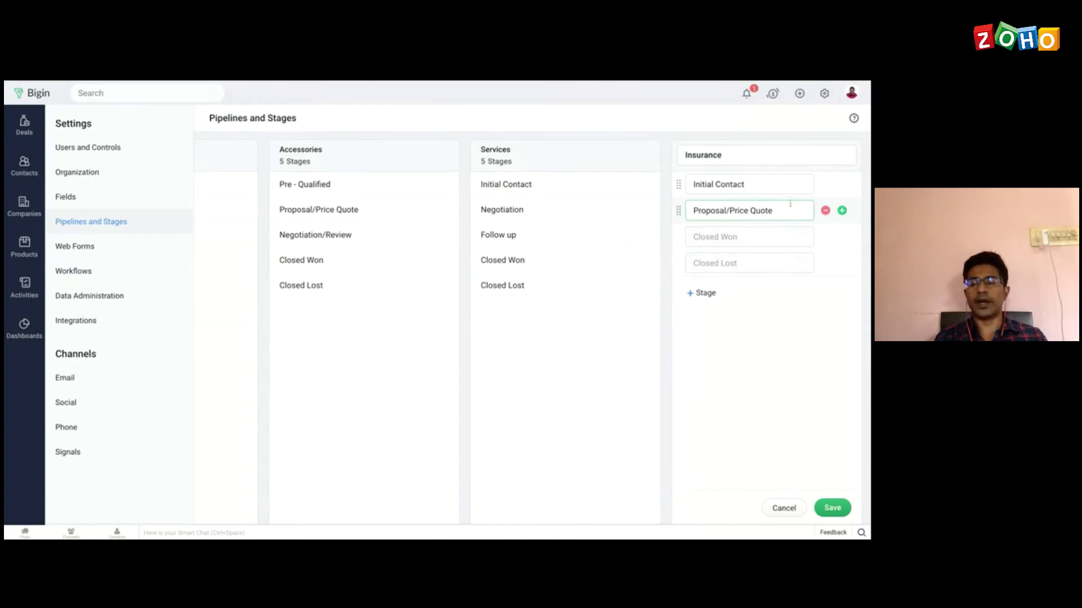
{"action": "left_click", "coordinate": [842, 212]}
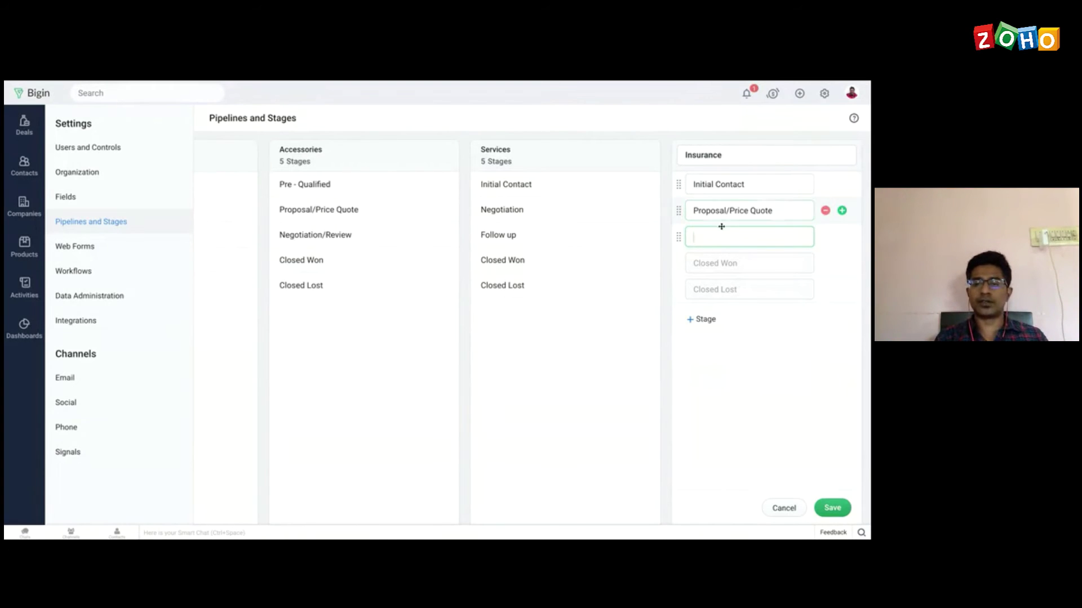
{"action": "left_click", "coordinate": [825, 94]}
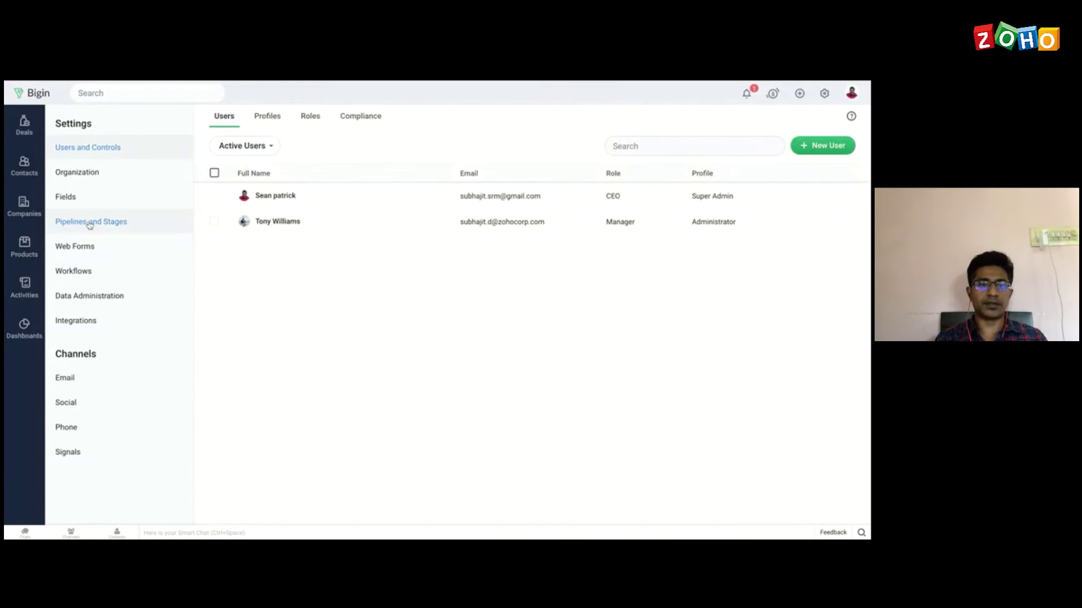
Step: Go back to Pipelines and Stages settings listing the Standard, Accessories and Services pipelines
{"action": "left_click", "coordinate": [89, 223]}
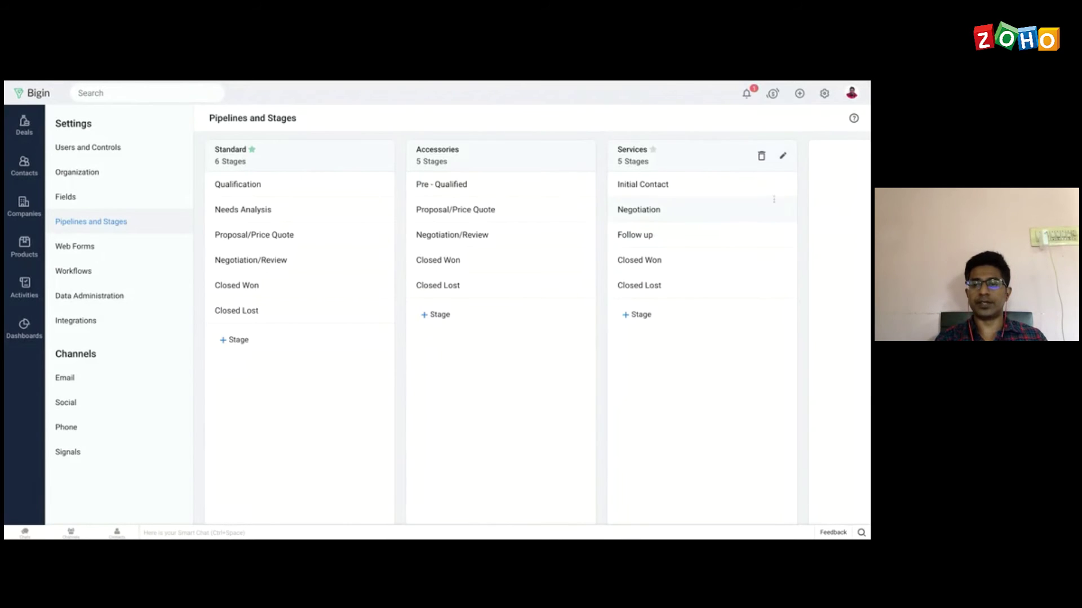
Step: Delete the Follow up stage from the Services pipeline, moving its deals to Initial Contact
{"action": "left_click", "coordinate": [782, 158]}
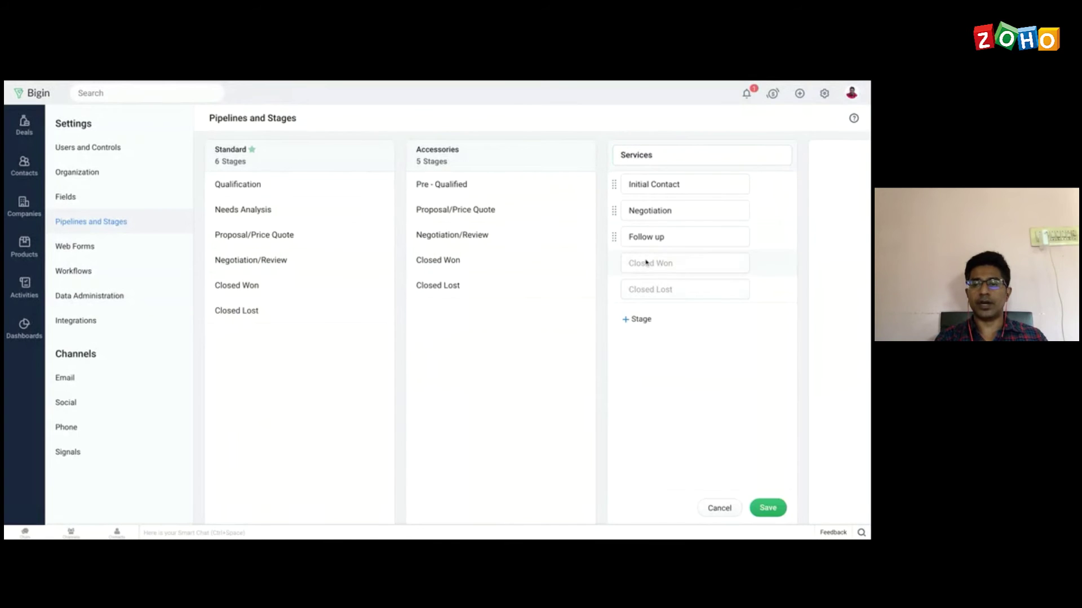
{"action": "left_click", "coordinate": [760, 237]}
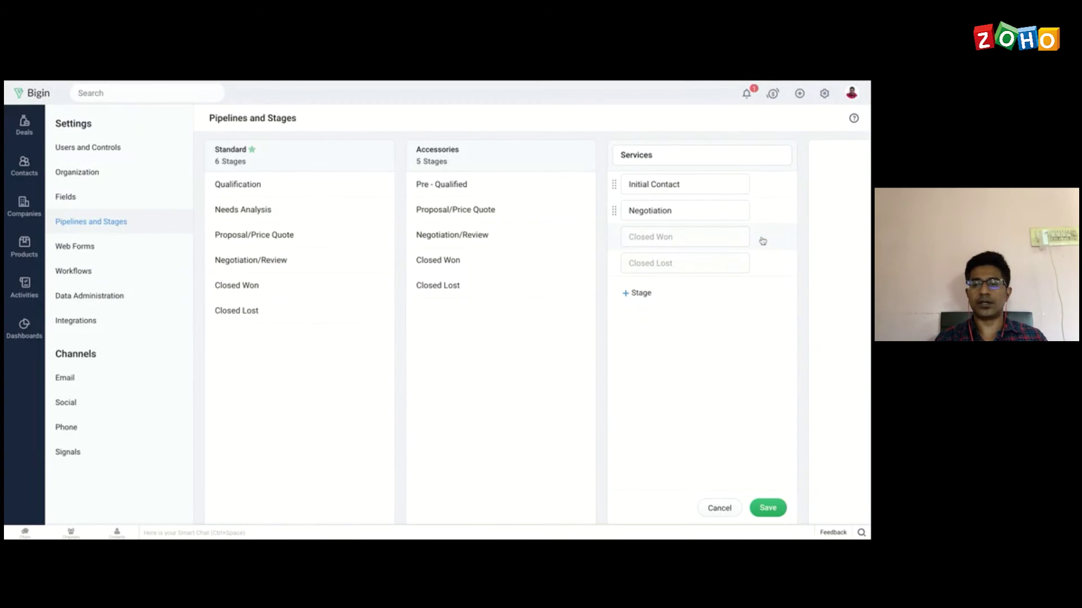
{"action": "left_click", "coordinate": [768, 508]}
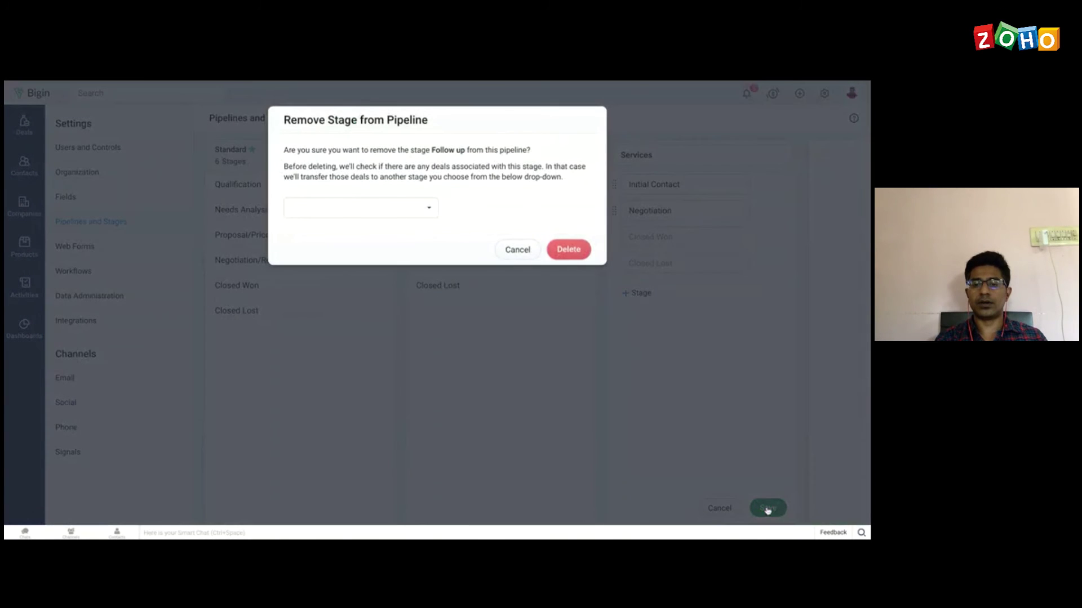
{"action": "left_click", "coordinate": [573, 250]}
{"action": "left_click", "coordinate": [370, 207]}
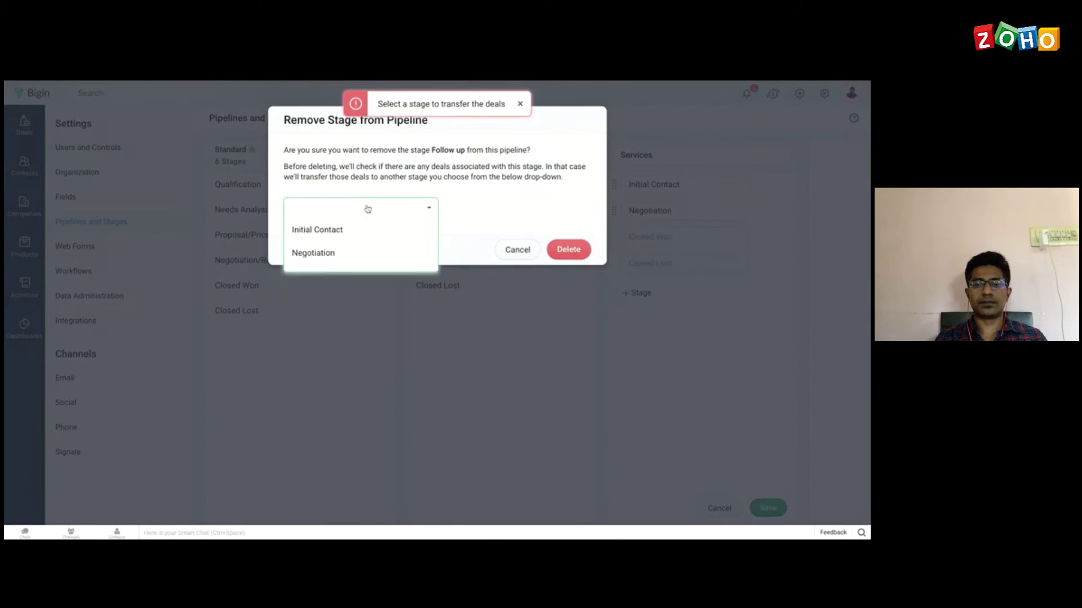
{"action": "left_click", "coordinate": [344, 238]}
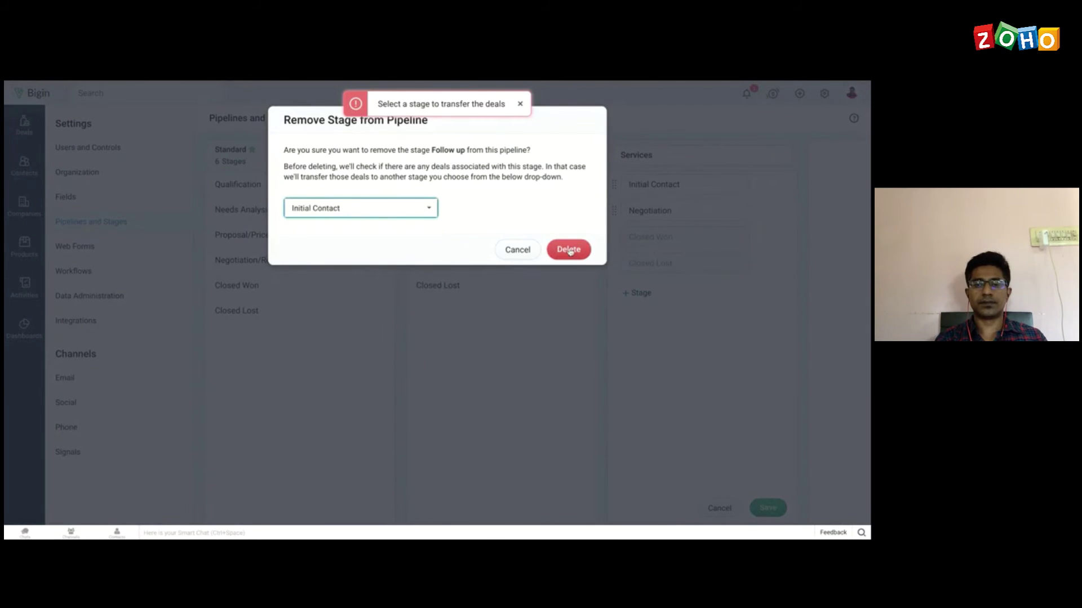
{"action": "left_click", "coordinate": [569, 250]}
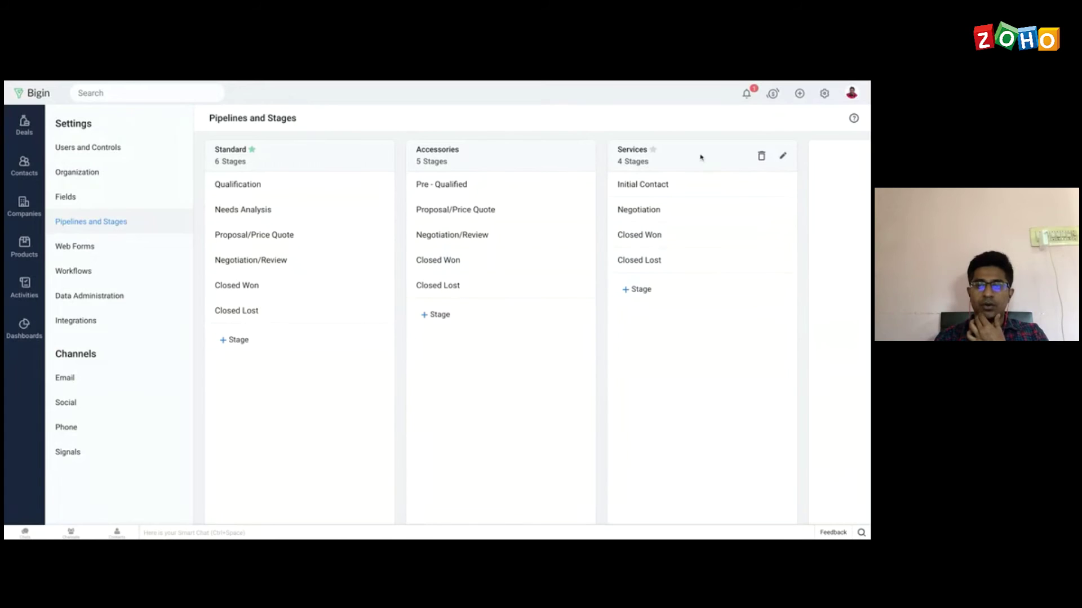
{"action": "left_click", "coordinate": [642, 291]}
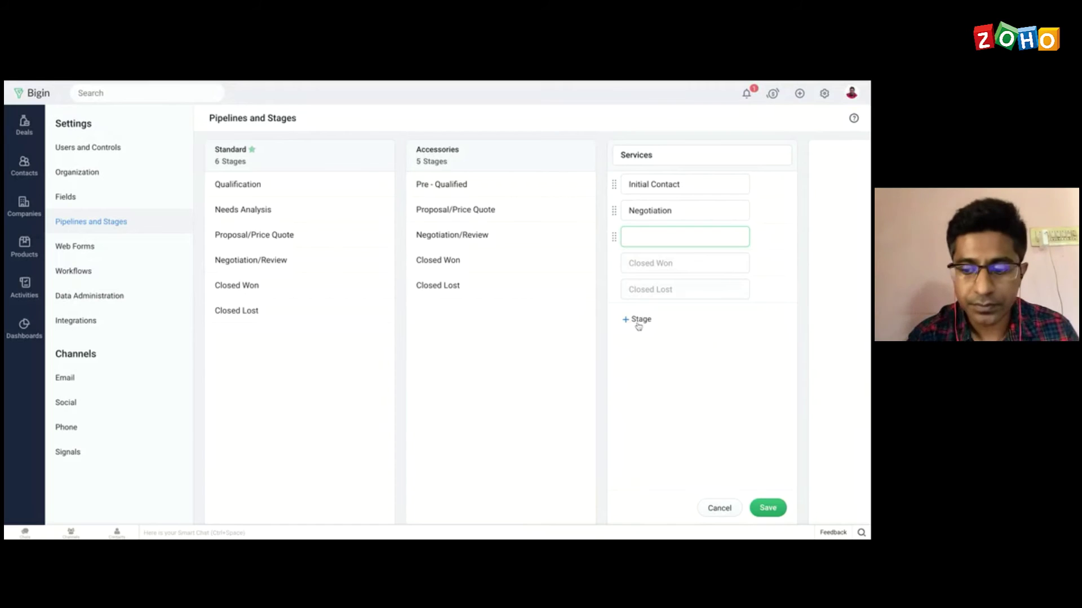
{"action": "left_click", "coordinate": [770, 509]}
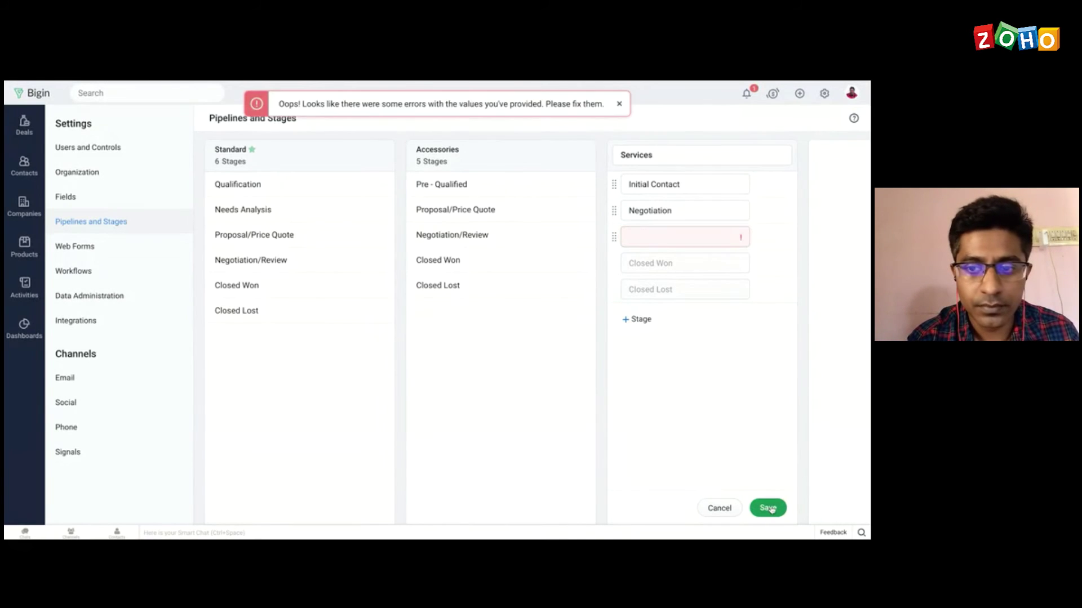
{"action": "left_click", "coordinate": [619, 106]}
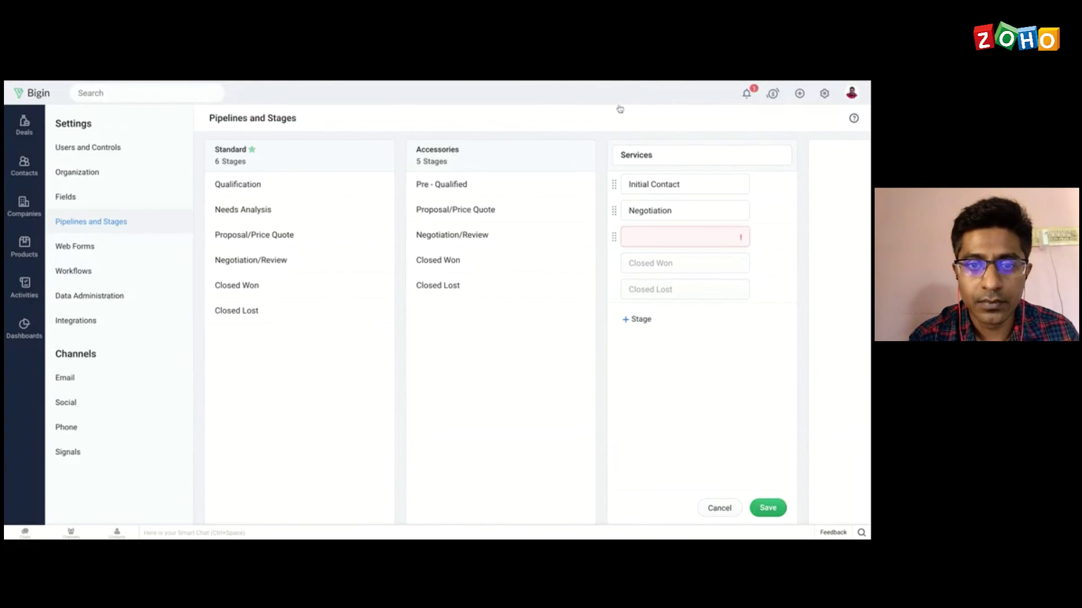
{"action": "left_click", "coordinate": [719, 508]}
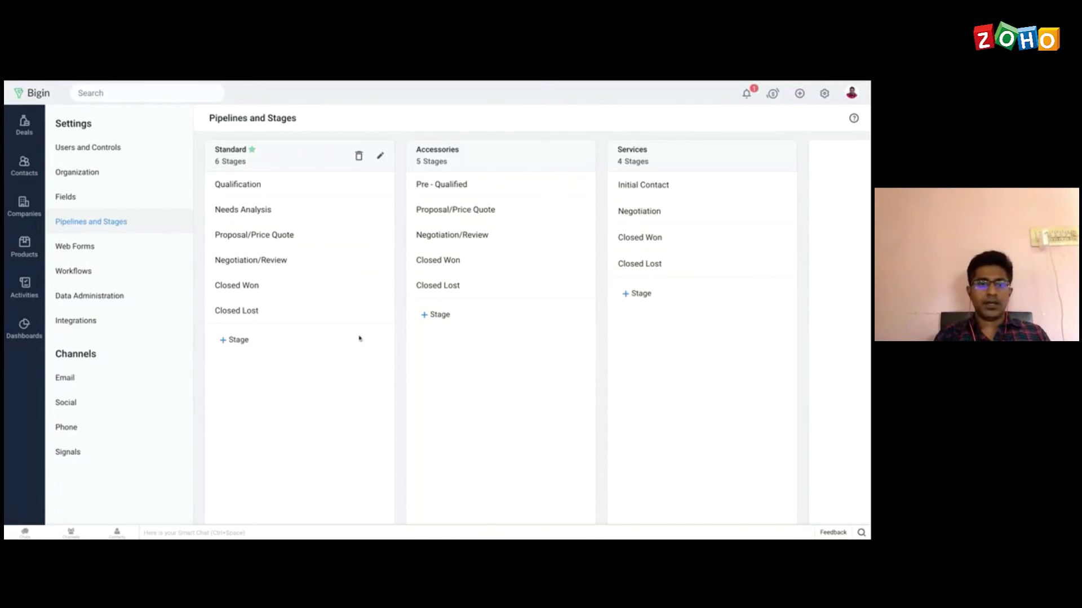
Step: Create a new Contacts web form from the Web Forms settings
{"action": "left_click", "coordinate": [116, 253]}
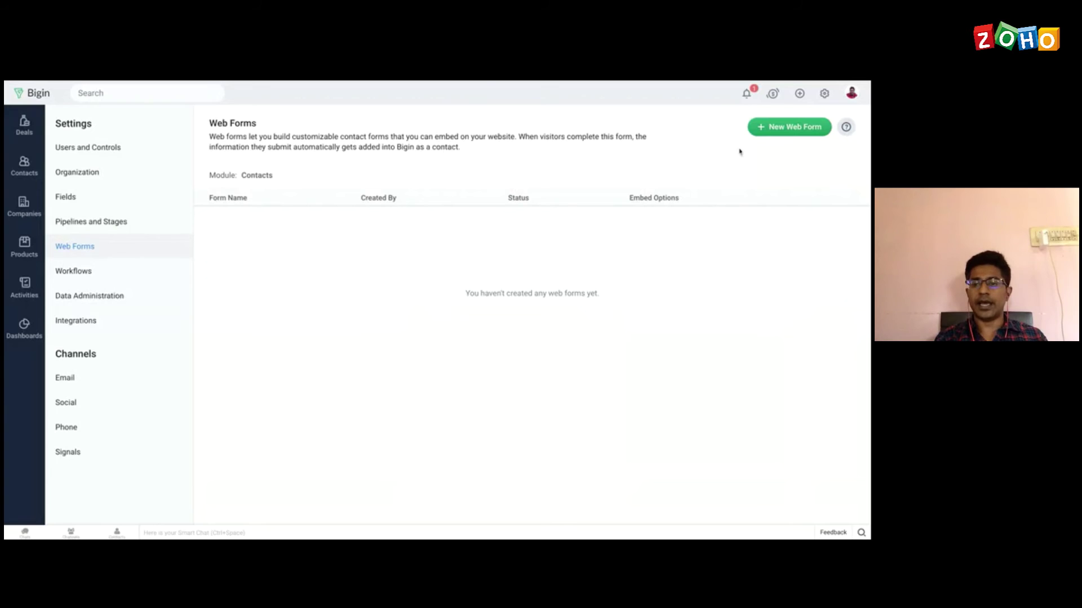
{"action": "left_click", "coordinate": [780, 133]}
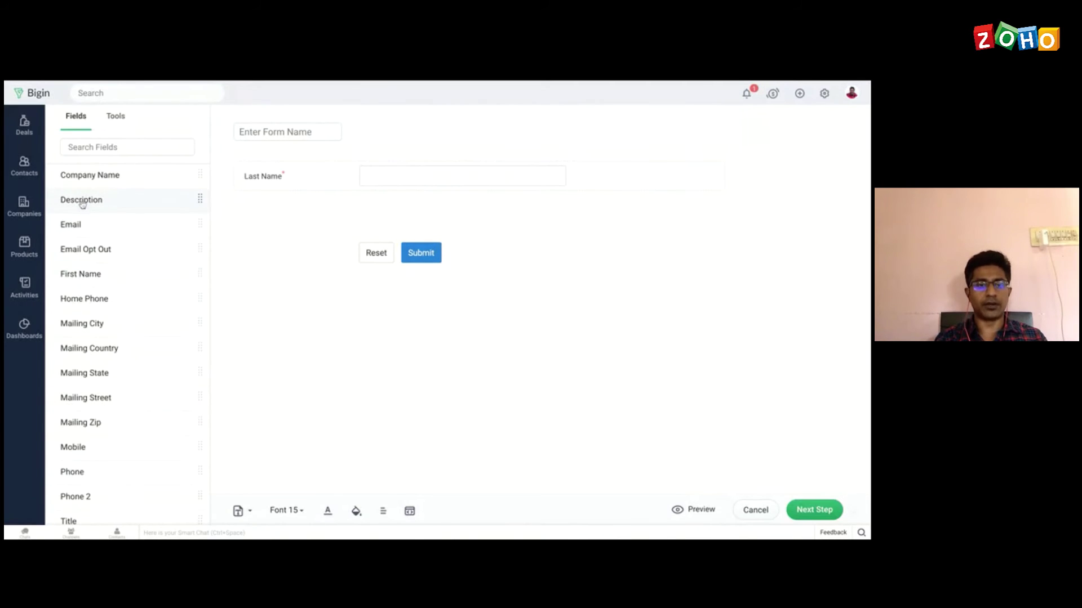
Step: Add Email and Mailing City fields, name the form 'Webform', and proceed to form details
{"action": "left_click_drag", "start_coordinate": [79, 224], "coordinate": [358, 207]}
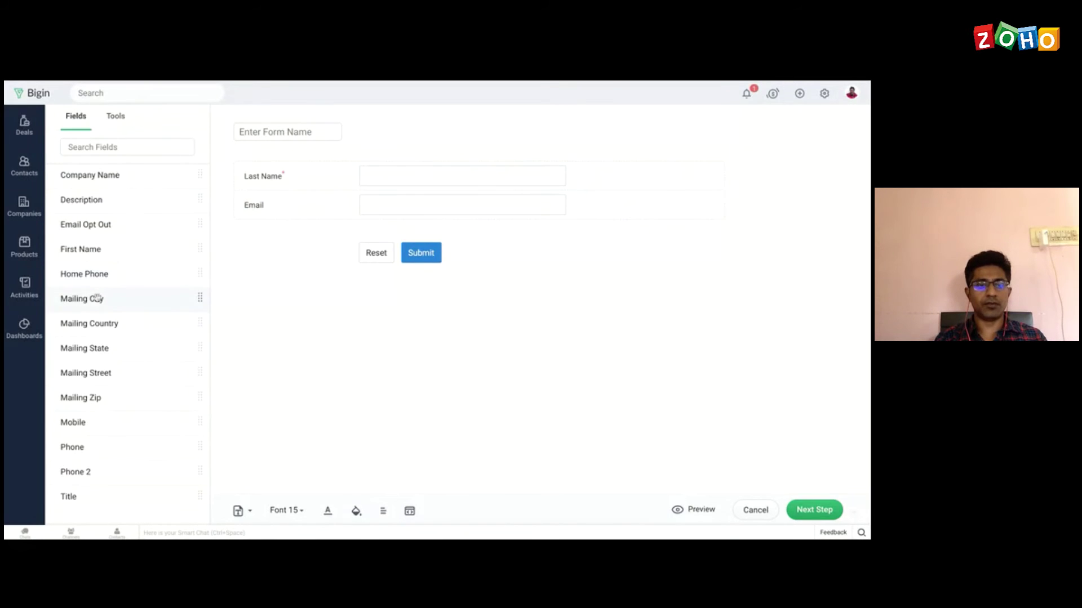
{"action": "left_click_drag", "start_coordinate": [92, 299], "coordinate": [102, 279]}
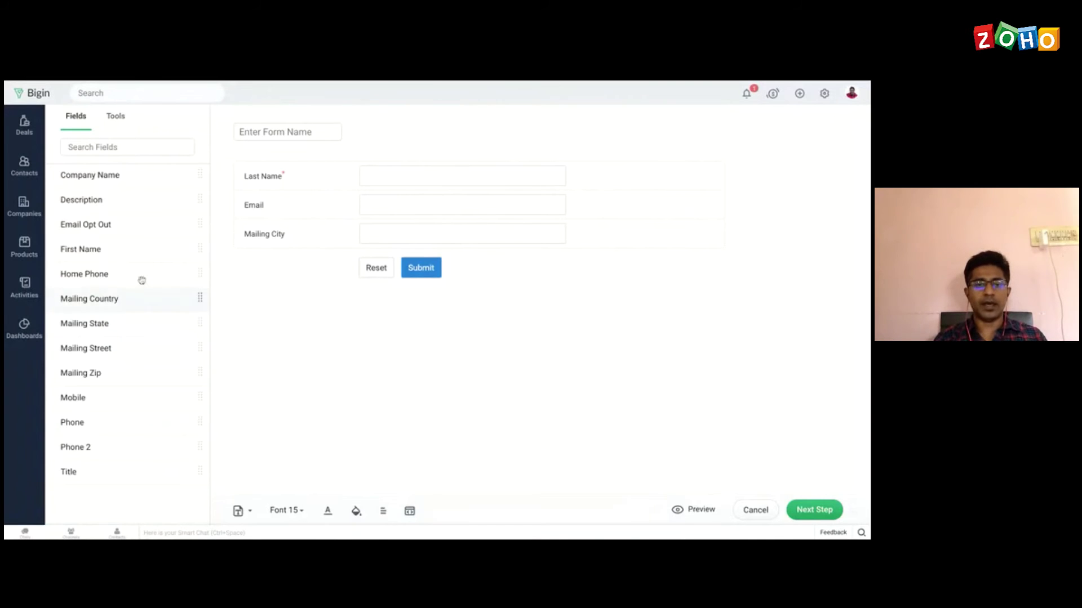
{"action": "left_click", "coordinate": [281, 133]}
{"action": "type", "text": "W"}
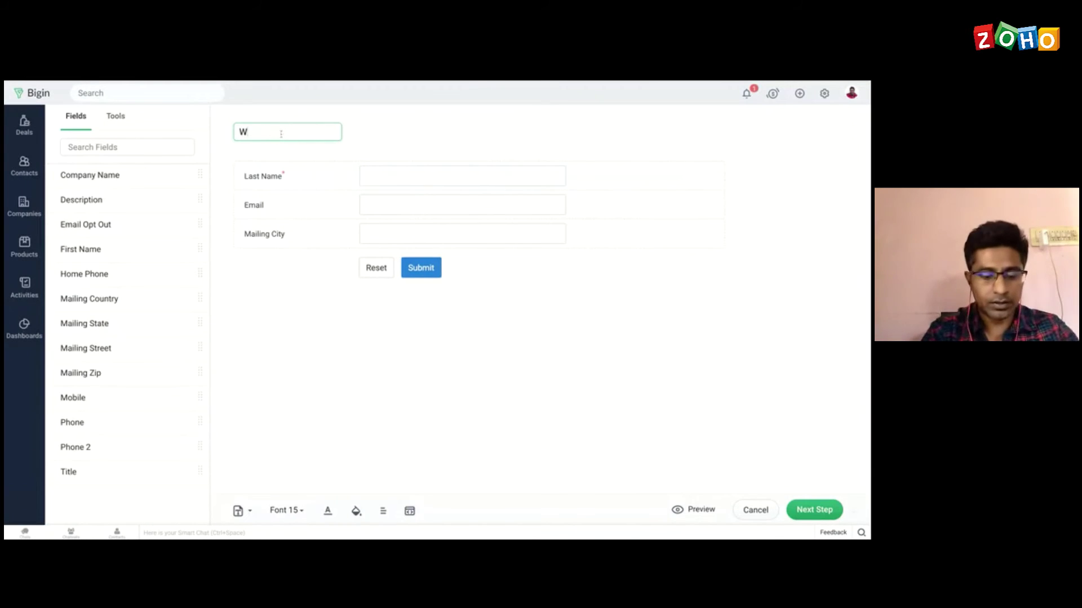
{"action": "type", "text": "ebform"}
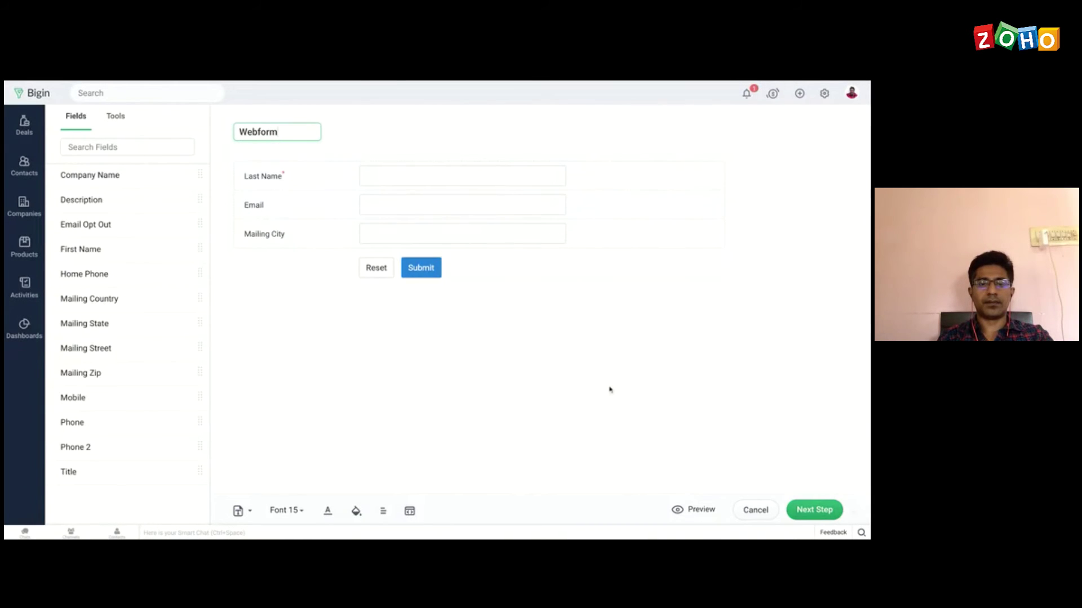
{"action": "left_click", "coordinate": [811, 510]}
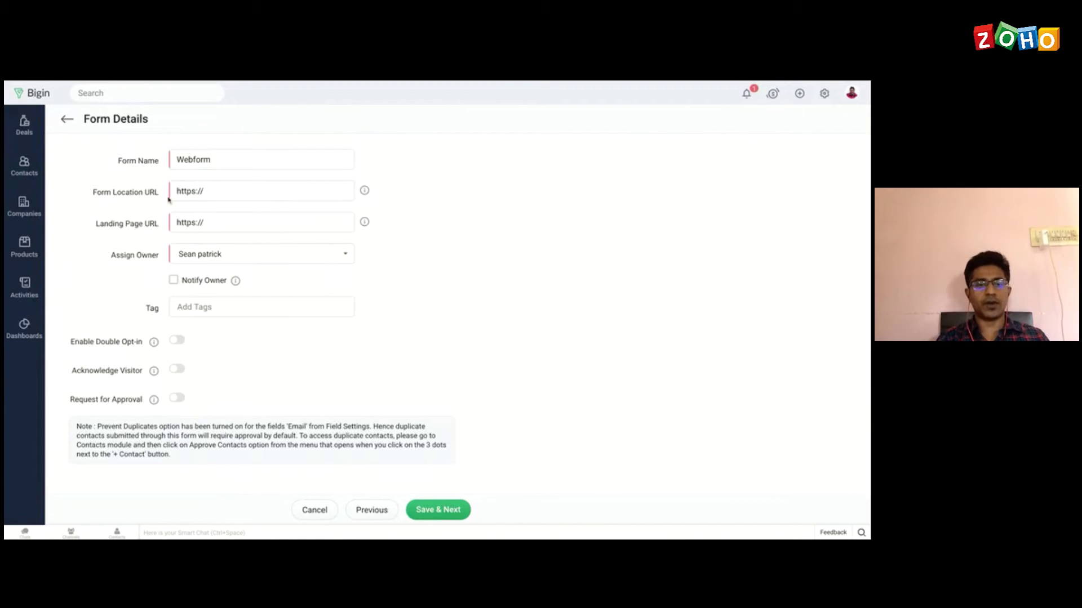
Step: Edit the form location and landing page URLs and make another team member the form owner
{"action": "left_click", "coordinate": [219, 190]}
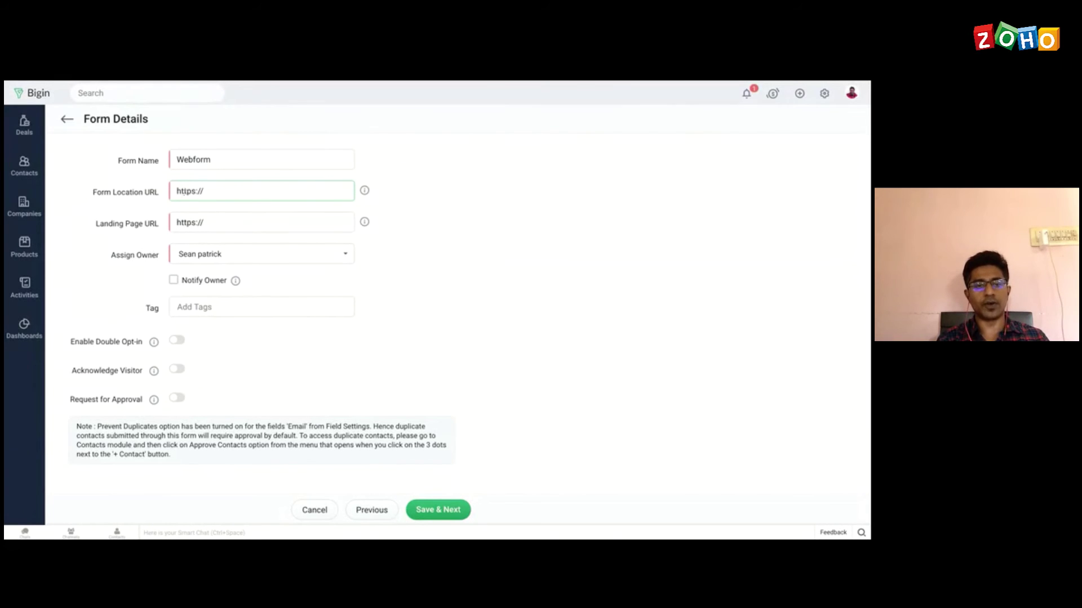
{"action": "left_click", "coordinate": [235, 219]}
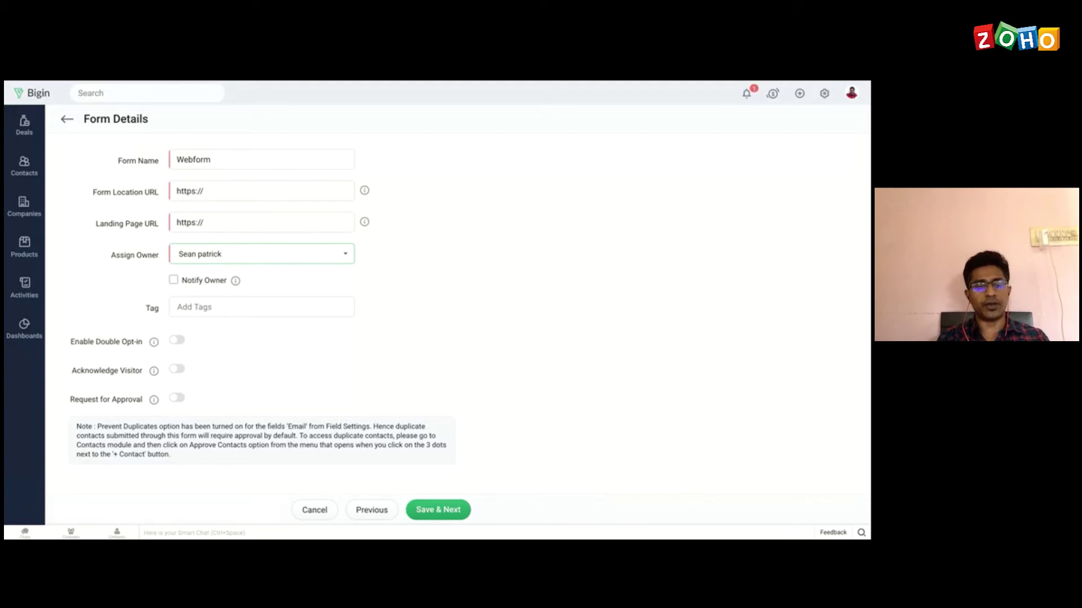
{"action": "left_click", "coordinate": [242, 257]}
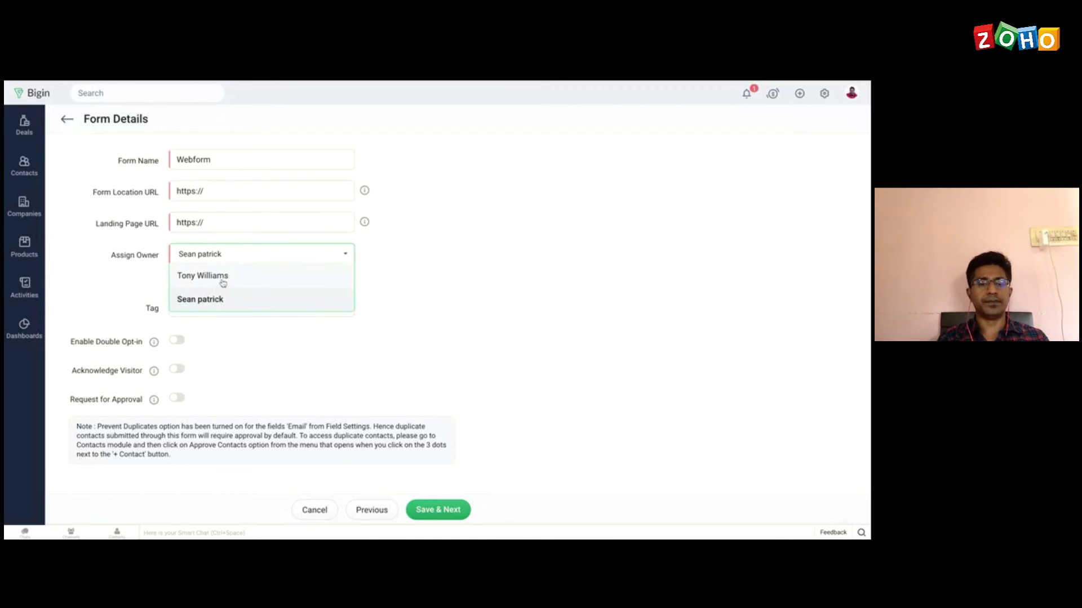
{"action": "left_click", "coordinate": [223, 279]}
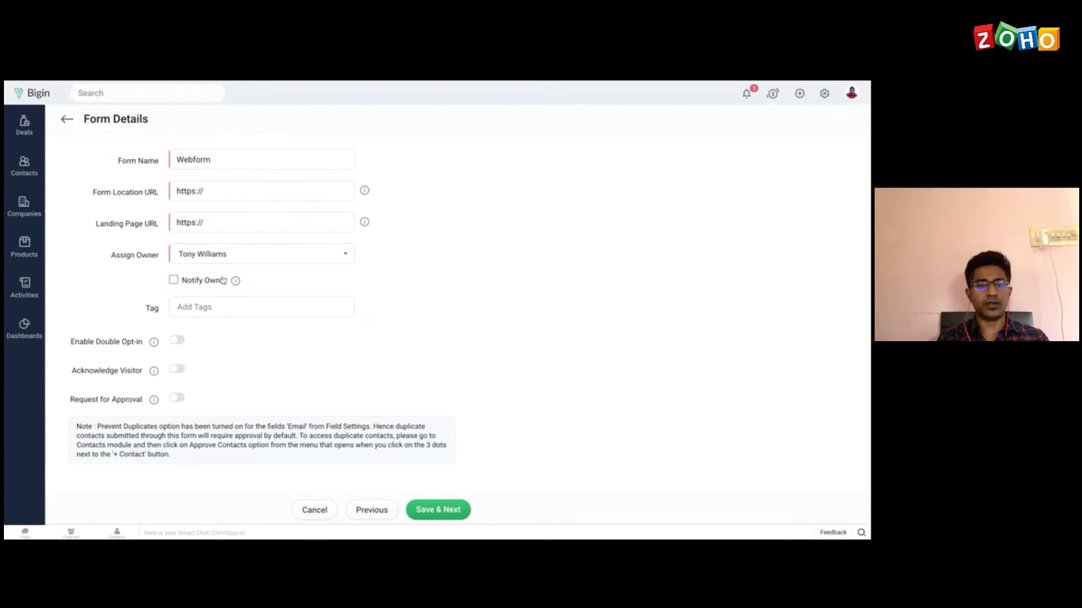
Step: Turn on Notify Owner and add the new tag 'Web to contact'
{"action": "left_click", "coordinate": [173, 281]}
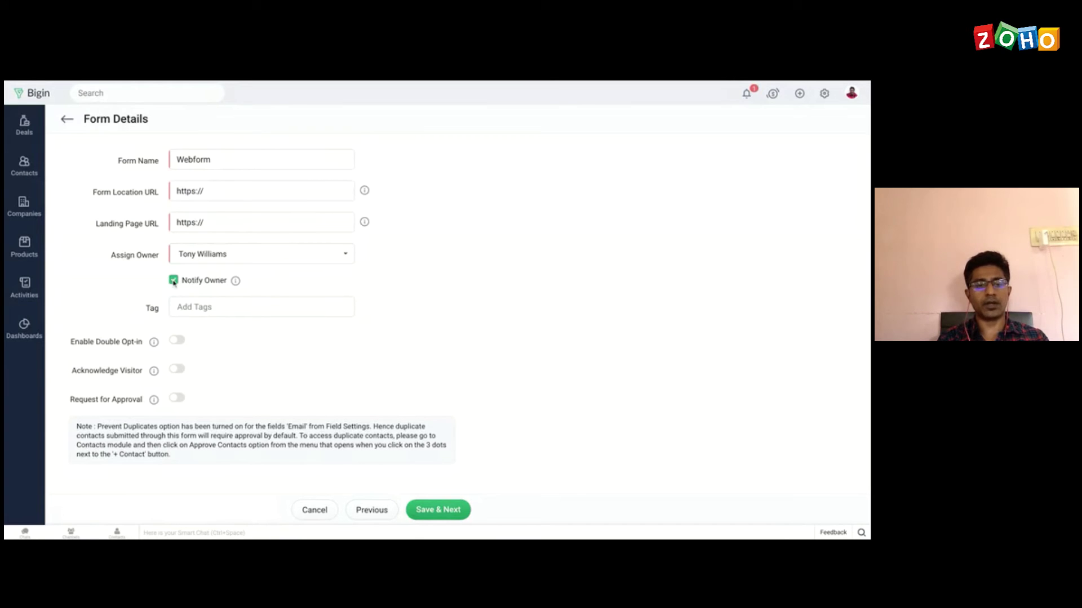
{"action": "left_click", "coordinate": [214, 306]}
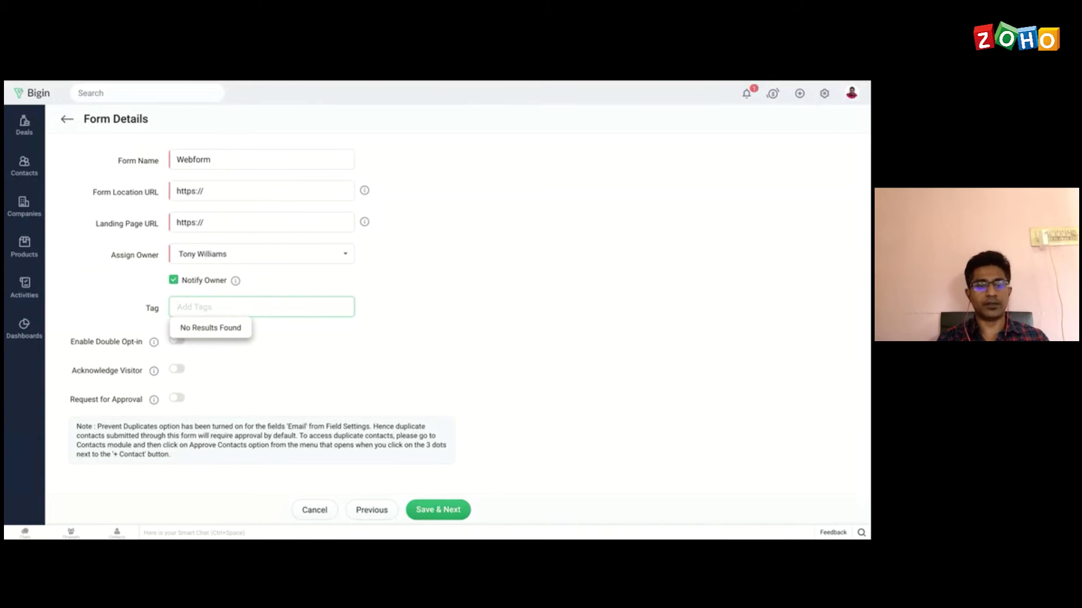
{"action": "type", "text": "Web to"}
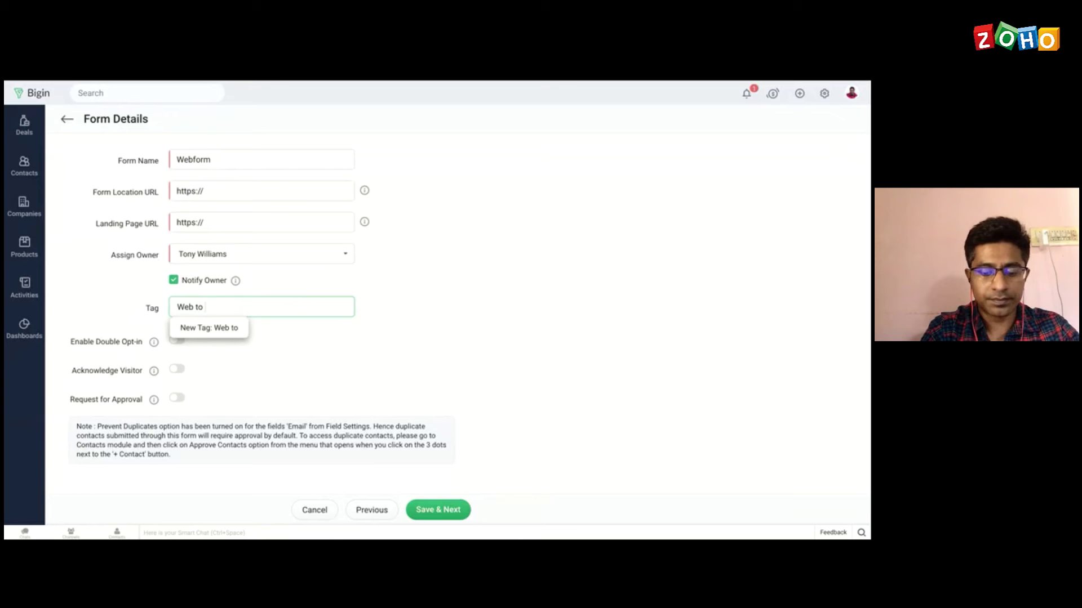
{"action": "type", "text": " contact"}
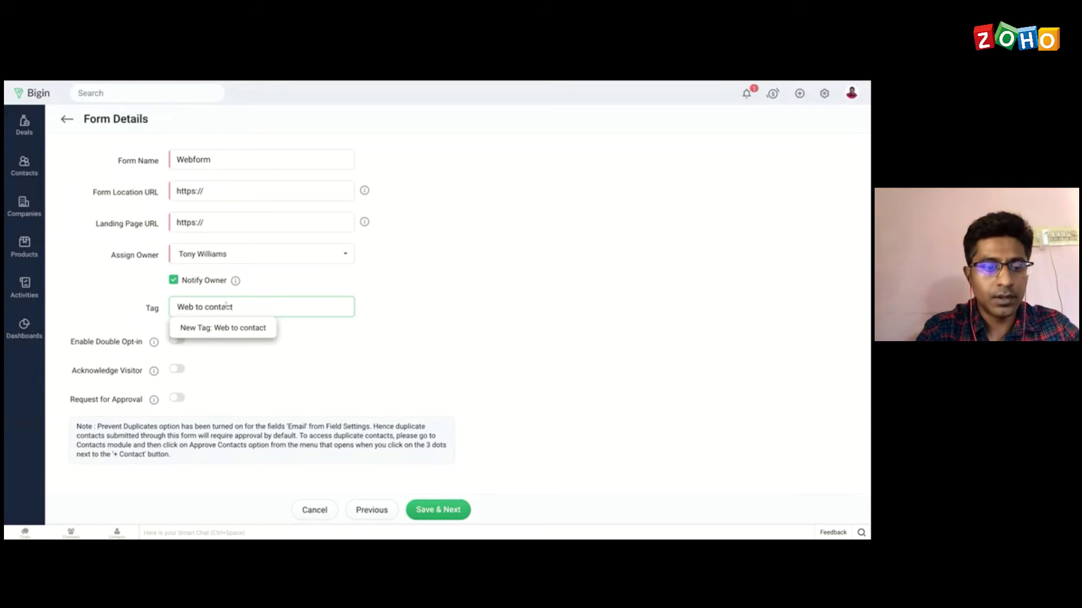
{"action": "left_click", "coordinate": [459, 318]}
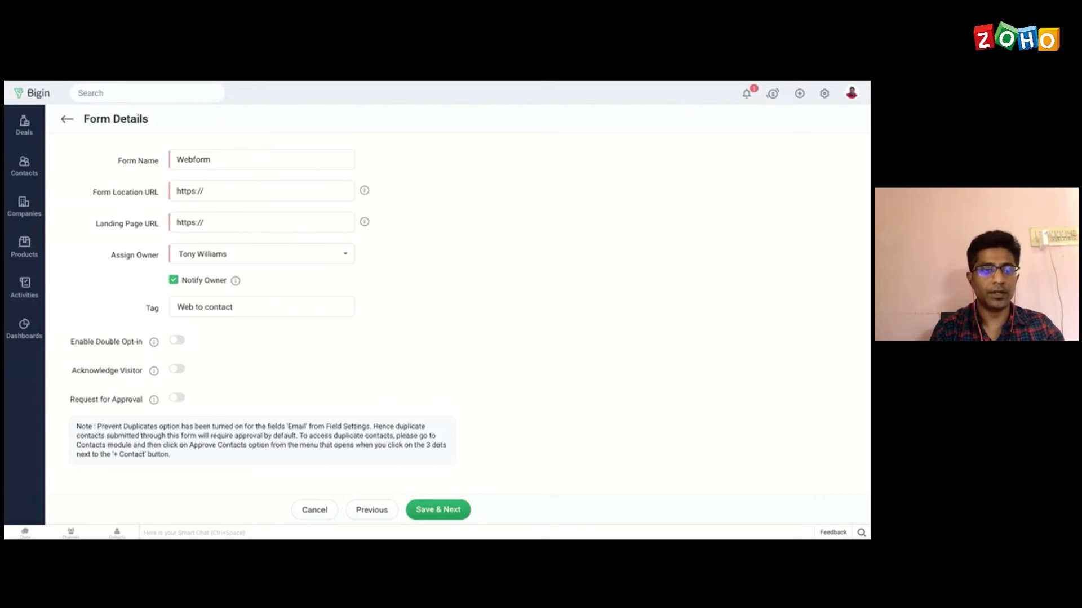
Step: Check contacts awaiting approval from the Contacts list, then return to Settings
{"action": "left_click", "coordinate": [26, 172]}
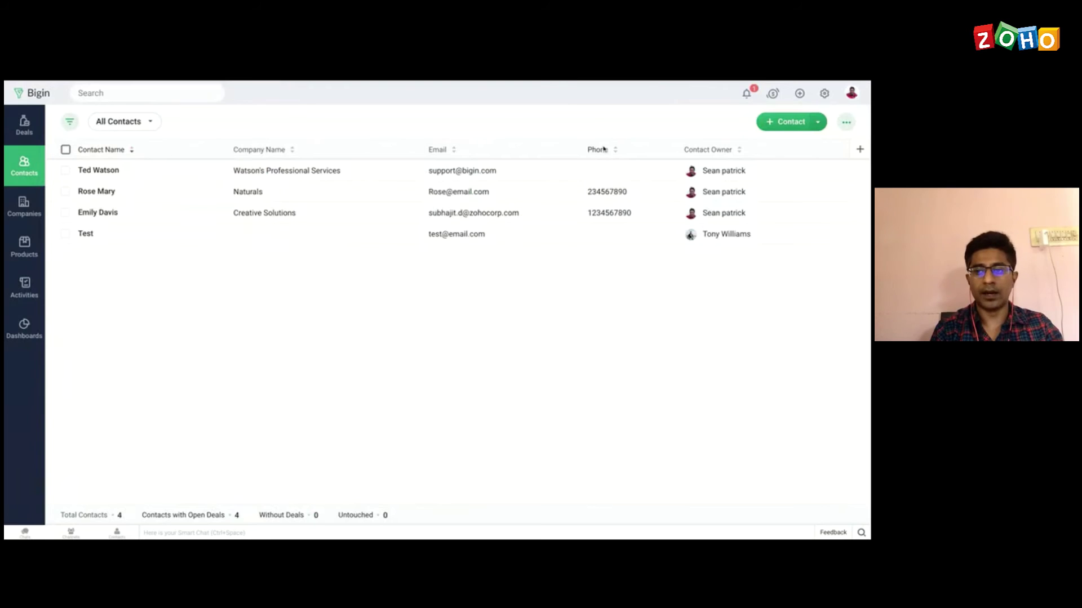
{"action": "left_click", "coordinate": [818, 122]}
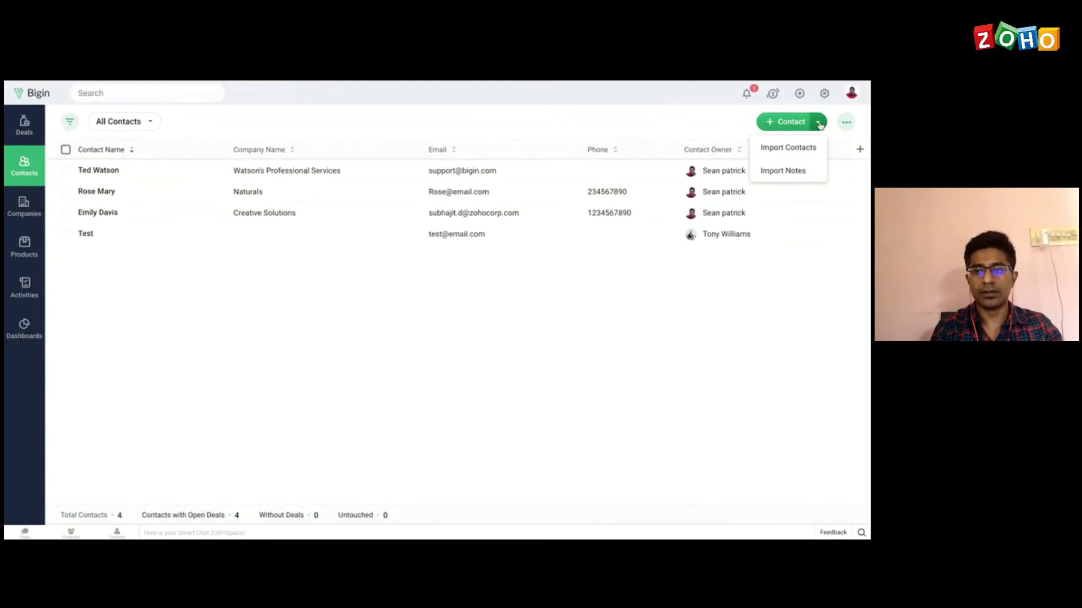
{"action": "left_click", "coordinate": [846, 122]}
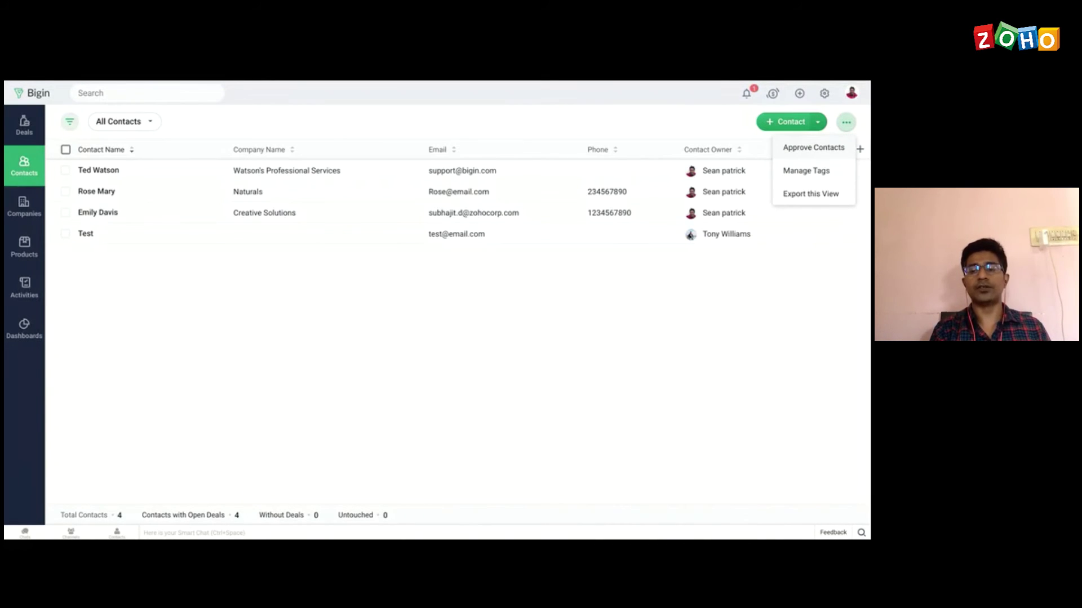
{"action": "left_click", "coordinate": [814, 147]}
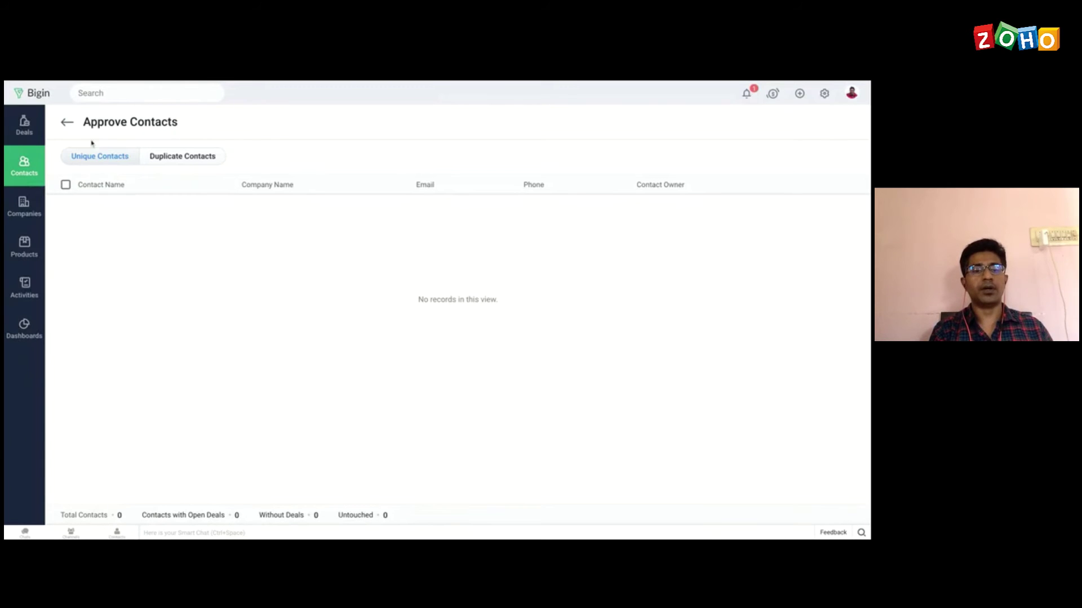
{"action": "left_click", "coordinate": [67, 122]}
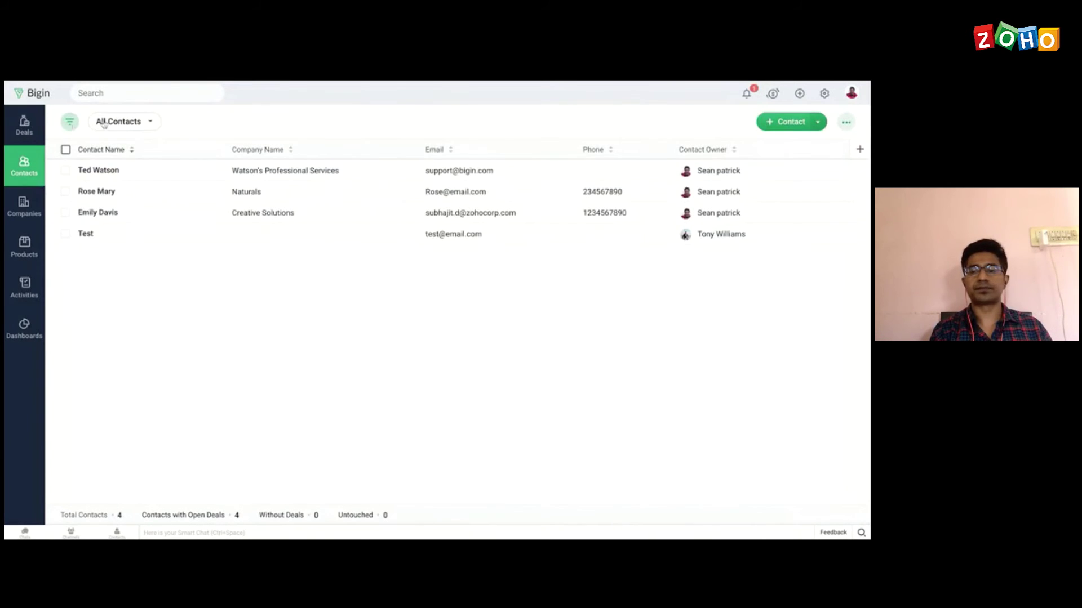
{"action": "left_click", "coordinate": [824, 95]}
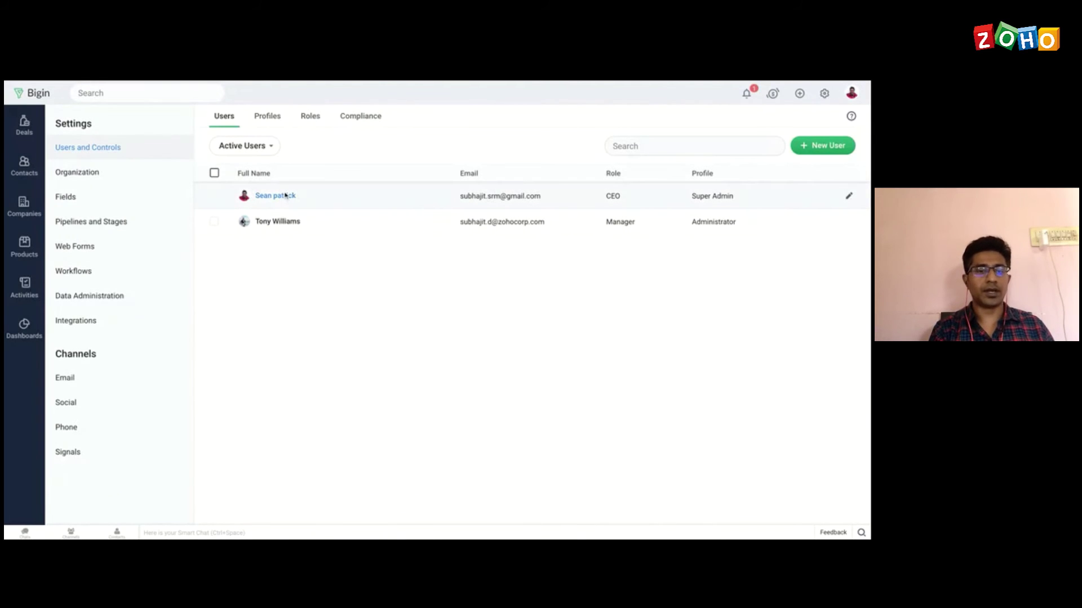
Step: Move from Web Forms to the Workflows settings listing the Big Deal Rule
{"action": "left_click", "coordinate": [107, 252]}
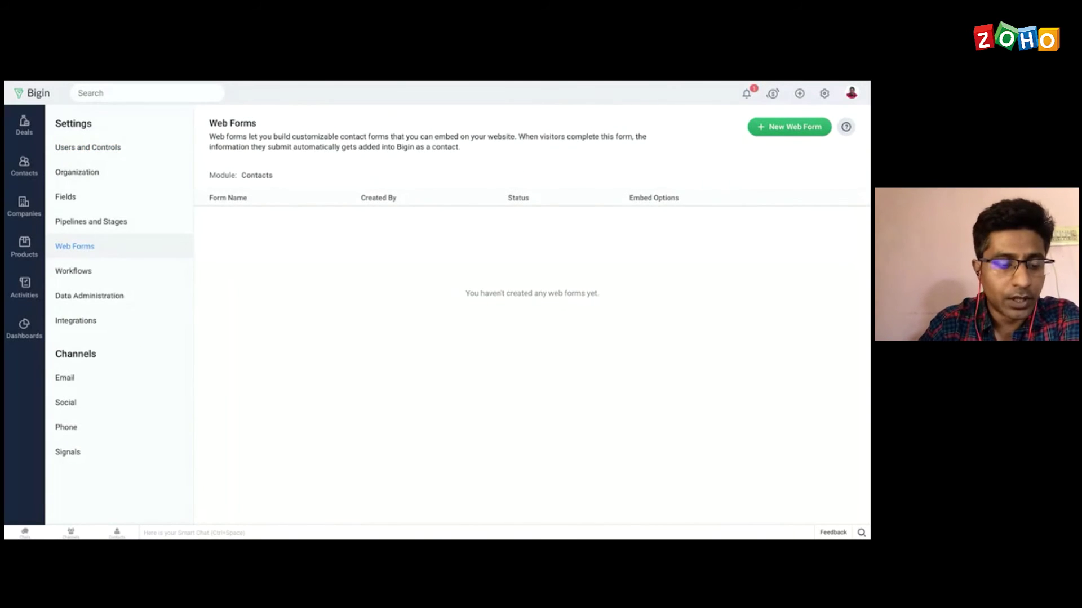
{"action": "left_click", "coordinate": [89, 275]}
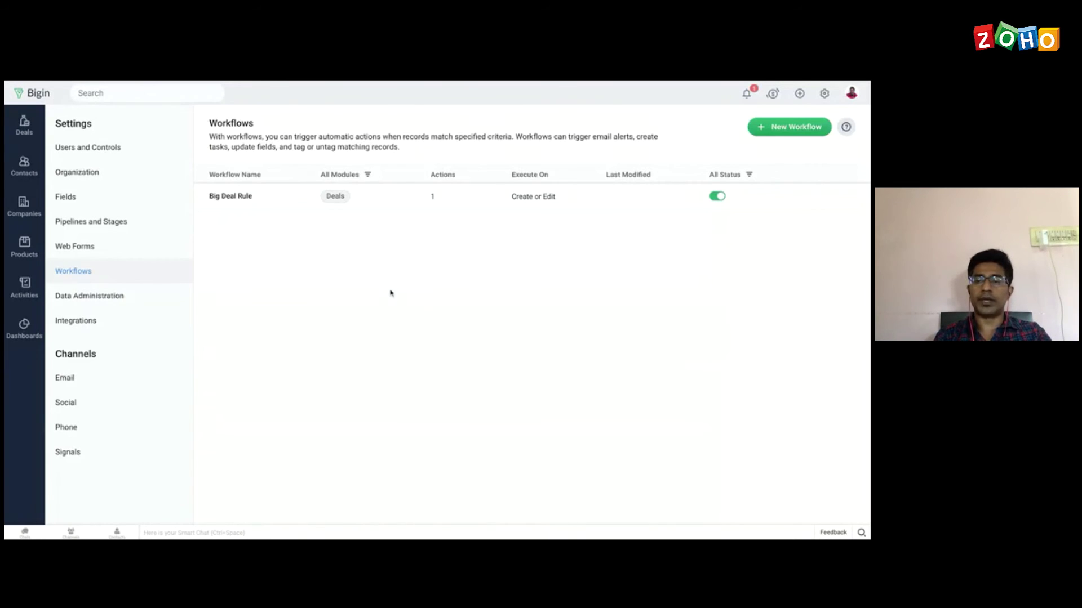
Step: Create a new Contacts workflow named 'Followup' and continue to its editor
{"action": "left_click", "coordinate": [780, 129]}
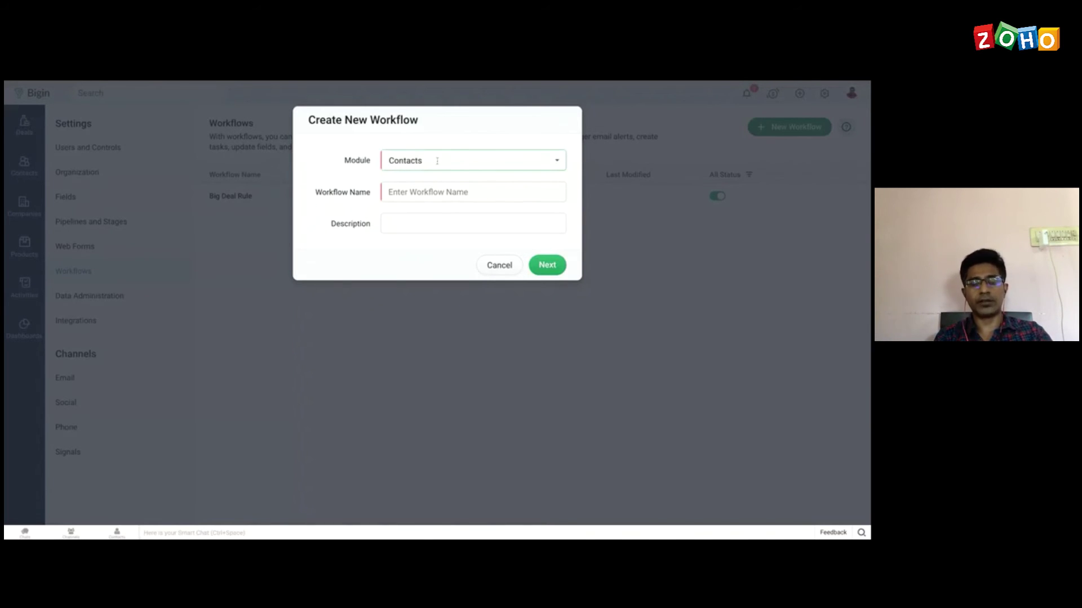
{"action": "left_click", "coordinate": [482, 162]}
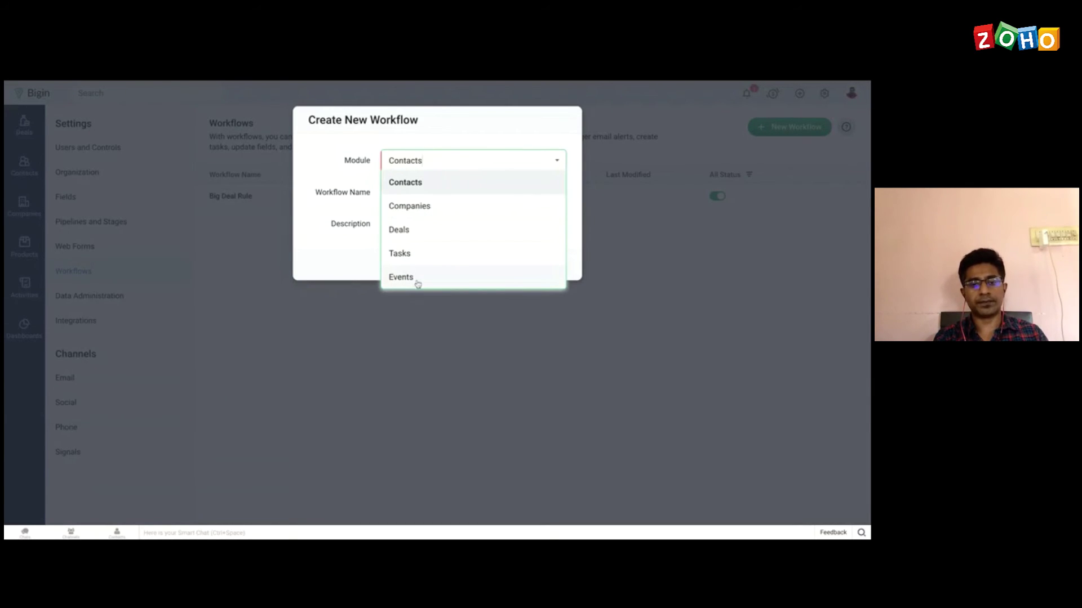
{"action": "left_click", "coordinate": [421, 190]}
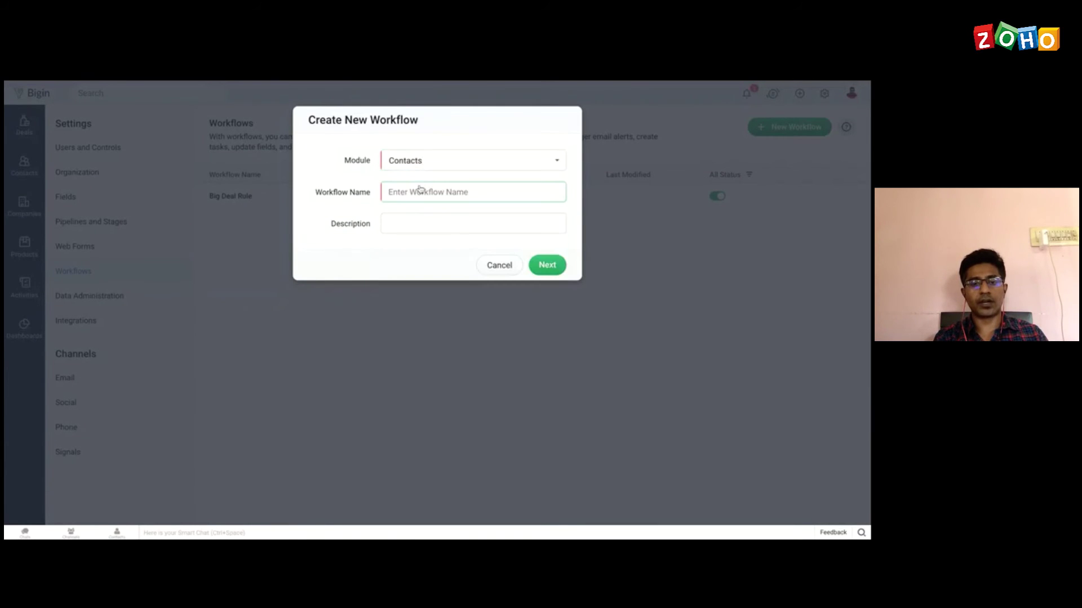
{"action": "left_click", "coordinate": [411, 192]}
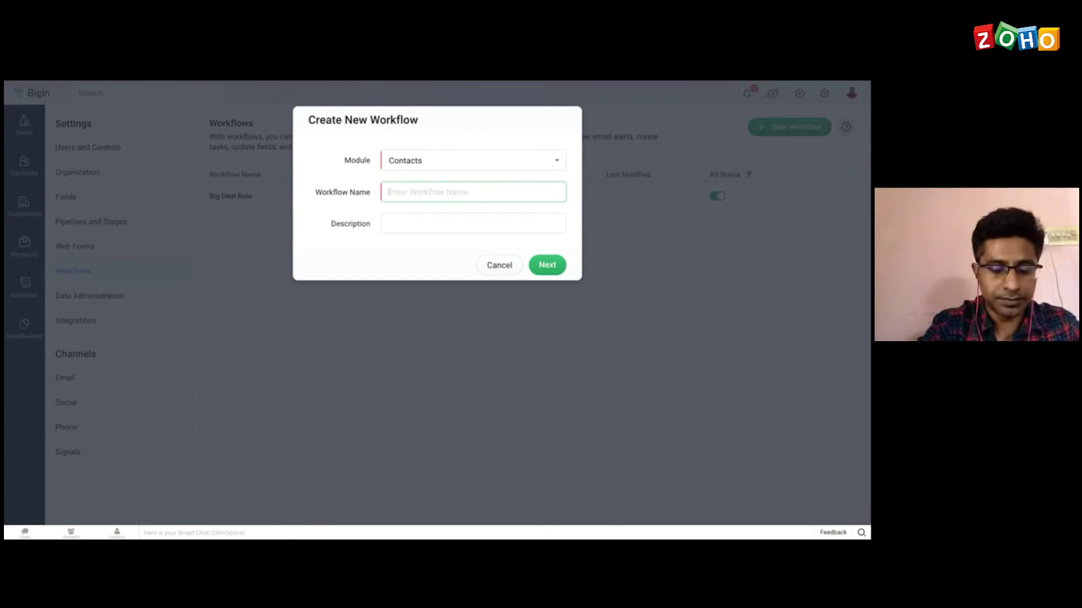
{"action": "type", "text": "F"}
{"action": "key", "text": "BackSpace"}
{"action": "type", "text": "F"}
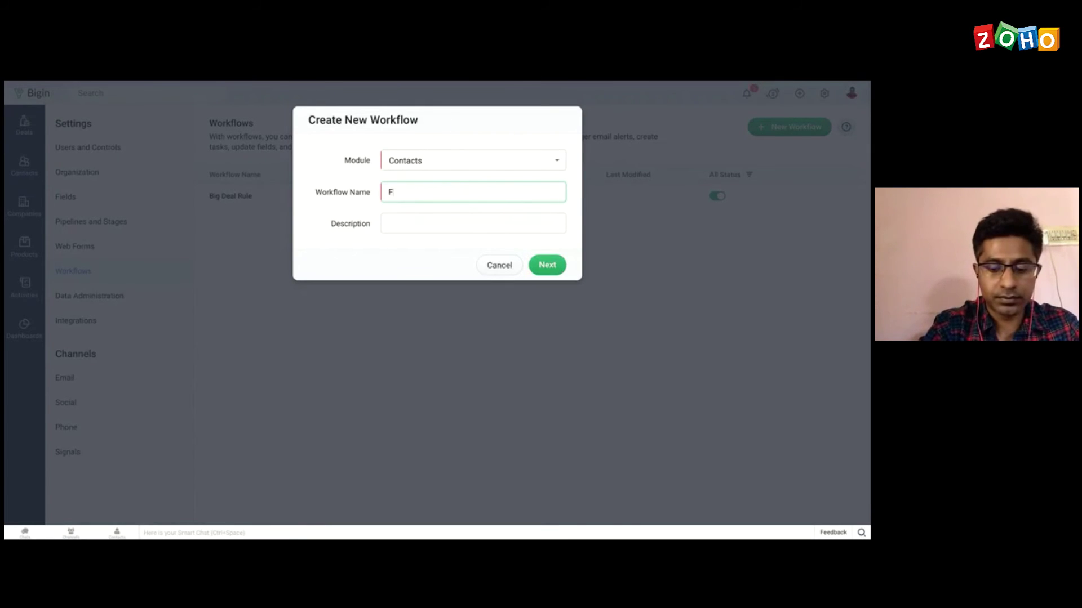
{"action": "type", "text": "ollowup"}
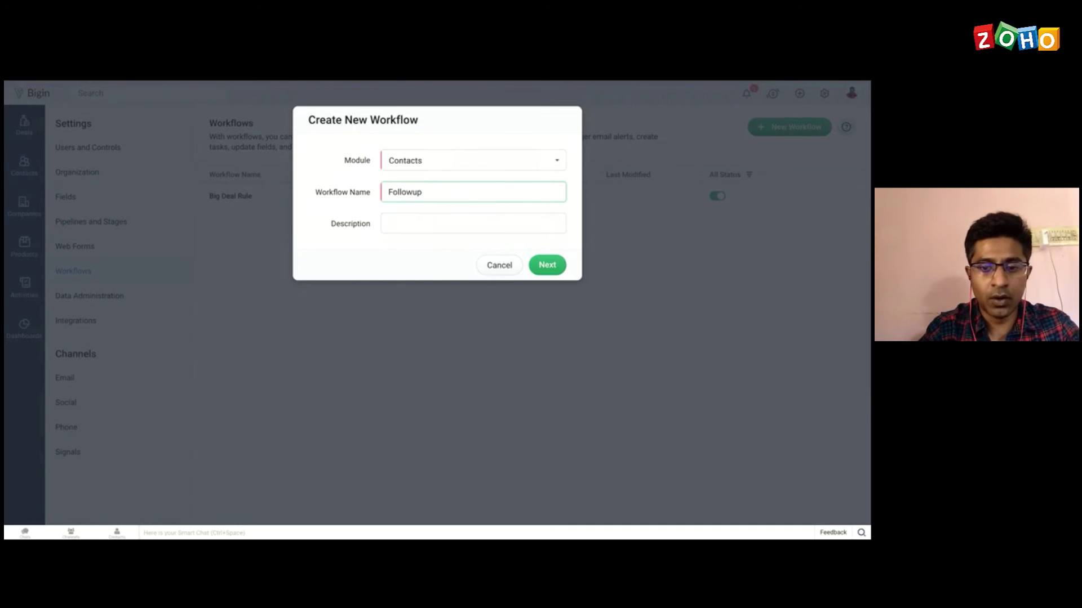
{"action": "left_click", "coordinate": [547, 265]}
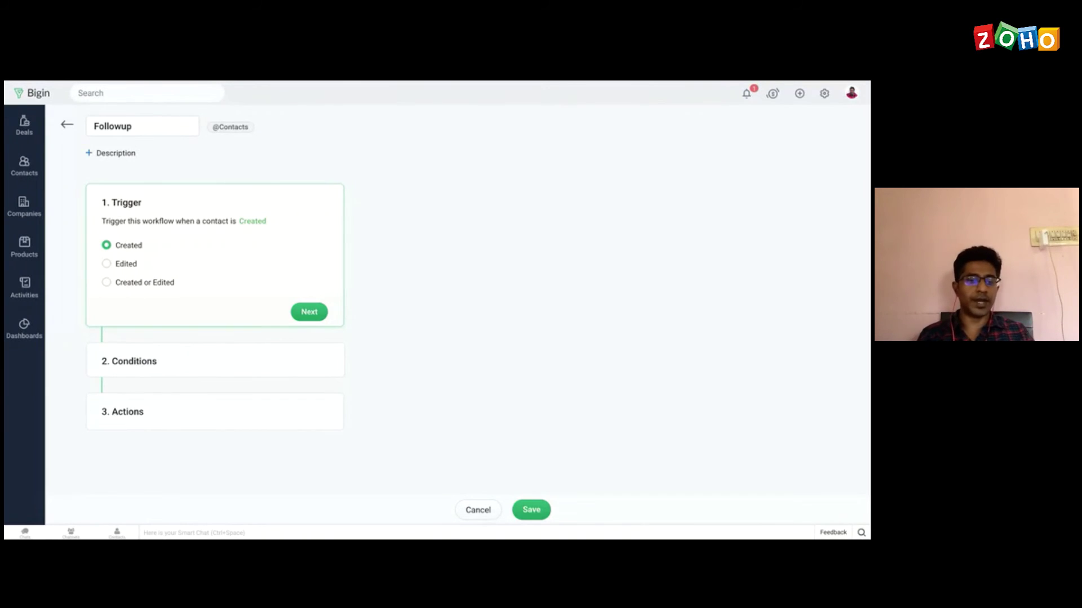
Step: Keep the Created trigger, apply the workflow to All Contacts, and continue to Actions
{"action": "left_click", "coordinate": [310, 313]}
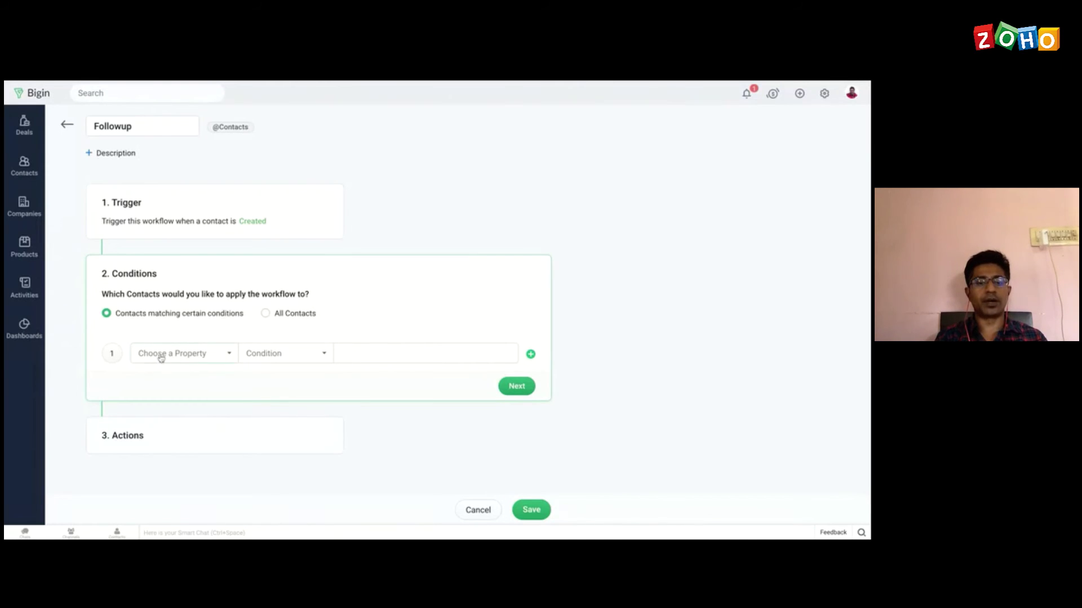
{"action": "left_click", "coordinate": [205, 354]}
{"action": "scroll", "coordinate": [183, 445], "scroll_direction": "down", "scroll_amount": 6}
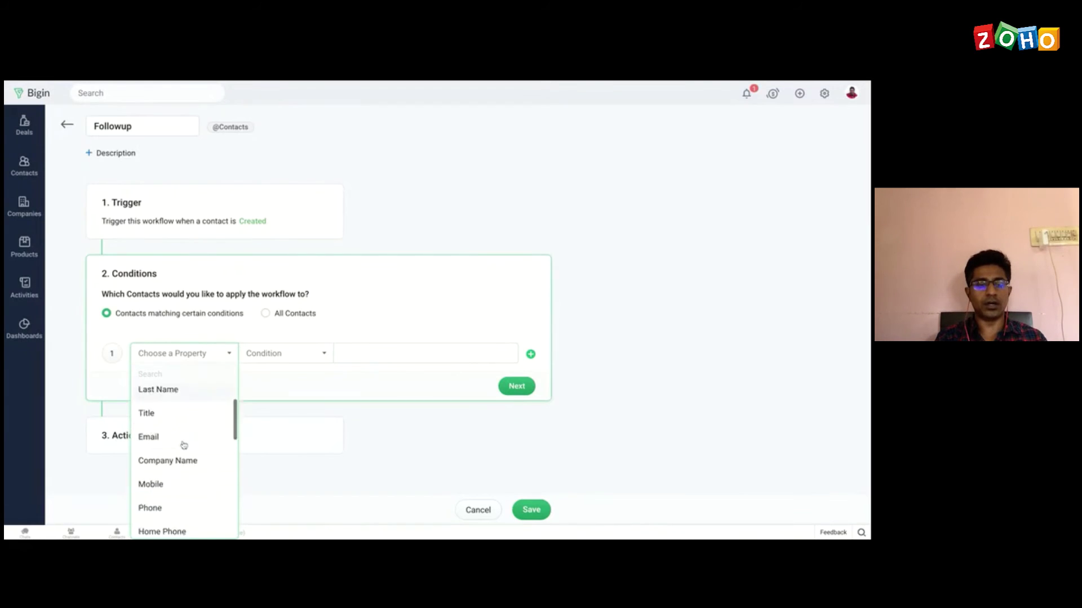
{"action": "scroll", "coordinate": [183, 445], "scroll_direction": "down", "scroll_amount": 2}
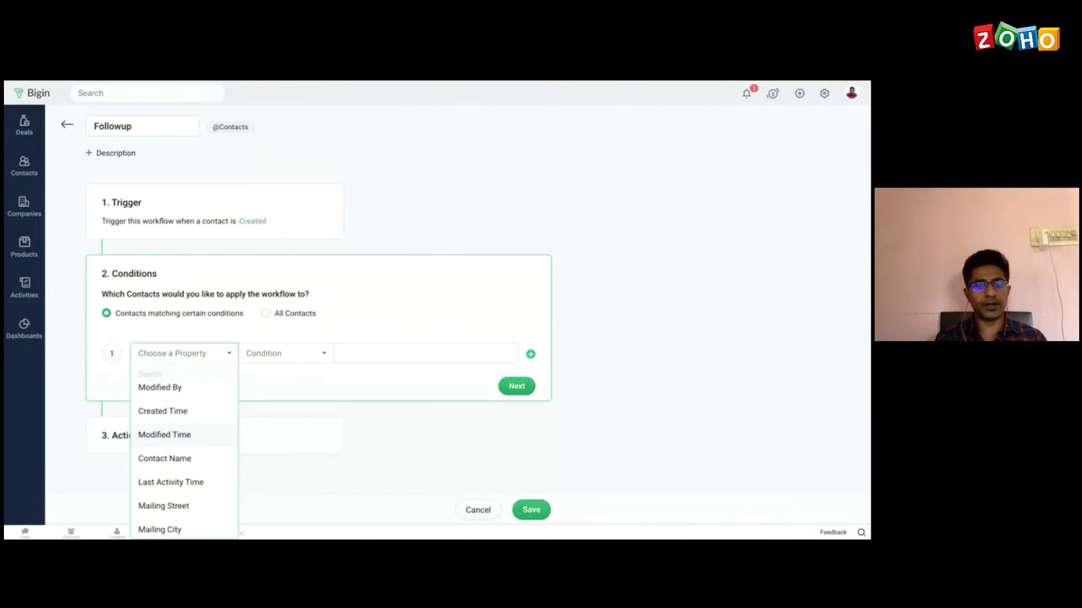
{"action": "left_click", "coordinate": [437, 290]}
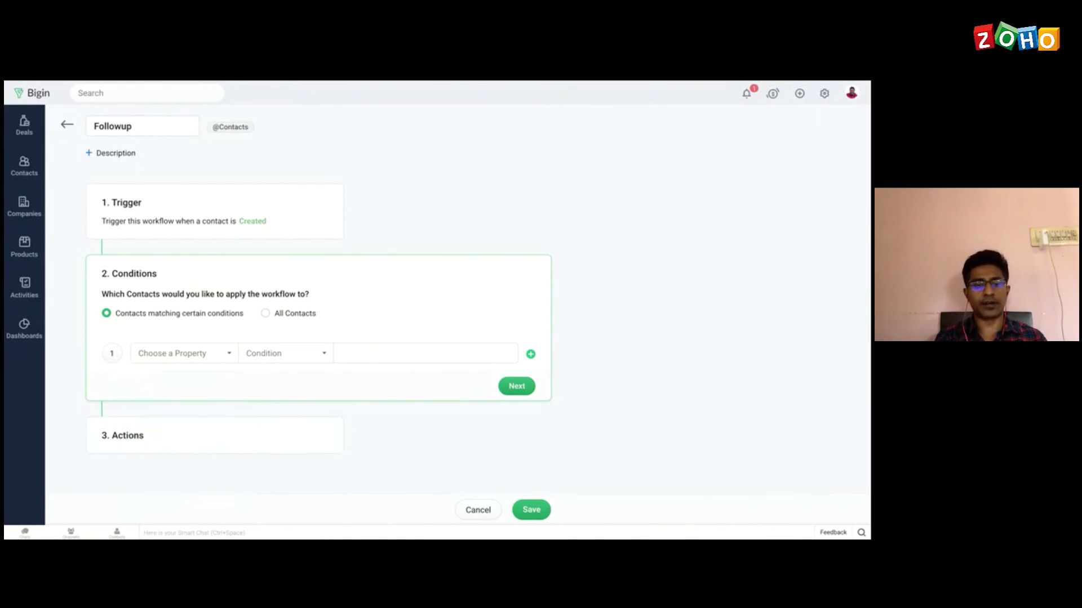
{"action": "left_click", "coordinate": [266, 314]}
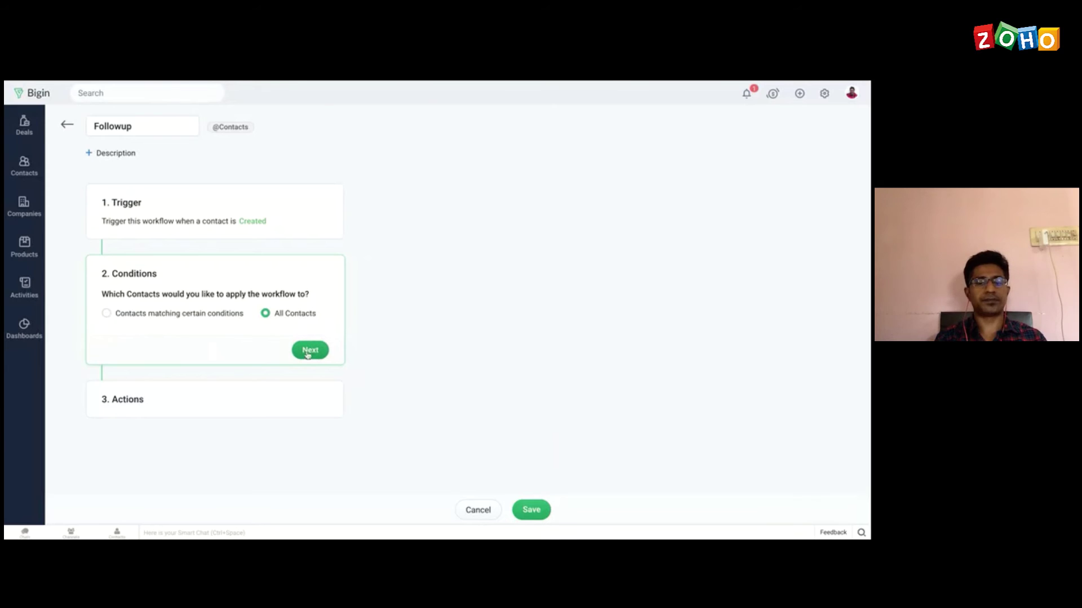
{"action": "left_click", "coordinate": [310, 351]}
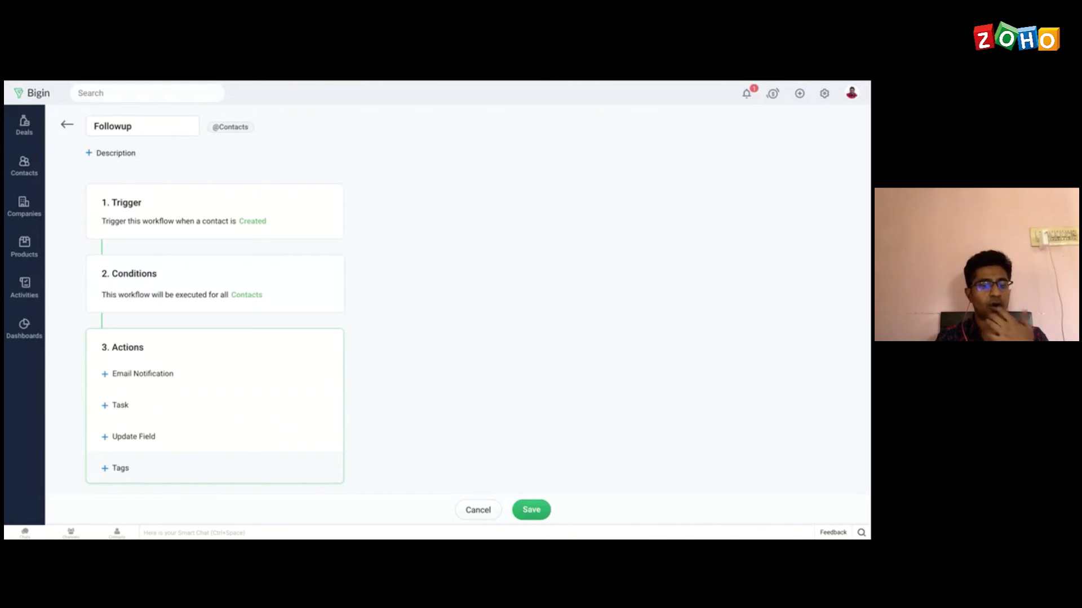
Step: Add a 'Followup Task' action owned by the second listed team member
{"action": "left_click", "coordinate": [121, 410]}
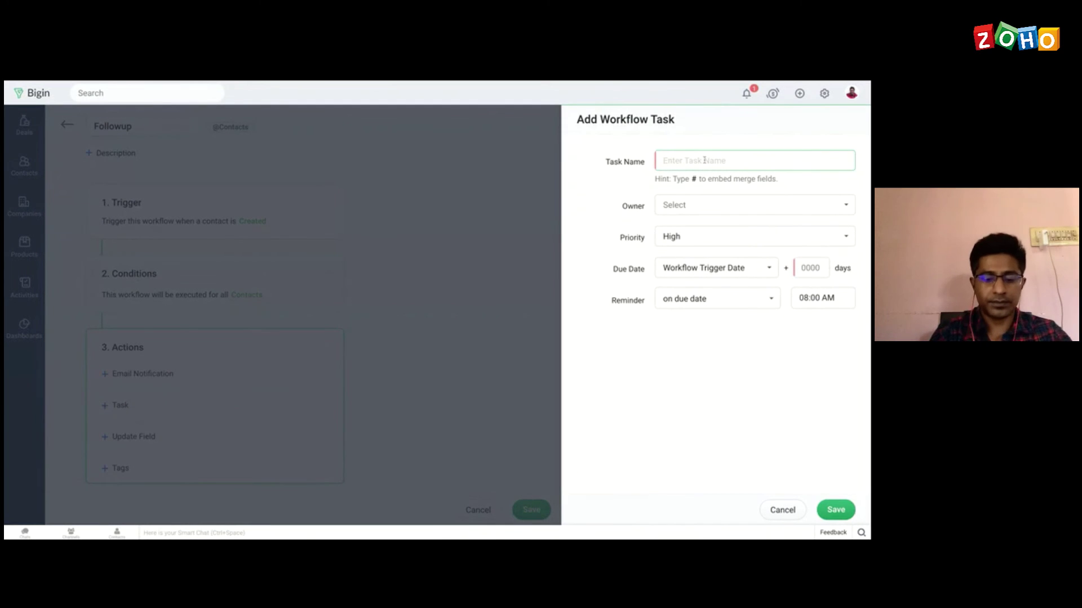
{"action": "type", "text": "Follow"}
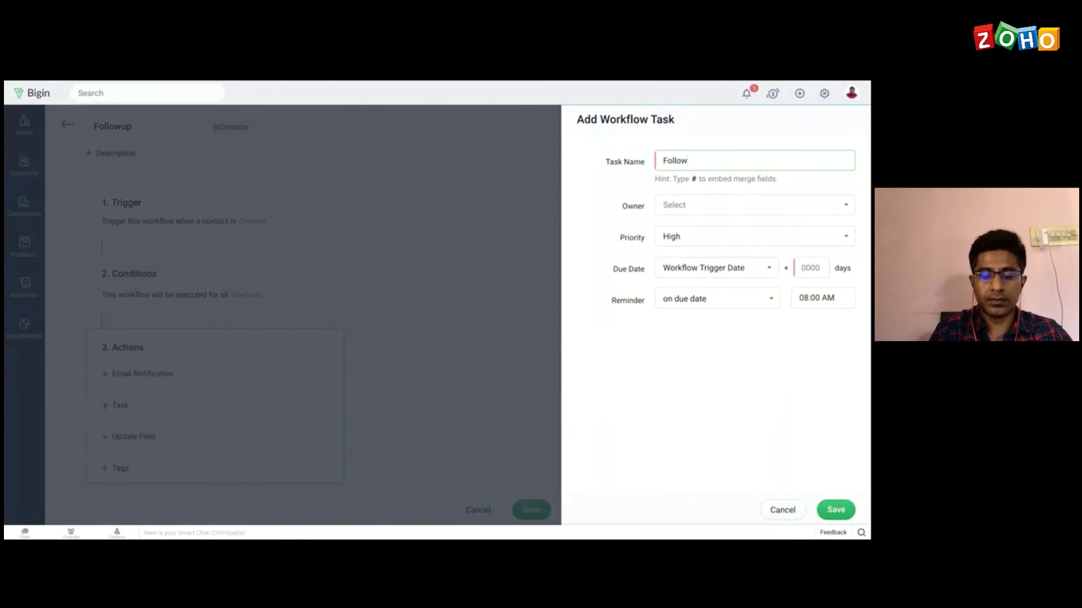
{"action": "type", "text": "up T"}
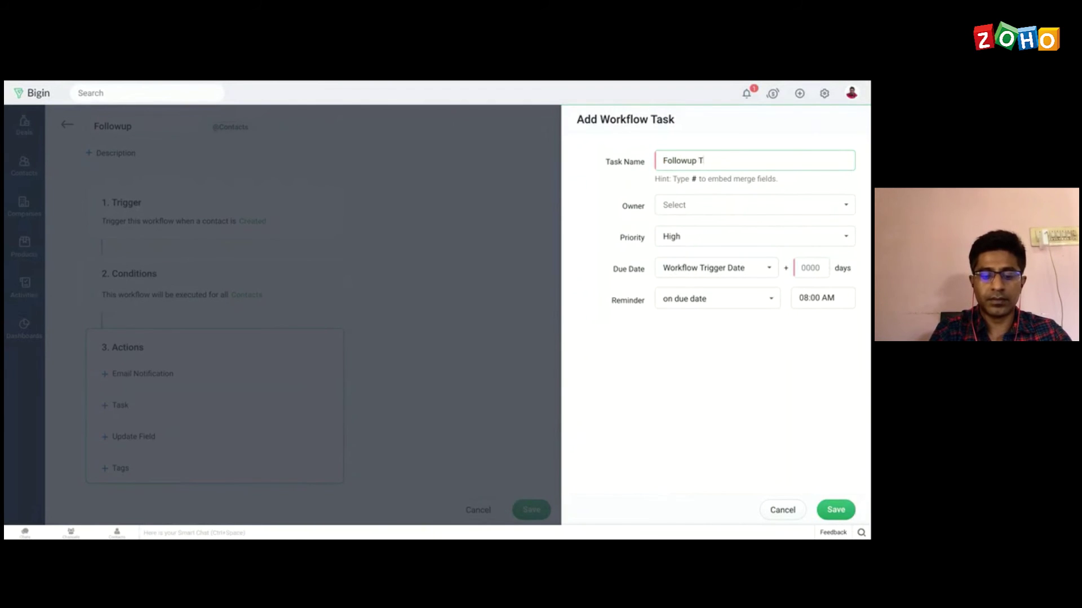
{"action": "type", "text": "ask"}
{"action": "left_click", "coordinate": [745, 197]}
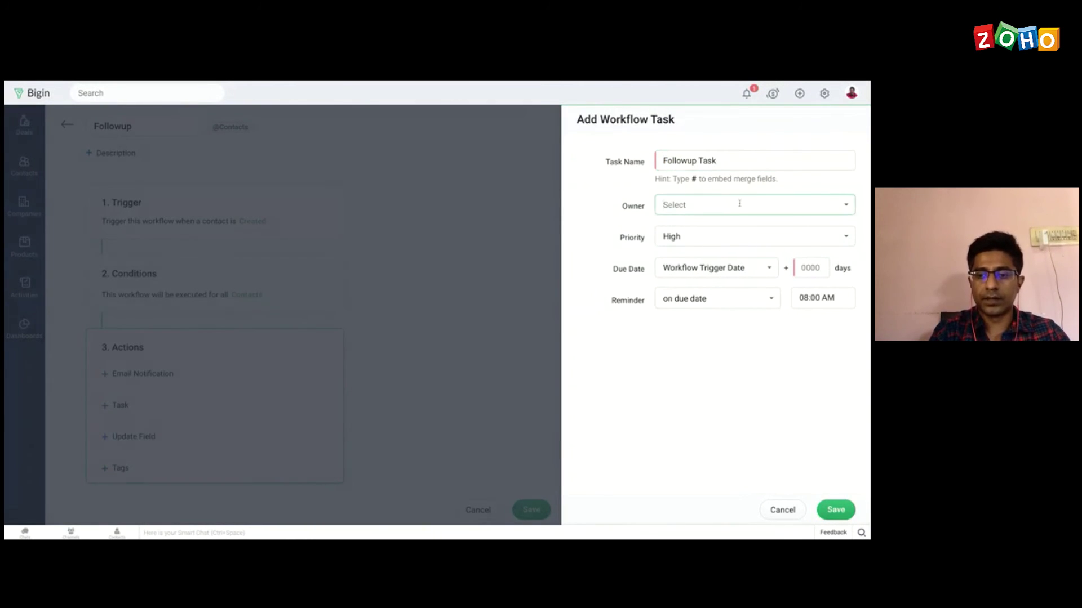
{"action": "left_click", "coordinate": [739, 203]}
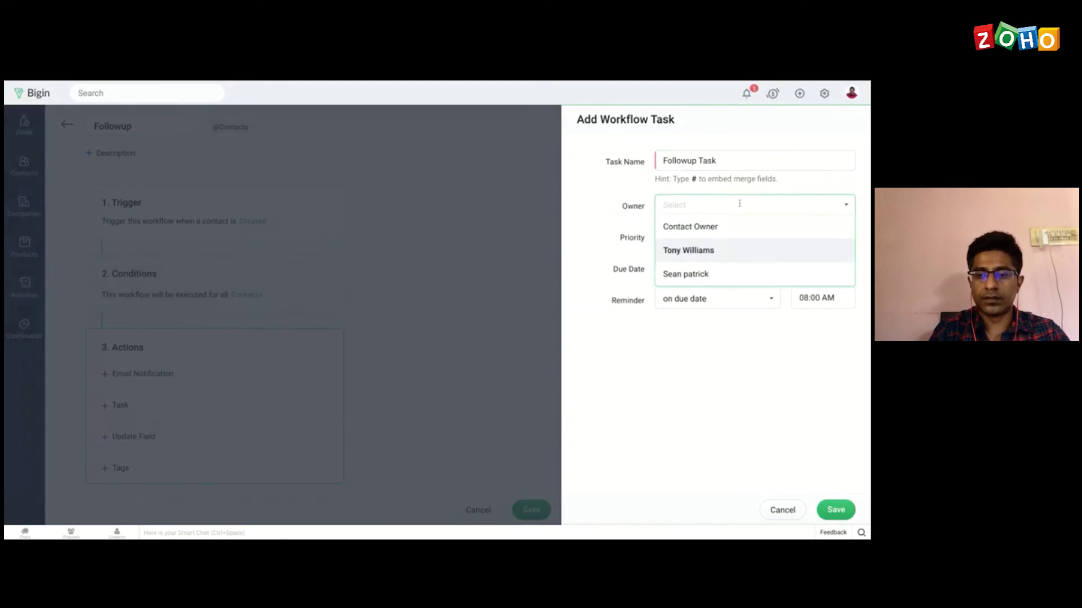
{"action": "left_click", "coordinate": [683, 274]}
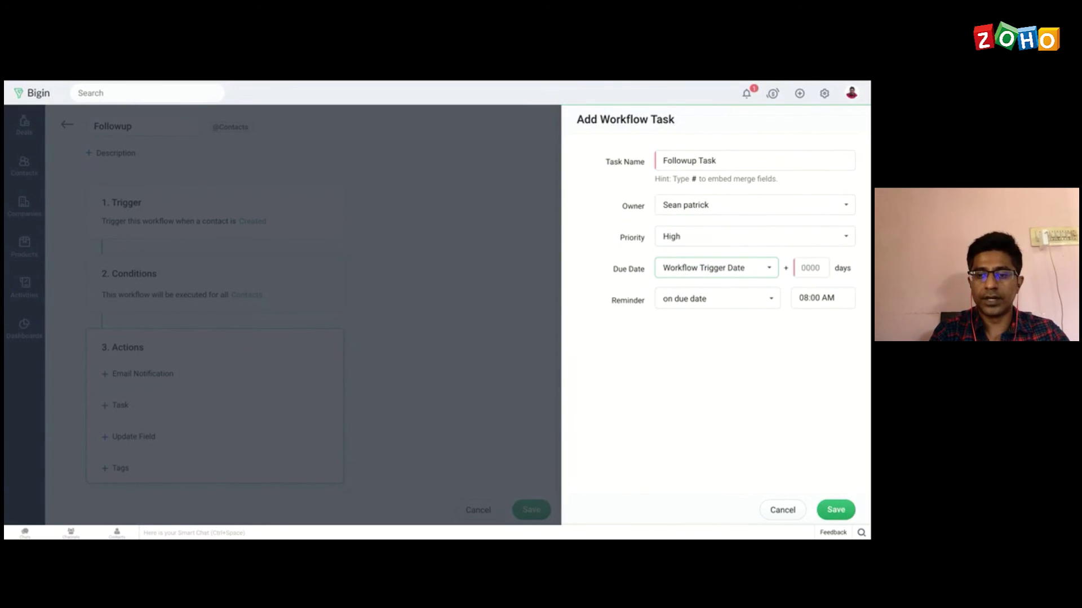
{"action": "left_click", "coordinate": [729, 206]}
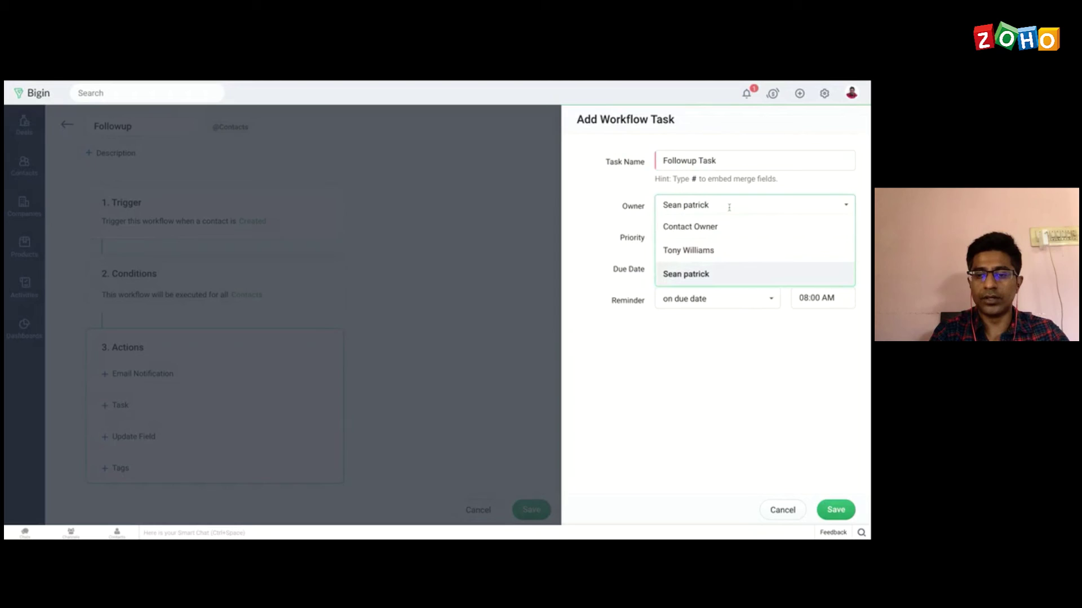
{"action": "left_click", "coordinate": [708, 249]}
Step: Give the task Normal priority, due 2 days after trigger, and save the workflow
{"action": "left_click", "coordinate": [694, 236]}
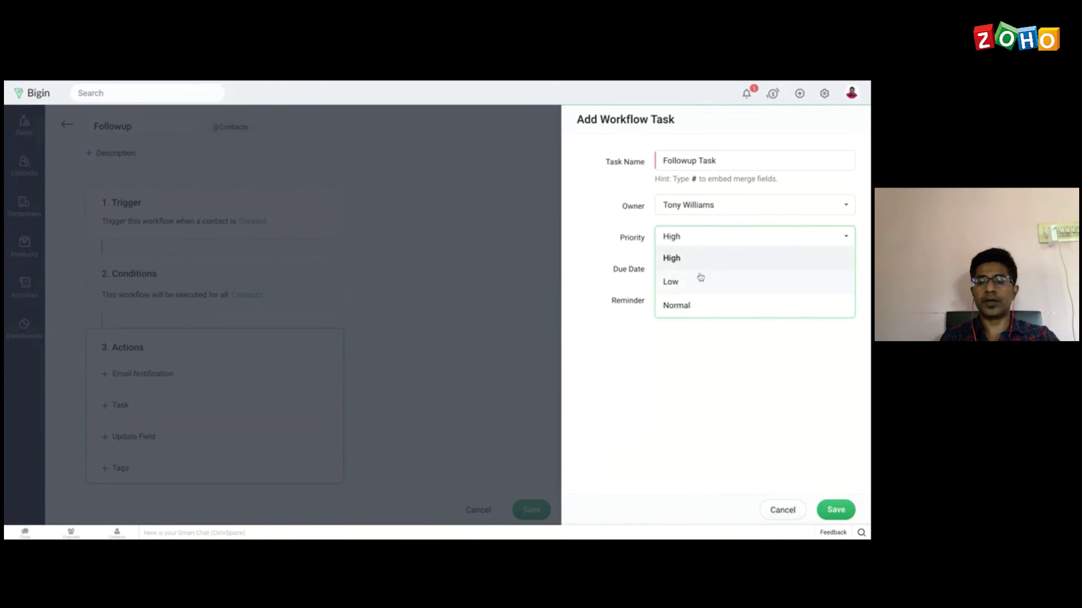
{"action": "left_click", "coordinate": [678, 306]}
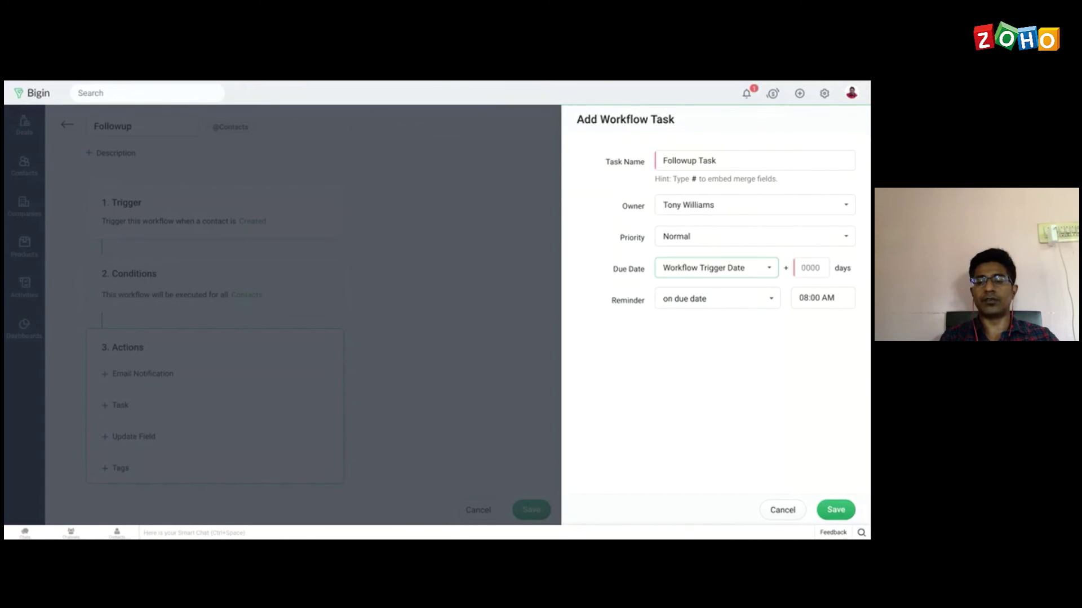
{"action": "left_click", "coordinate": [810, 269]}
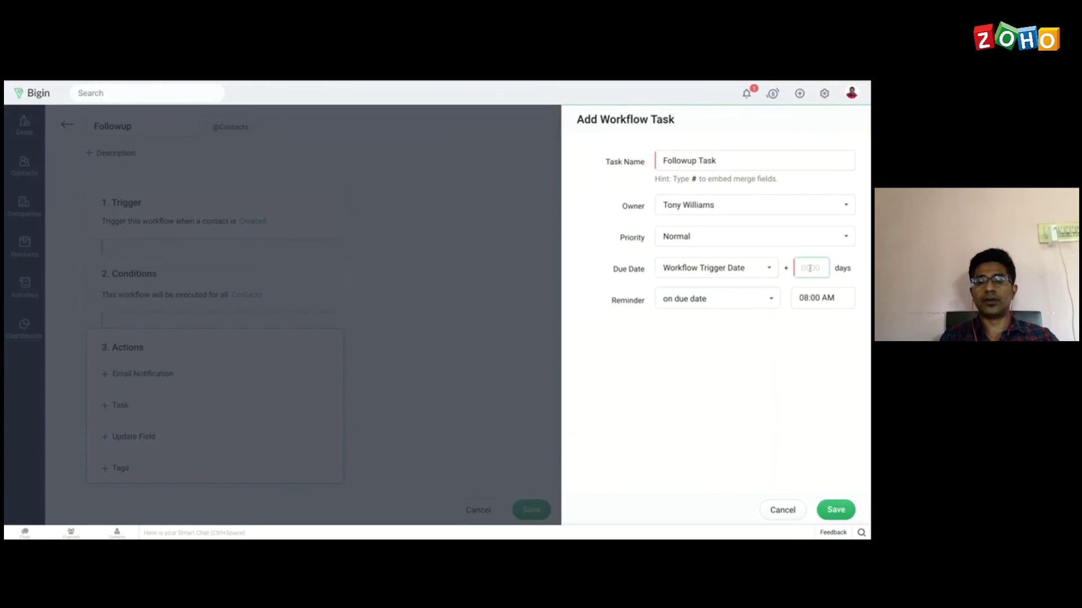
{"action": "type", "text": "2"}
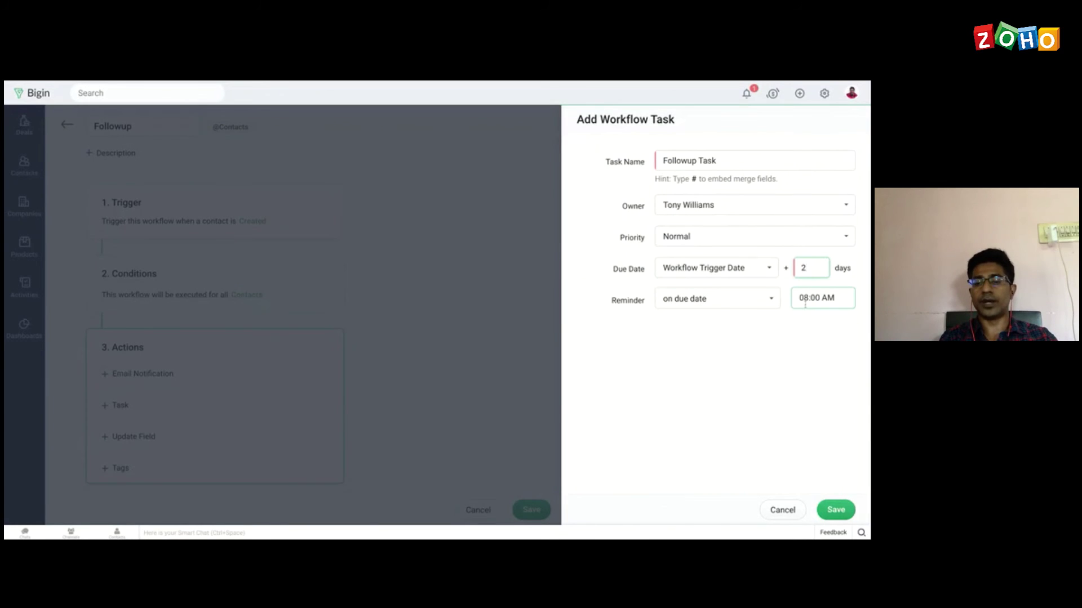
{"action": "left_click", "coordinate": [835, 510]}
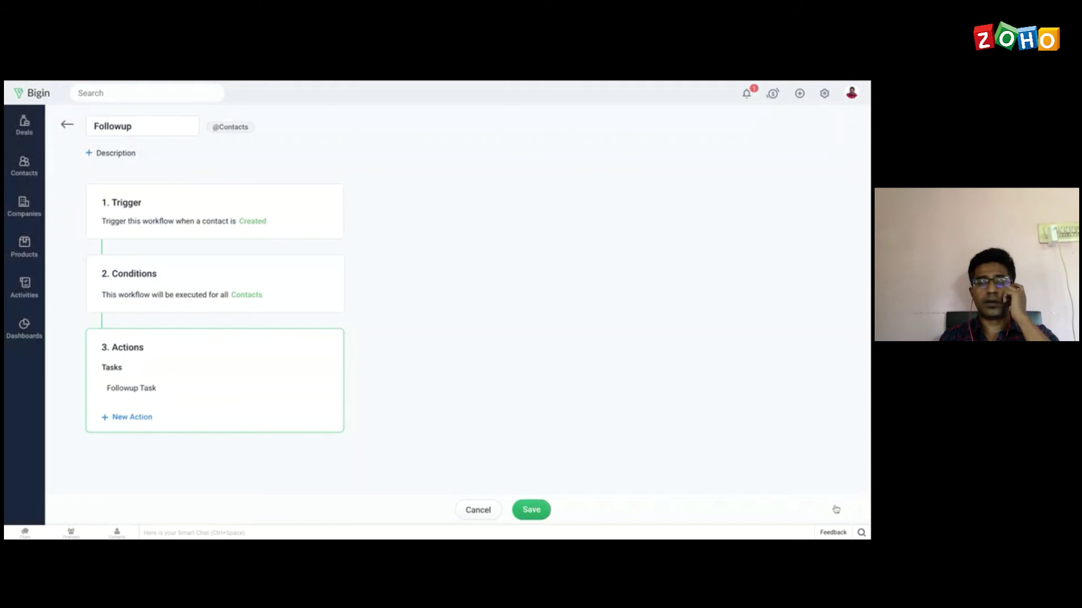
{"action": "left_click", "coordinate": [538, 510]}
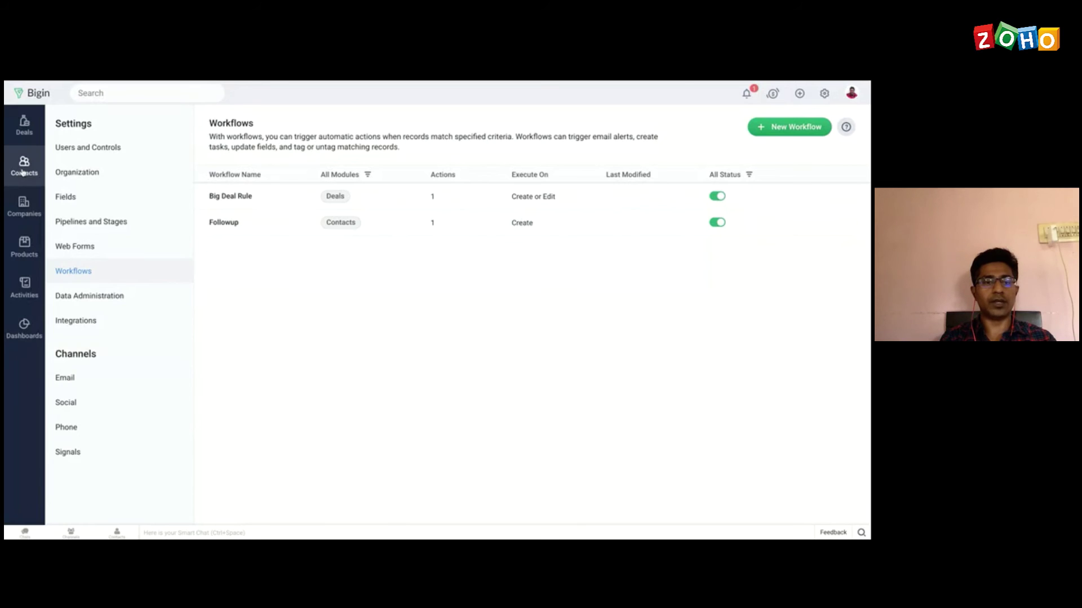
Step: Create and save a new contact with a last name and an e-mail address
{"action": "left_click", "coordinate": [23, 169]}
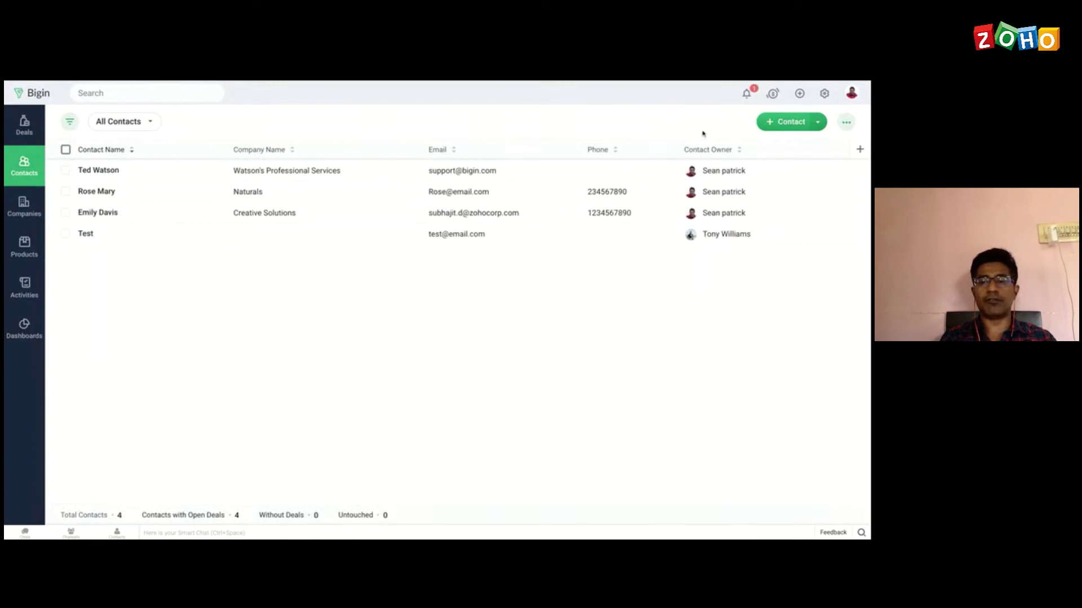
{"action": "left_click", "coordinate": [789, 131]}
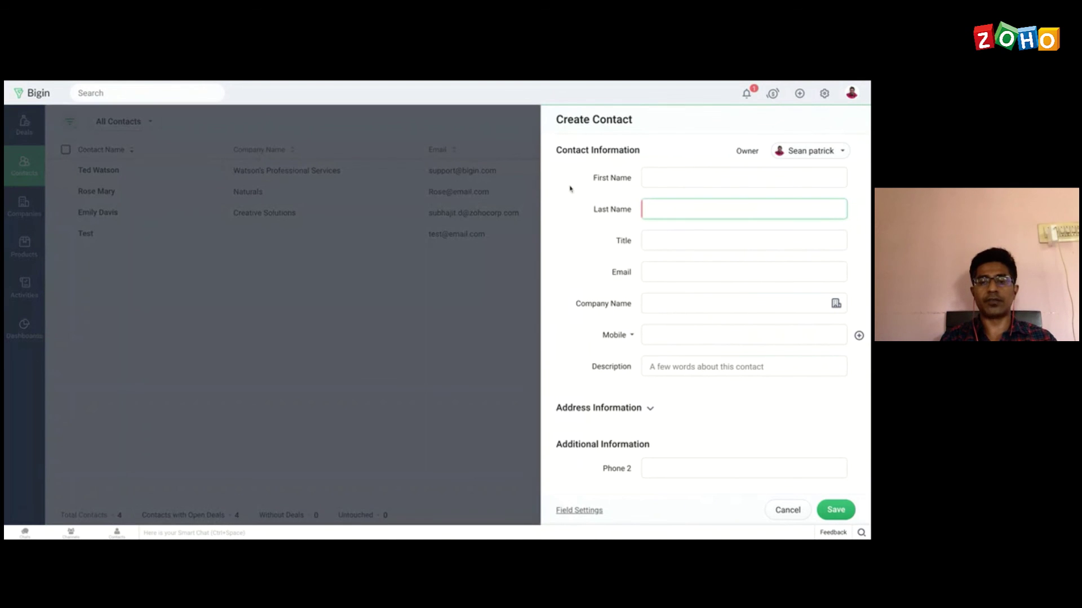
{"action": "left_click", "coordinate": [678, 182]}
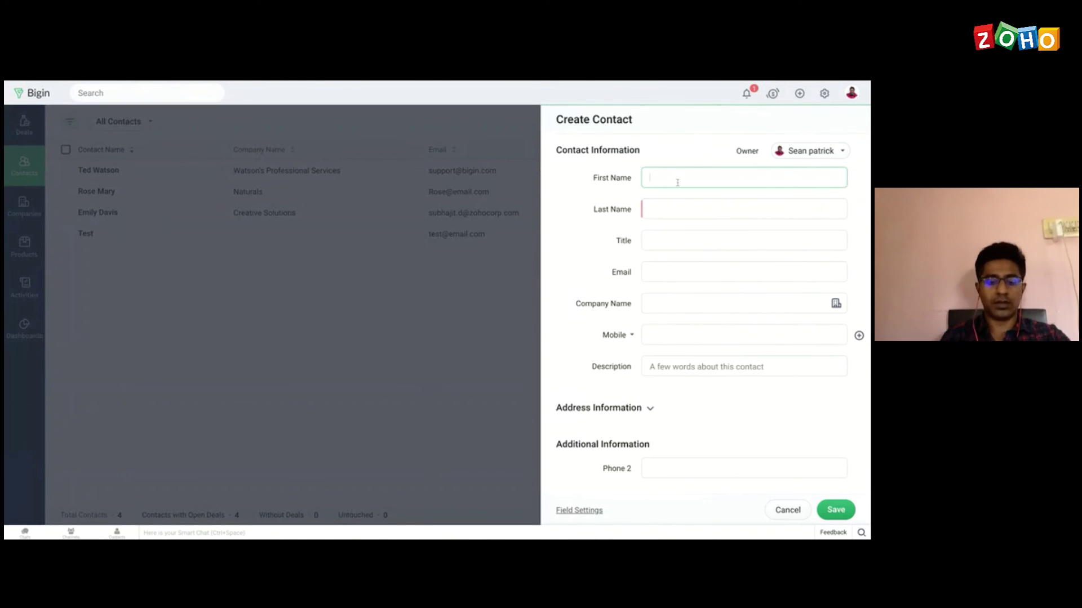
{"action": "left_click", "coordinate": [672, 209]}
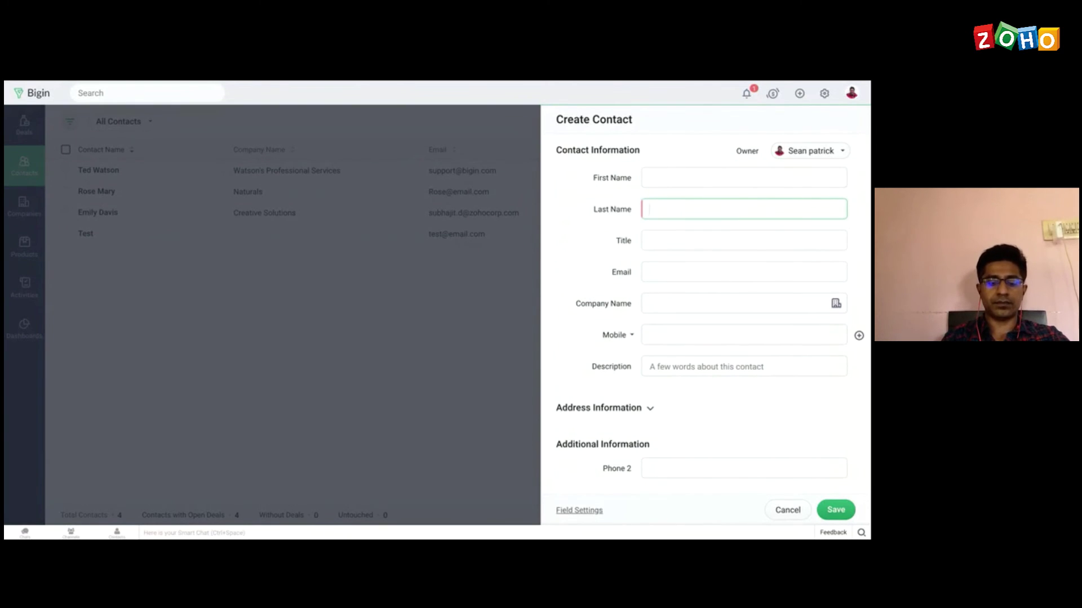
{"action": "type", "text": "David"}
{"action": "left_click", "coordinate": [689, 271]}
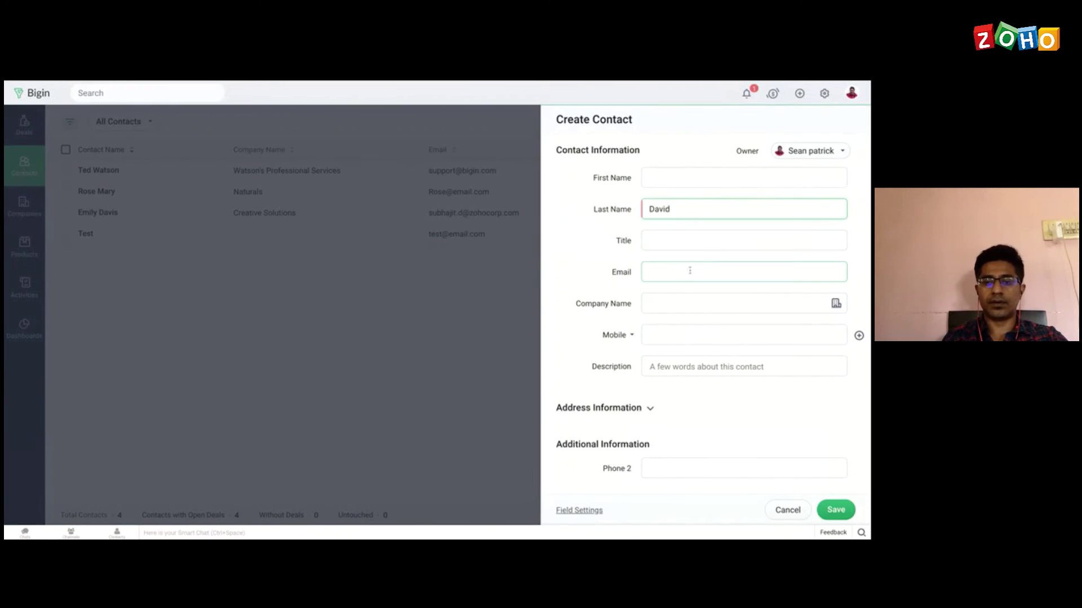
{"action": "type", "text": "Test"}
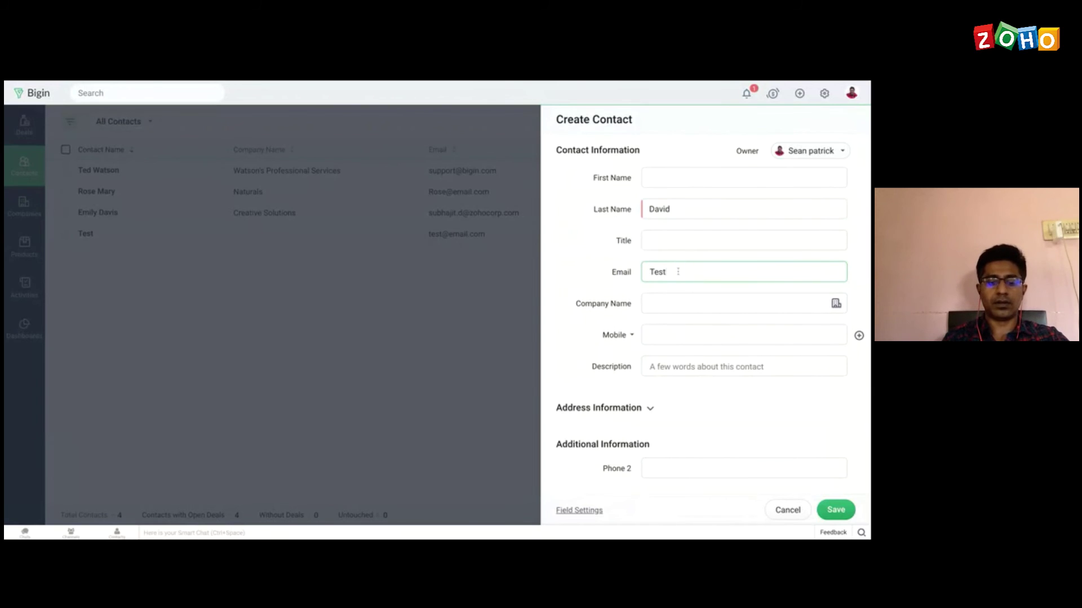
{"action": "type", "text": "@email2"}
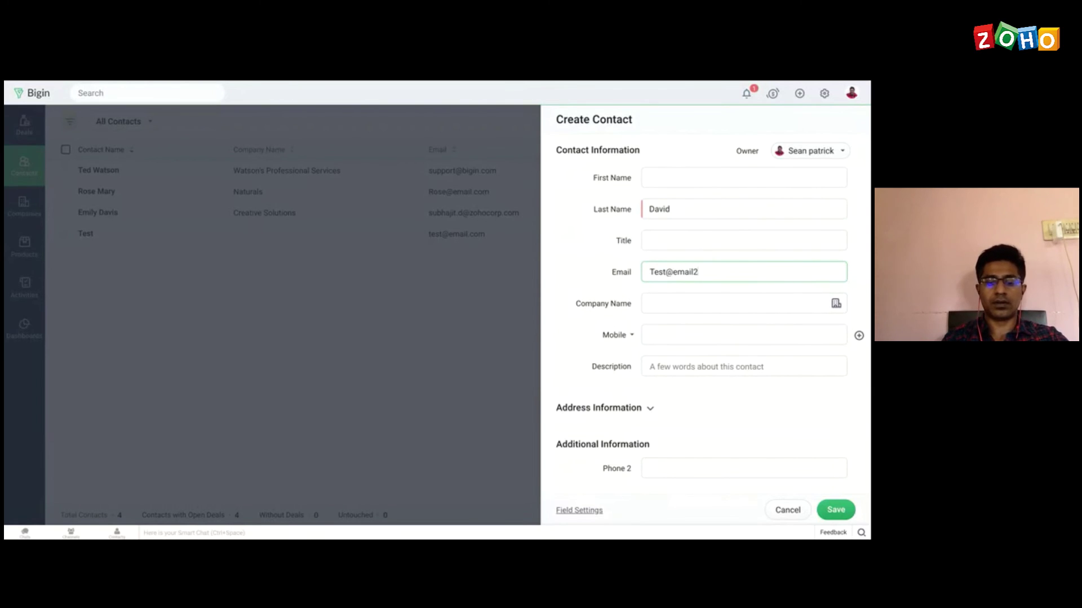
{"action": "type", "text": ".com"}
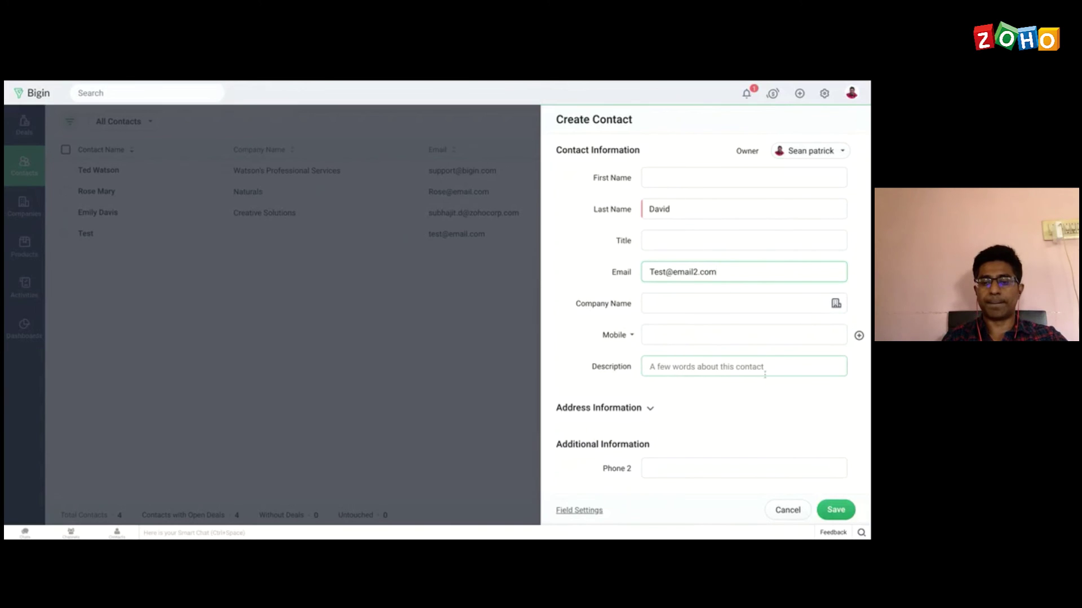
{"action": "left_click", "coordinate": [835, 512]}
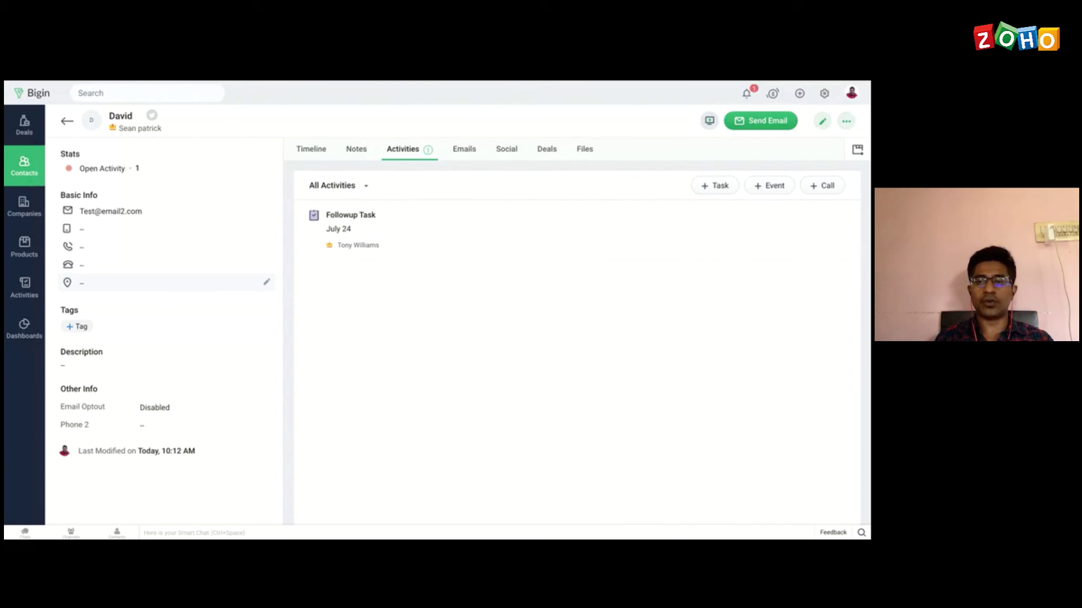
Step: Look through Workflows and Data Administration in Settings, then return to the Contacts list
{"action": "left_click", "coordinate": [824, 94]}
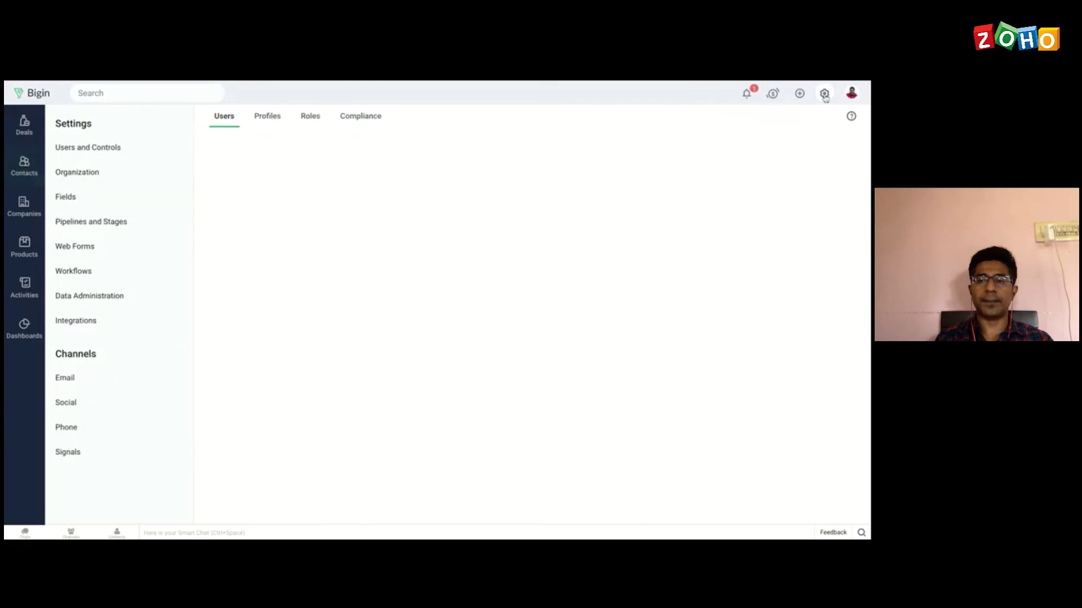
{"action": "left_click", "coordinate": [82, 275]}
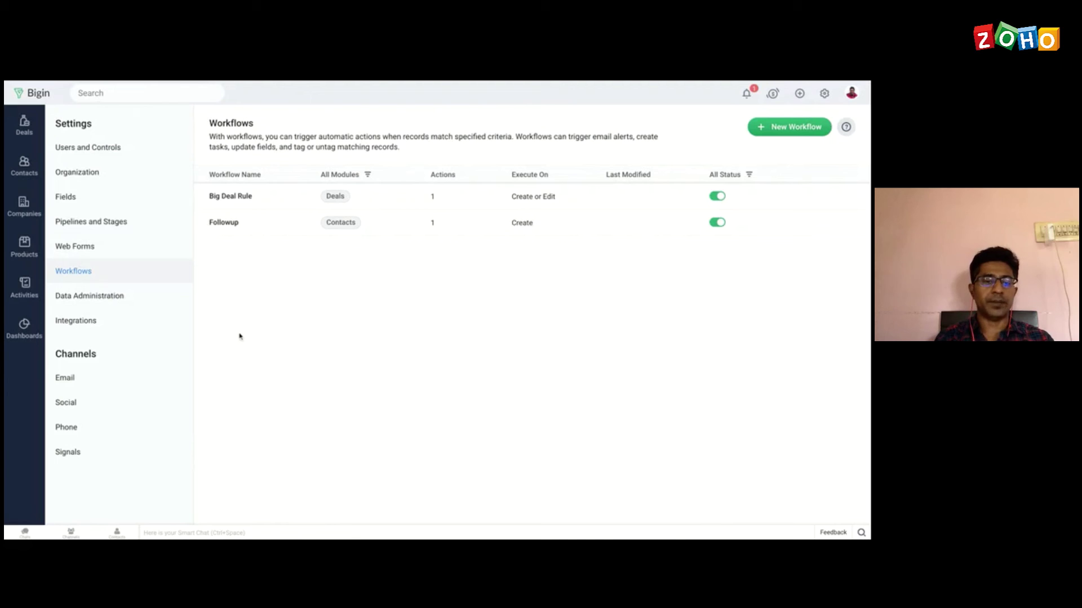
{"action": "left_click", "coordinate": [108, 302]}
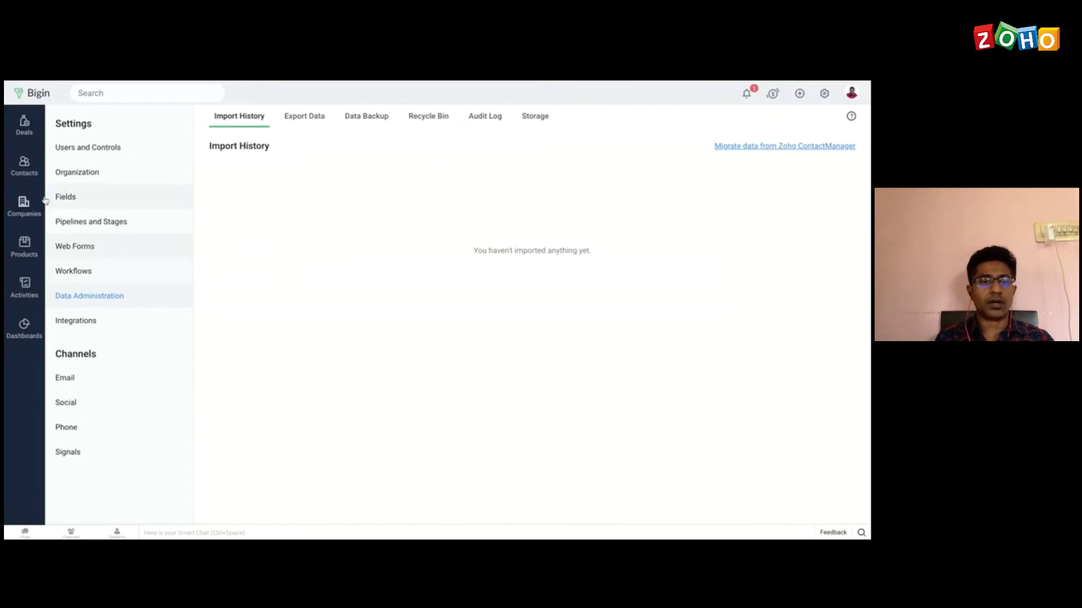
{"action": "left_click", "coordinate": [23, 171]}
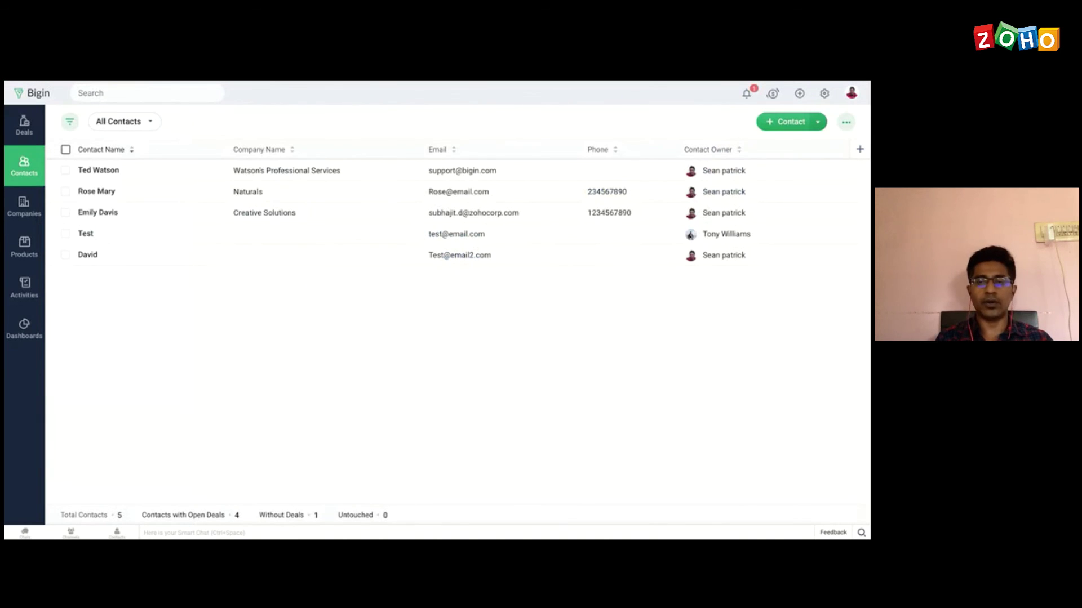
Step: Preview the Import Contacts file-upload page from the + Contact menu, then go back to Contacts
{"action": "left_click", "coordinate": [818, 123]}
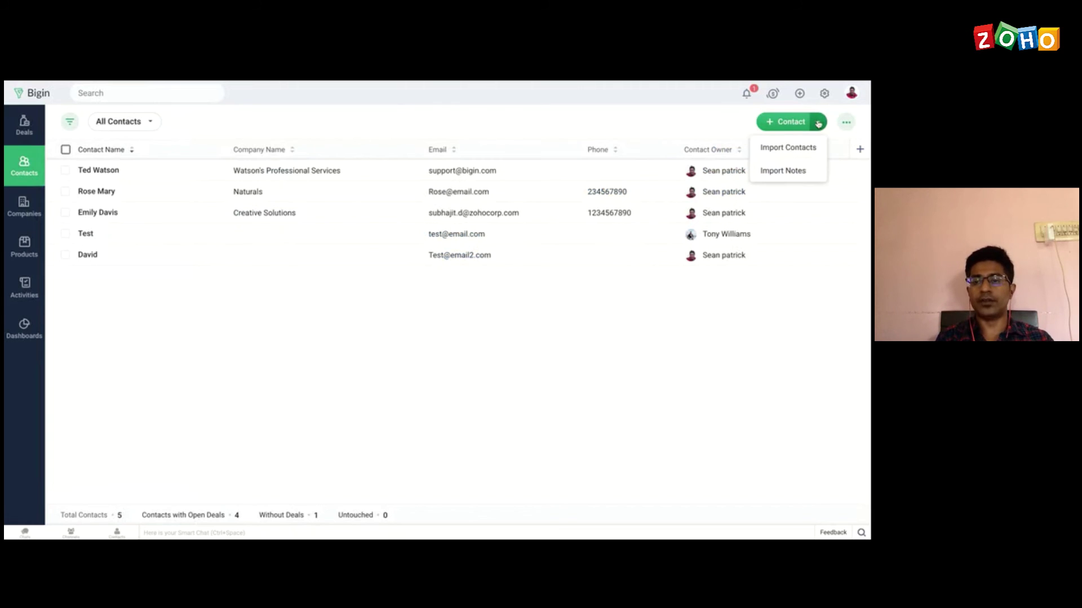
{"action": "left_click", "coordinate": [784, 155]}
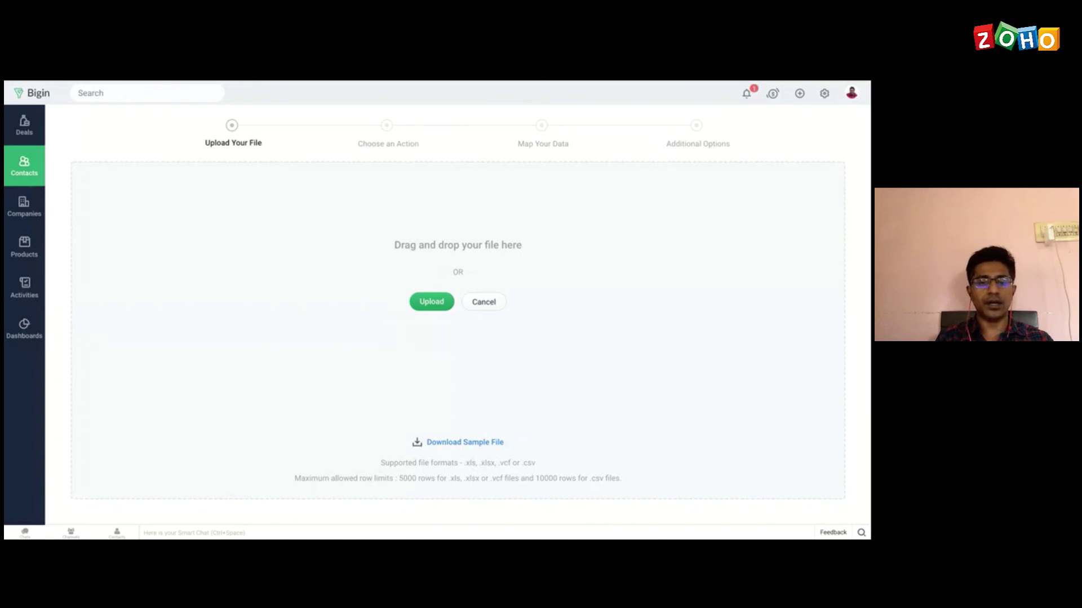
{"action": "left_click", "coordinate": [24, 172]}
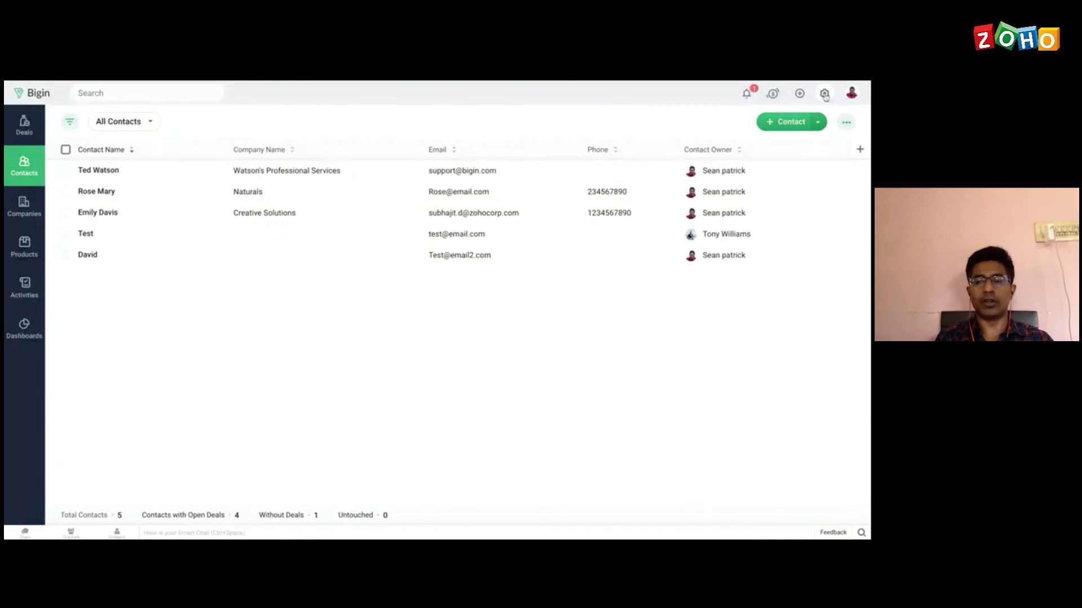
Step: Go to Settings > Data Administration to view the empty Import History
{"action": "left_click", "coordinate": [824, 93]}
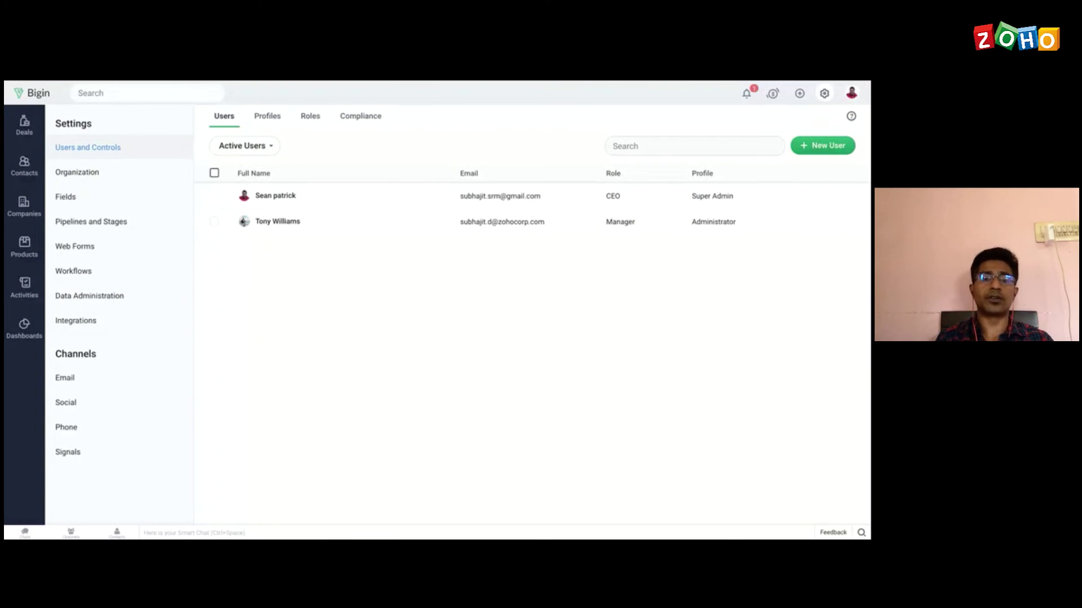
{"action": "left_click", "coordinate": [113, 303]}
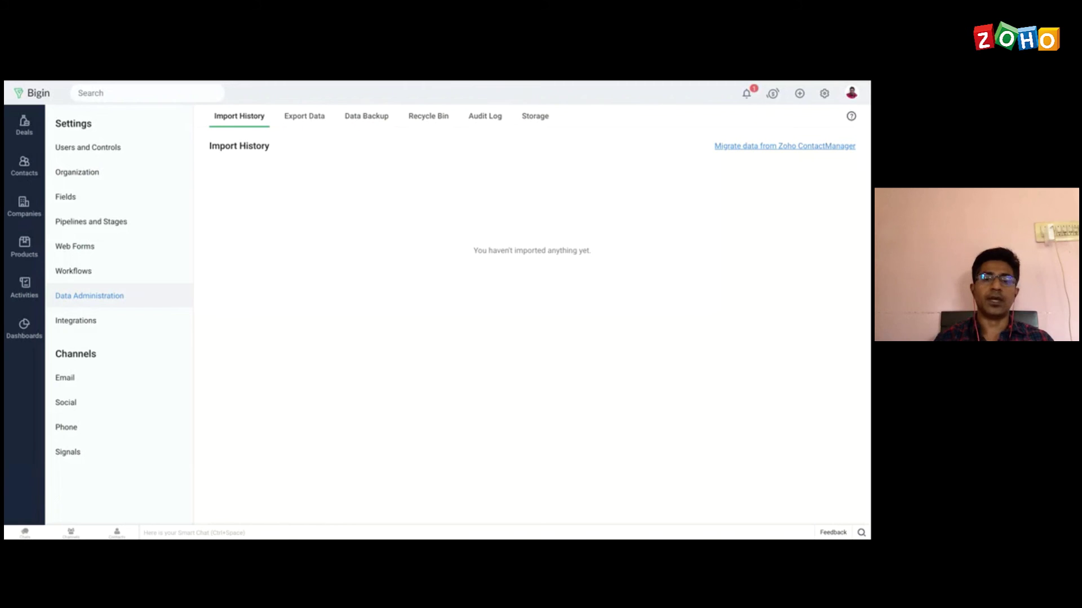
Step: Review which modules can be exported as CSV, then switch to the Data Backup page
{"action": "left_click", "coordinate": [308, 120]}
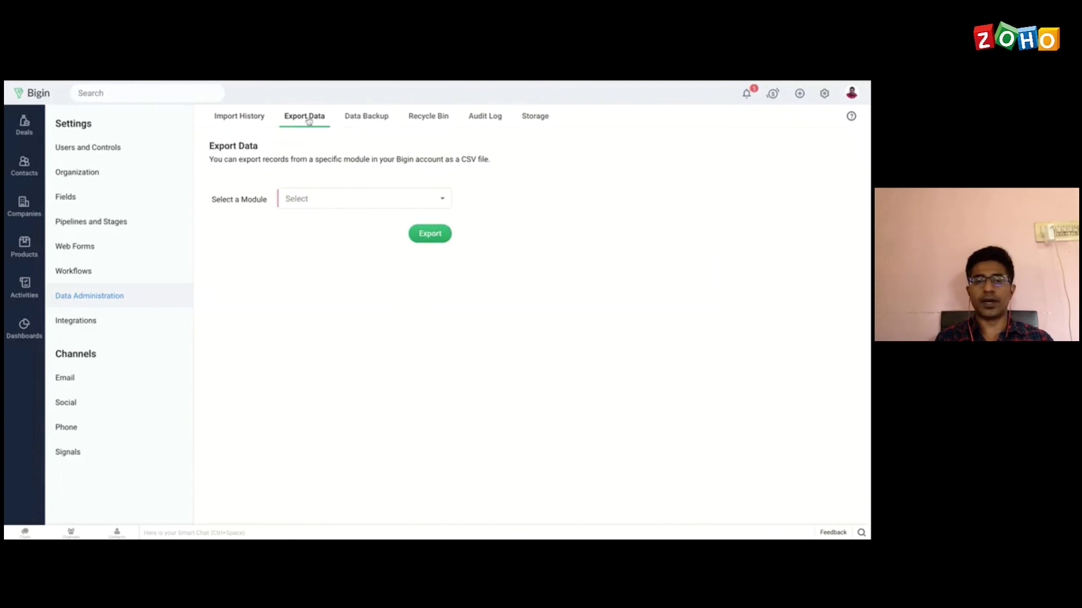
{"action": "left_click", "coordinate": [340, 200]}
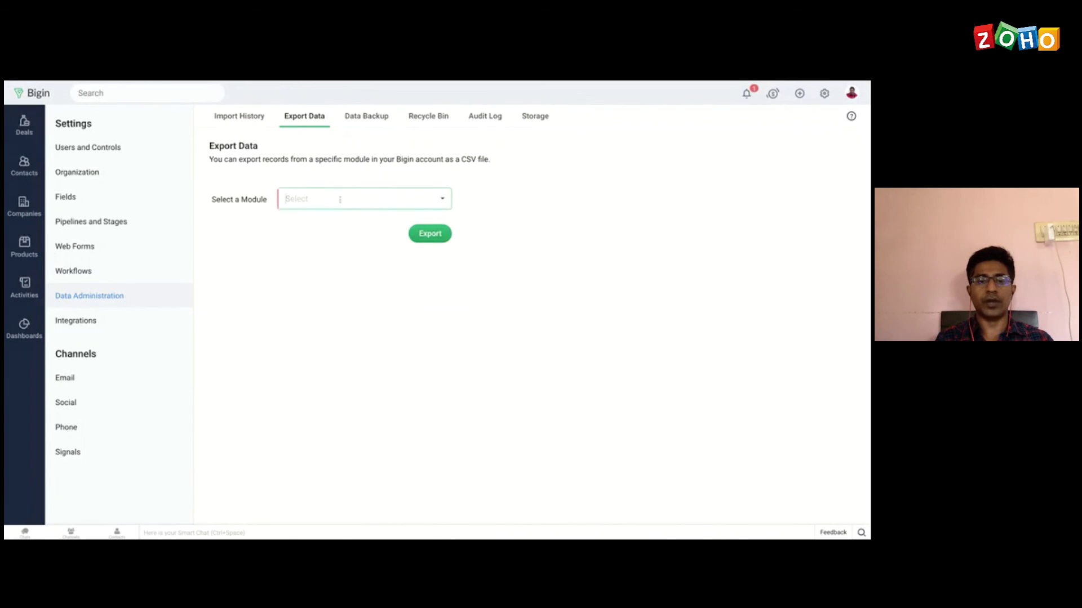
{"action": "scroll", "coordinate": [330, 294], "scroll_direction": "down", "scroll_amount": 2}
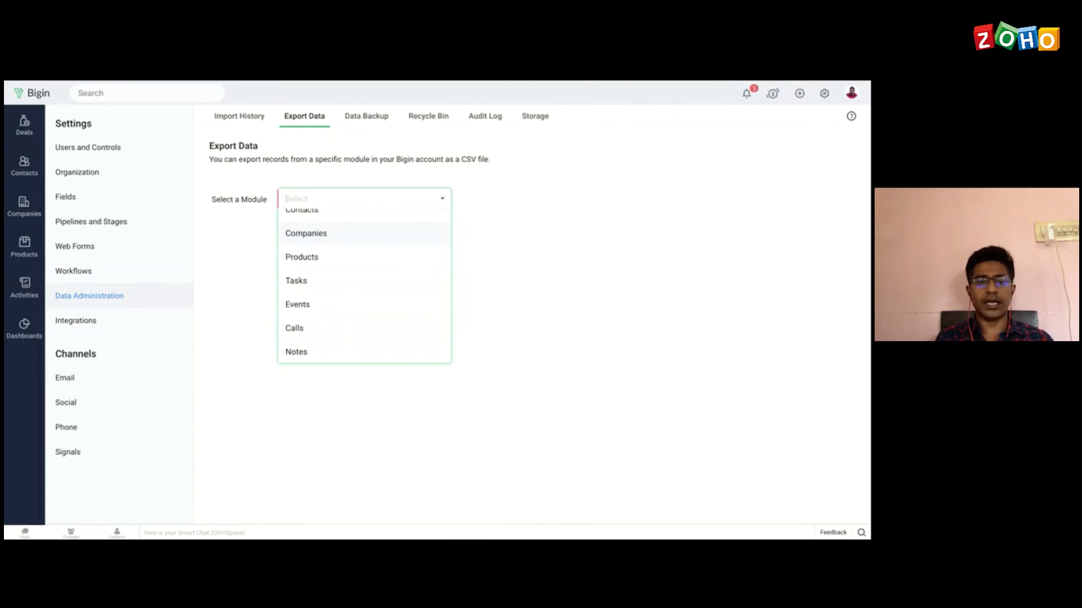
{"action": "scroll", "coordinate": [330, 281], "scroll_direction": "up", "scroll_amount": 2}
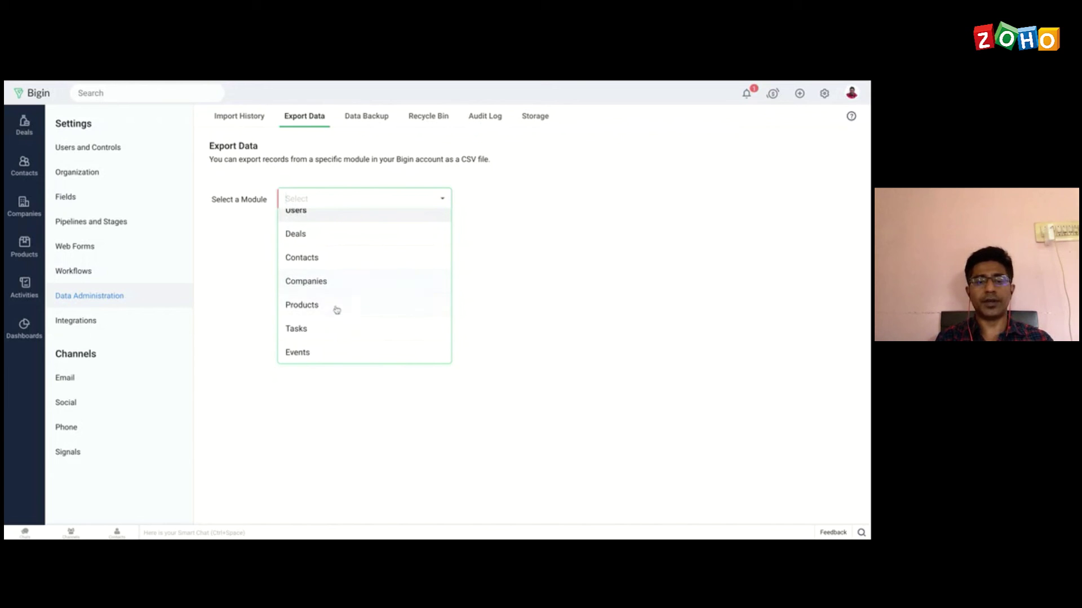
{"action": "left_click", "coordinate": [554, 280]}
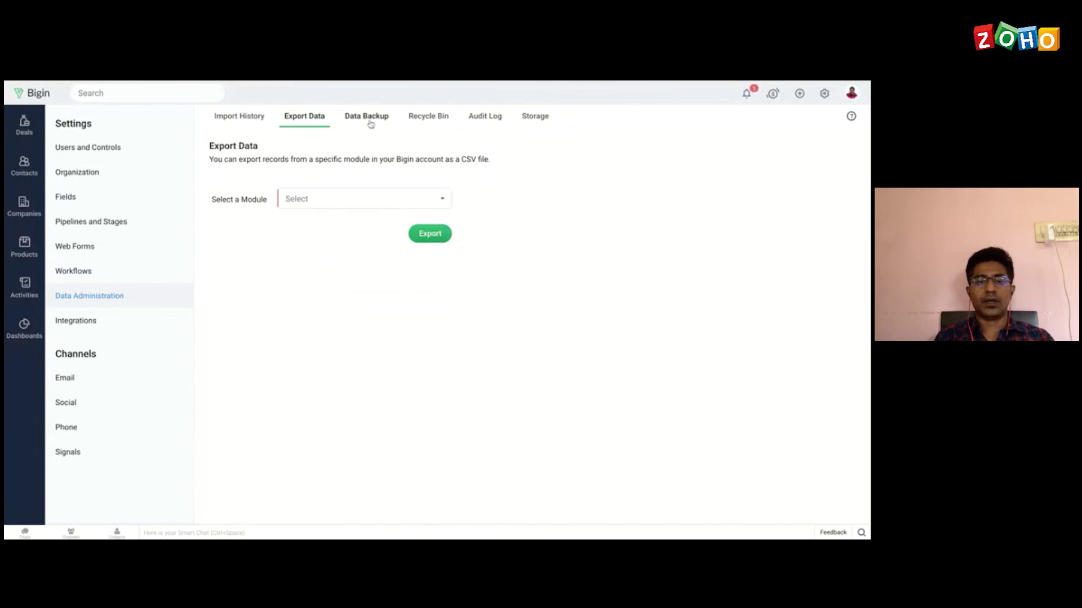
{"action": "left_click", "coordinate": [373, 121]}
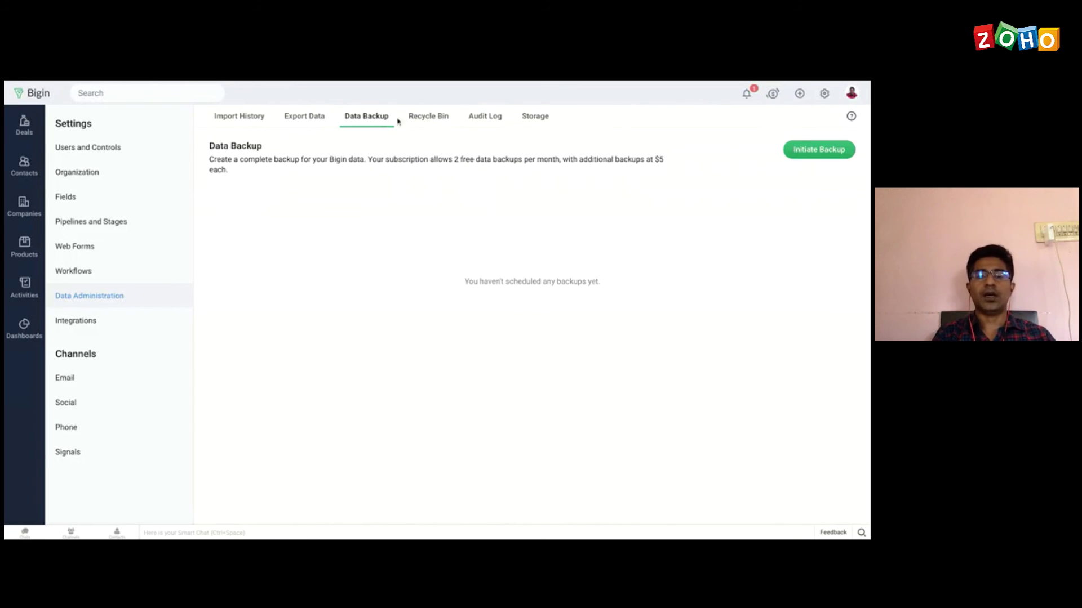
Step: Show the empty Recycle Bin, which keeps deleted records for 60 days
{"action": "left_click", "coordinate": [428, 119]}
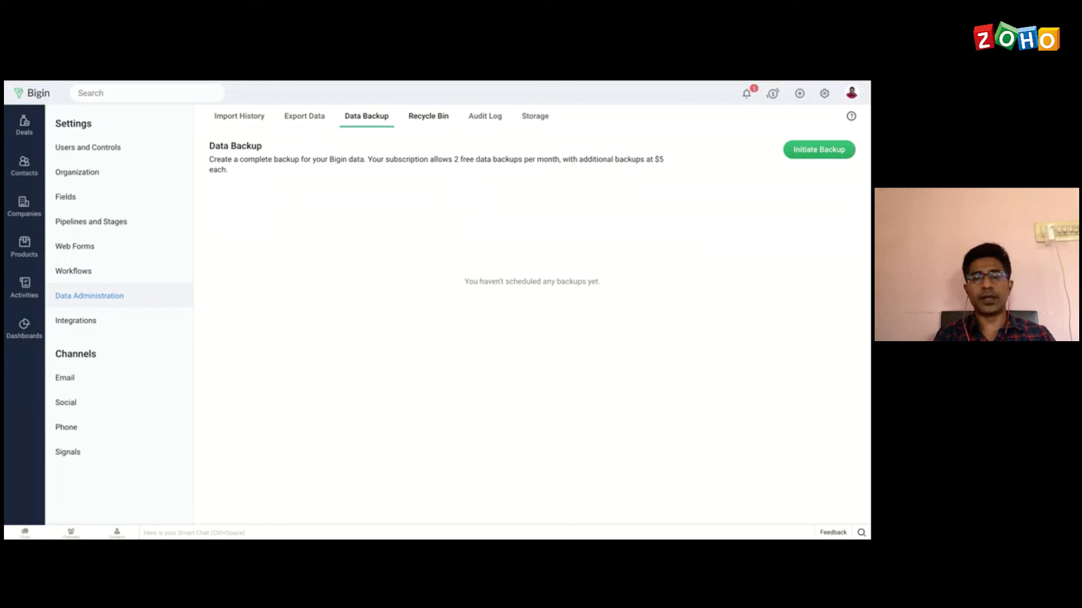
{"action": "left_click", "coordinate": [429, 116]}
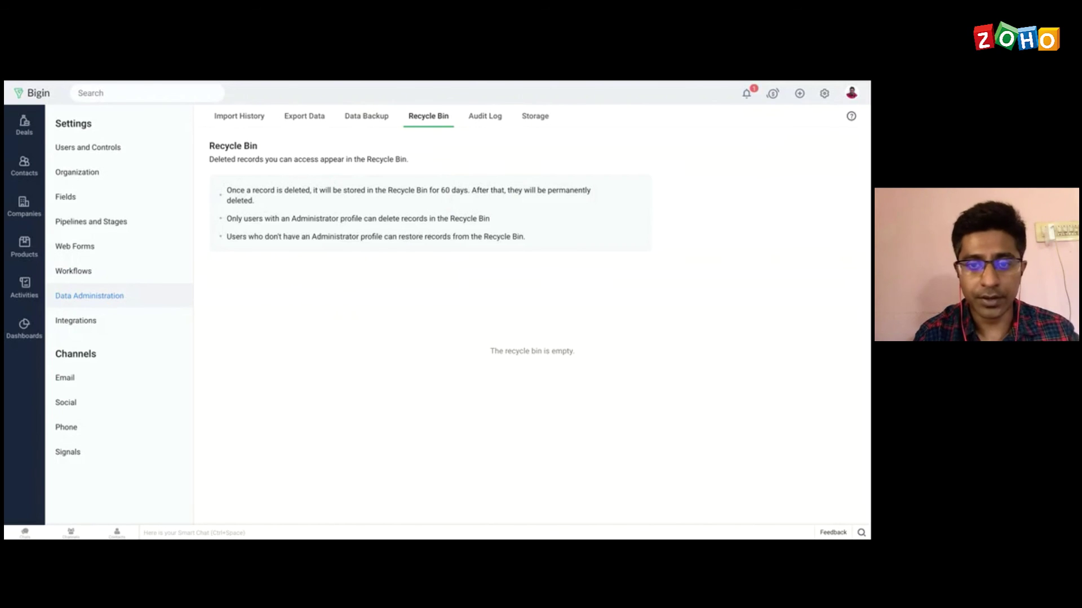
Step: Scroll through the Audit Log's recent activities, including the Followup workflow and Sales Rep role
{"action": "left_click", "coordinate": [488, 121]}
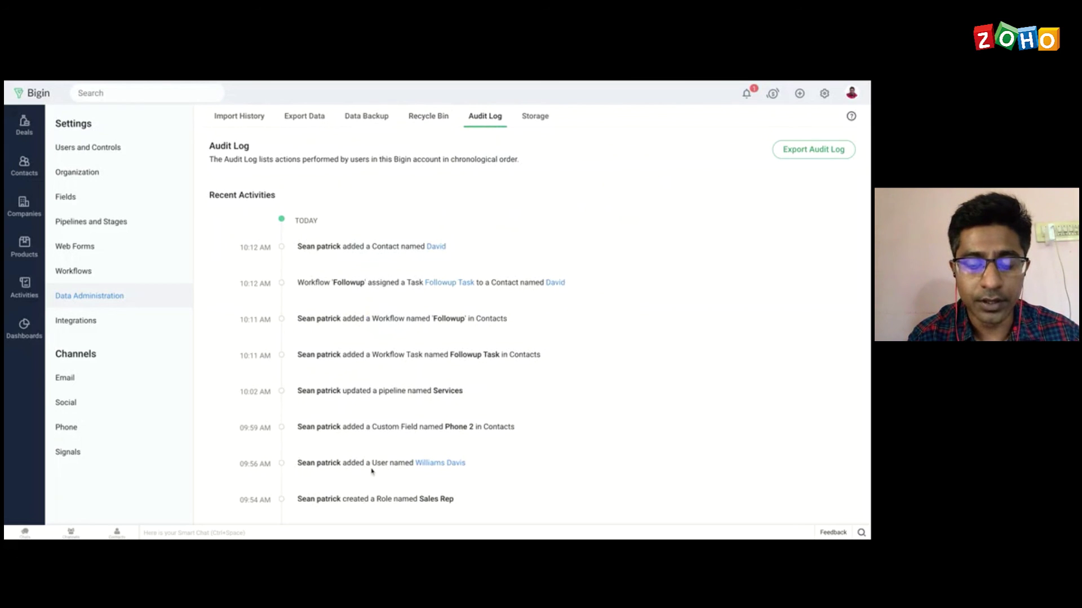
{"action": "scroll", "coordinate": [386, 355], "scroll_direction": "down", "scroll_amount": 4}
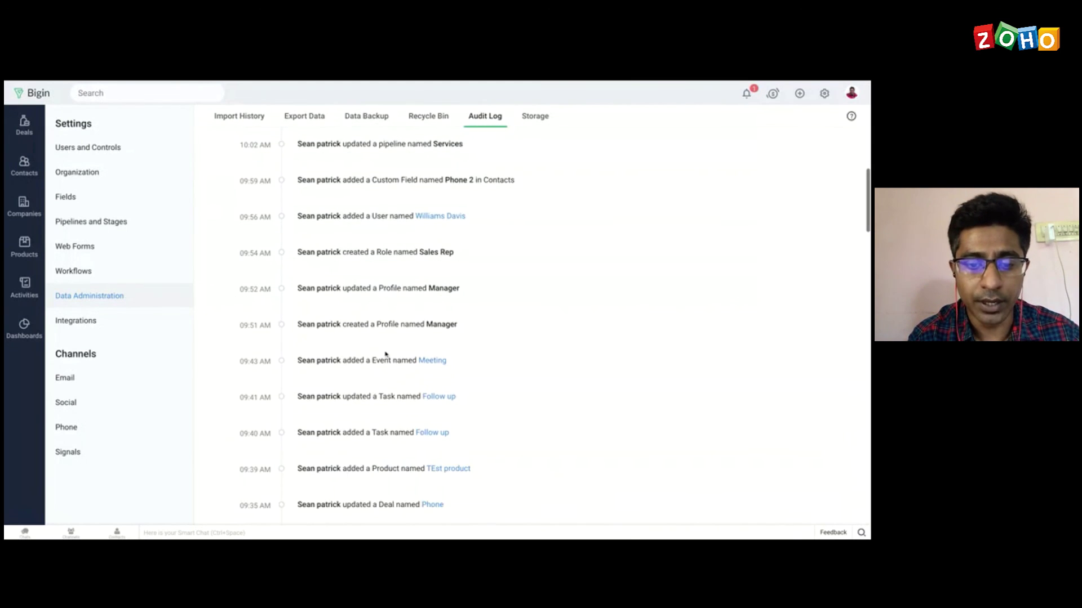
{"action": "scroll", "coordinate": [386, 354], "scroll_direction": "up", "scroll_amount": 4}
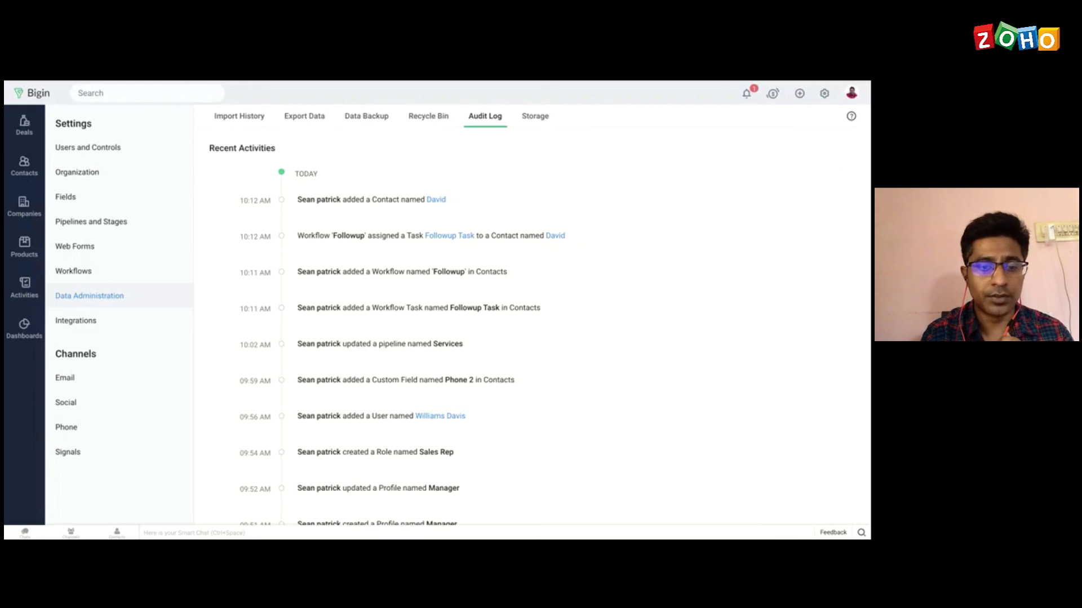
{"action": "scroll", "coordinate": [539, 326], "scroll_direction": "down", "scroll_amount": 5}
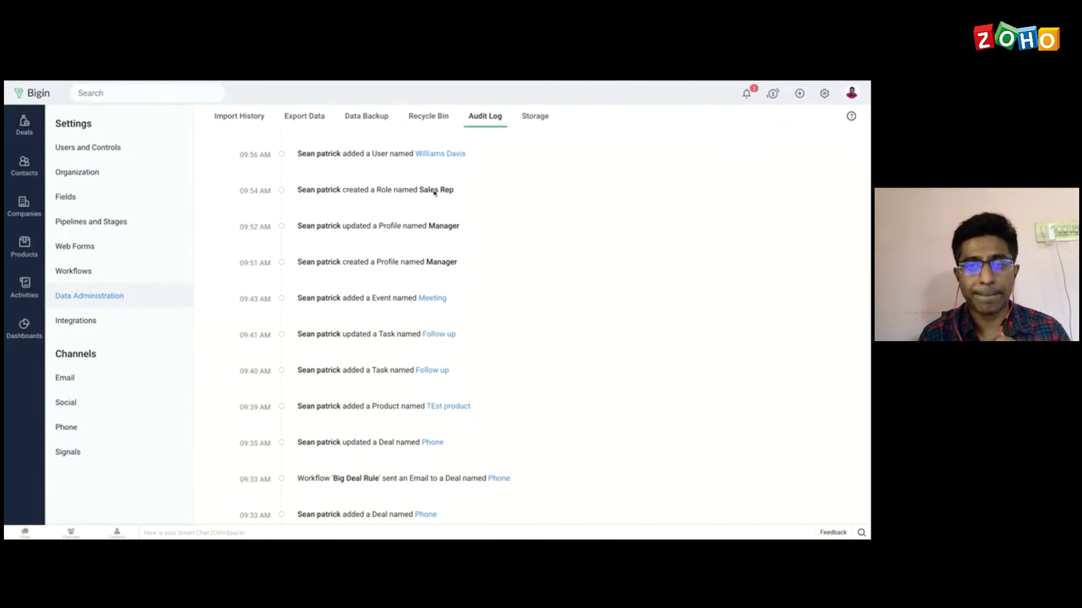
Step: Show the Storage tab: 23.3 KB used of the 2.5 GB allowed
{"action": "left_click", "coordinate": [537, 117]}
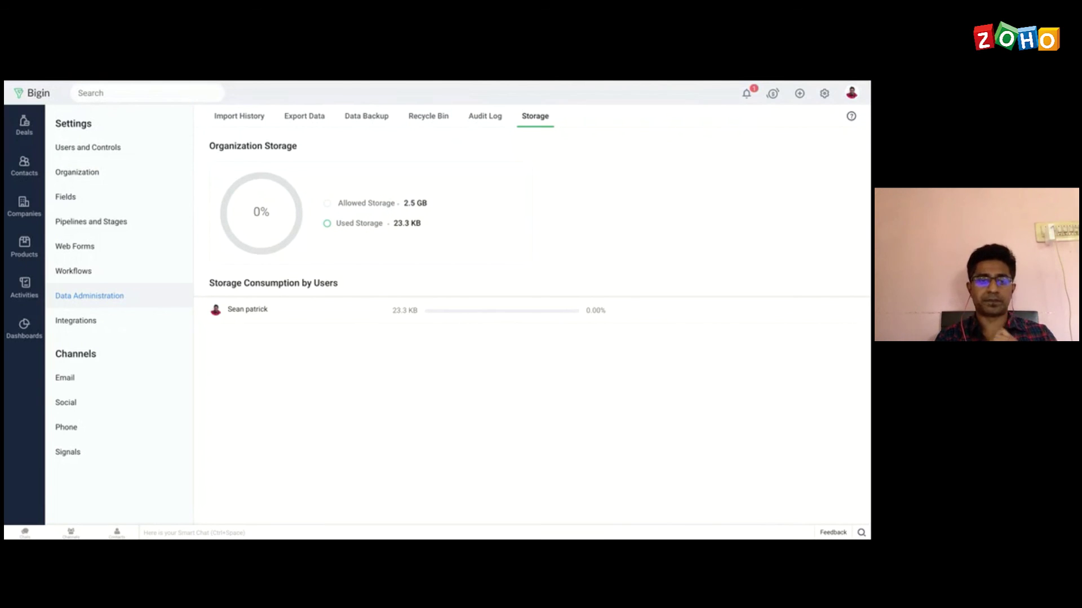
Step: Scroll through the application cards on the Integrations page
{"action": "left_click", "coordinate": [89, 322]}
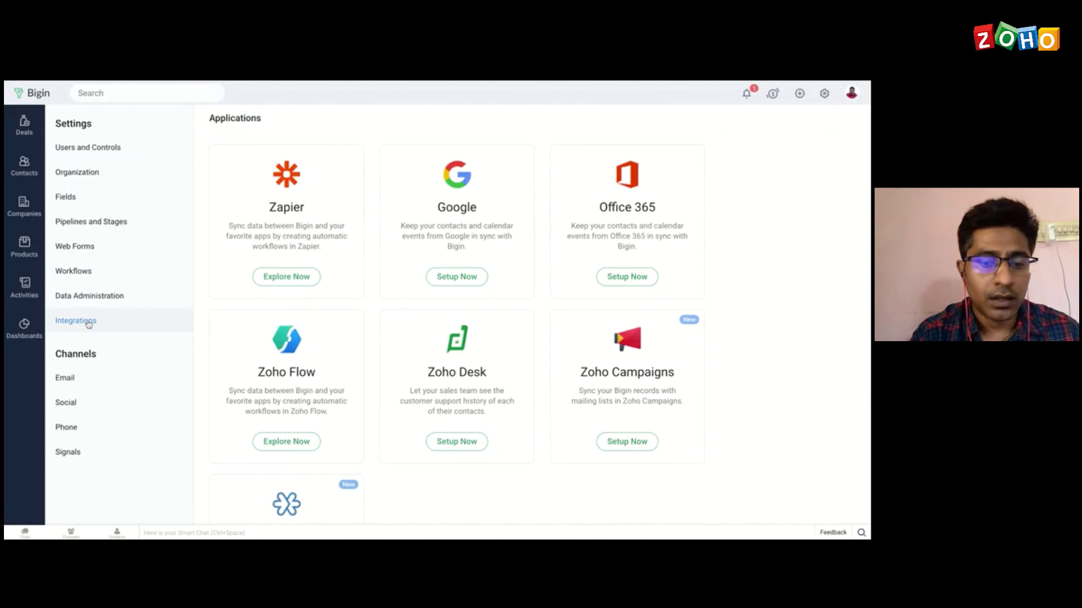
{"action": "scroll", "coordinate": [416, 276], "scroll_direction": "down", "scroll_amount": 3}
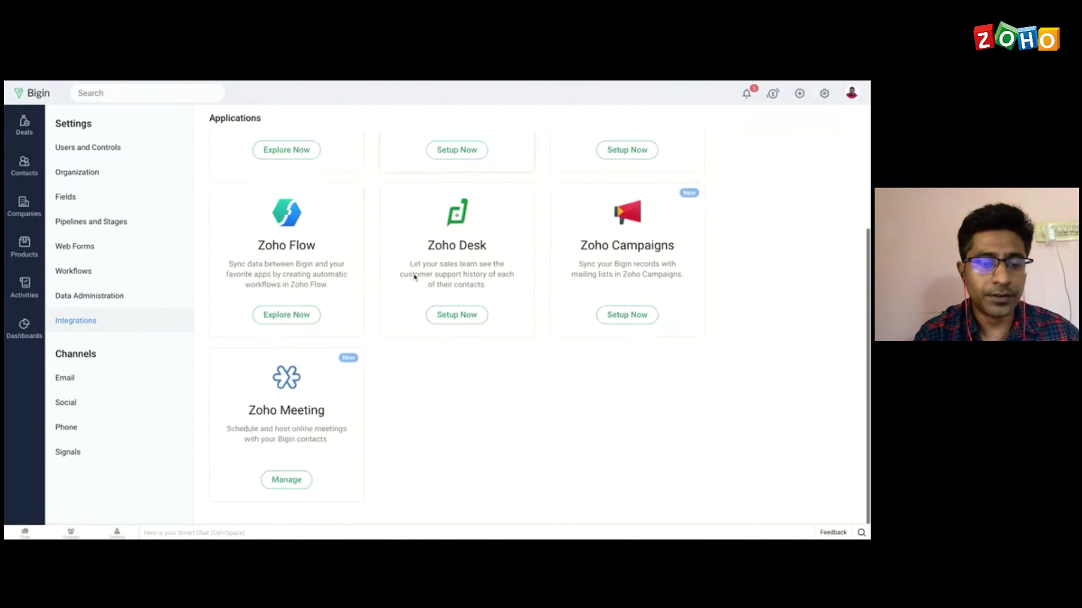
{"action": "scroll", "coordinate": [414, 277], "scroll_direction": "up", "scroll_amount": 1}
{"action": "scroll", "coordinate": [415, 278], "scroll_direction": "up", "scroll_amount": 1}
{"action": "scroll", "coordinate": [415, 277], "scroll_direction": "down", "scroll_amount": 3}
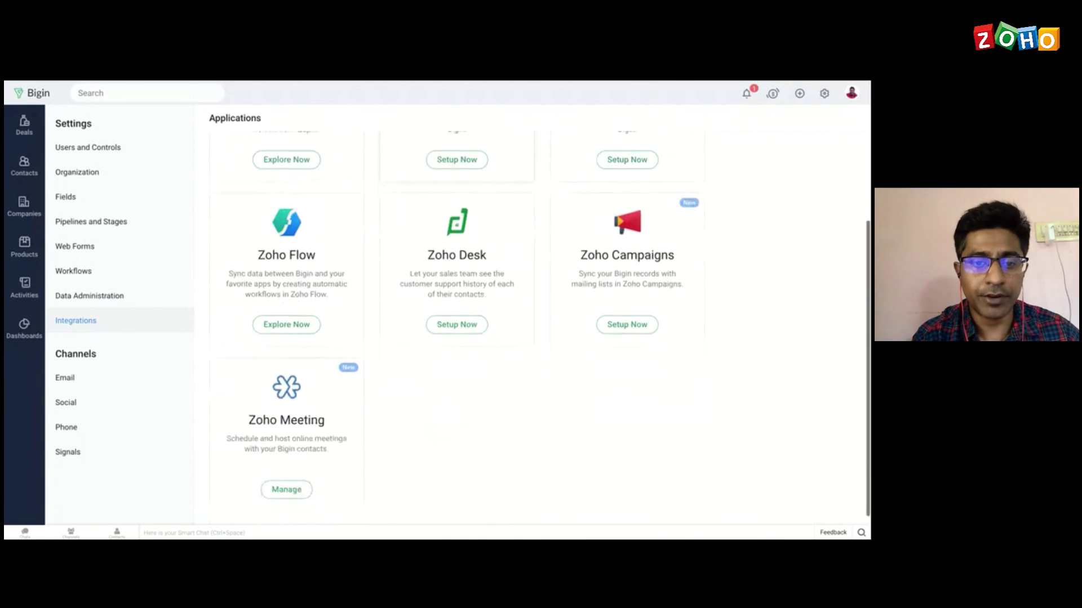
{"action": "scroll", "coordinate": [457, 315], "scroll_direction": "up", "scroll_amount": 2}
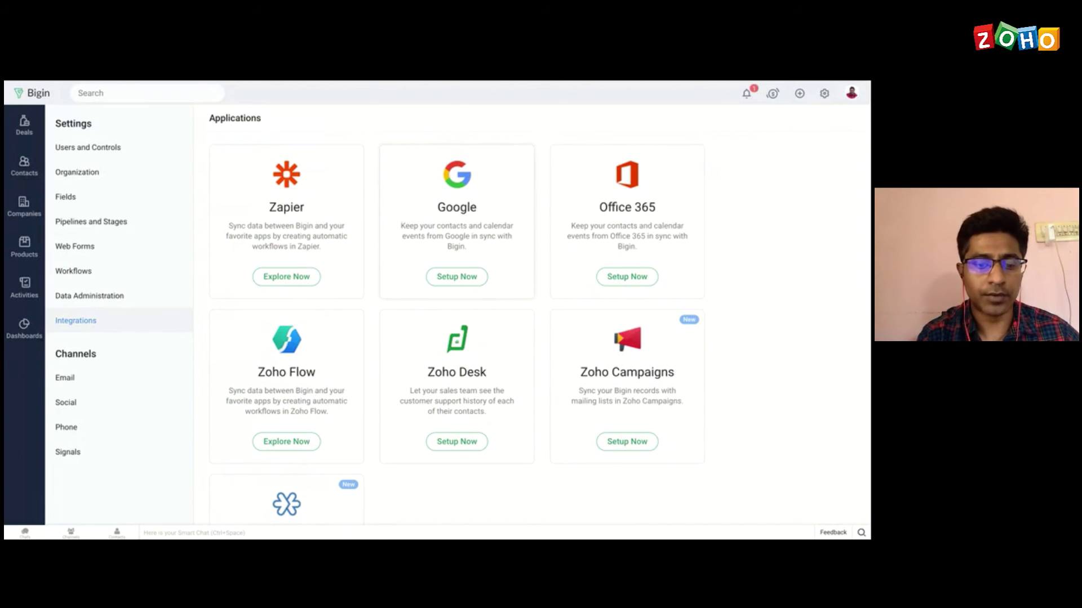
{"action": "scroll", "coordinate": [456, 197], "scroll_direction": "down", "scroll_amount": 1}
{"action": "scroll", "coordinate": [457, 209], "scroll_direction": "down", "scroll_amount": 1}
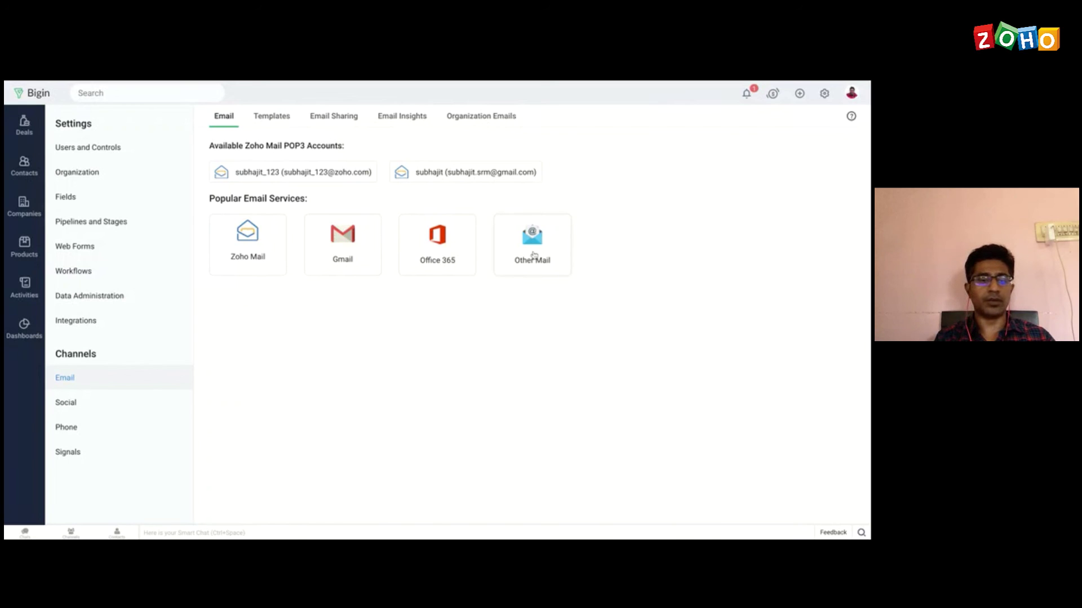
Step: View the Twitter social channel, then the built-in Phone system setup page
{"action": "left_click", "coordinate": [85, 406]}
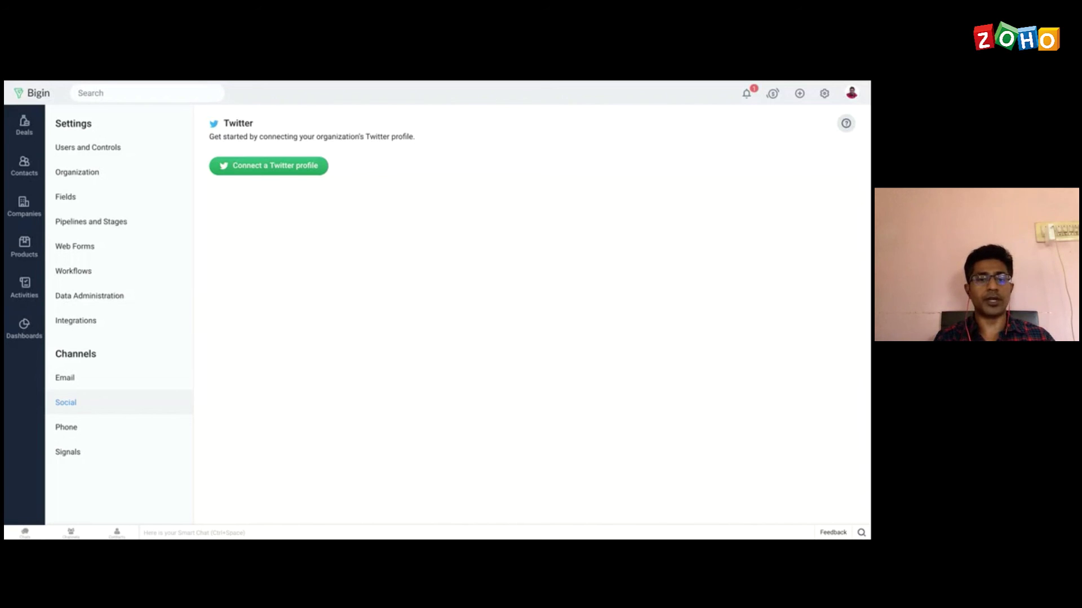
{"action": "left_click", "coordinate": [84, 434]}
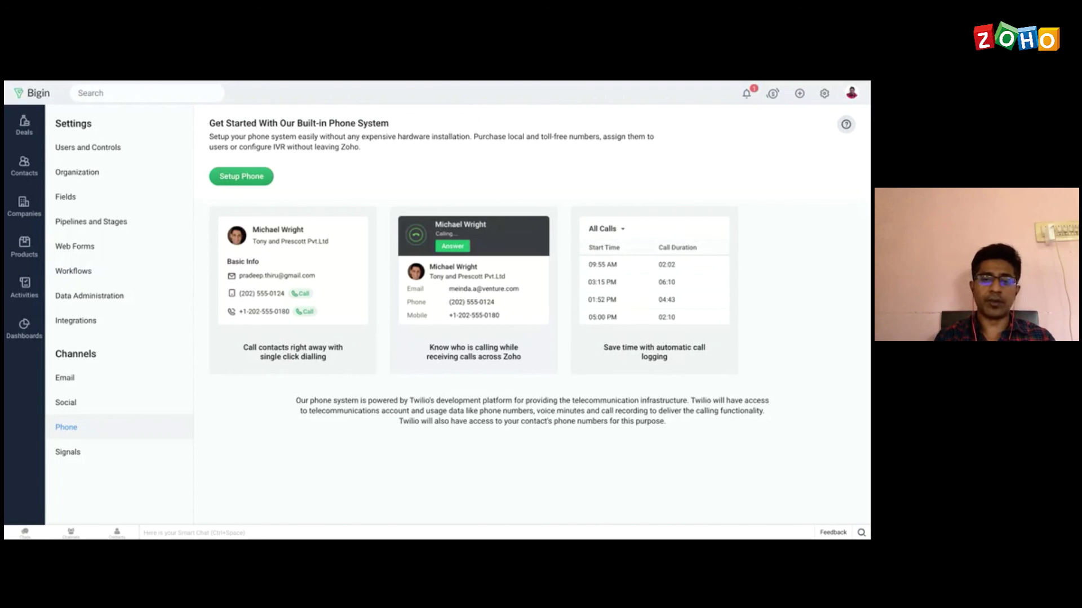
Step: Check the Telephony options under Setup Phone, then go back to Email under Channels
{"action": "left_click", "coordinate": [237, 178]}
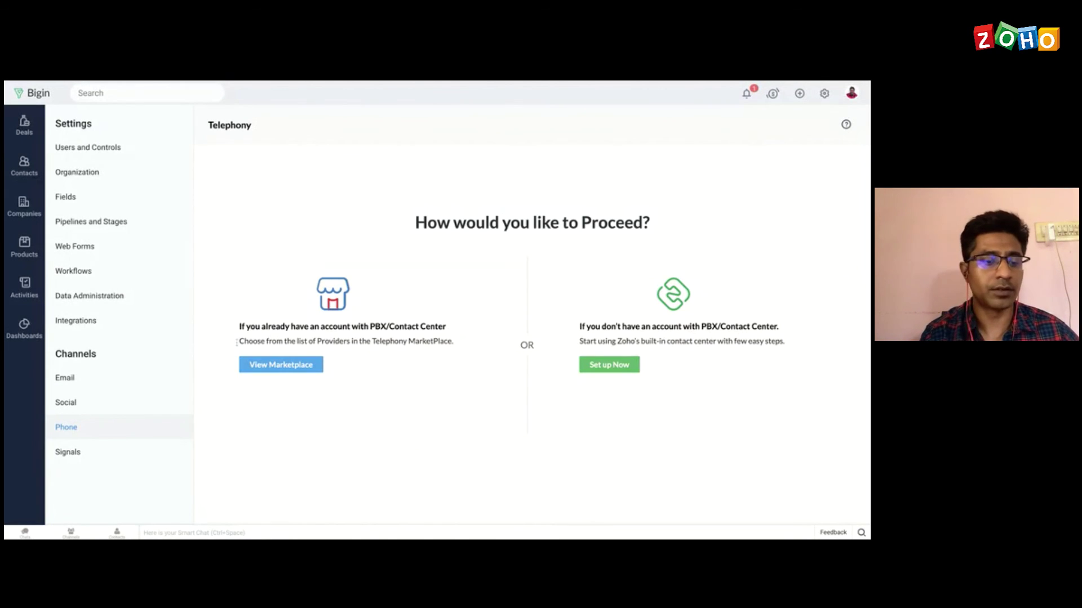
{"action": "left_click", "coordinate": [84, 382]}
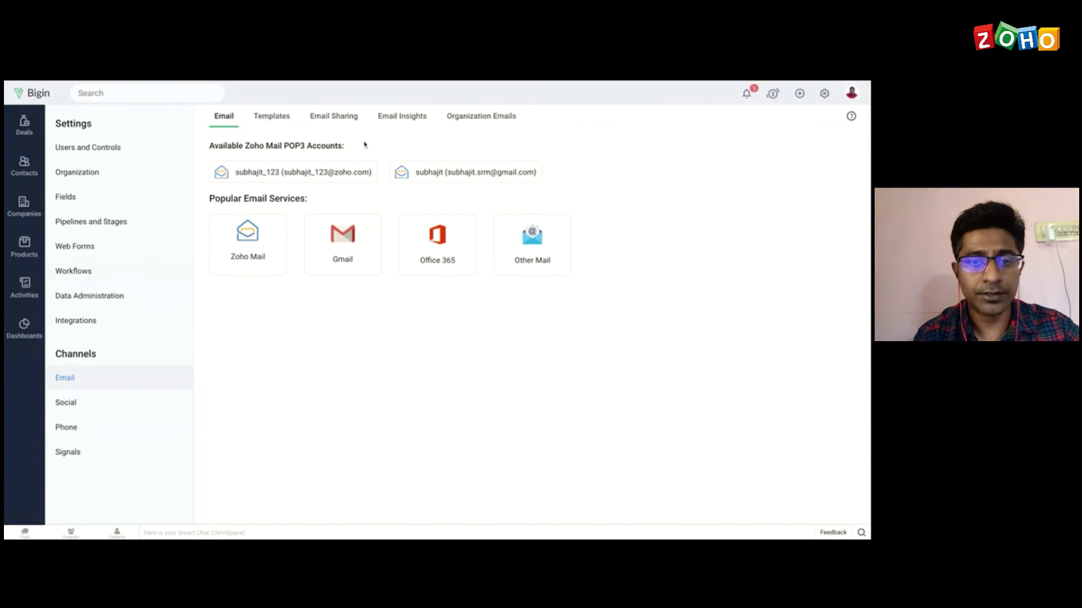
Step: Switch to the Email Insights tab, which shows open and click tracking enabled
{"action": "left_click", "coordinate": [401, 122]}
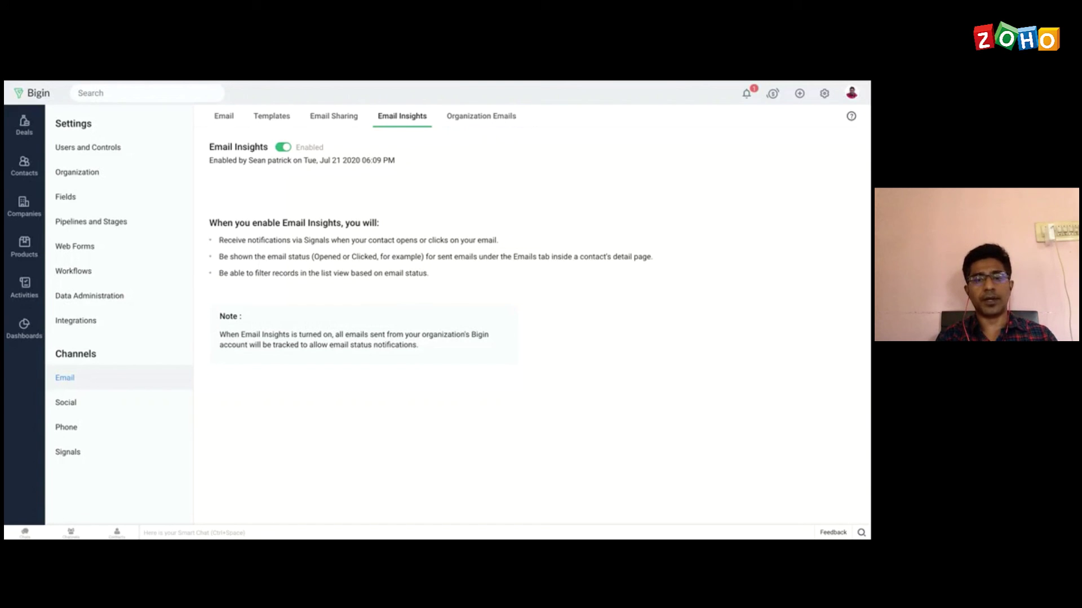
Step: Review the Signals notification preferences, then advance the presentation to the Upcoming Features slide
{"action": "left_click", "coordinate": [65, 455]}
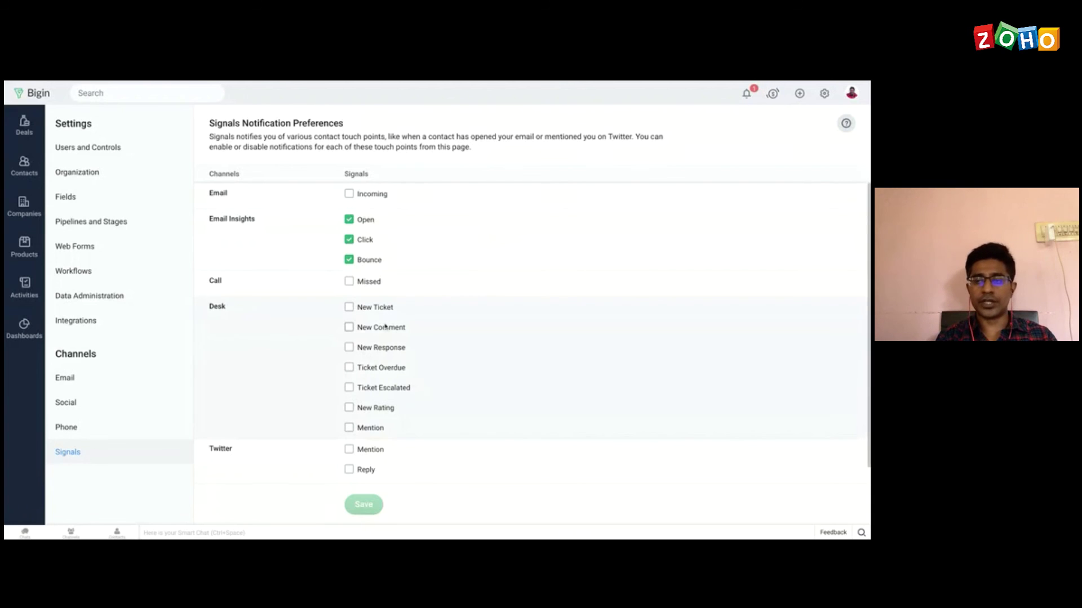
{"action": "scroll", "coordinate": [384, 325], "scroll_direction": "down", "scroll_amount": 1}
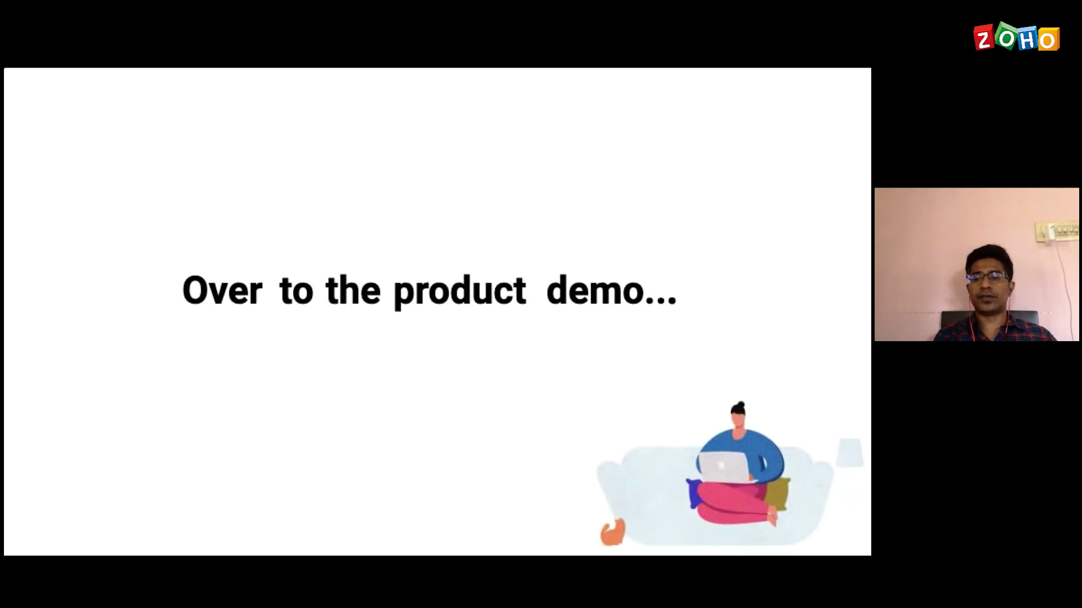
{"action": "key", "text": "Right"}
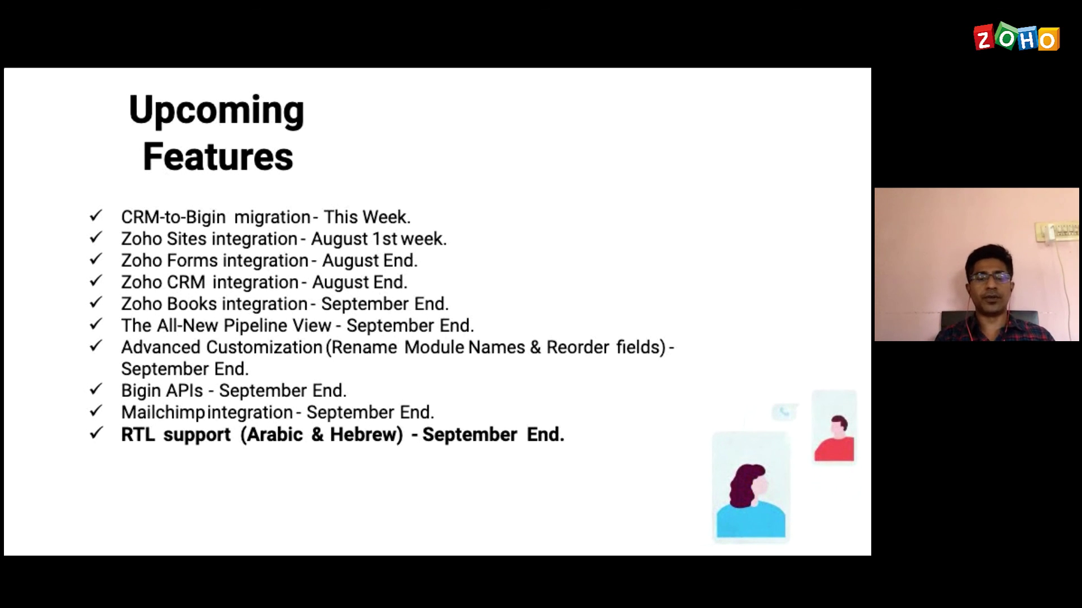